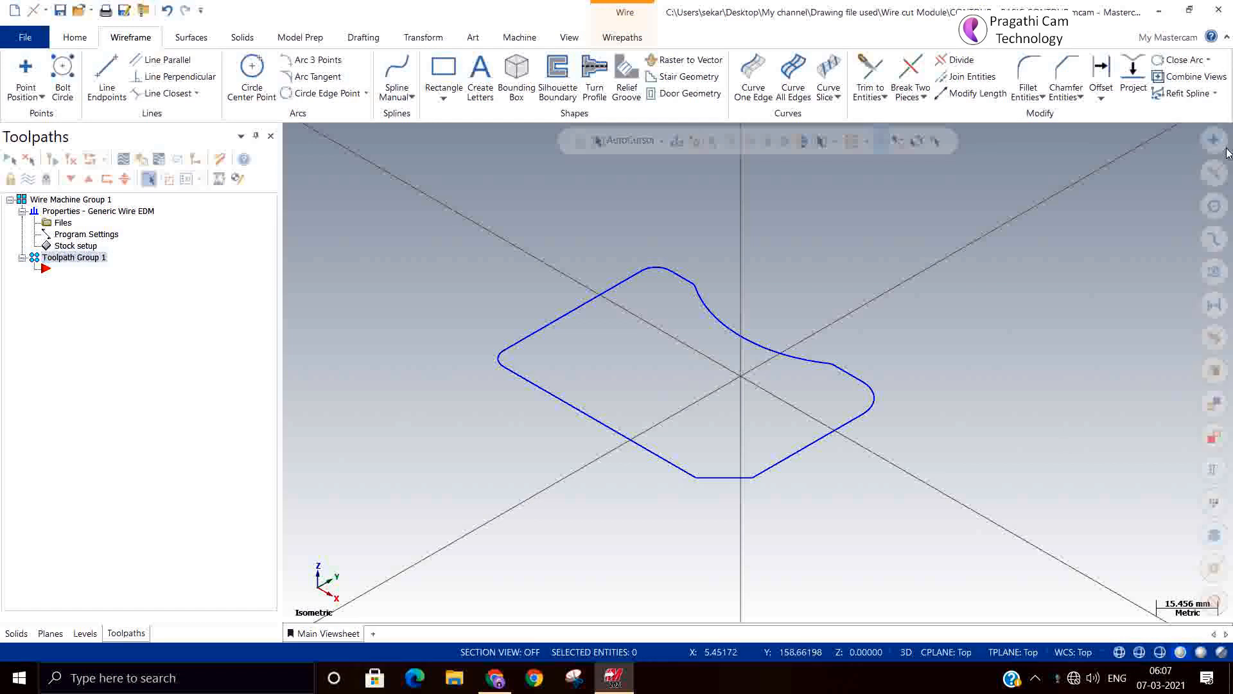
Step: Examine the contour geometry in the top, front and isometric views
right_click(996, 302)
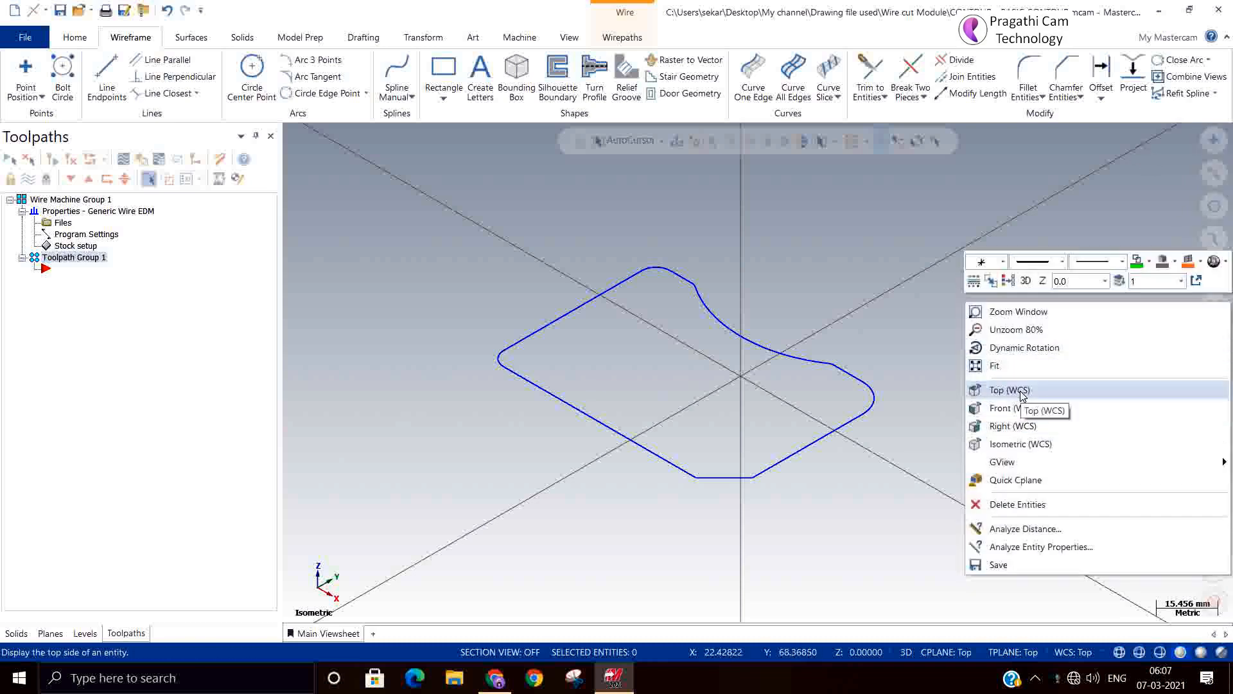
click(1020, 391)
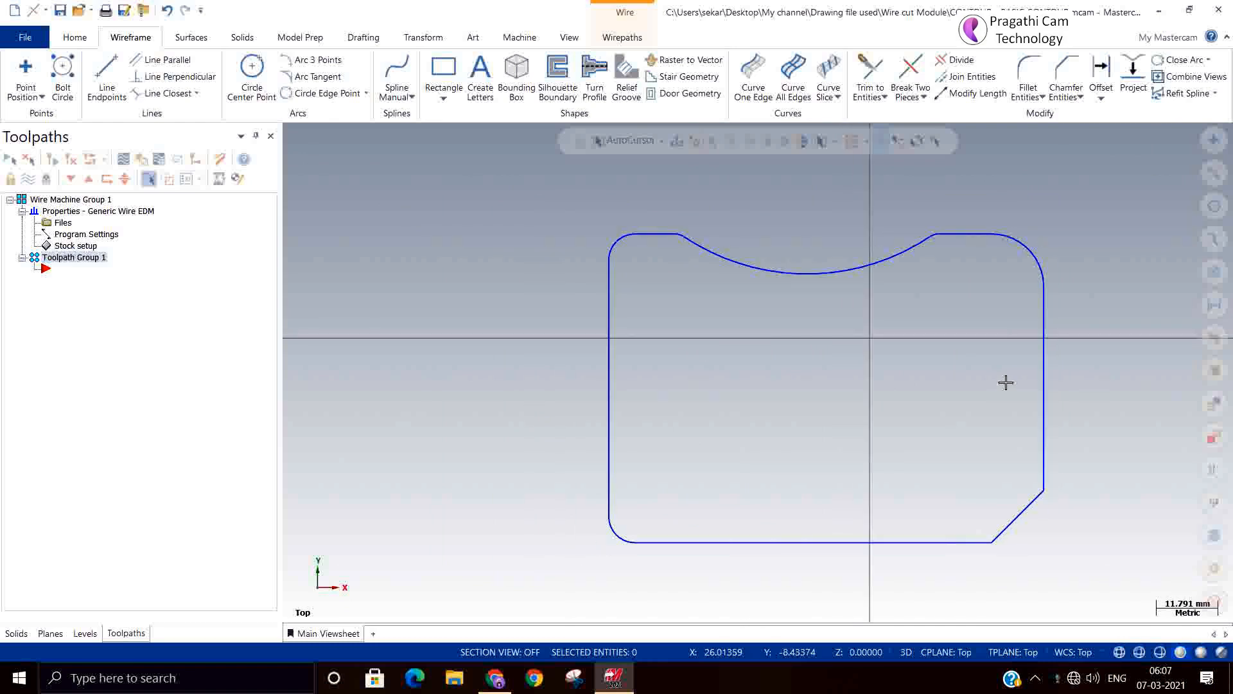
scroll(724, 267, down, 1)
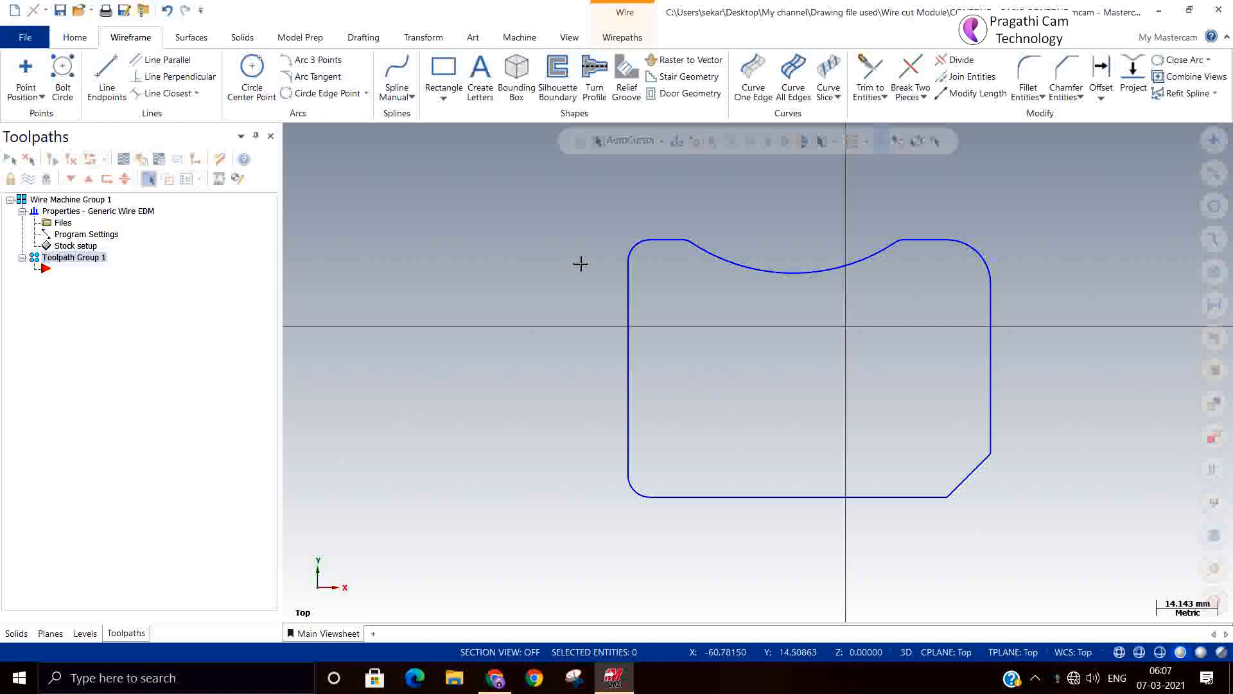
right_click(518, 226)
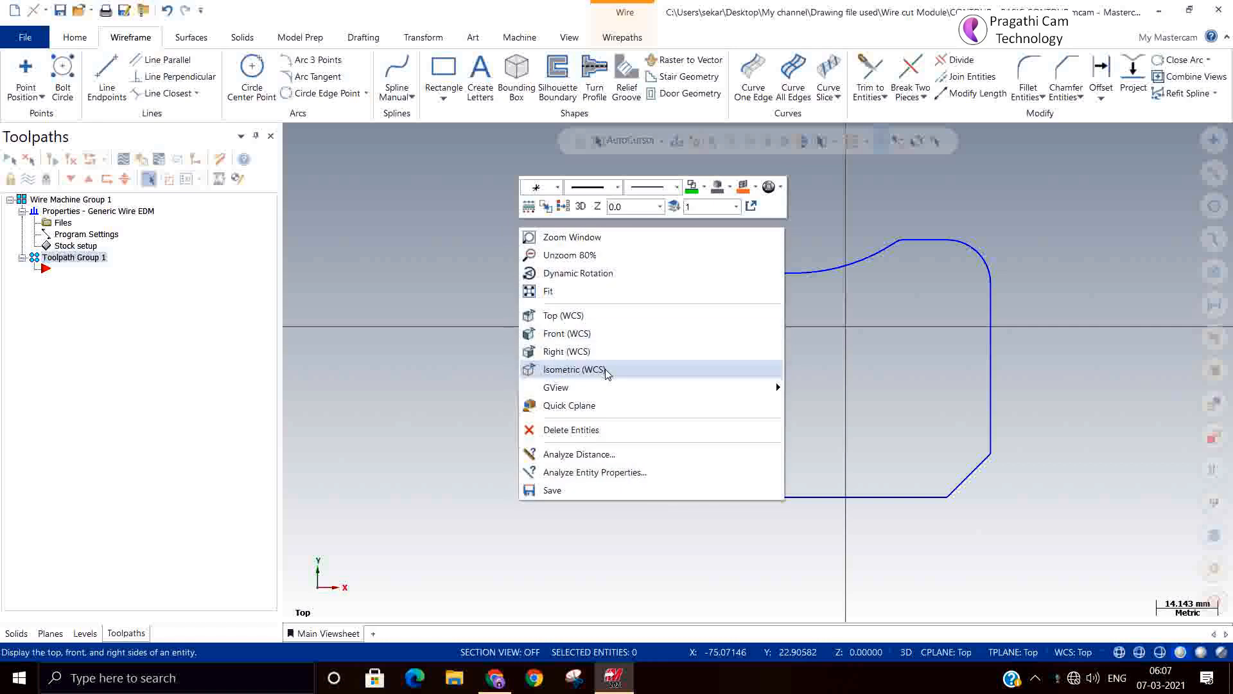
click(602, 333)
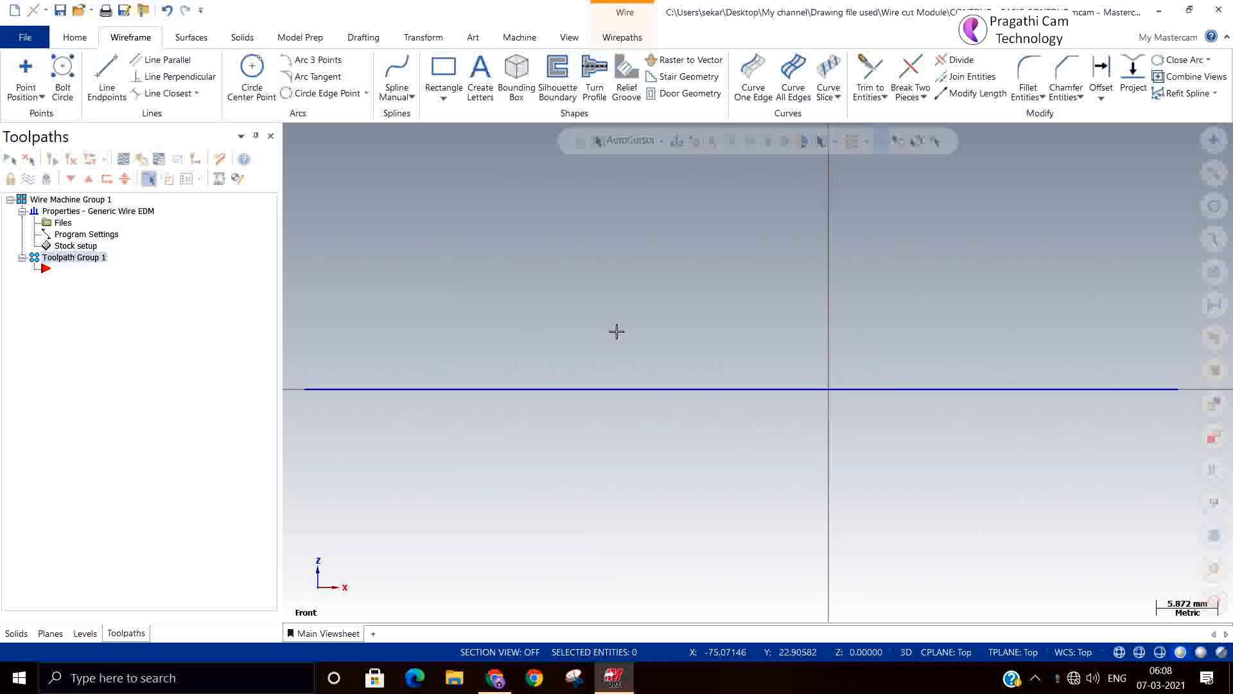
right_click(684, 295)
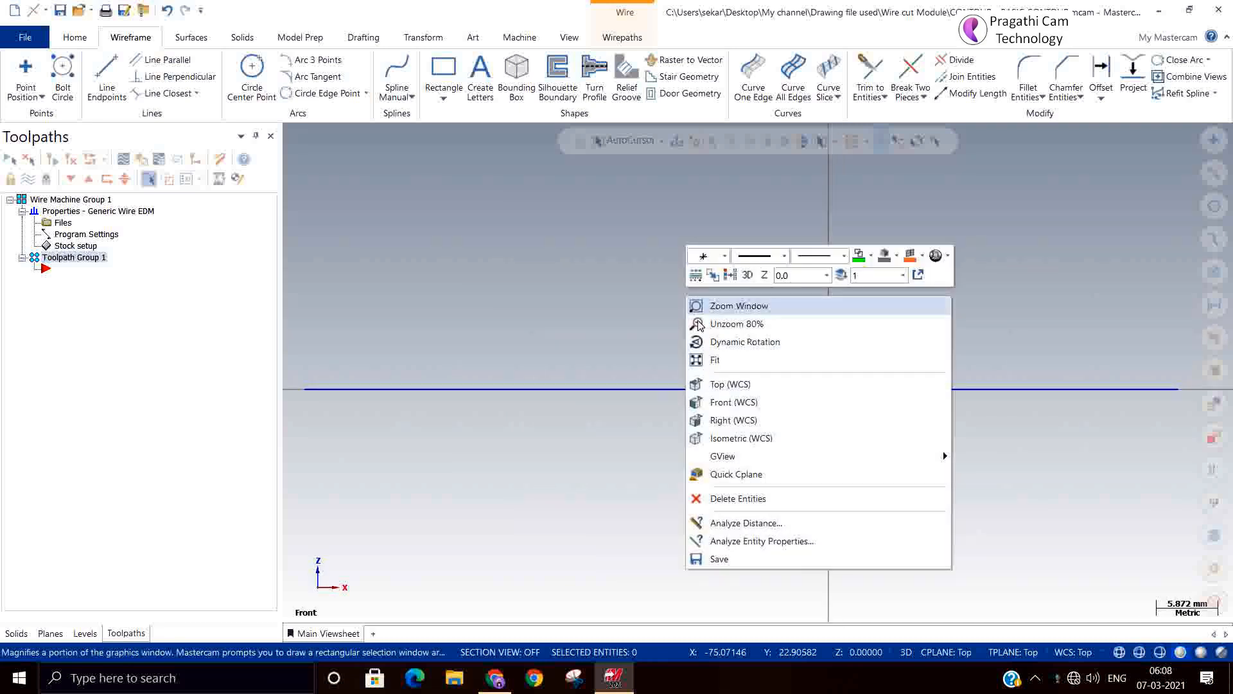
click(726, 405)
right_click(734, 357)
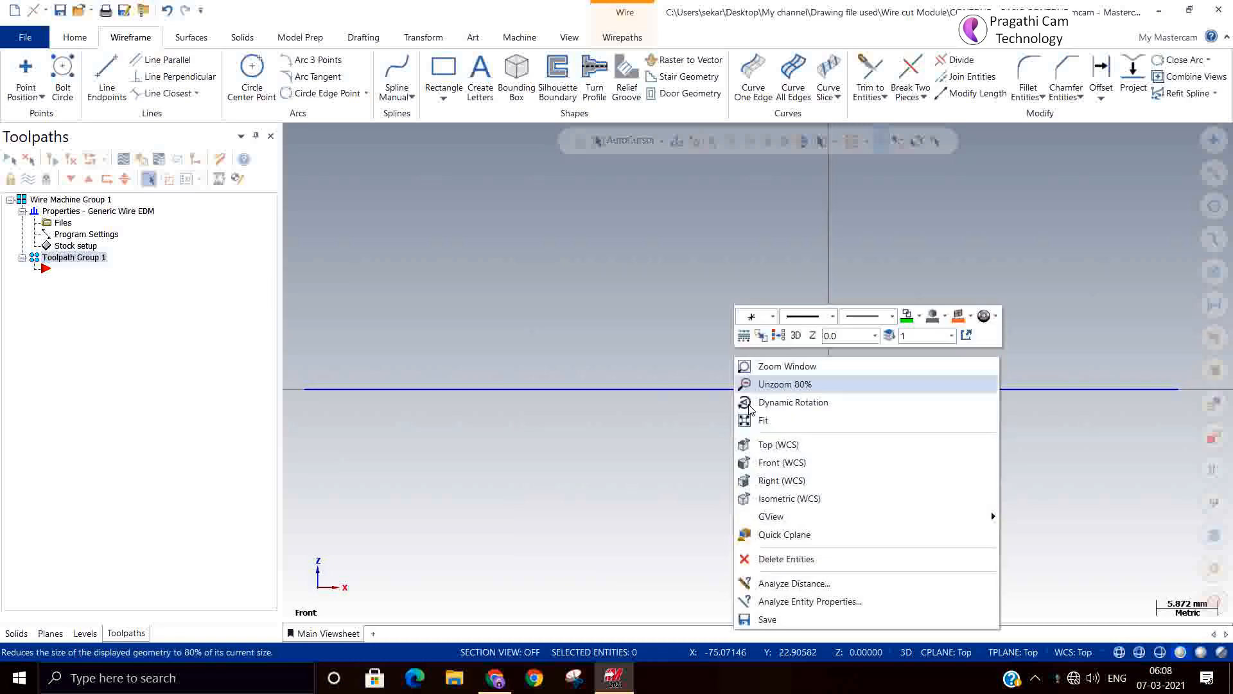
click(780, 498)
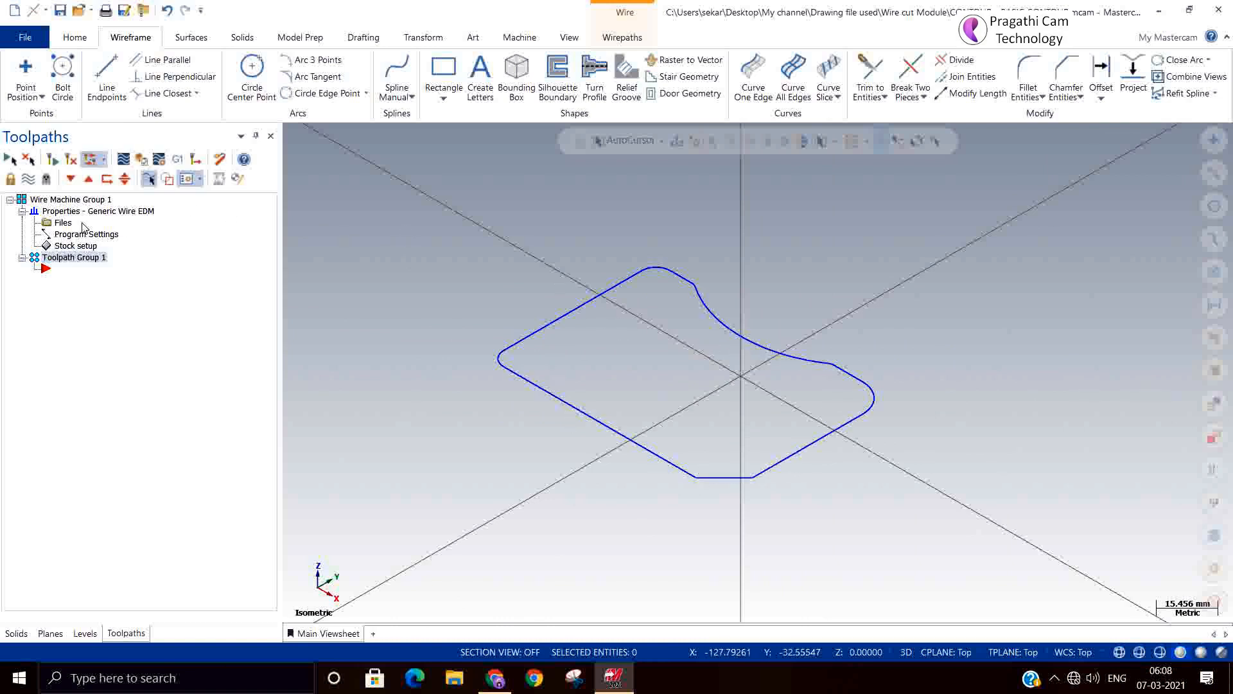
Step: Open the stock setup and start a bounding box around all the contour geometry
click(60, 247)
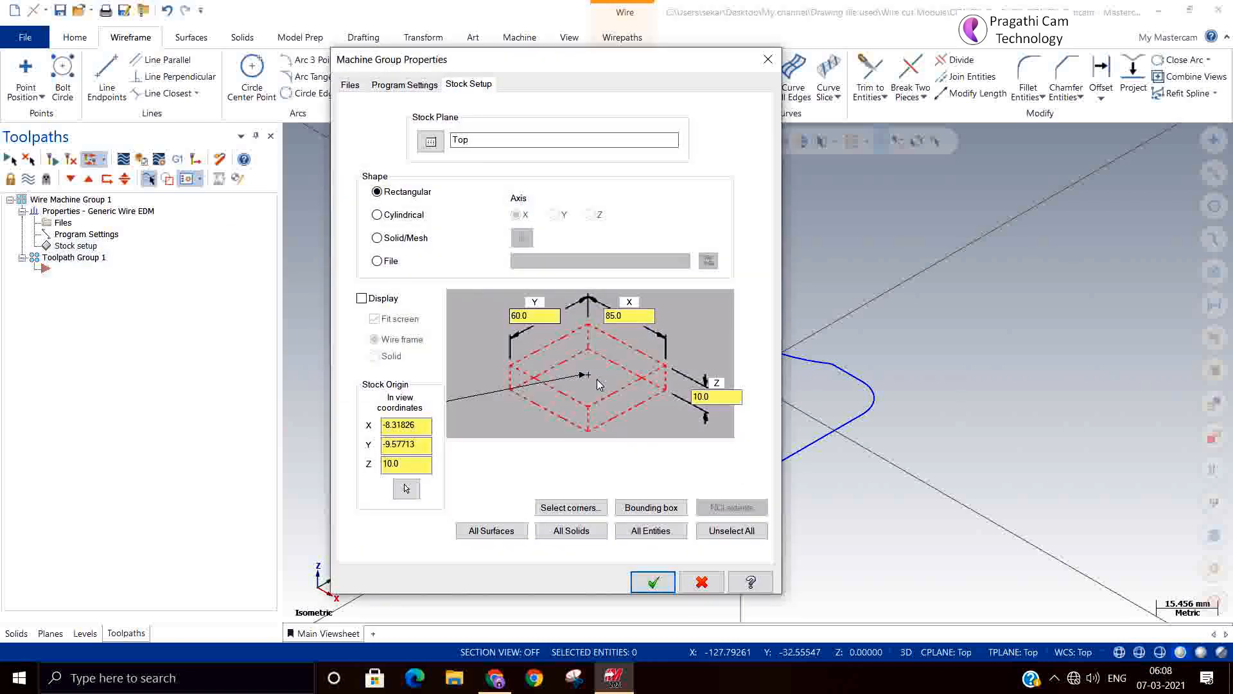
click(651, 506)
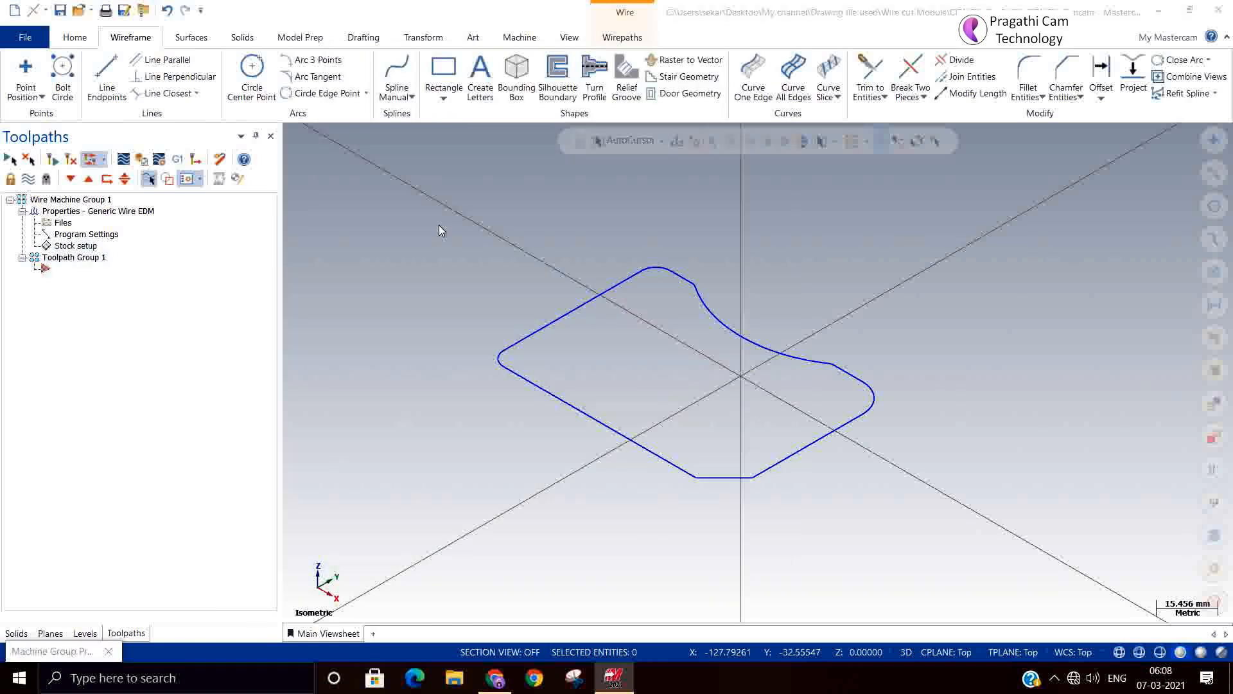
drag(395, 188, 976, 526)
click(679, 174)
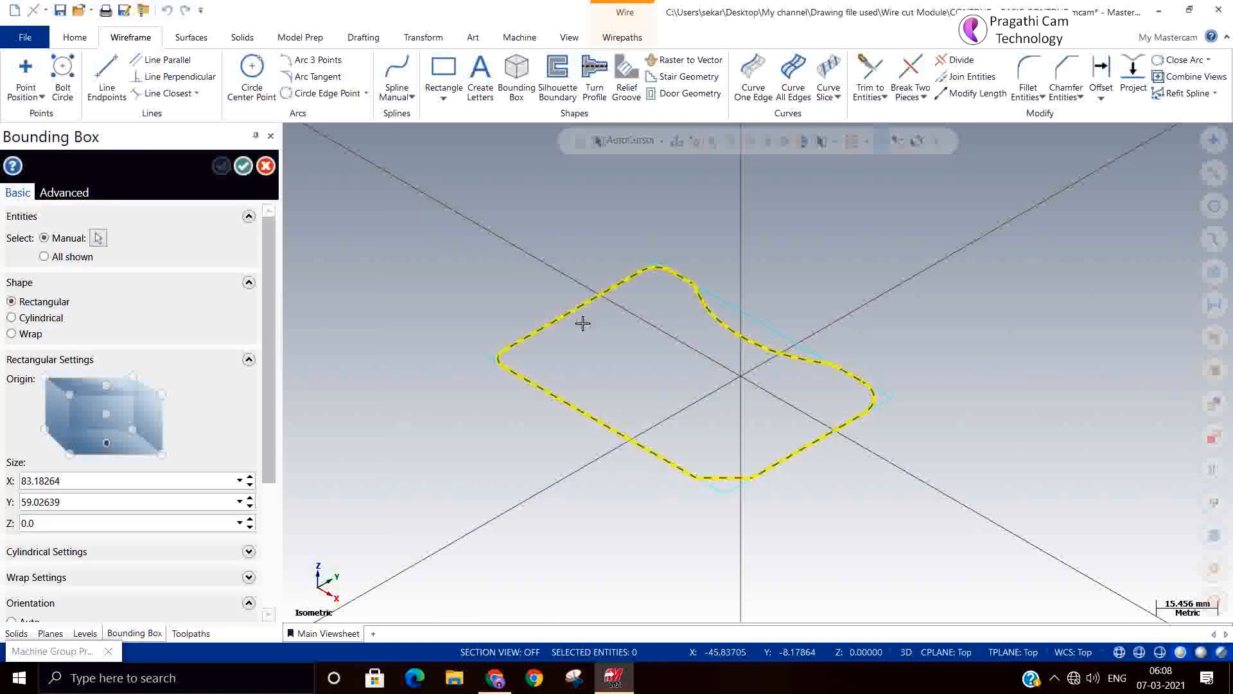
Step: Size the rectangular bounding box to X 100 mm and Y 75 mm and accept it as the stock
click(78, 481)
text(100.0)
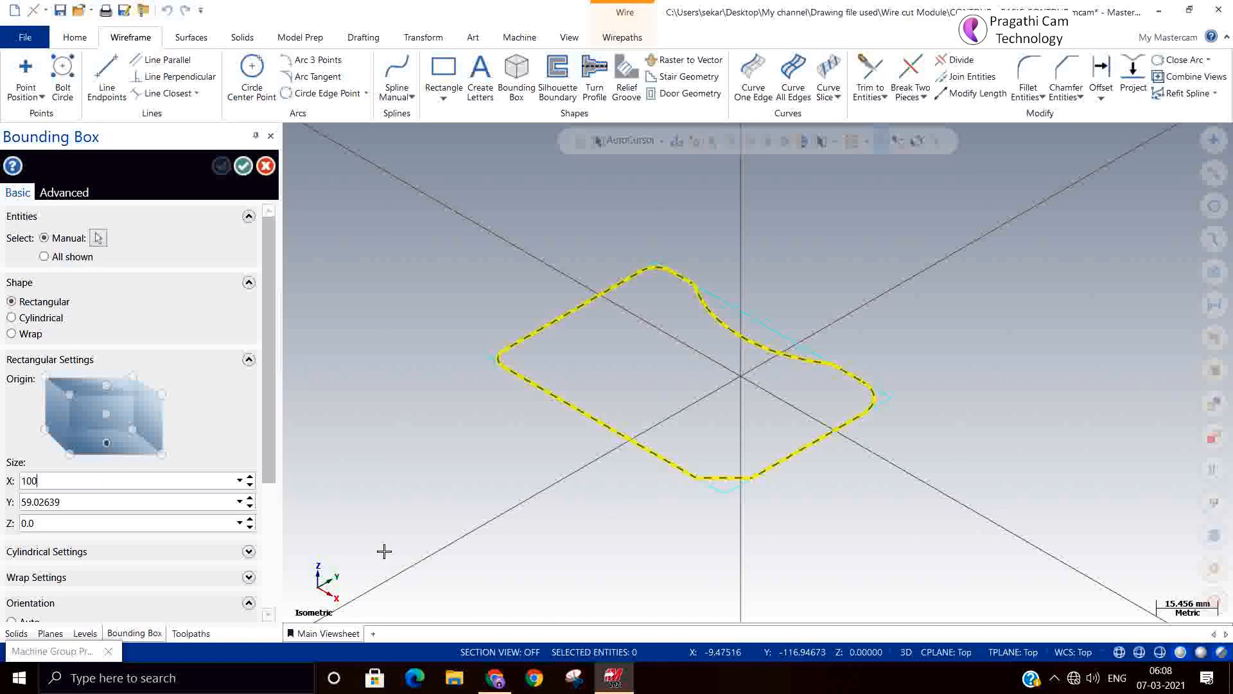
key(Return)
click(71, 505)
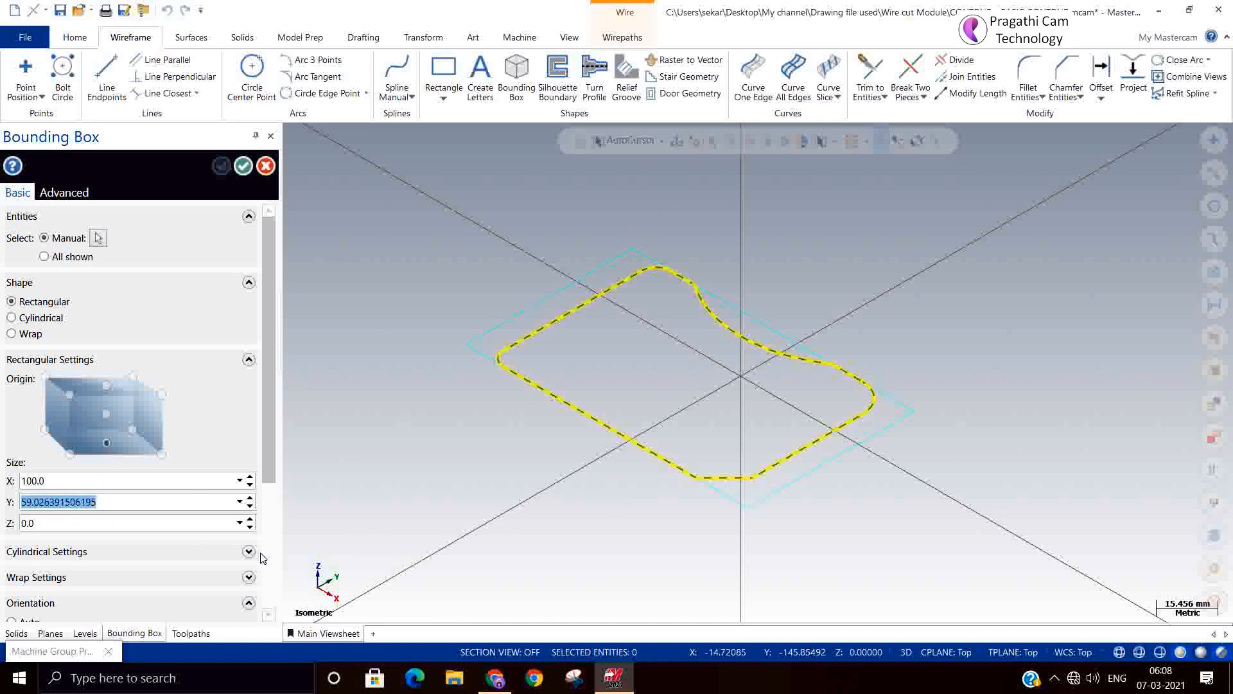
text(75.0)
key(Return)
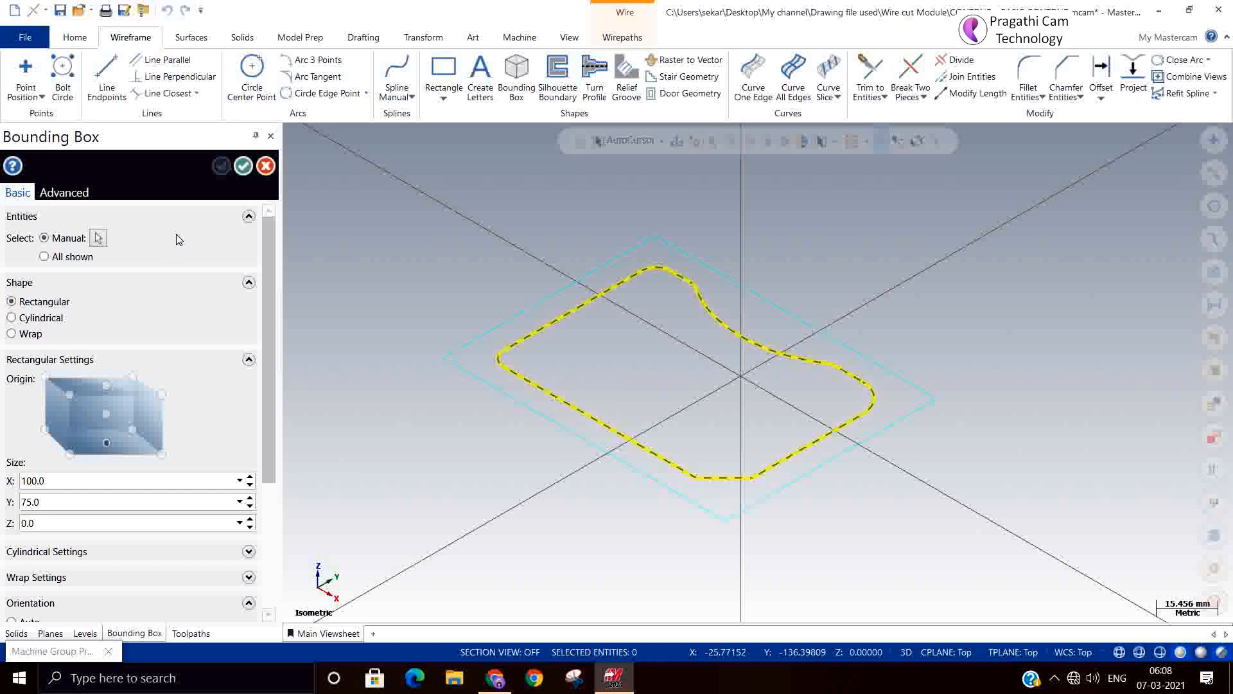
click(243, 167)
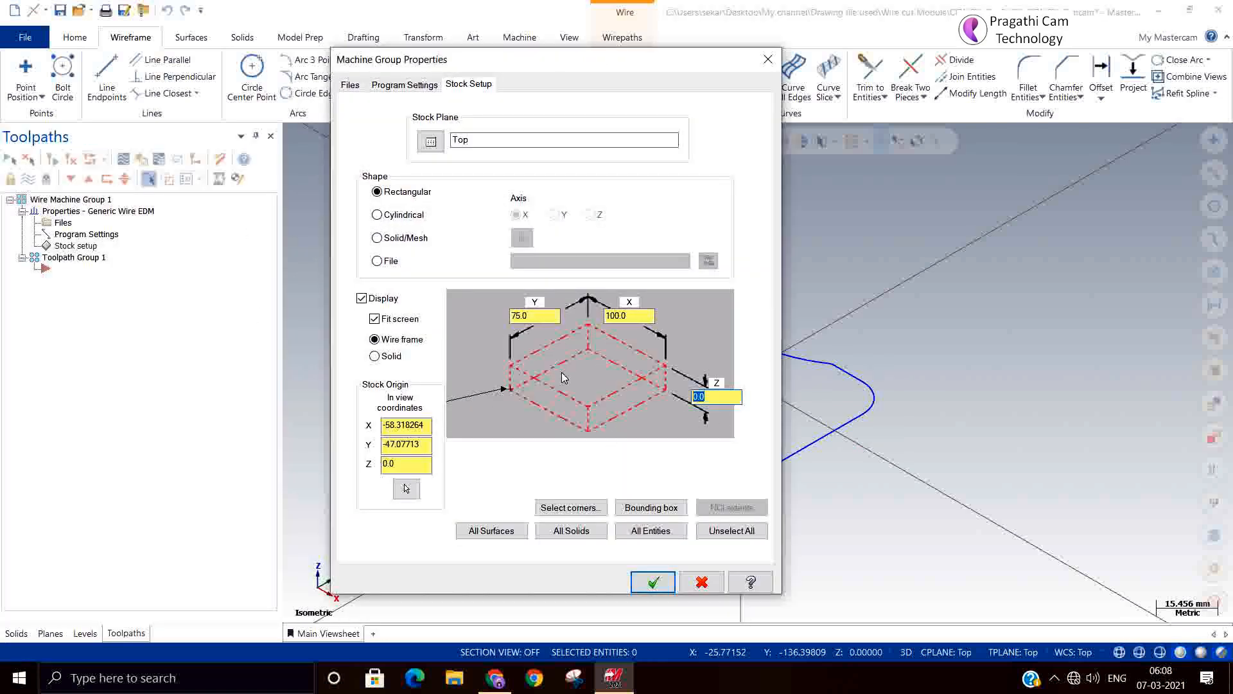
Step: Set the stock's Z thickness to 25 mm and apply the stock setup
text(25)
key(Tab)
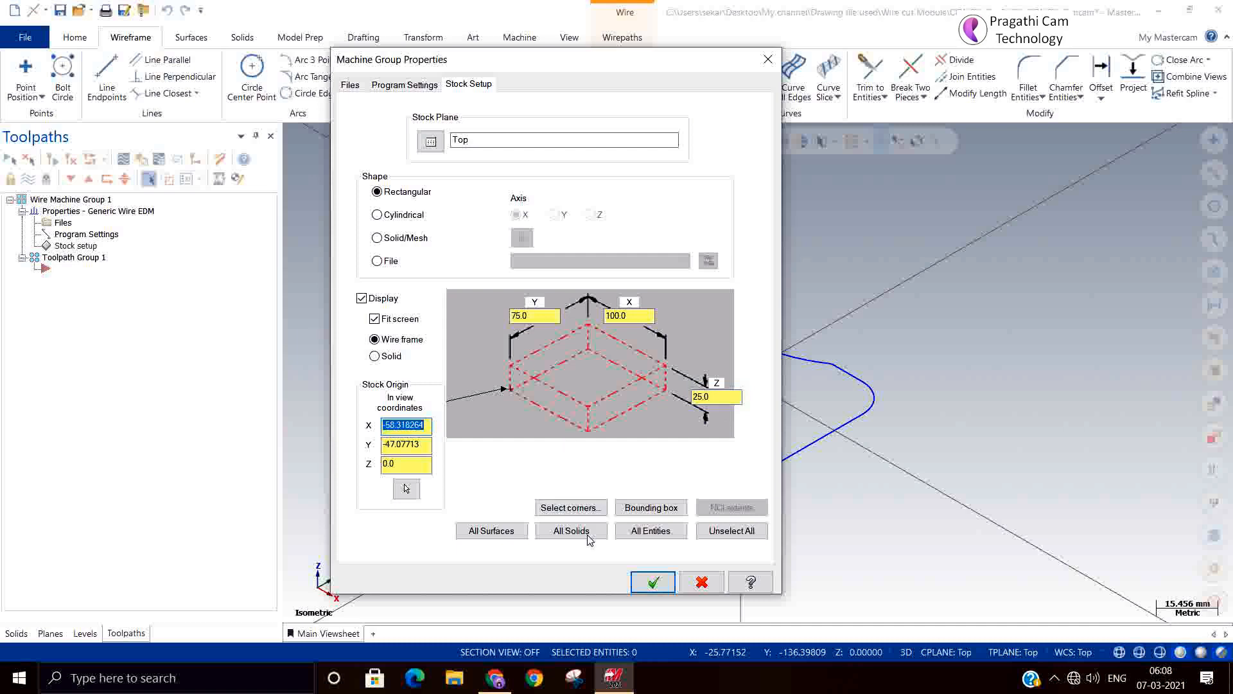
click(653, 581)
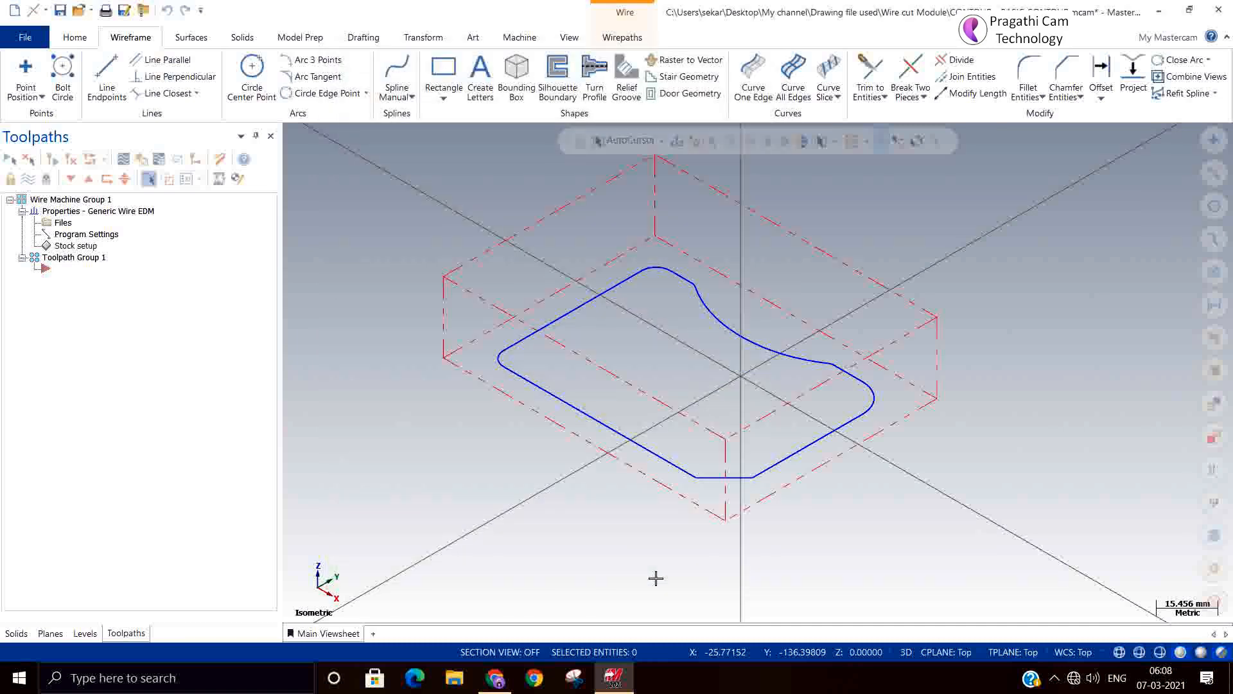
mouse_move(657, 565)
middle_down()
mouse_move(677, 515)
mouse_move(673, 550)
middle_up()
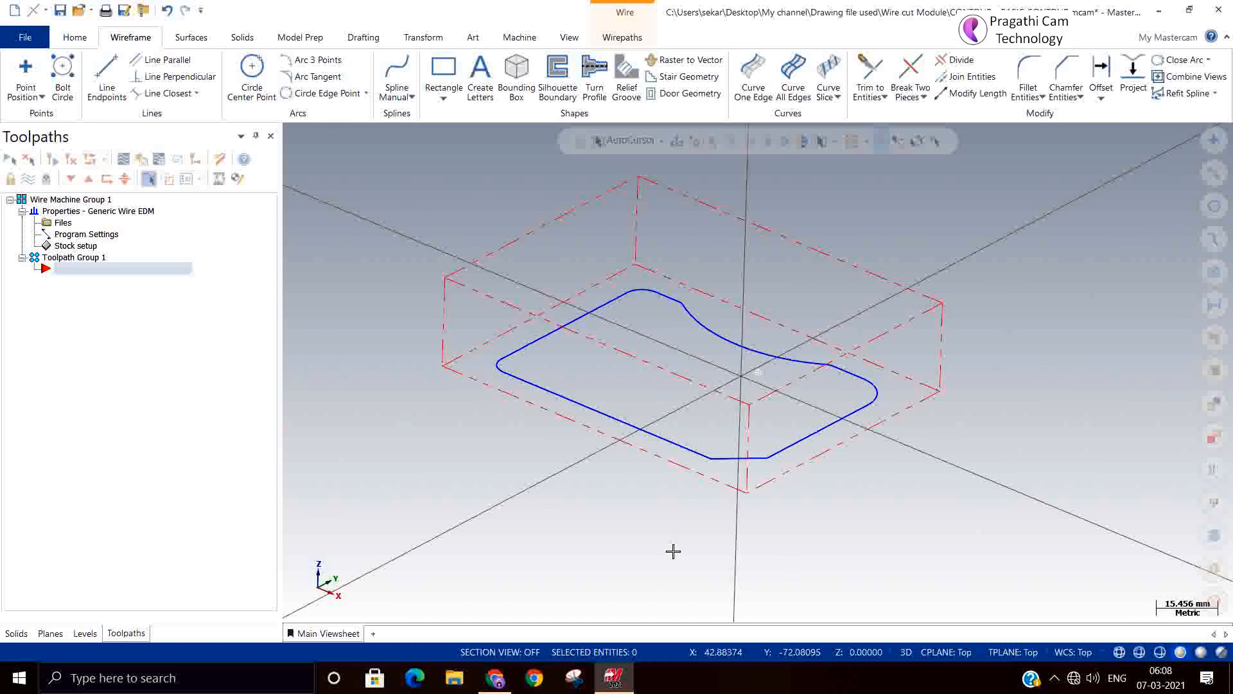
Step: Reopen the stock setup and set the stock origin's Z coordinate to -25
double_click(51, 247)
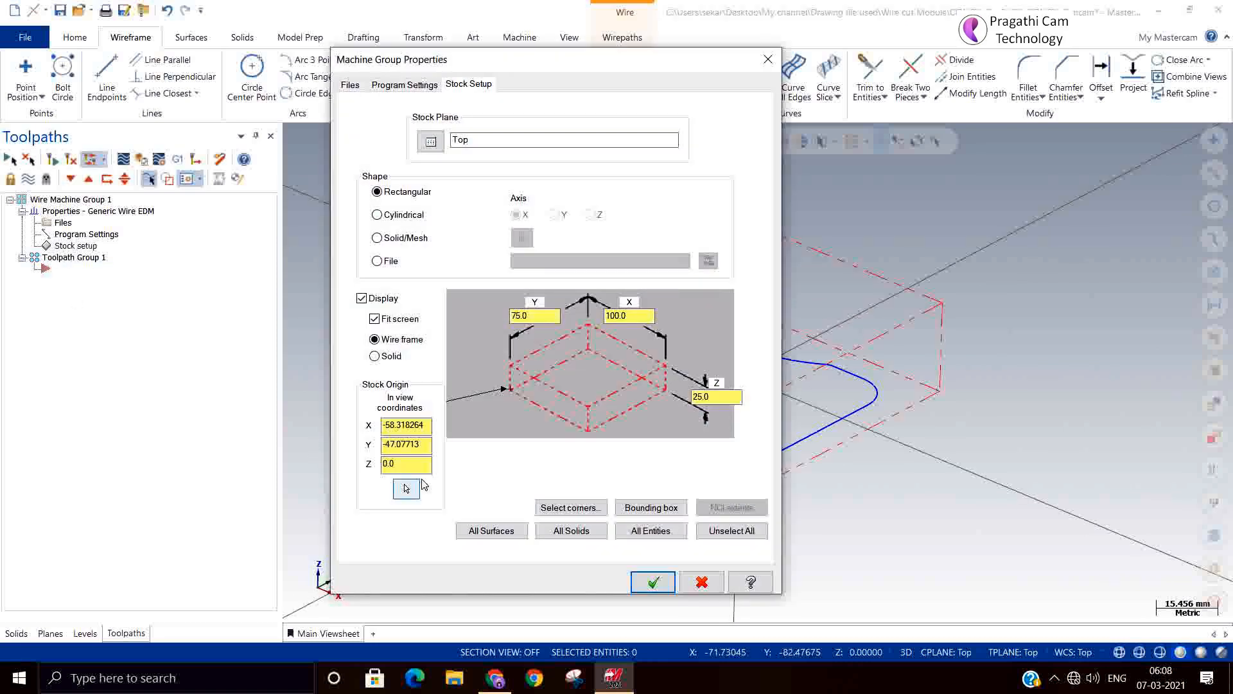
double_click(422, 468)
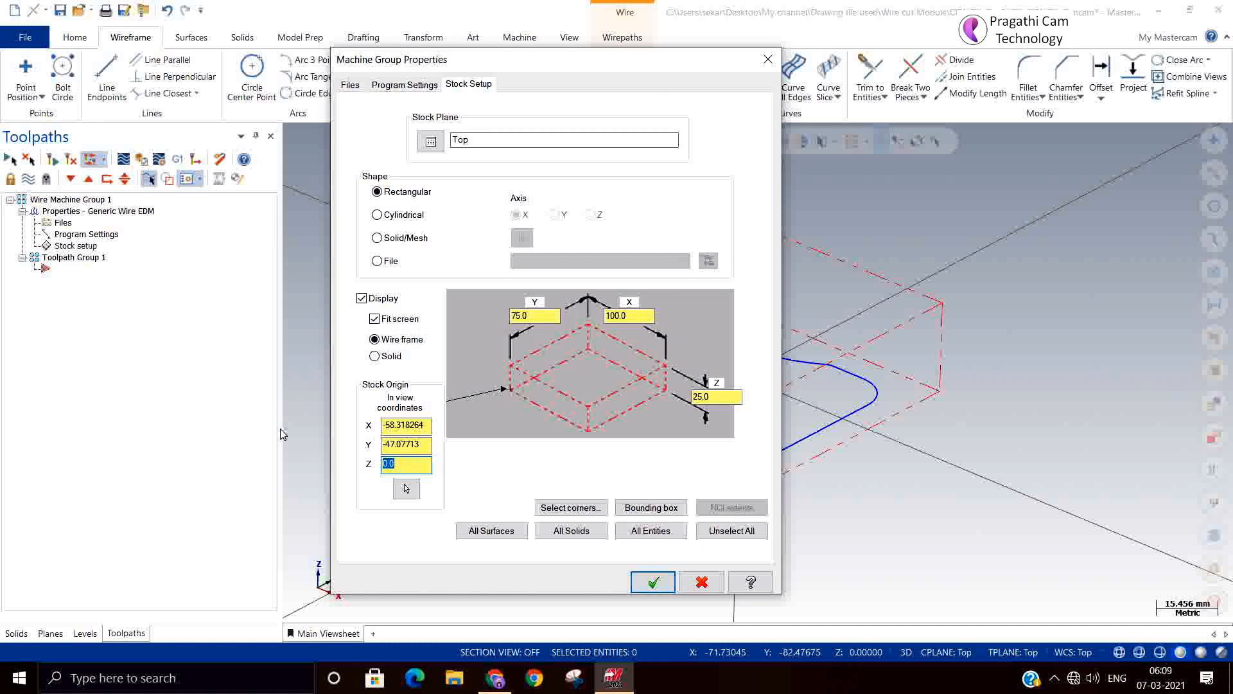
text(-25)
key(Tab)
click(652, 582)
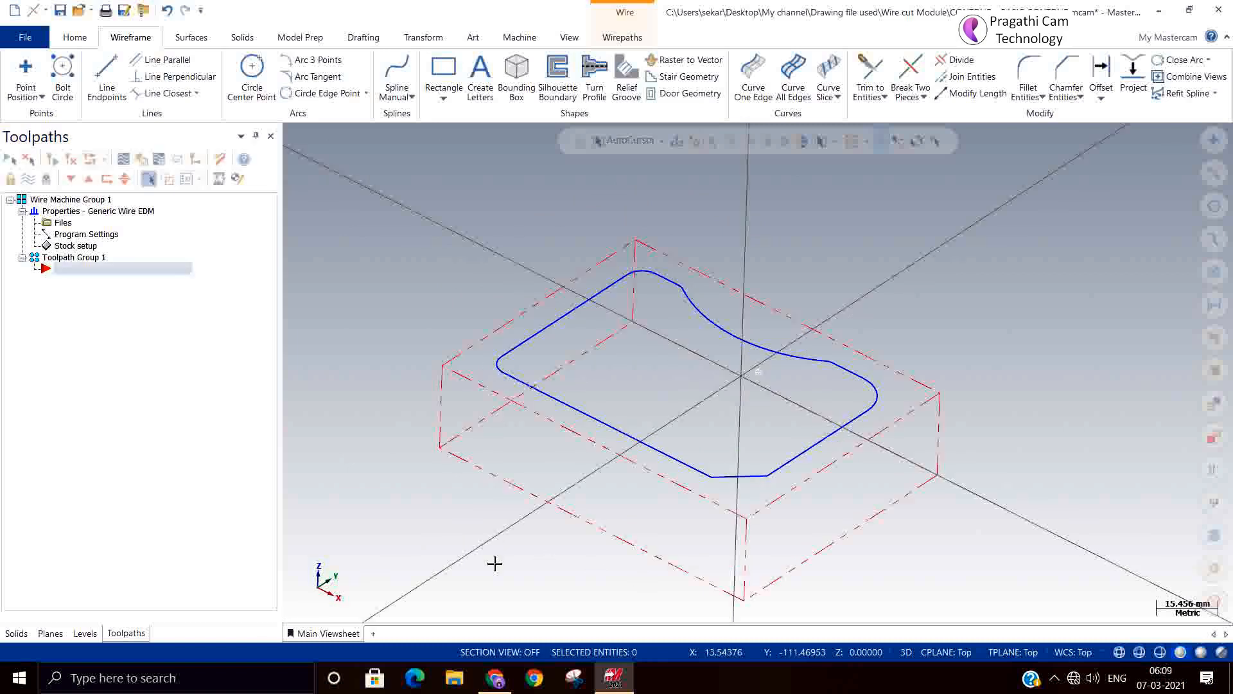
middle_drag(495, 563, 495, 599)
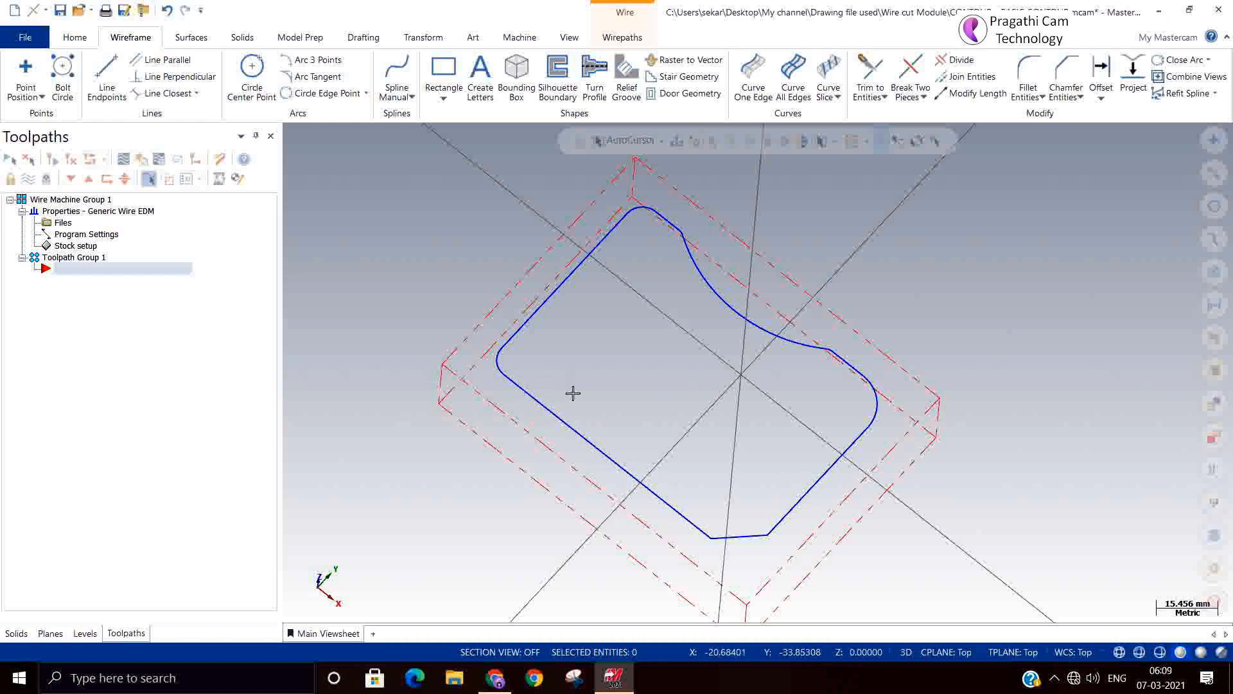
Step: In the top view, place a thread point on the vertical axis inside the contour, above its lower edge
right_click(427, 251)
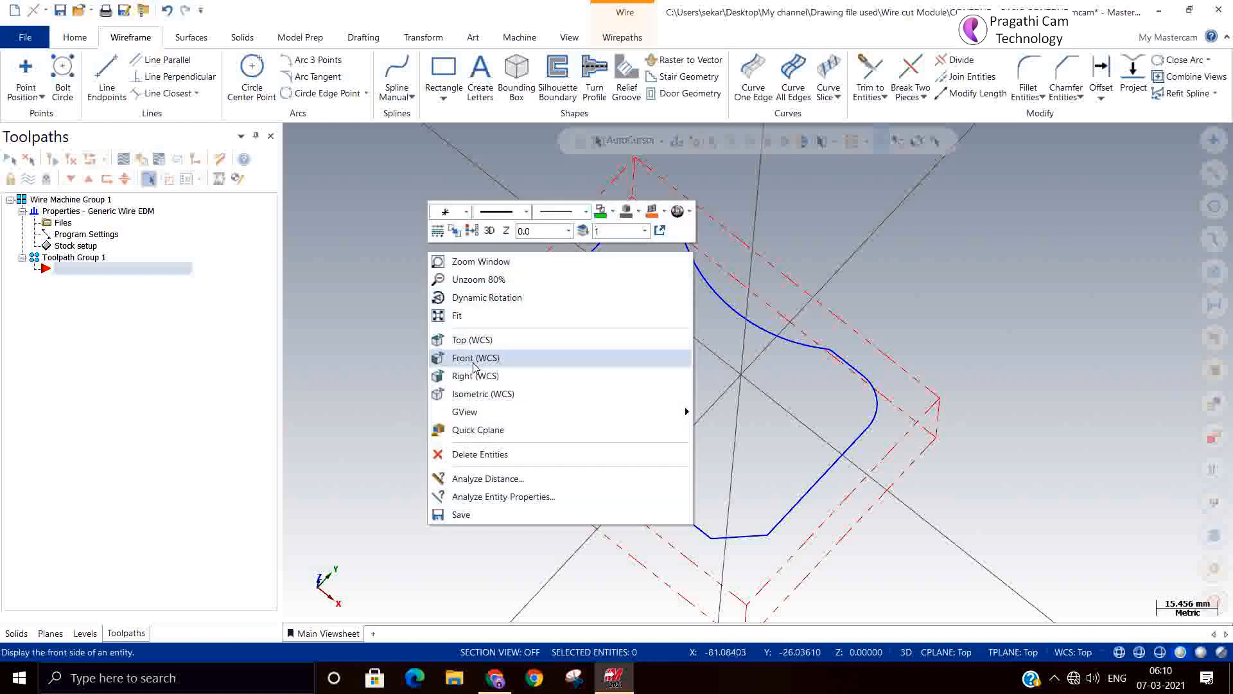
click(476, 339)
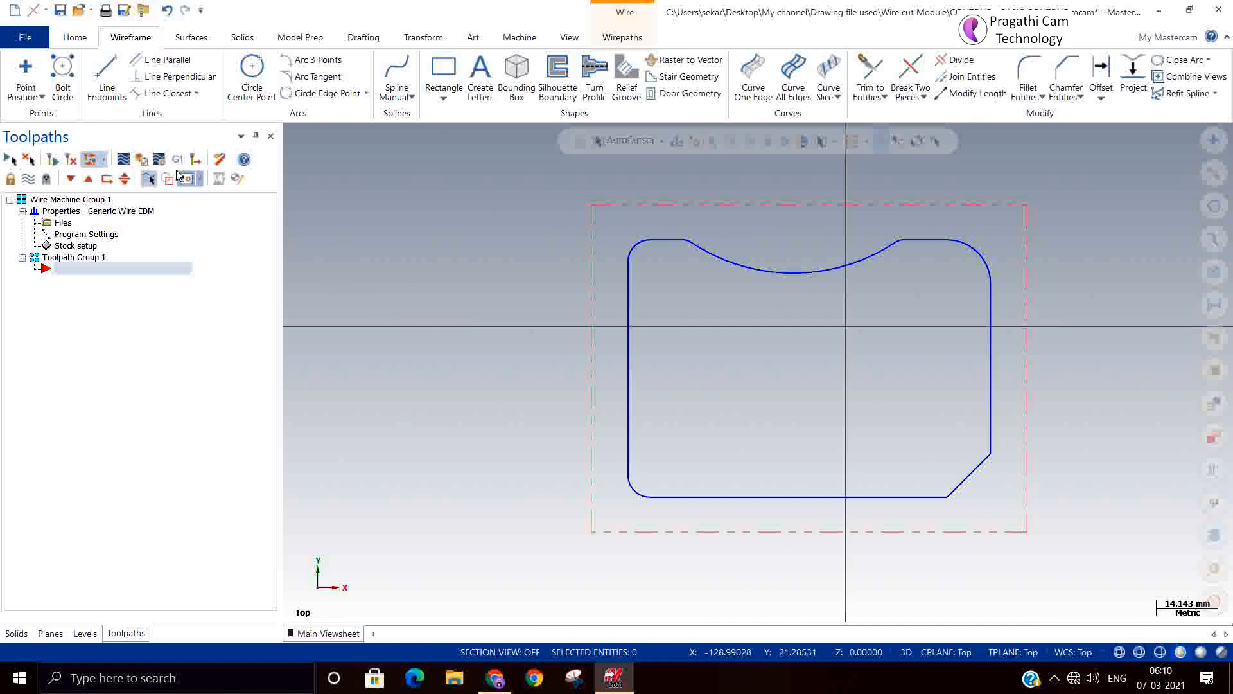
click(41, 98)
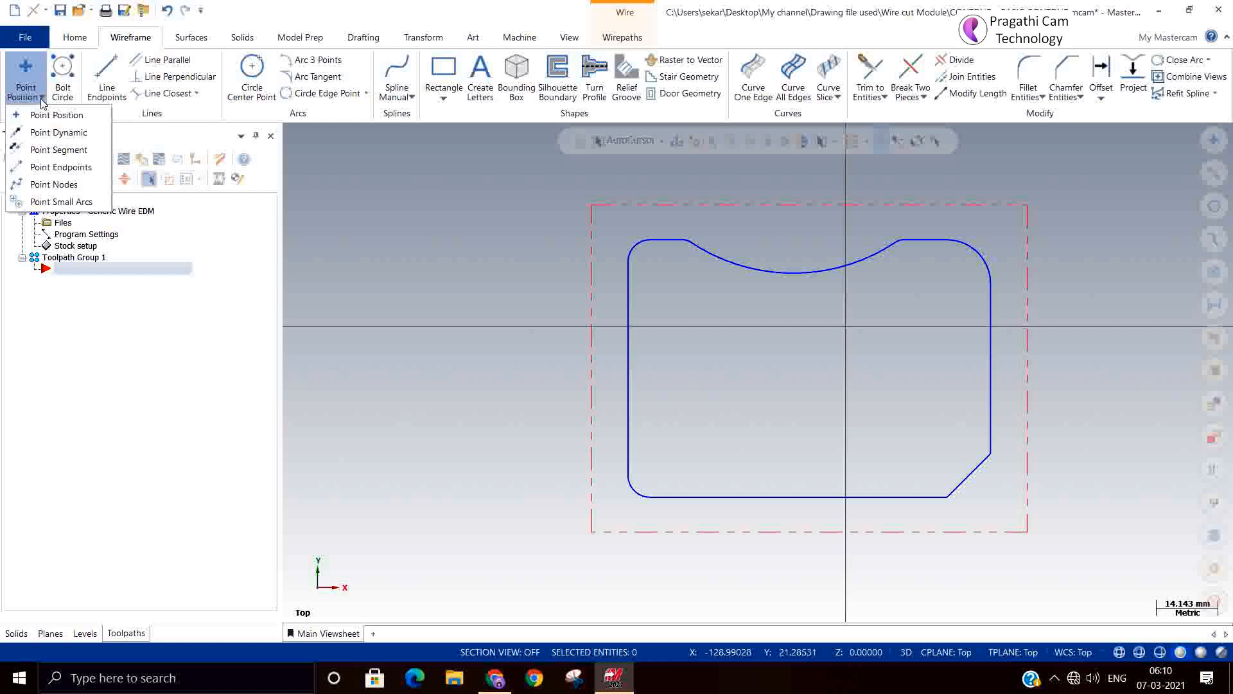
click(77, 119)
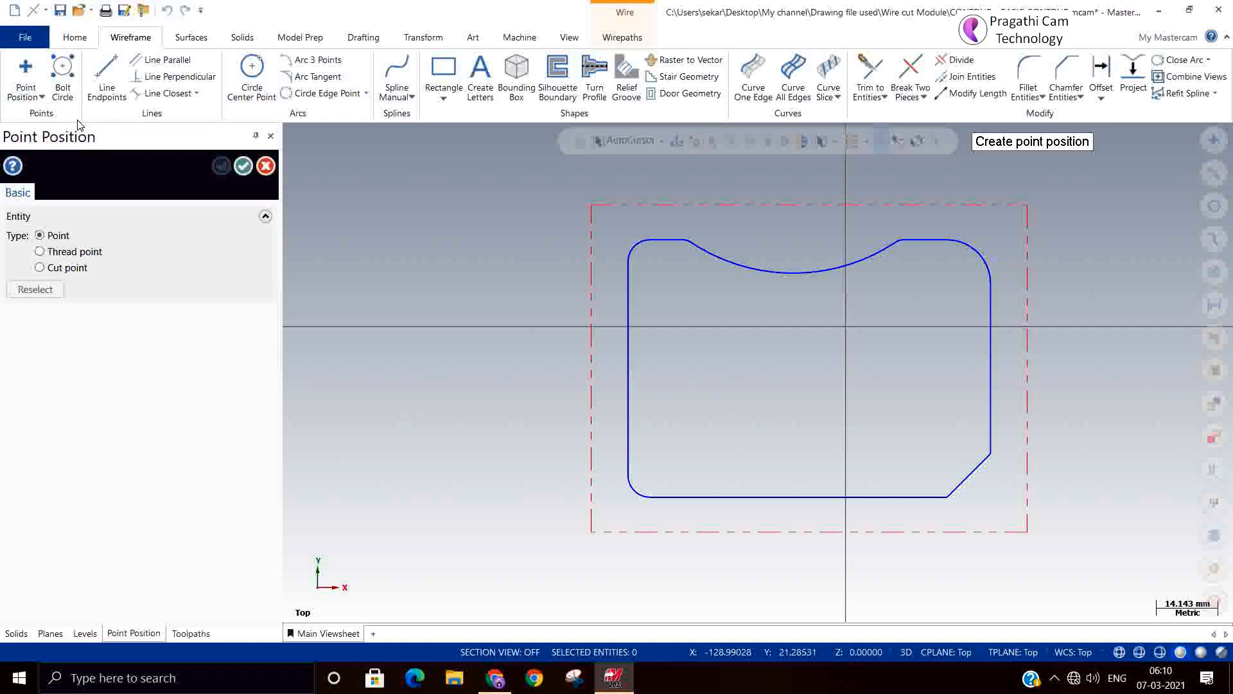
click(60, 257)
click(846, 443)
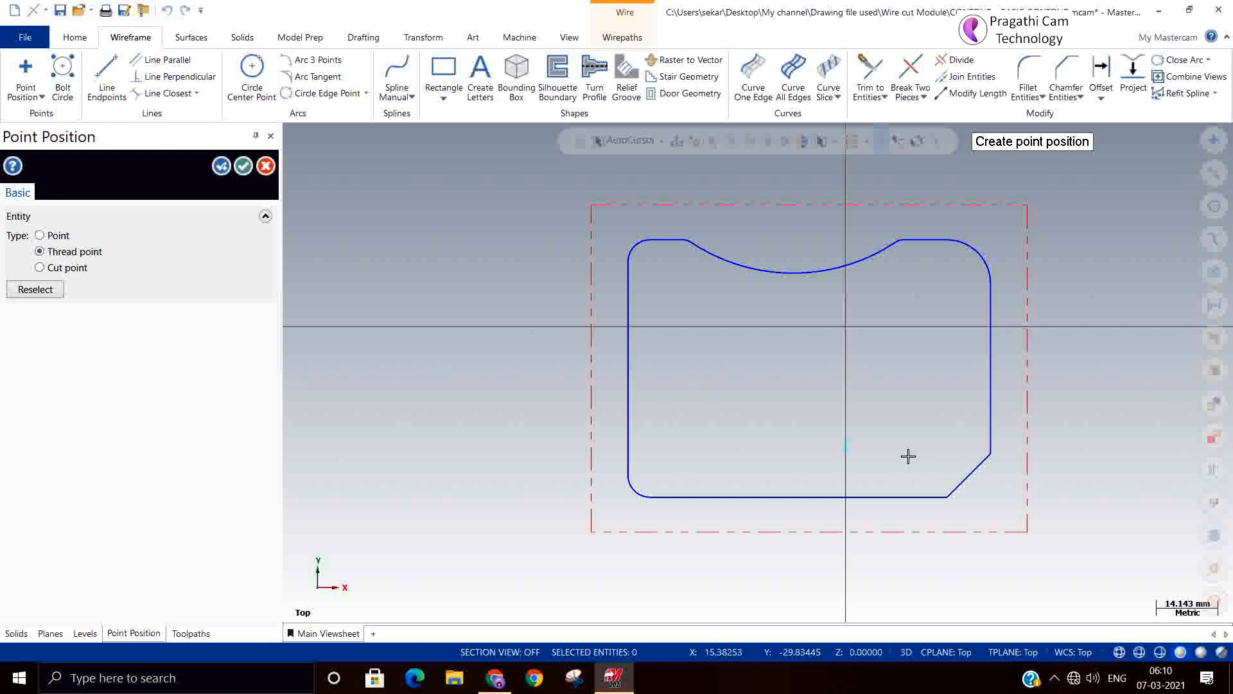
Step: Place a cut point just to the right of the thread point and finish creating points
click(76, 268)
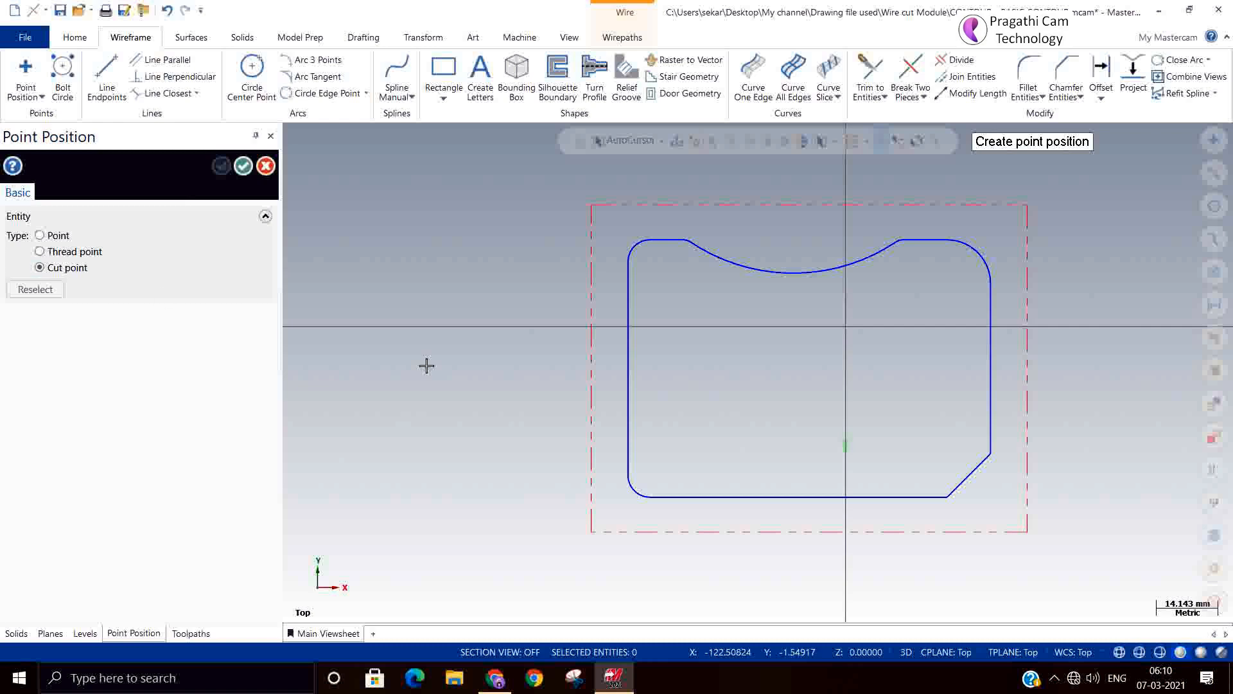
click(854, 442)
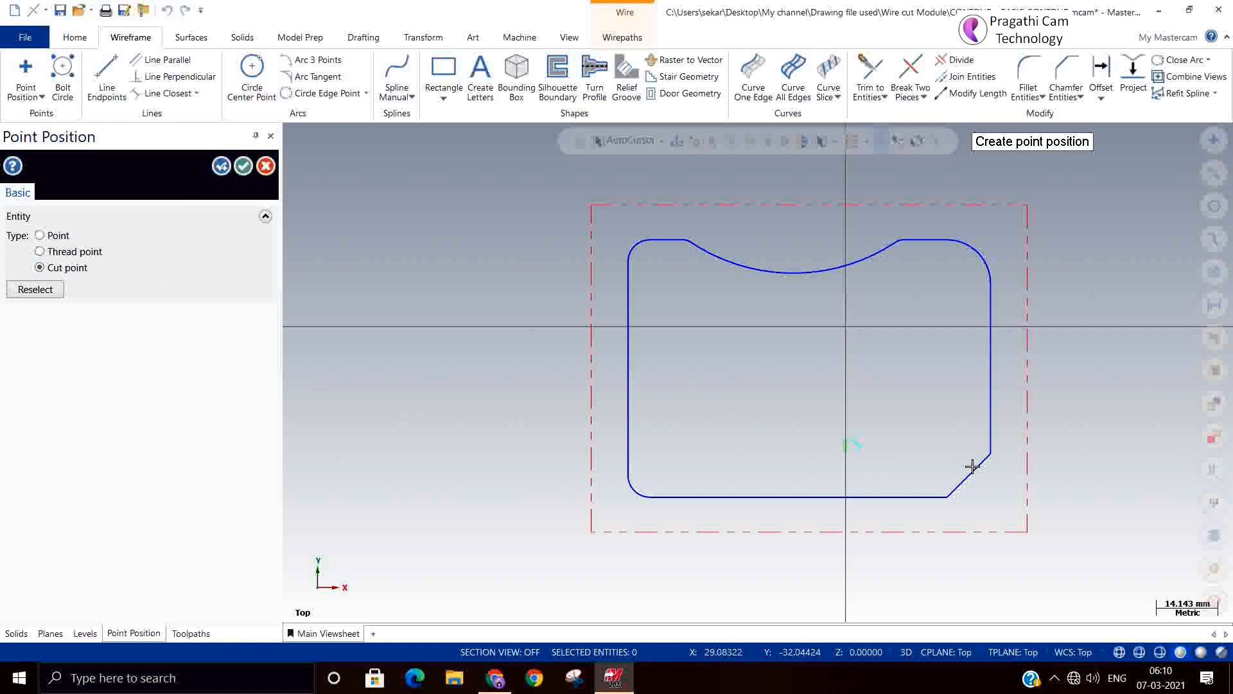
key(Return)
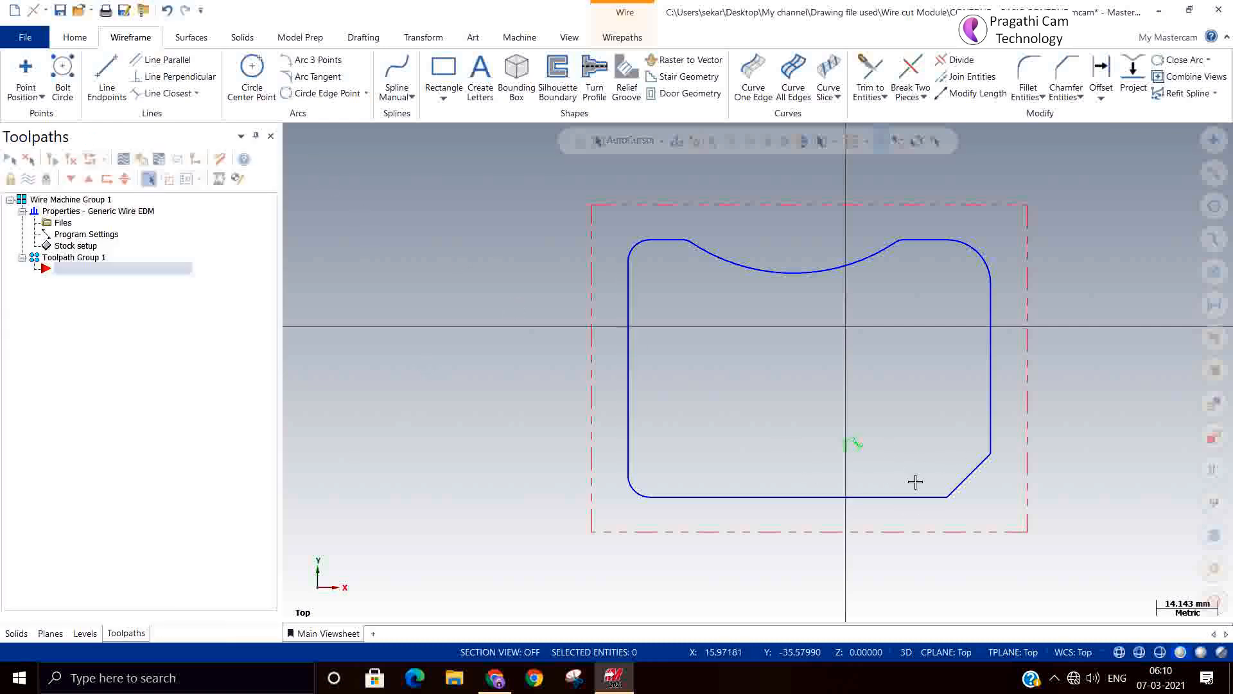
Step: Recolour the thread point and cut point inside the contour blue
scroll(915, 482, up, 3)
middle_drag(908, 470, 797, 416)
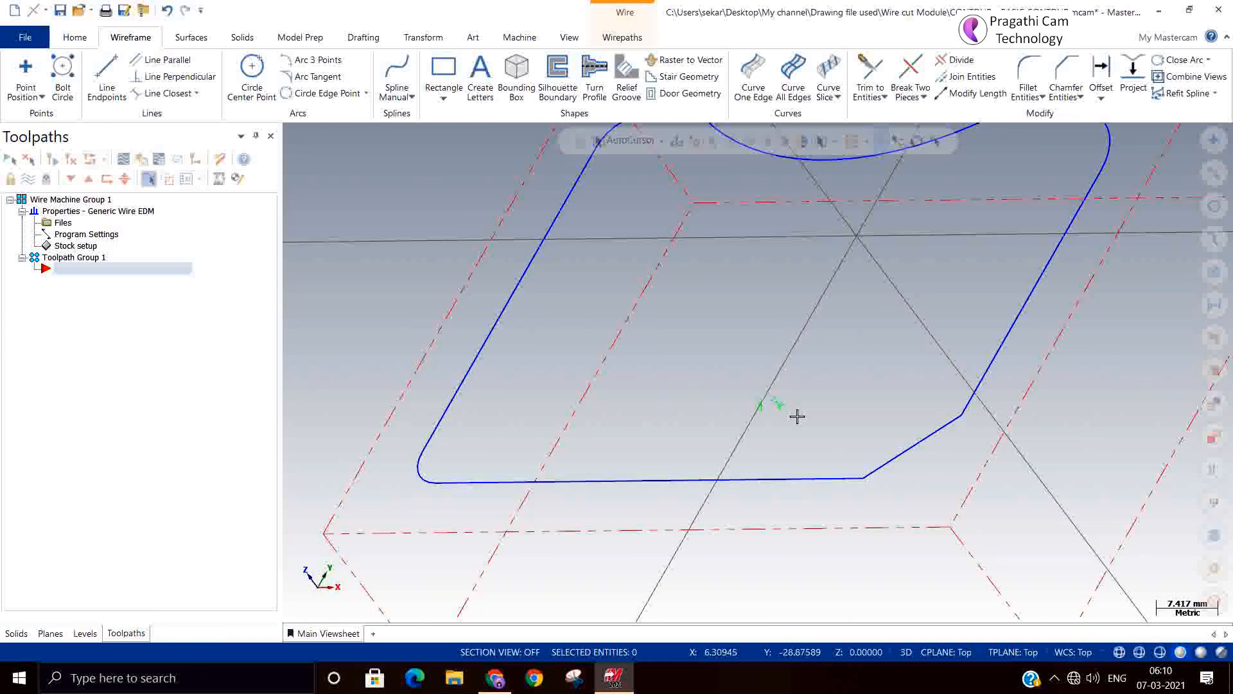
scroll(754, 395, up, 1)
scroll(819, 427, up, 1)
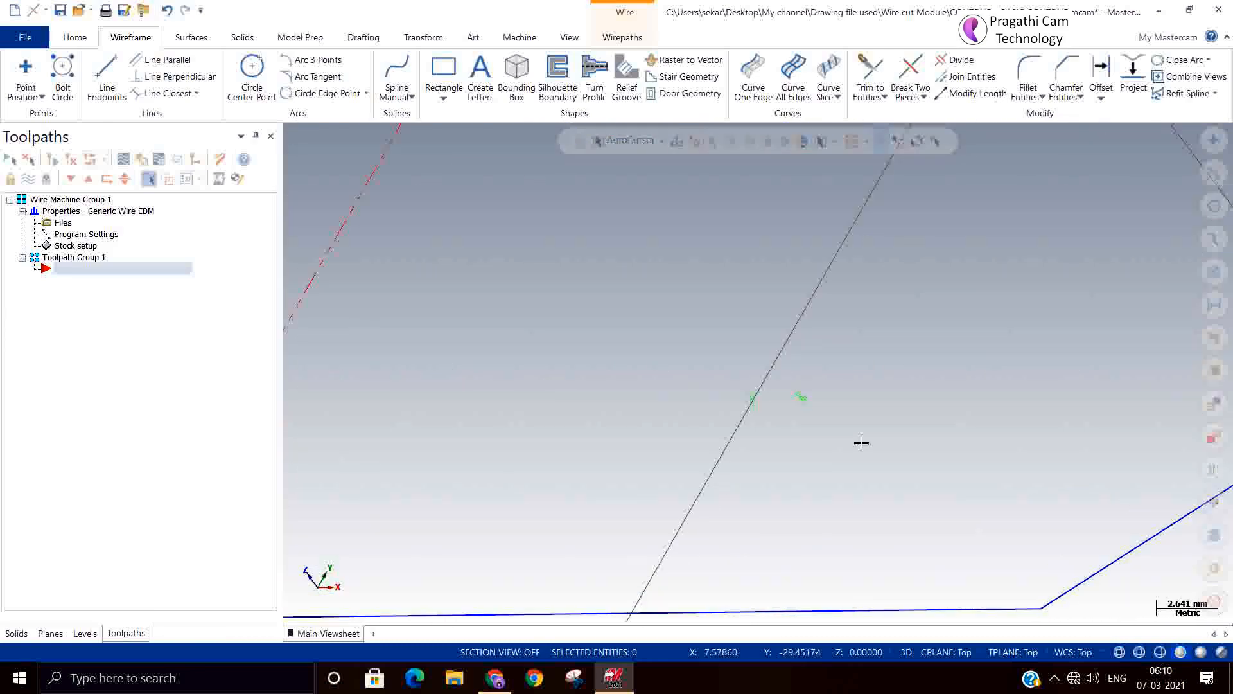
middle_drag(861, 443, 927, 466)
scroll(735, 377, down, 5)
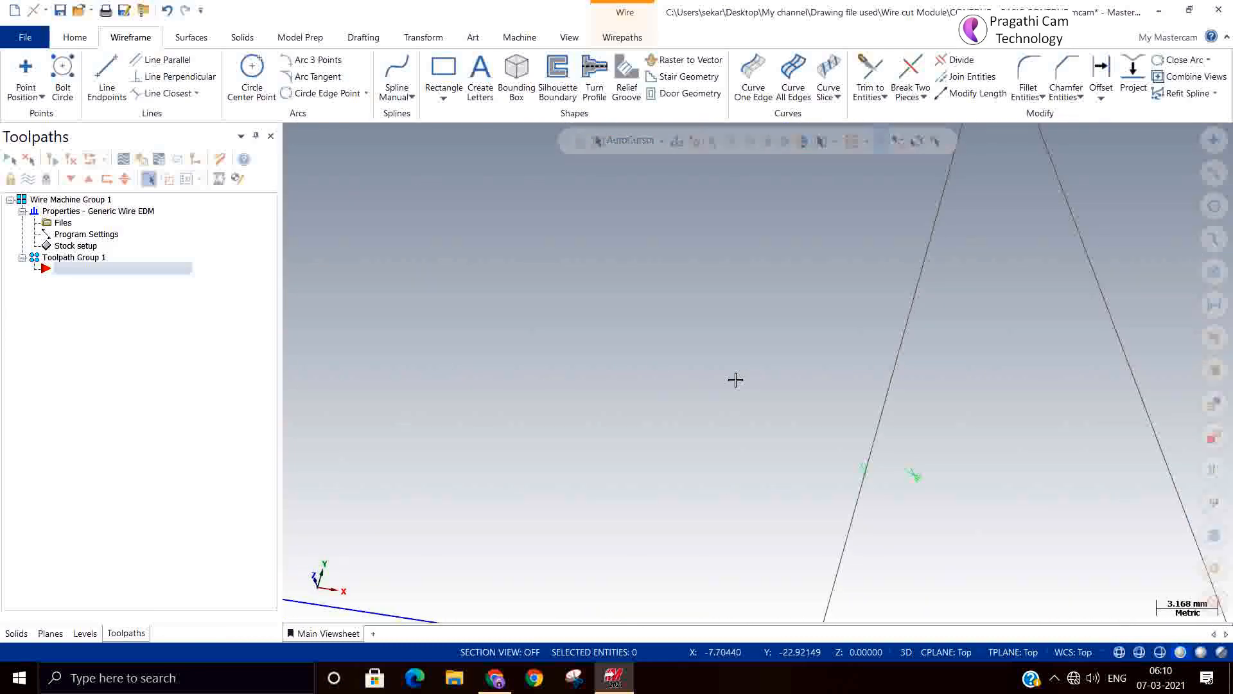
drag(722, 364, 874, 450)
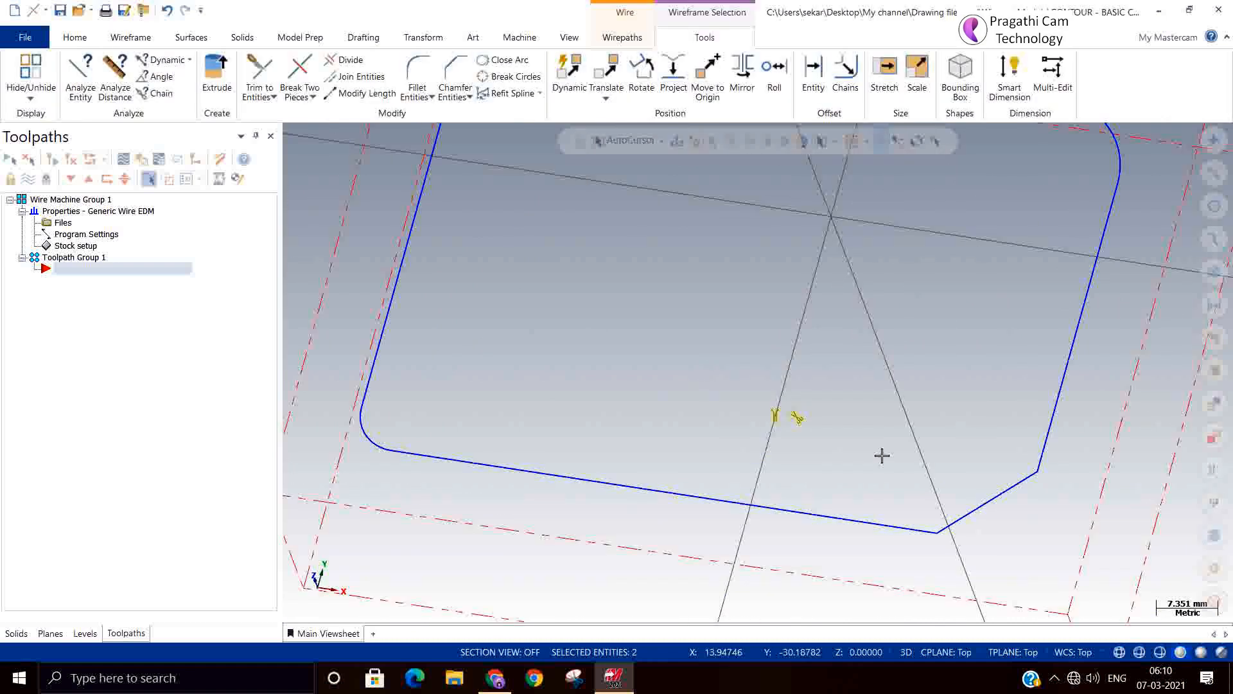
right_click(985, 300)
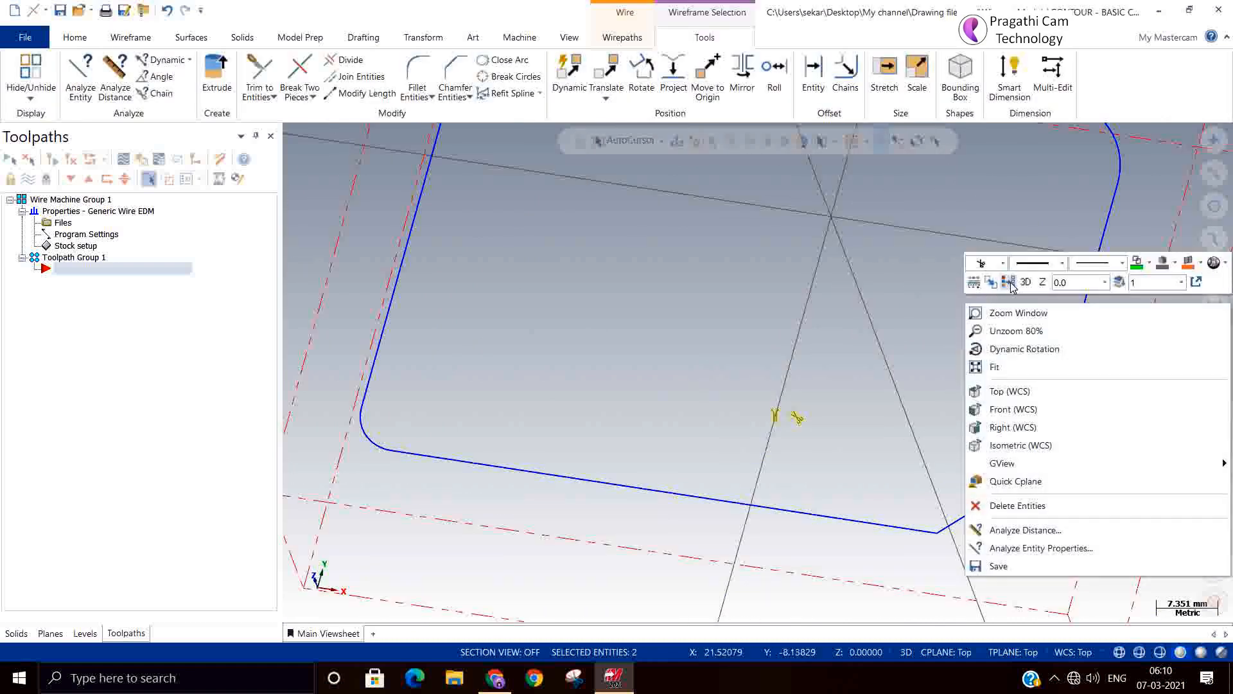
click(1138, 269)
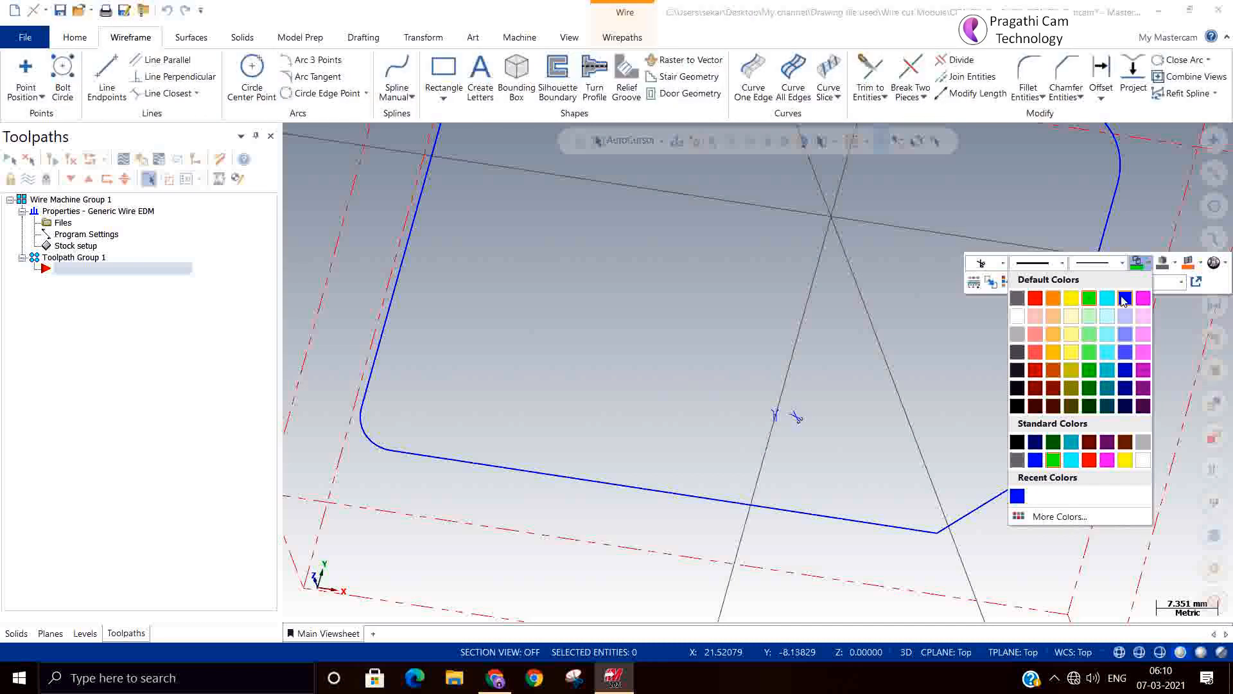
click(1128, 300)
scroll(781, 424, up, 3)
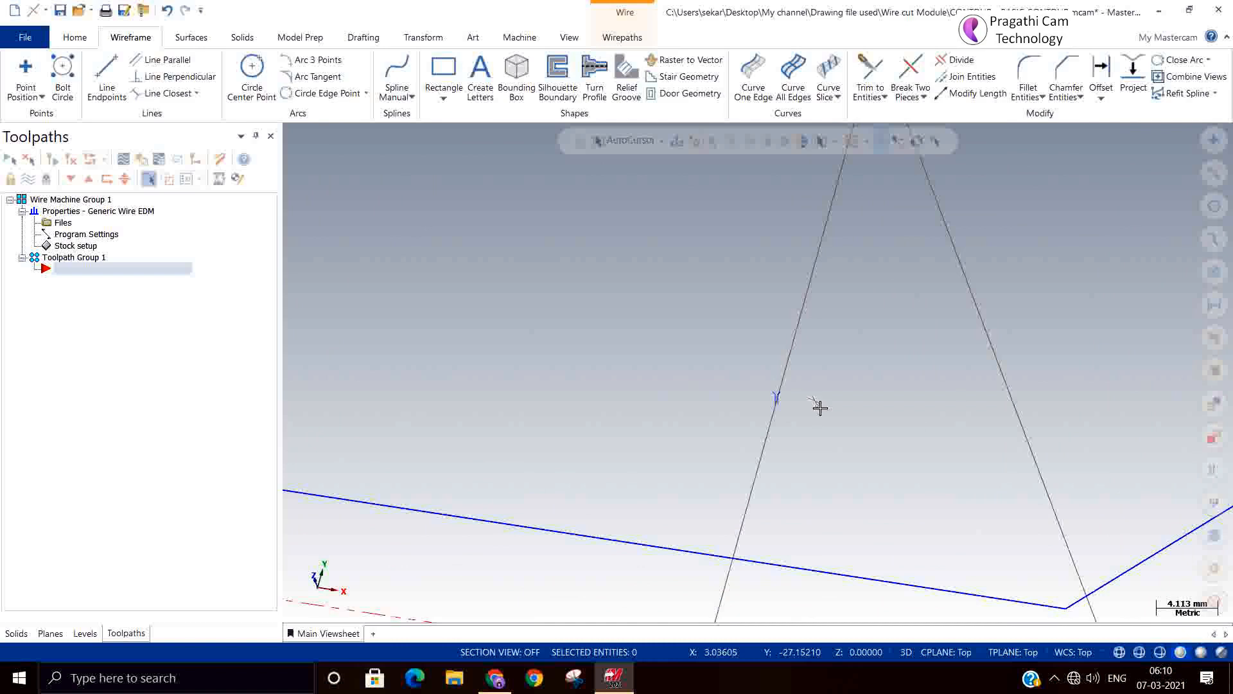
Step: In the top view, add a vertical smart dimension between the thread point and the origin
right_click(579, 350)
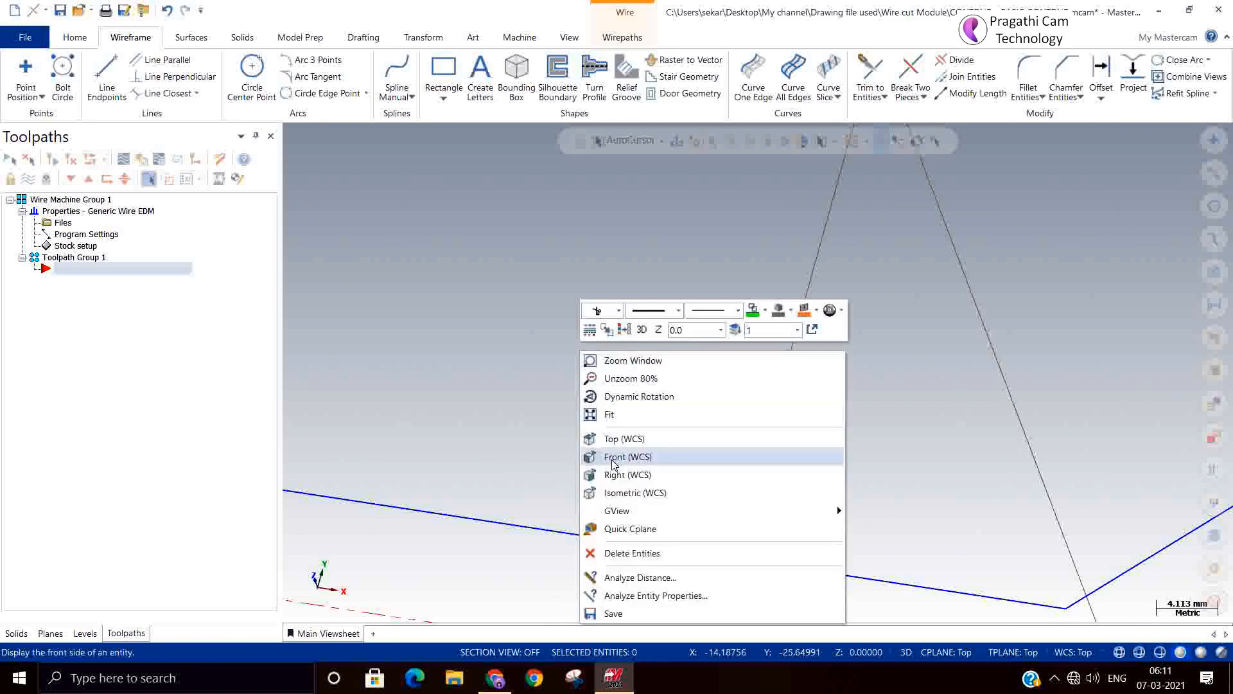
click(618, 438)
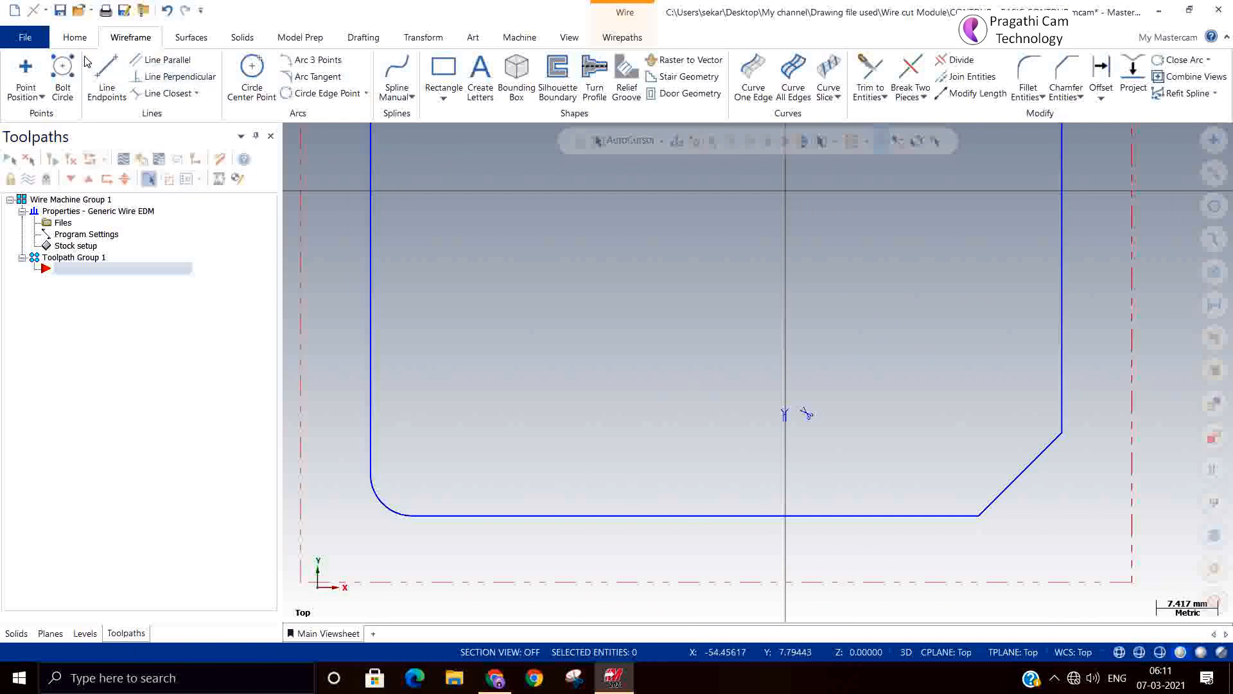
click(75, 37)
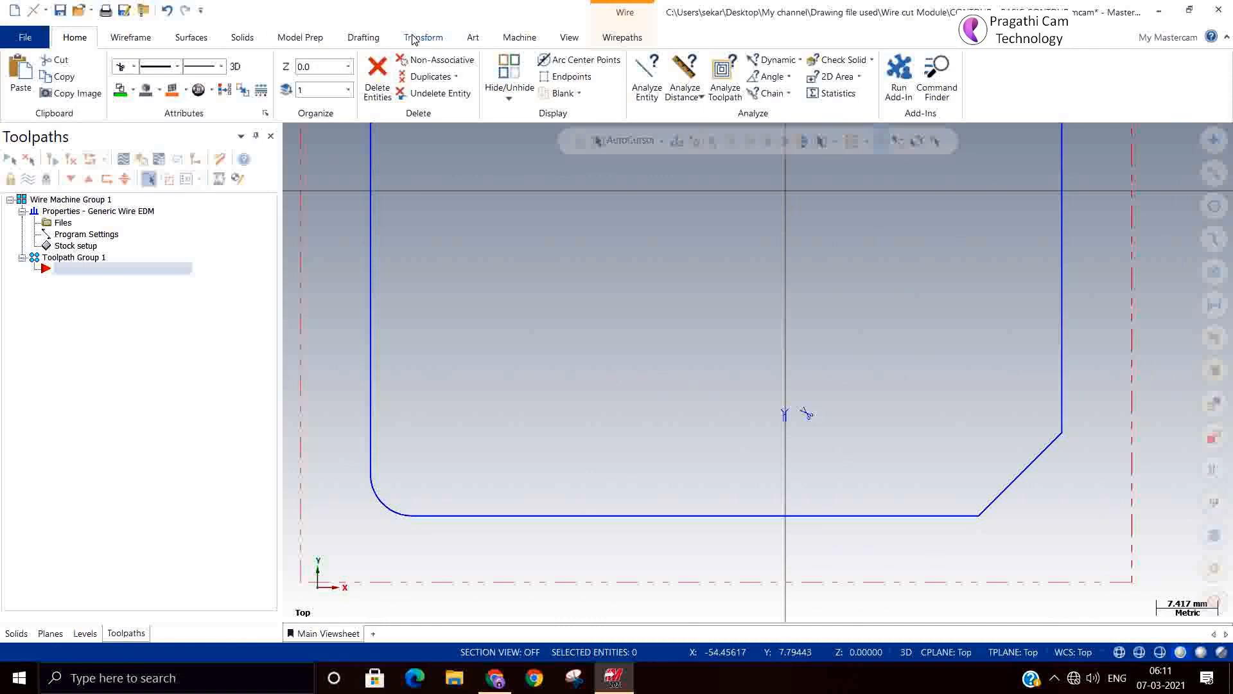
click(361, 38)
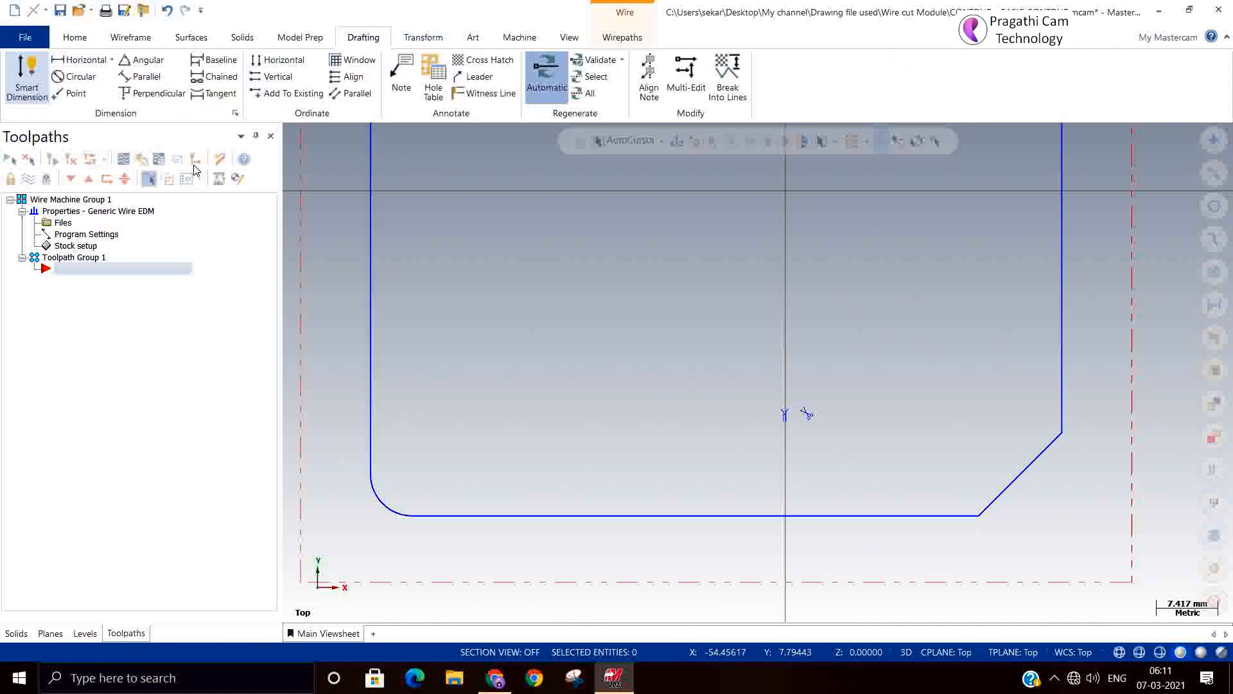
click(26, 75)
click(787, 414)
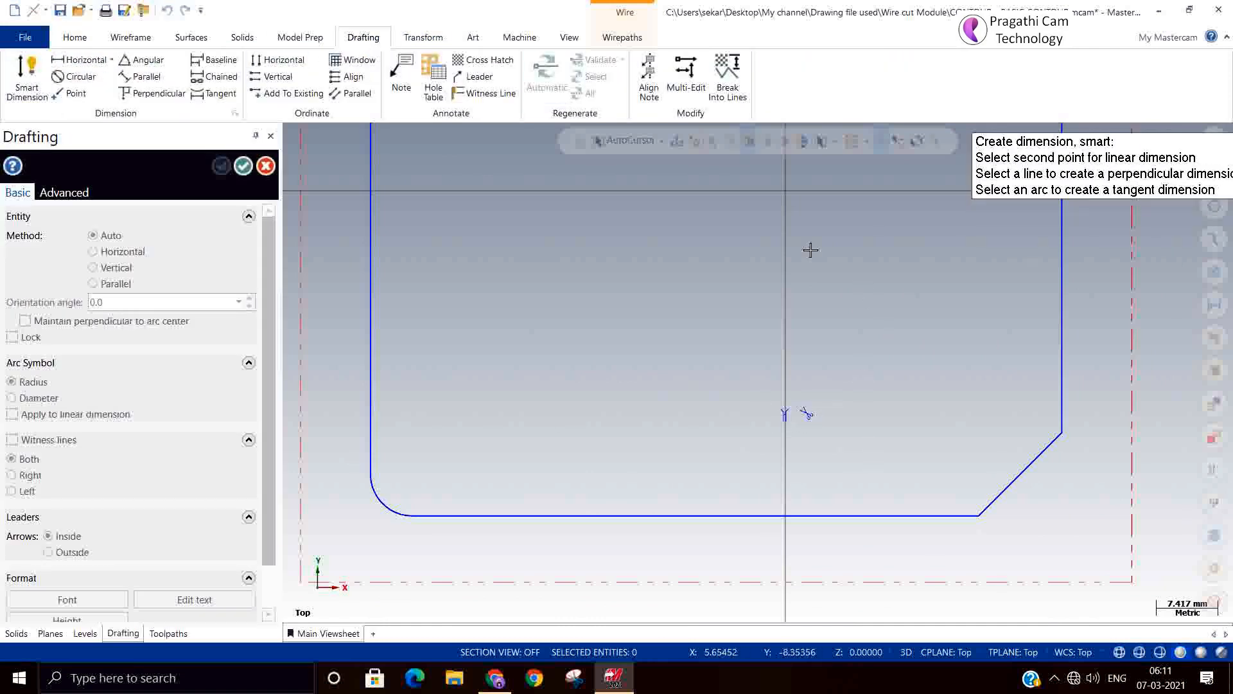
click(785, 191)
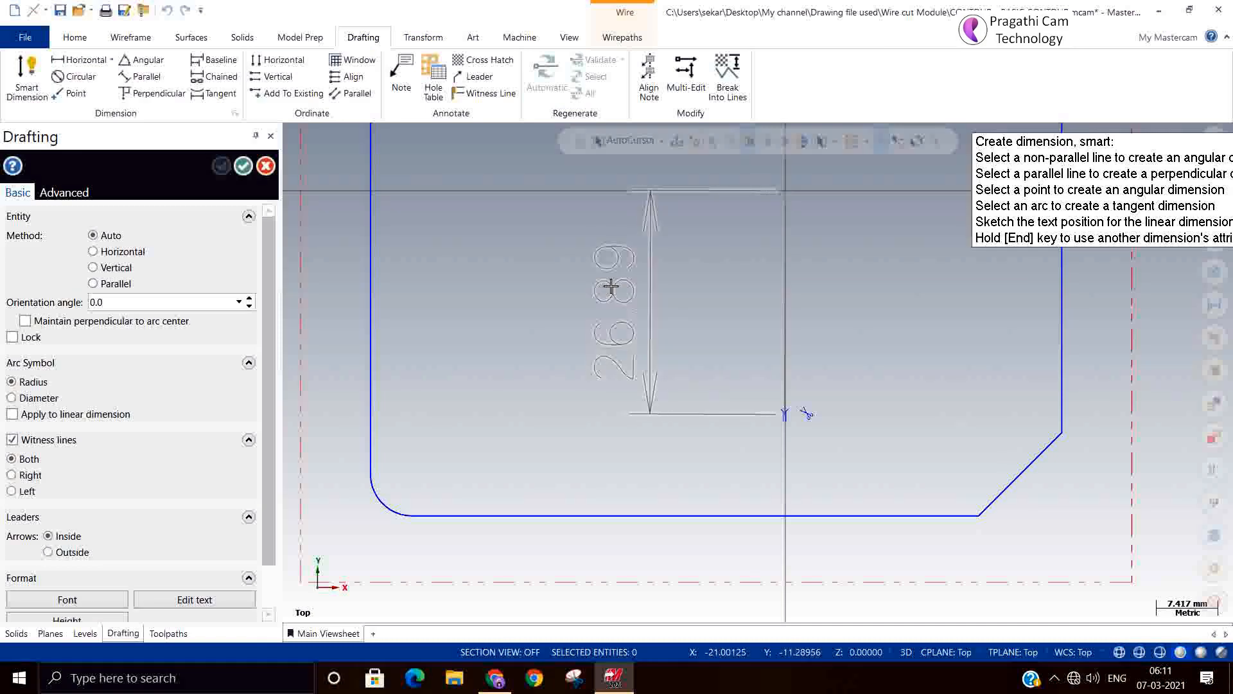
click(611, 284)
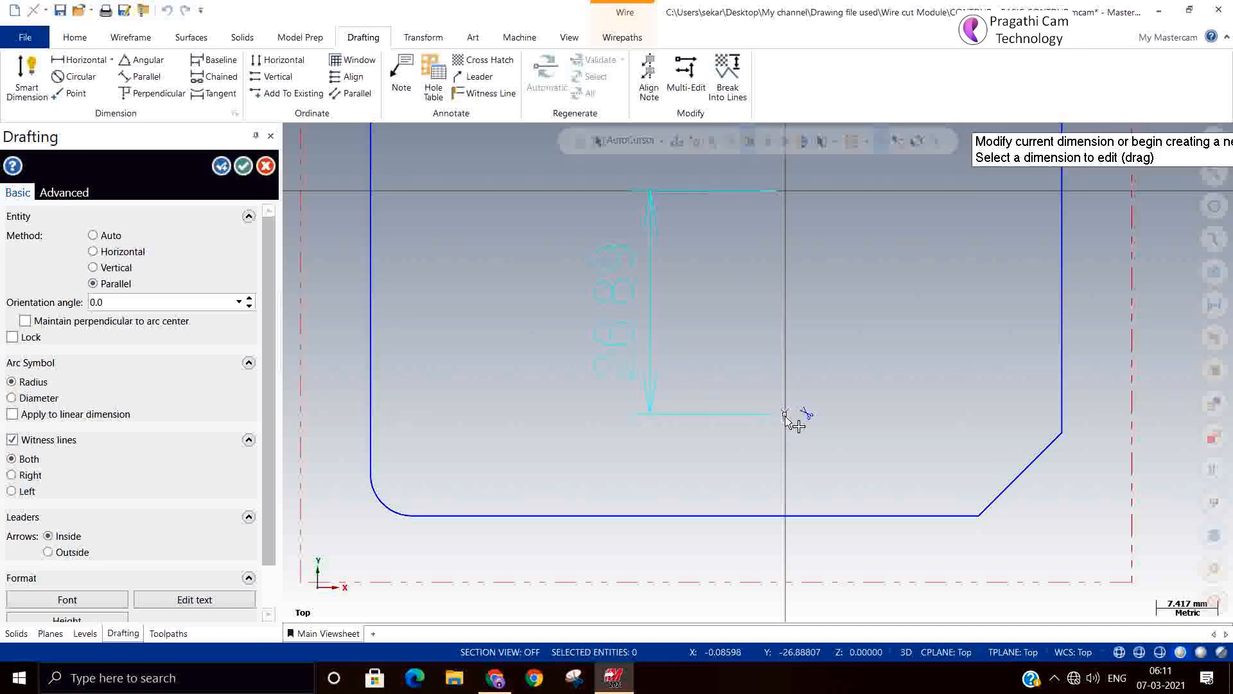
click(786, 416)
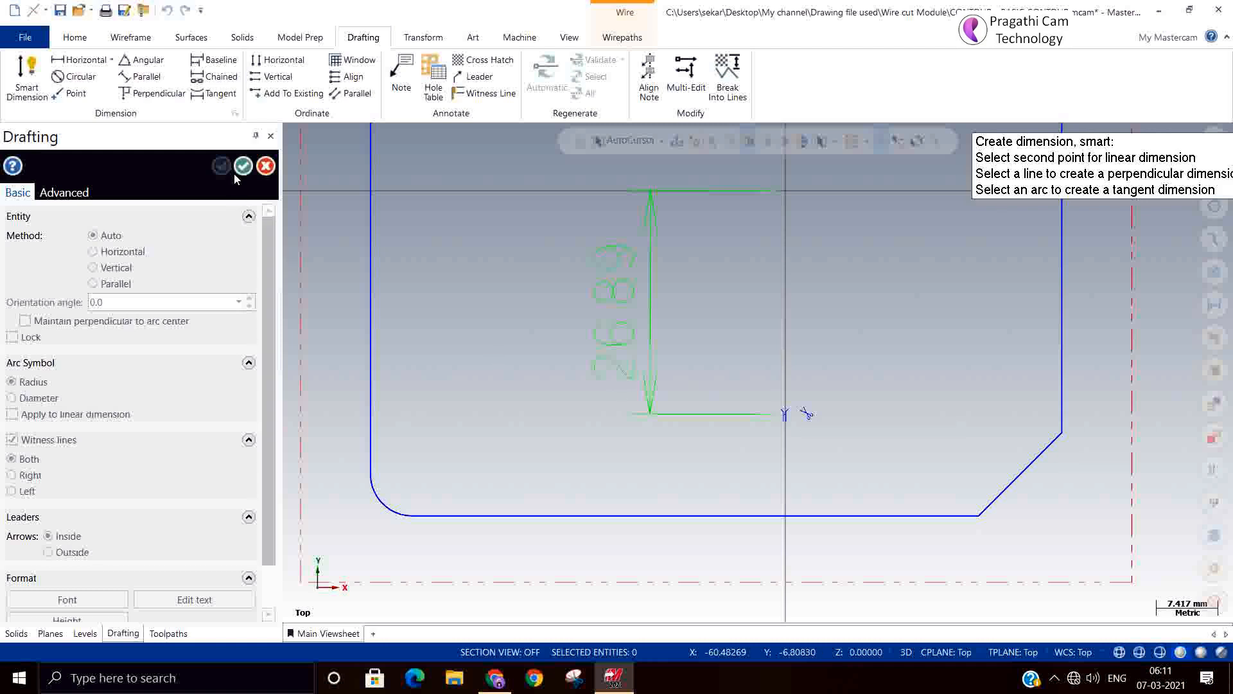
click(265, 167)
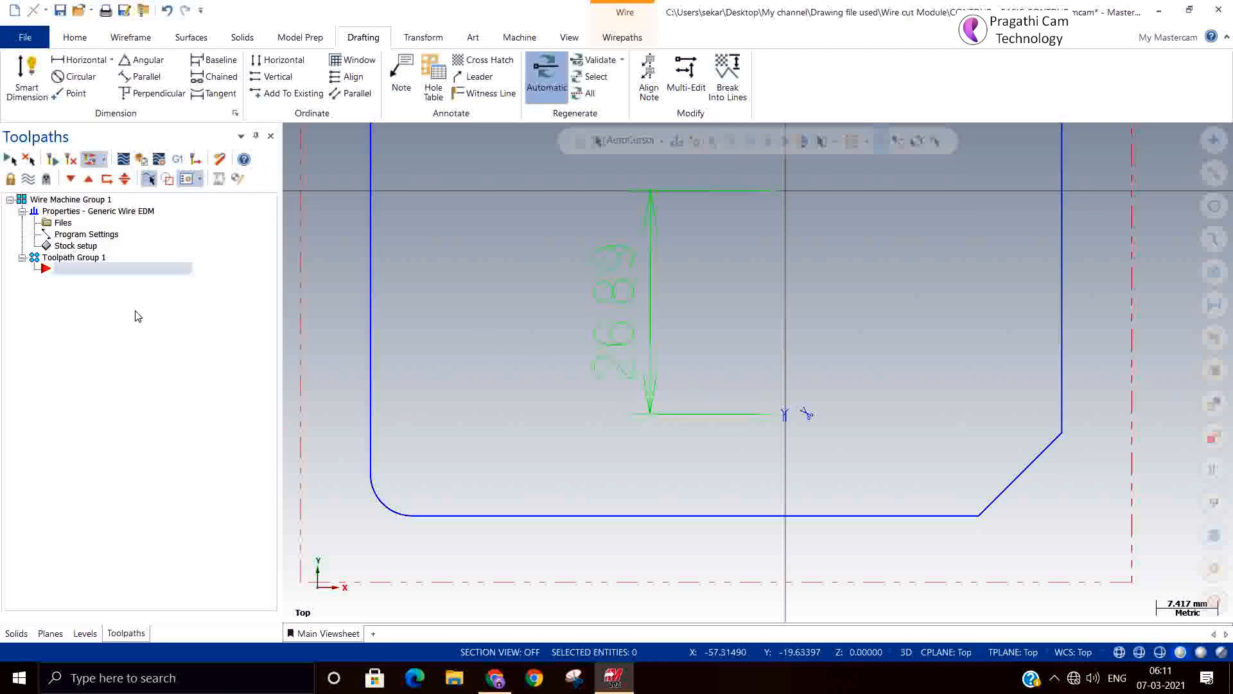
click(646, 398)
right_click(851, 345)
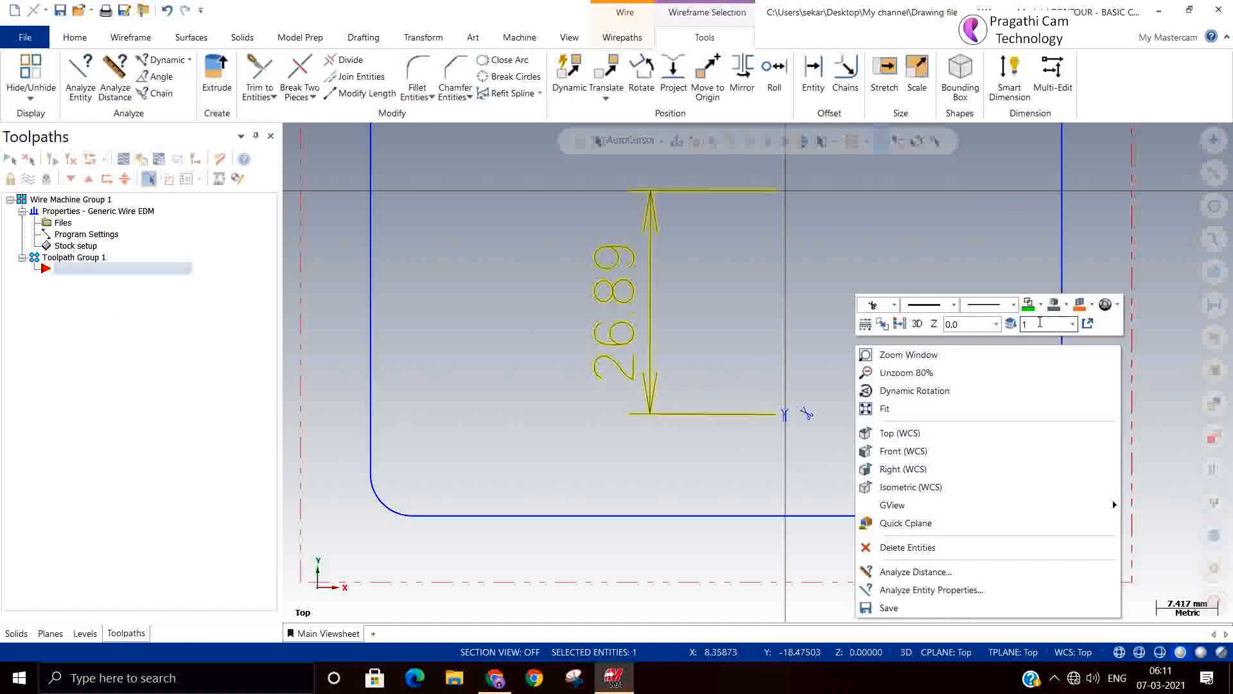
click(1040, 305)
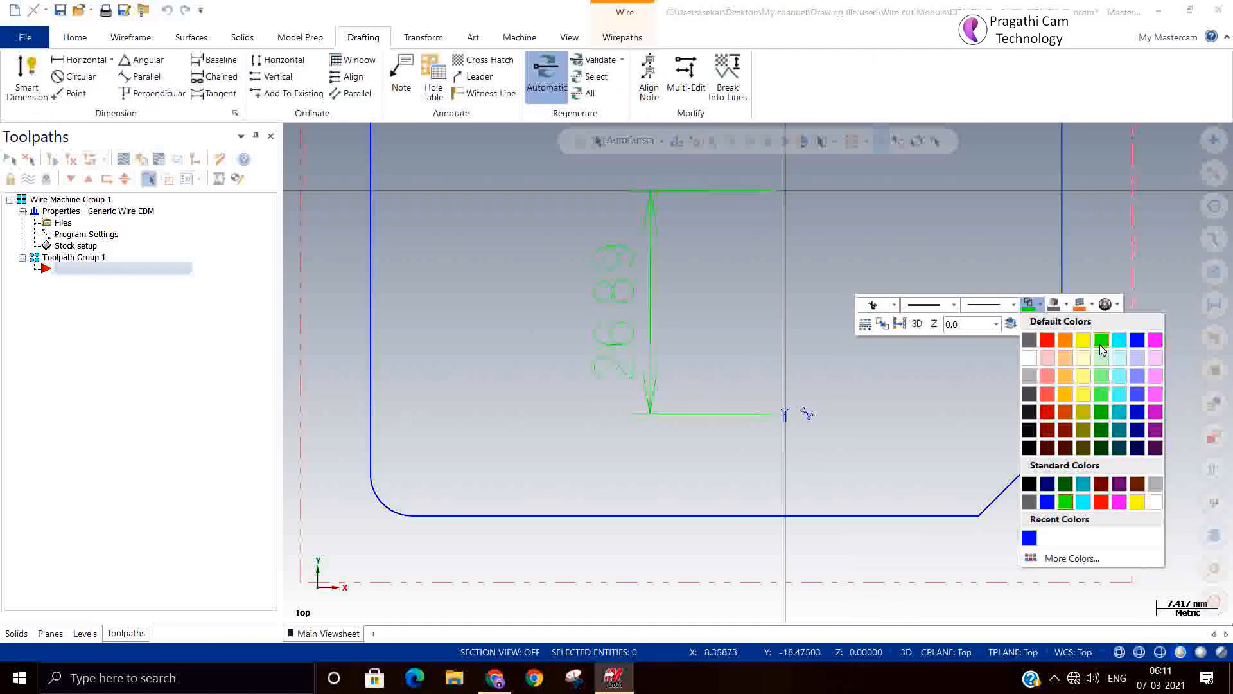
click(628, 373)
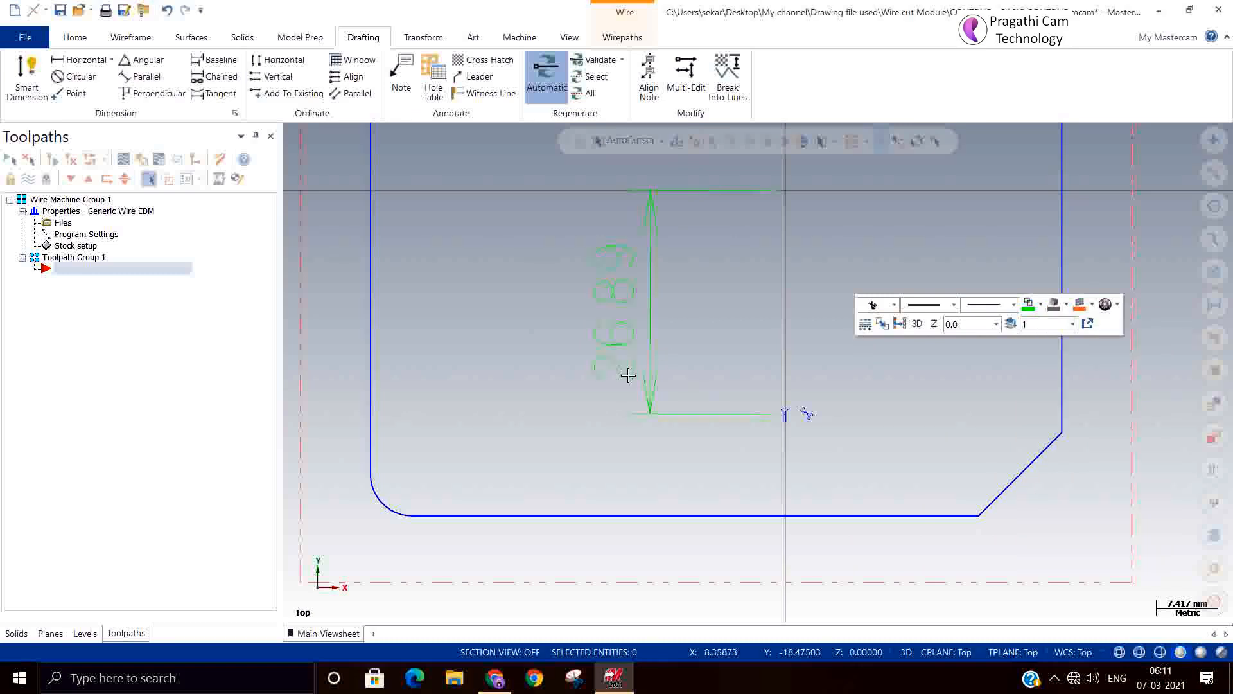
Step: Delete the vertical dimension, along with the thread point and the cut point
click(645, 380)
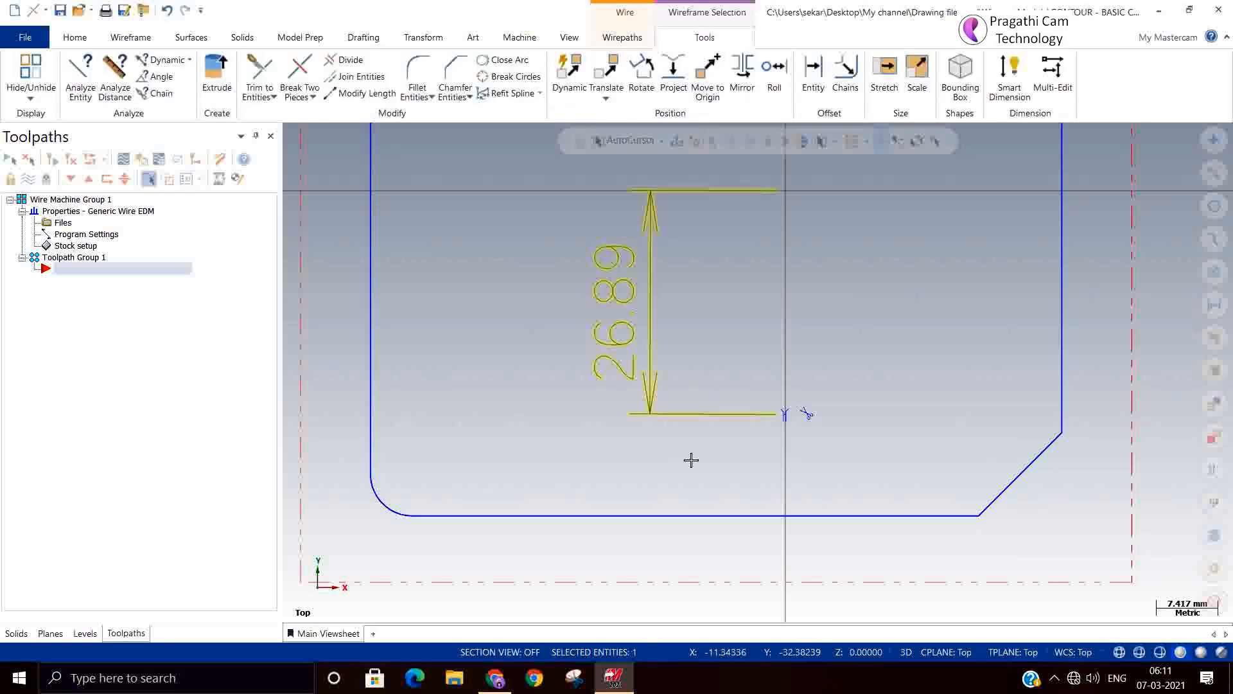
key(Delete)
drag(746, 383, 881, 454)
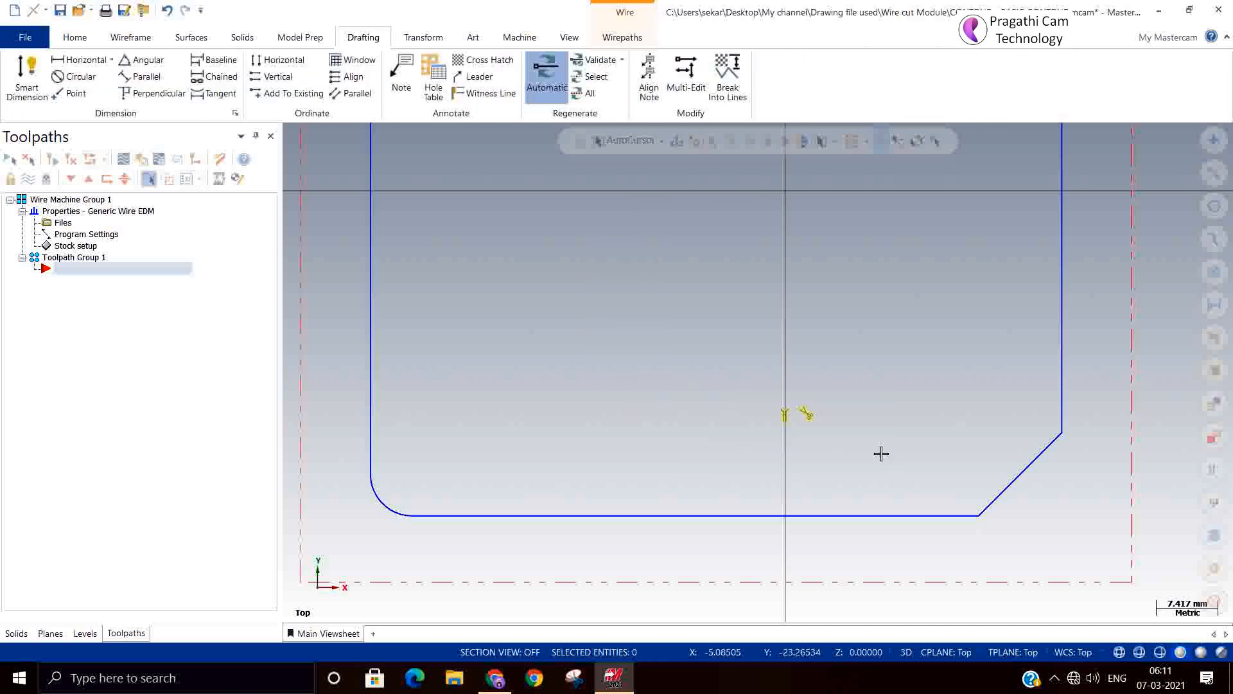
key(Delete)
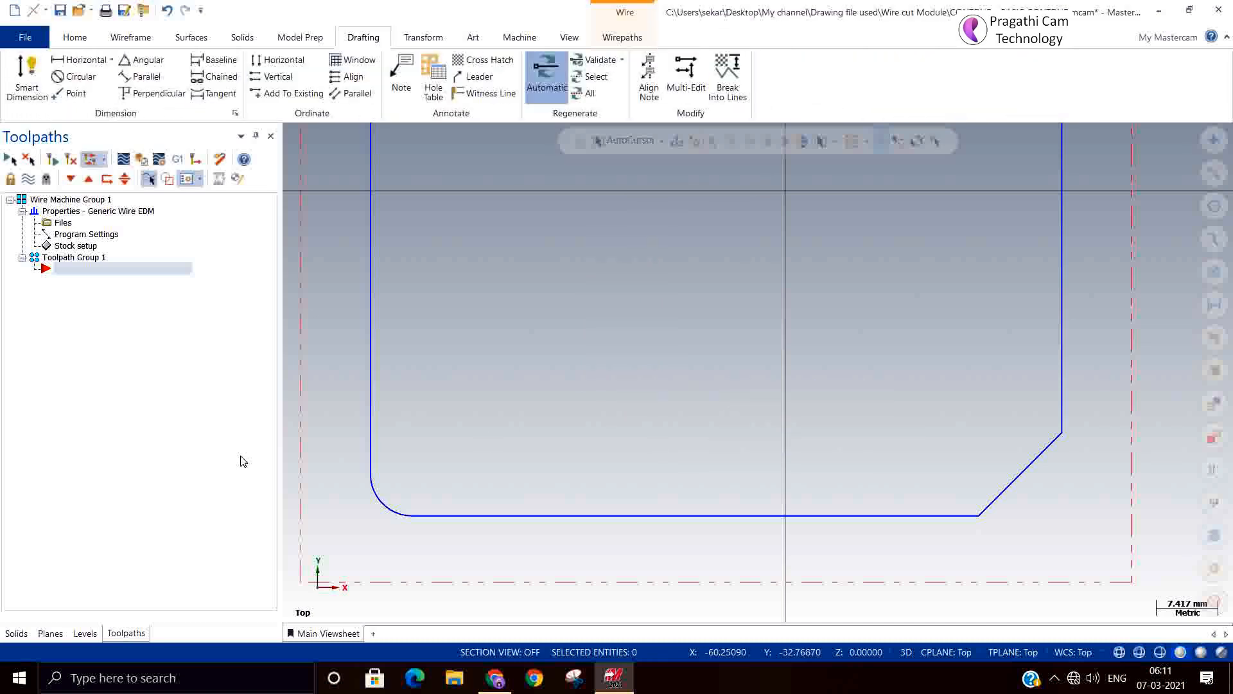
Step: Examine the contour and stock outline in the isometric view, and return to the top view
scroll(449, 572, down, 3)
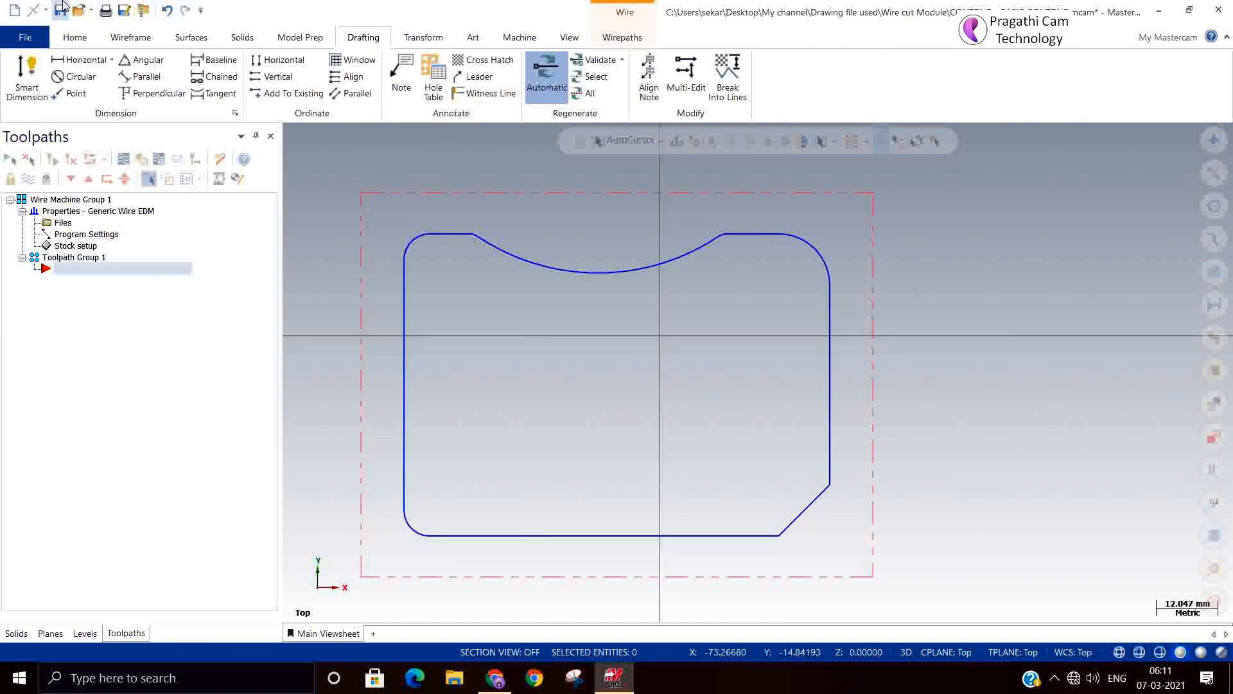
click(74, 38)
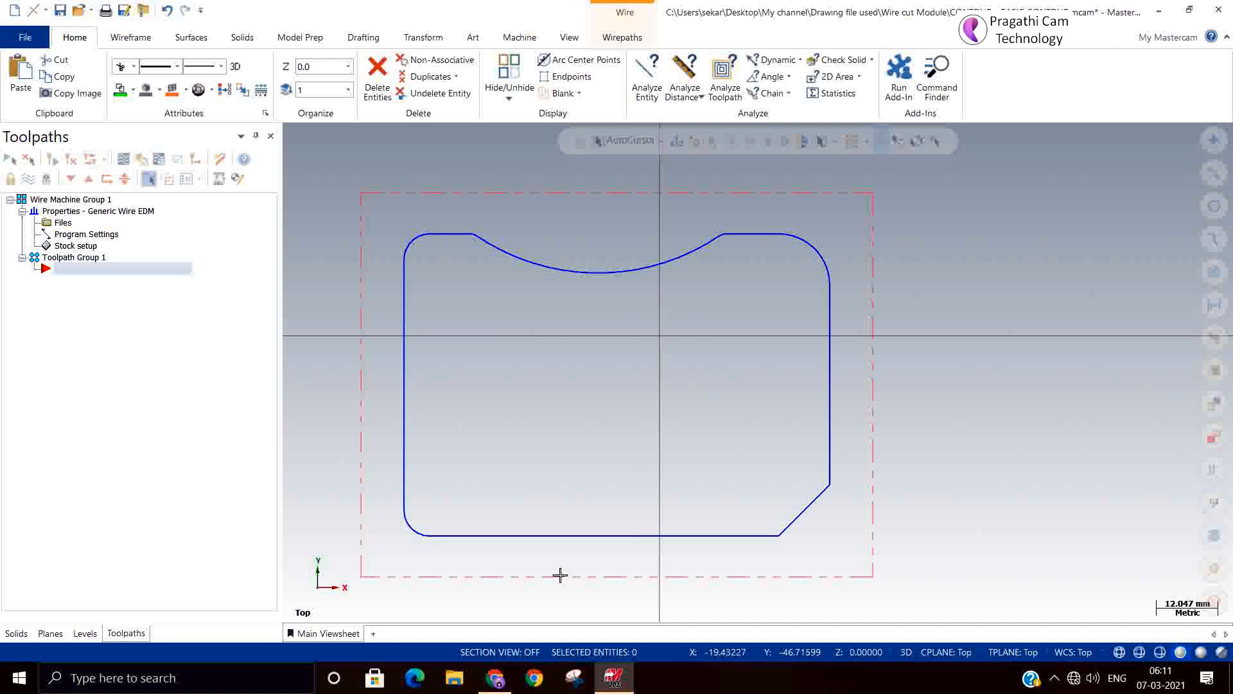
scroll(886, 336, down, 4)
right_click(888, 319)
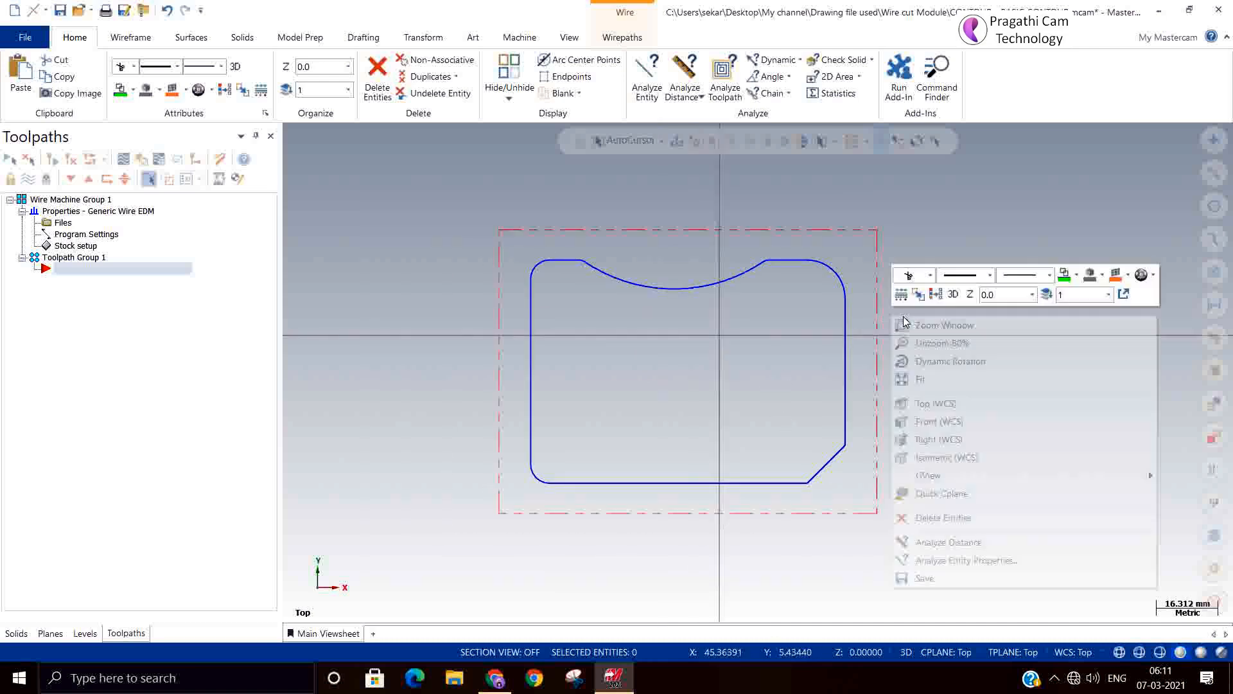
click(957, 457)
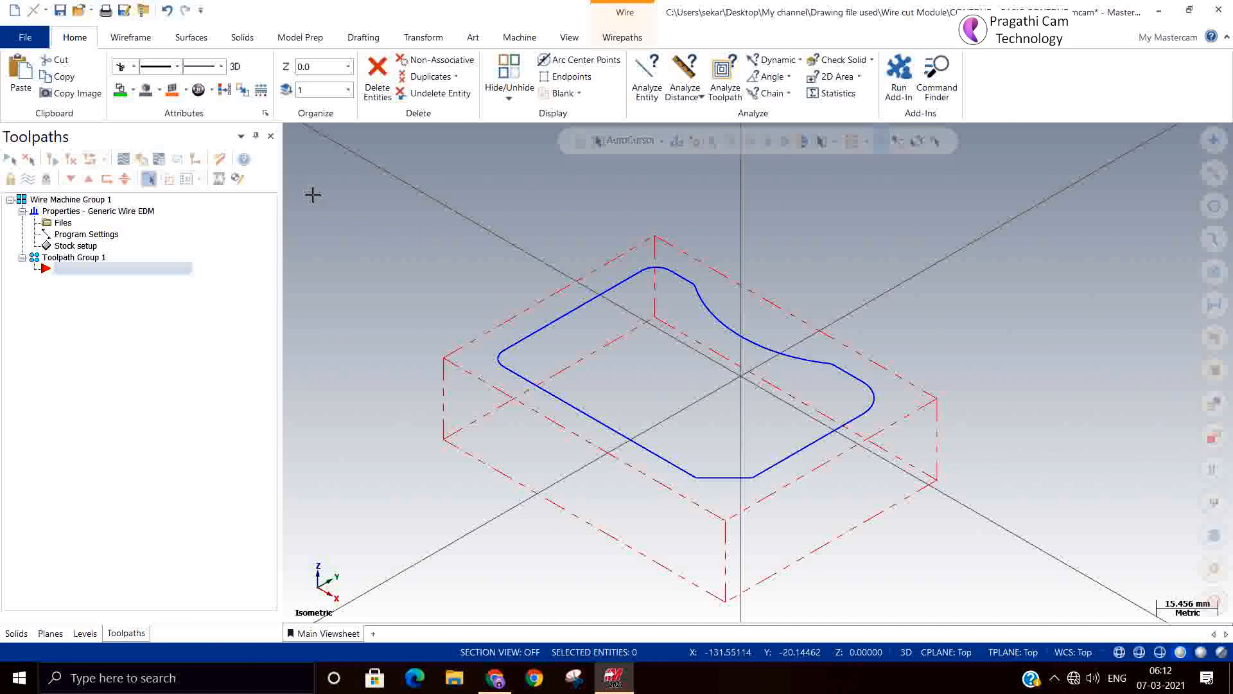
right_click(371, 175)
click(420, 264)
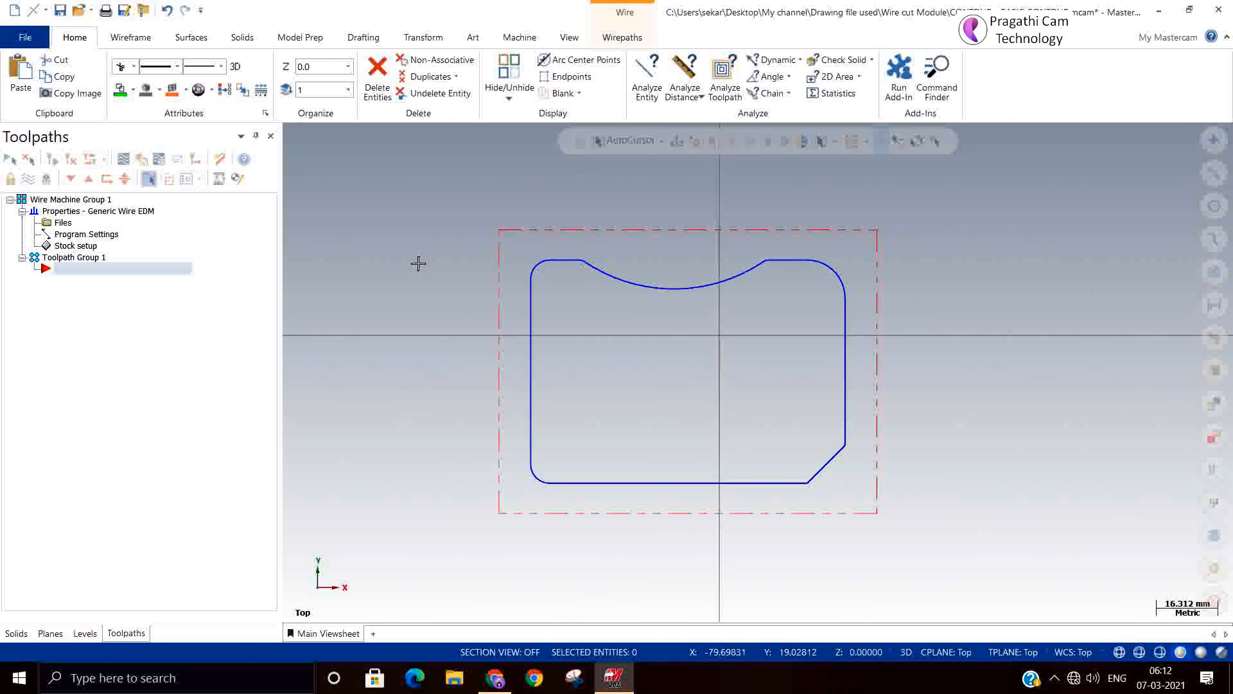
click(135, 40)
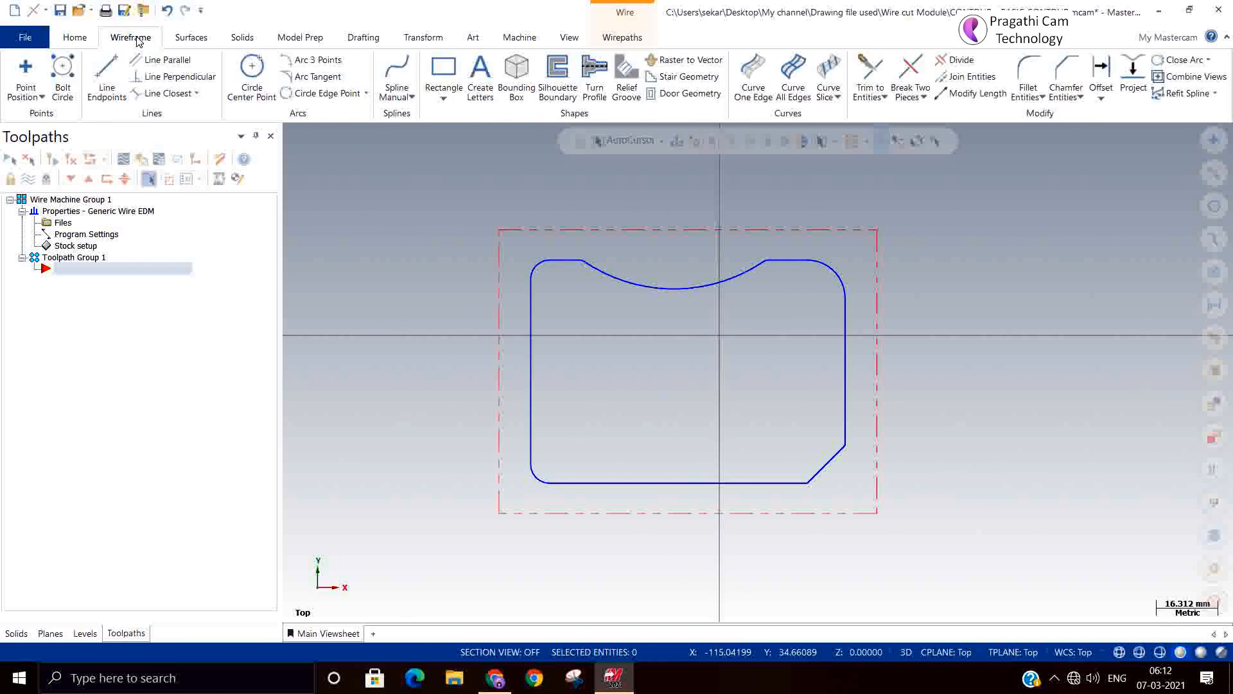
click(498, 515)
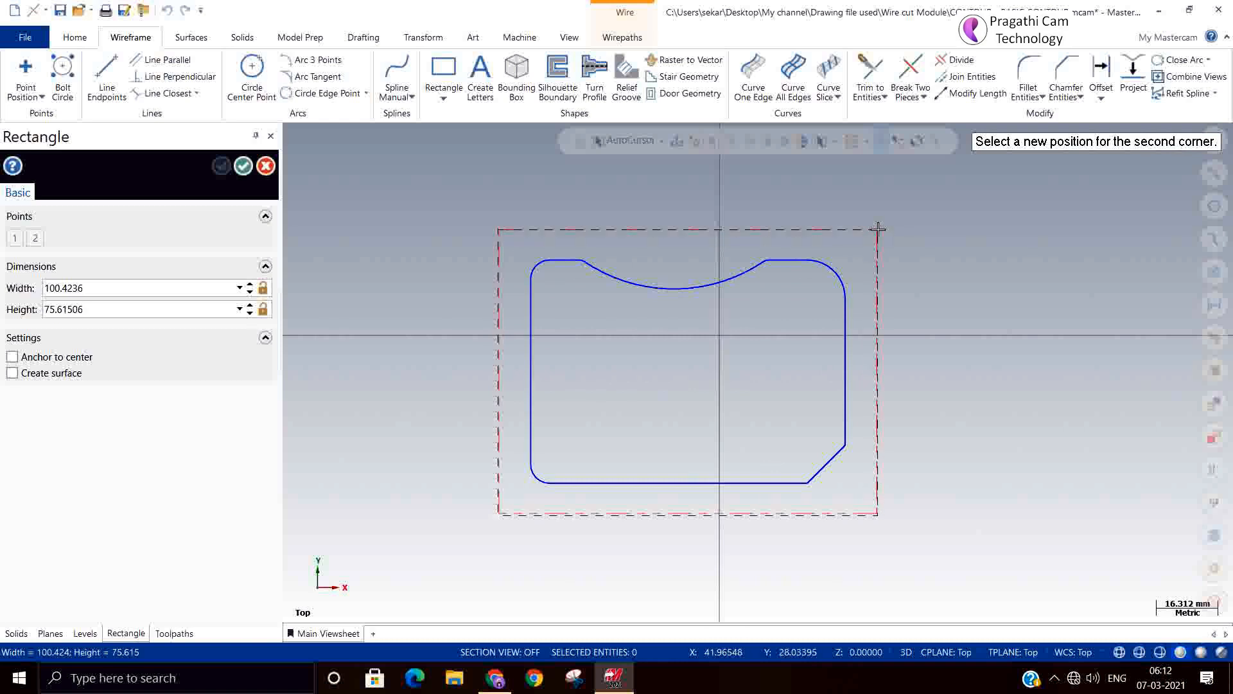
click(266, 166)
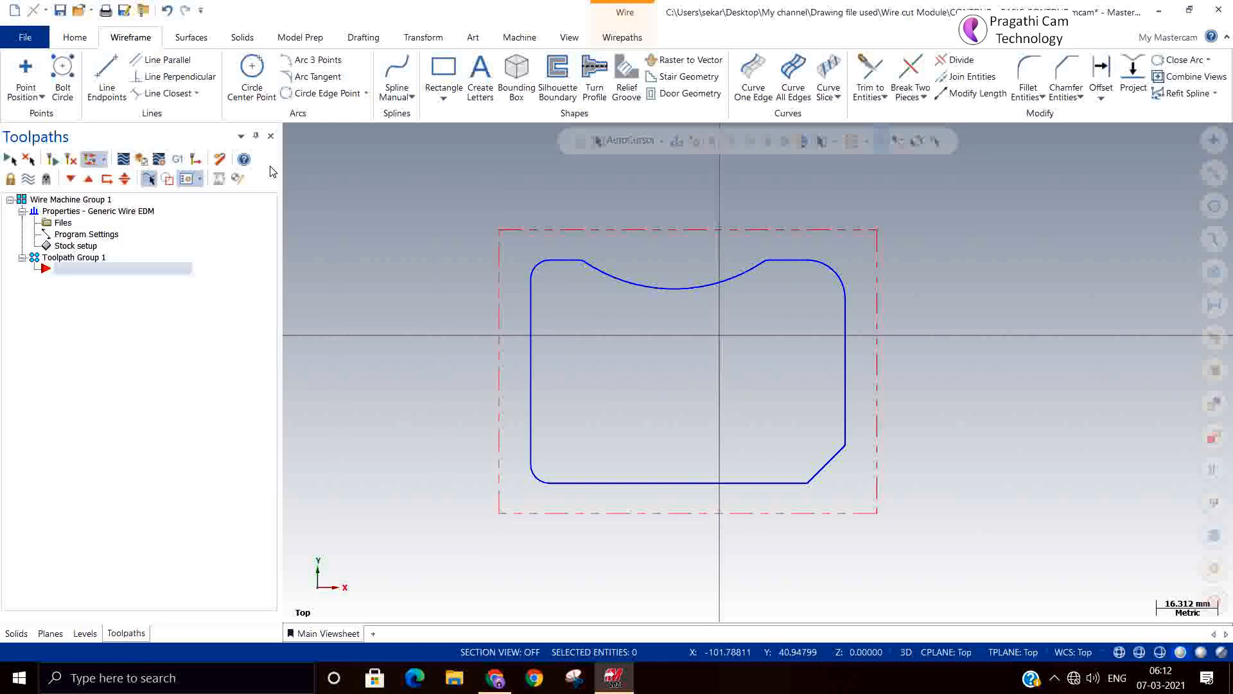
click(75, 246)
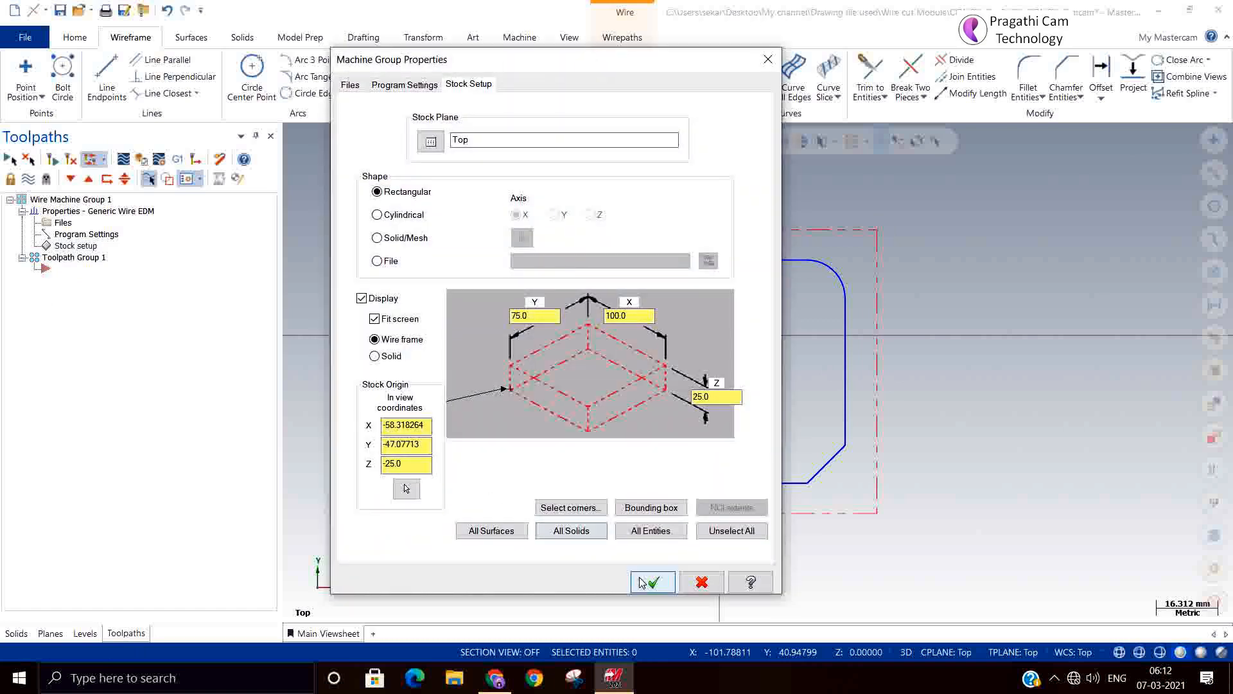
click(702, 582)
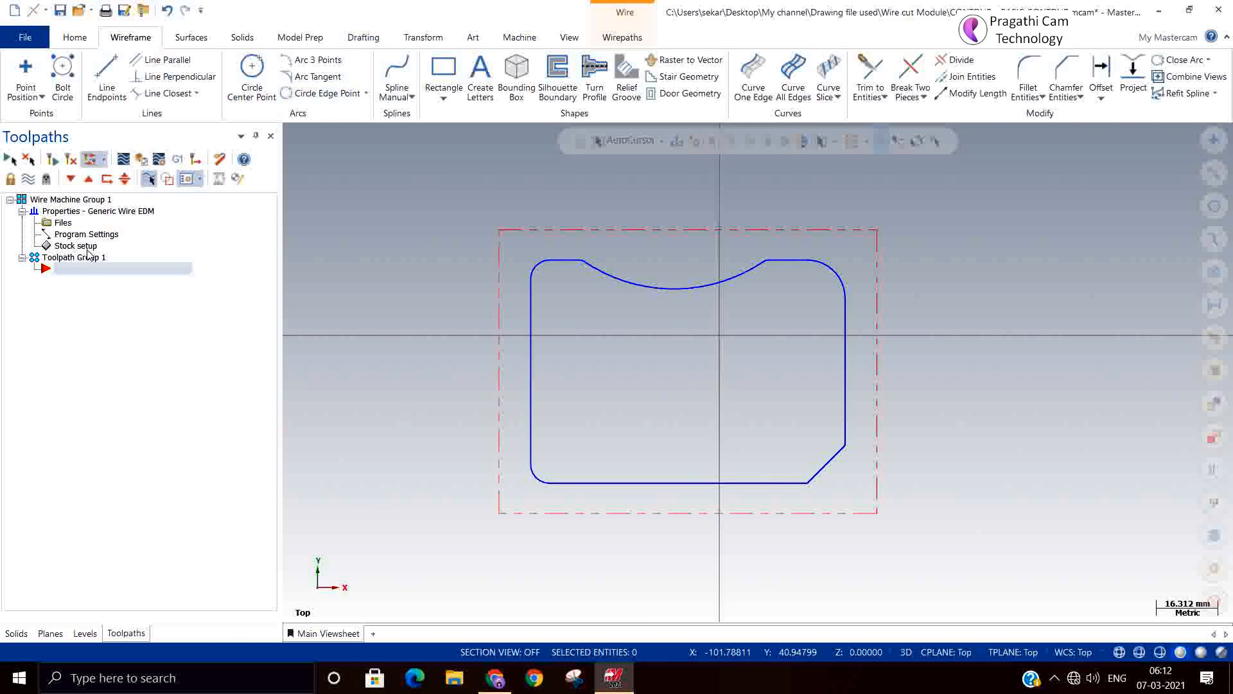
Step: Create a rectangular bounding box around the whole contour, sized 100 mm in X and 75 mm in Y
click(512, 90)
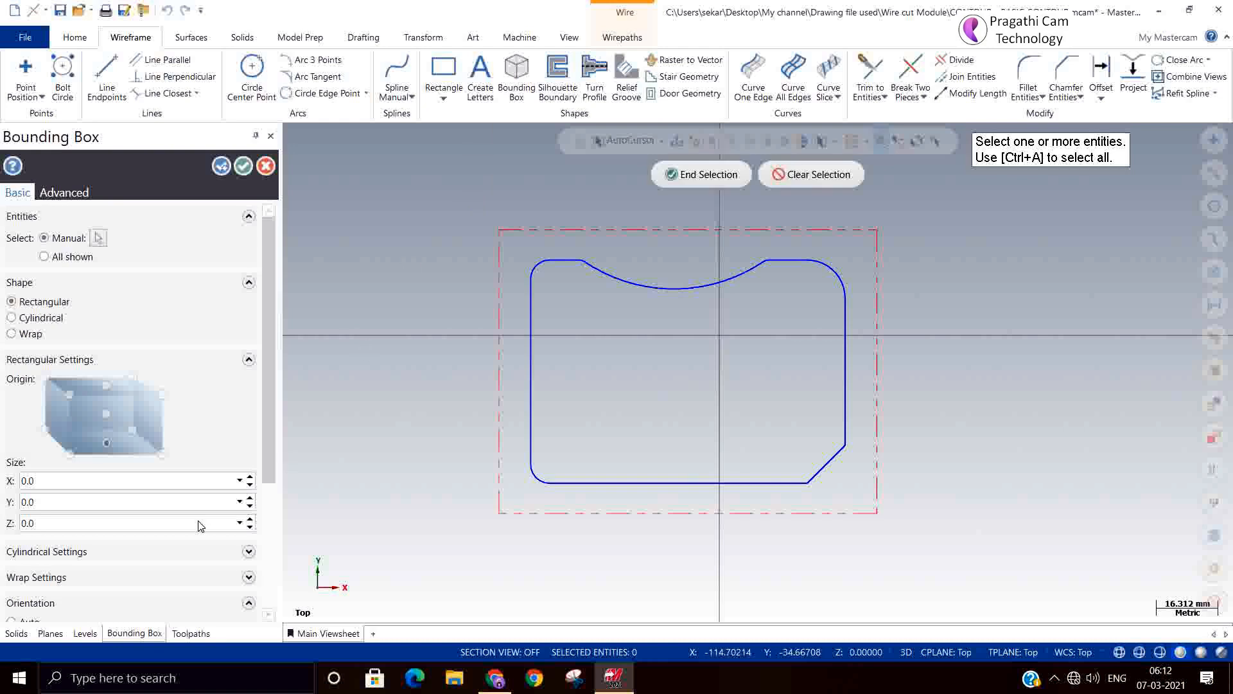
drag(449, 206, 949, 571)
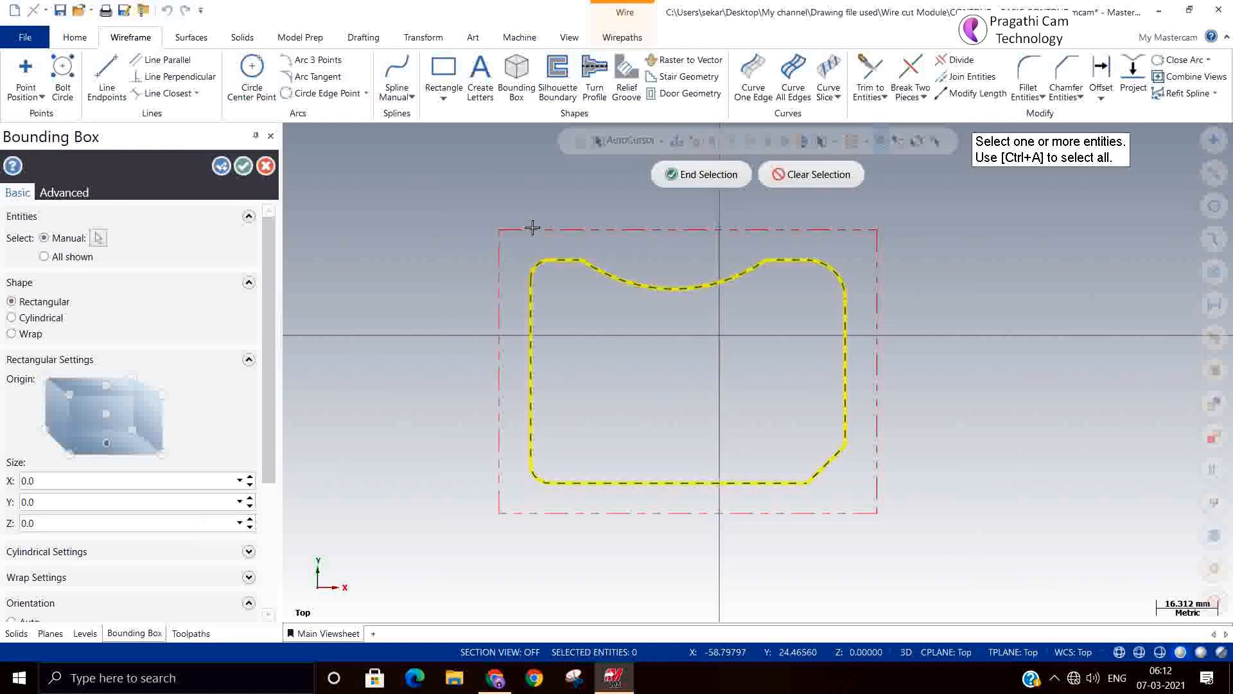
click(671, 183)
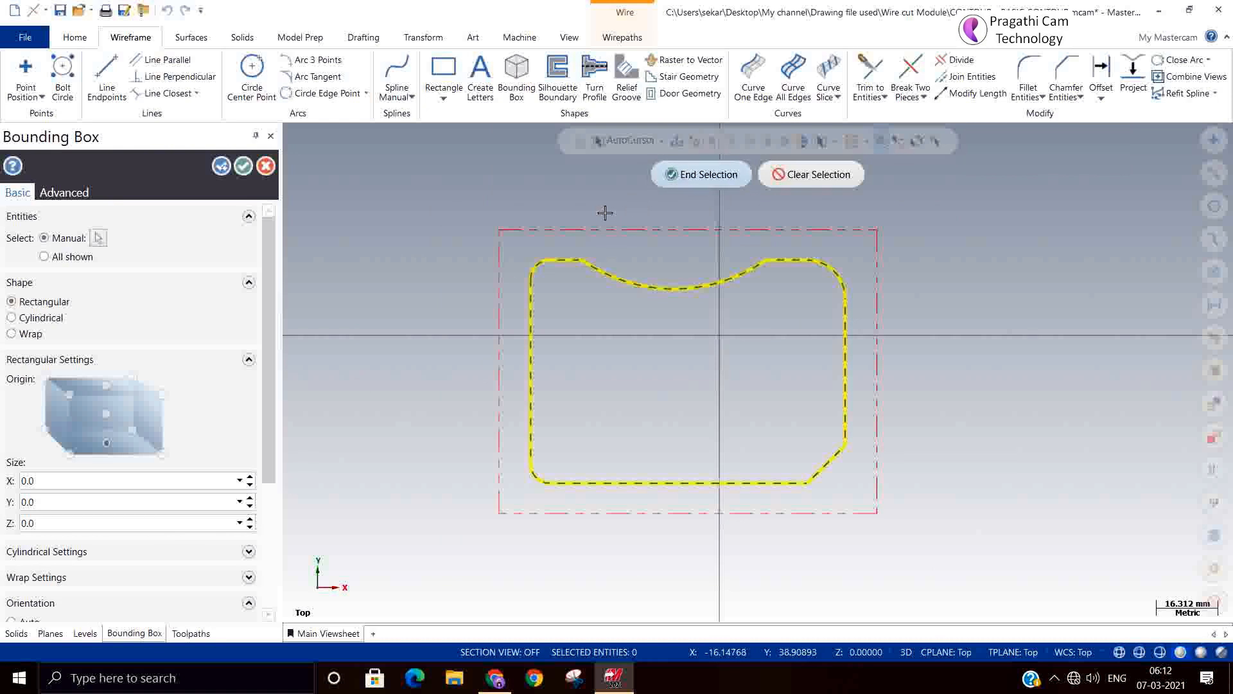
click(84, 480)
text(100)
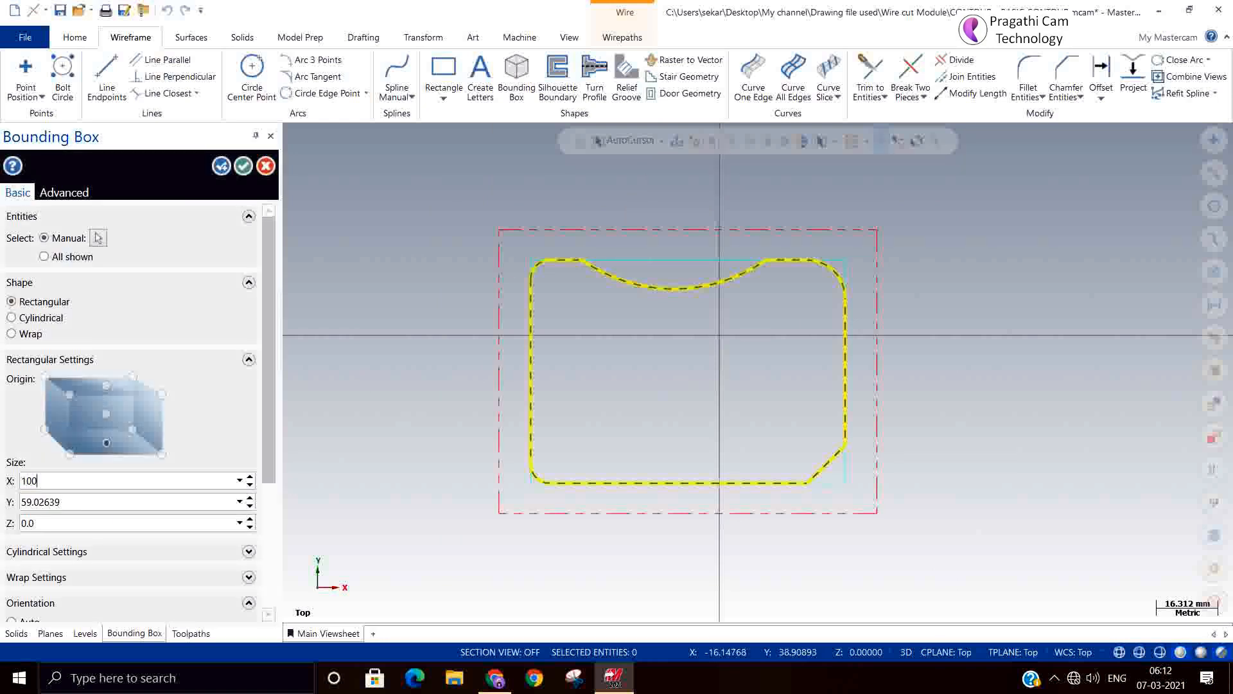
click(62, 503)
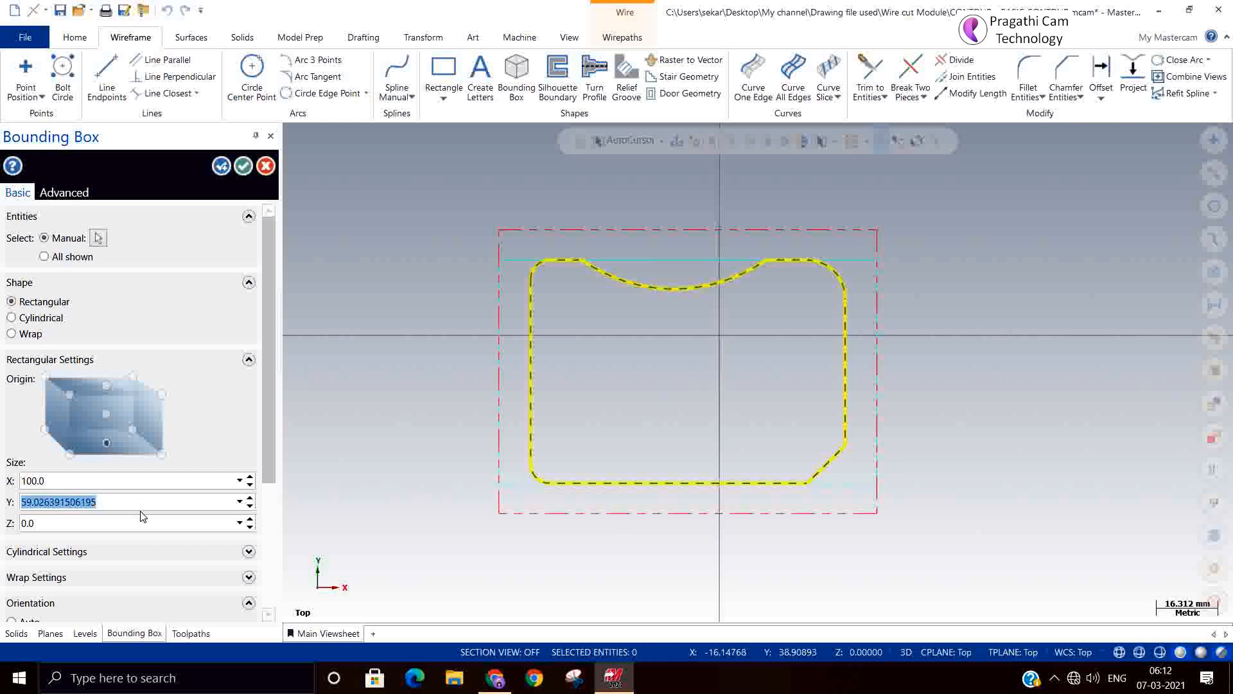
text(75.0)
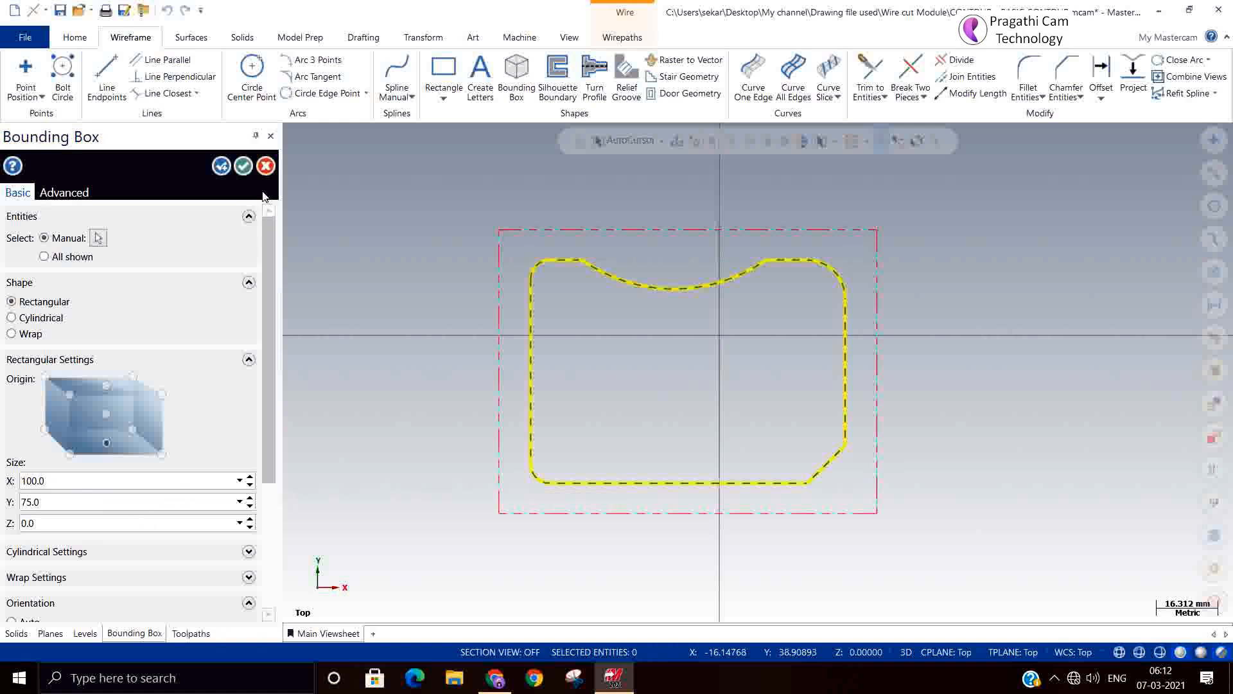
click(243, 166)
Step: Recolour the four edges of the bounding rectangle blue
middle_drag(1016, 481, 935, 425)
scroll(479, 509, up, 5)
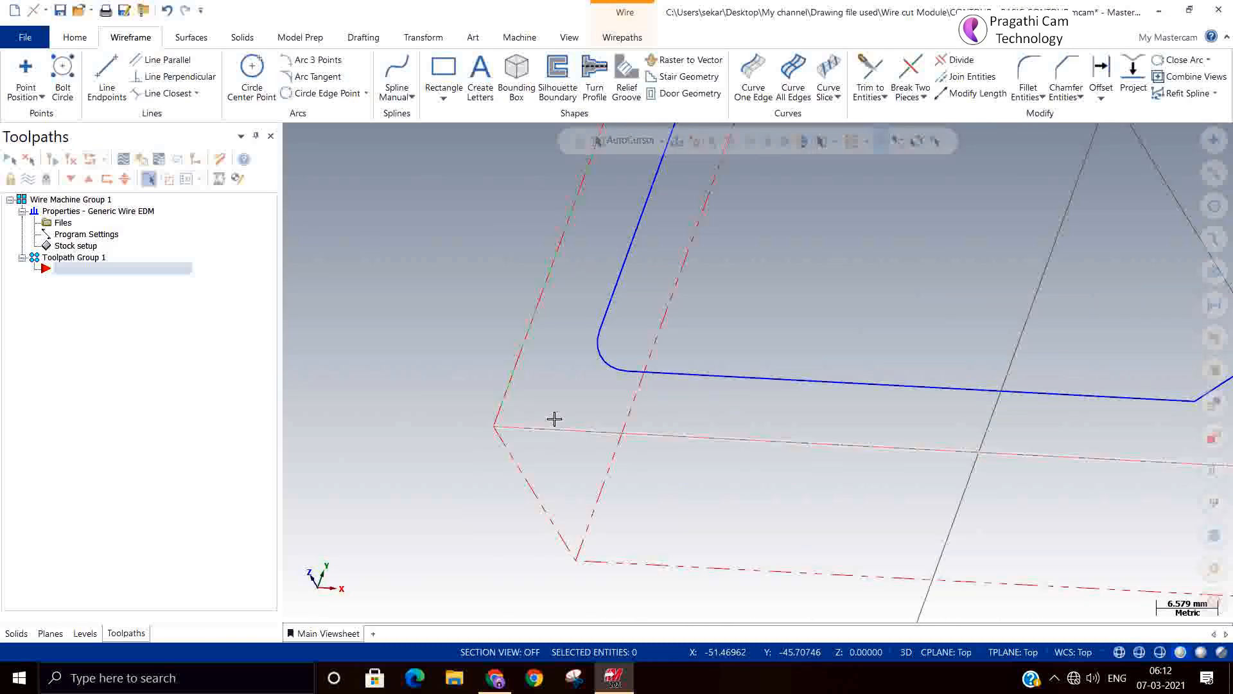
click(499, 406)
click(504, 431)
scroll(397, 495, down, 3)
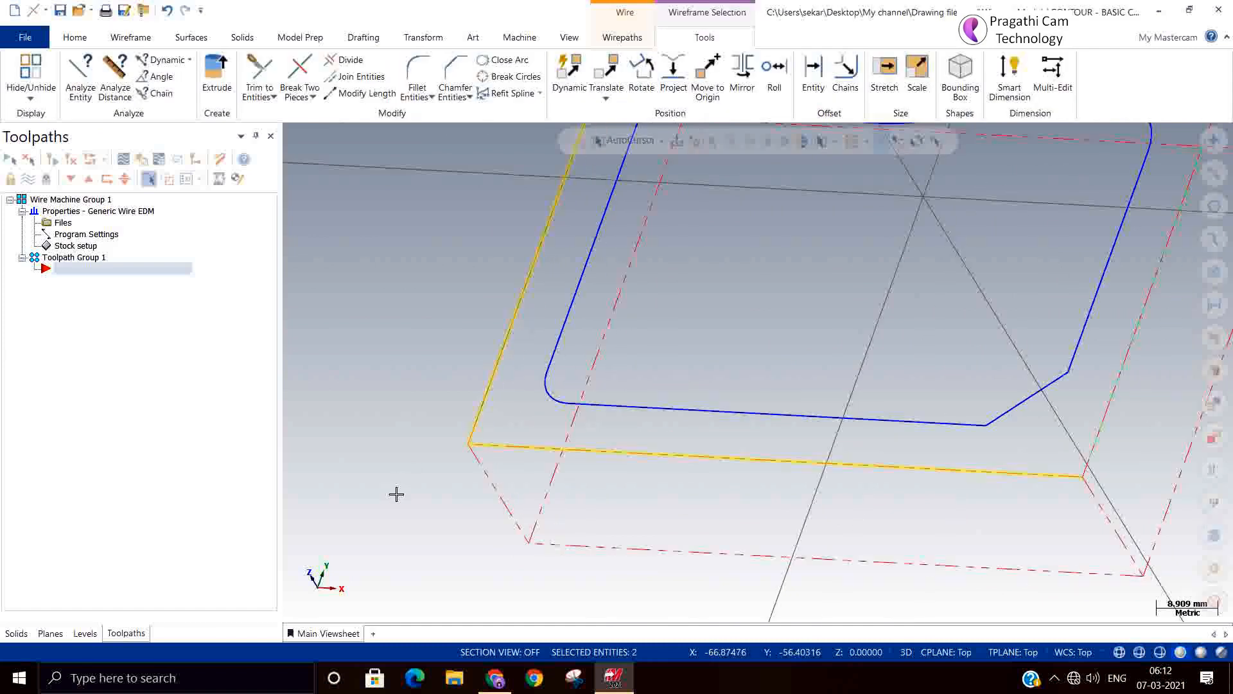
scroll(395, 495, down, 1)
click(840, 302)
click(798, 250)
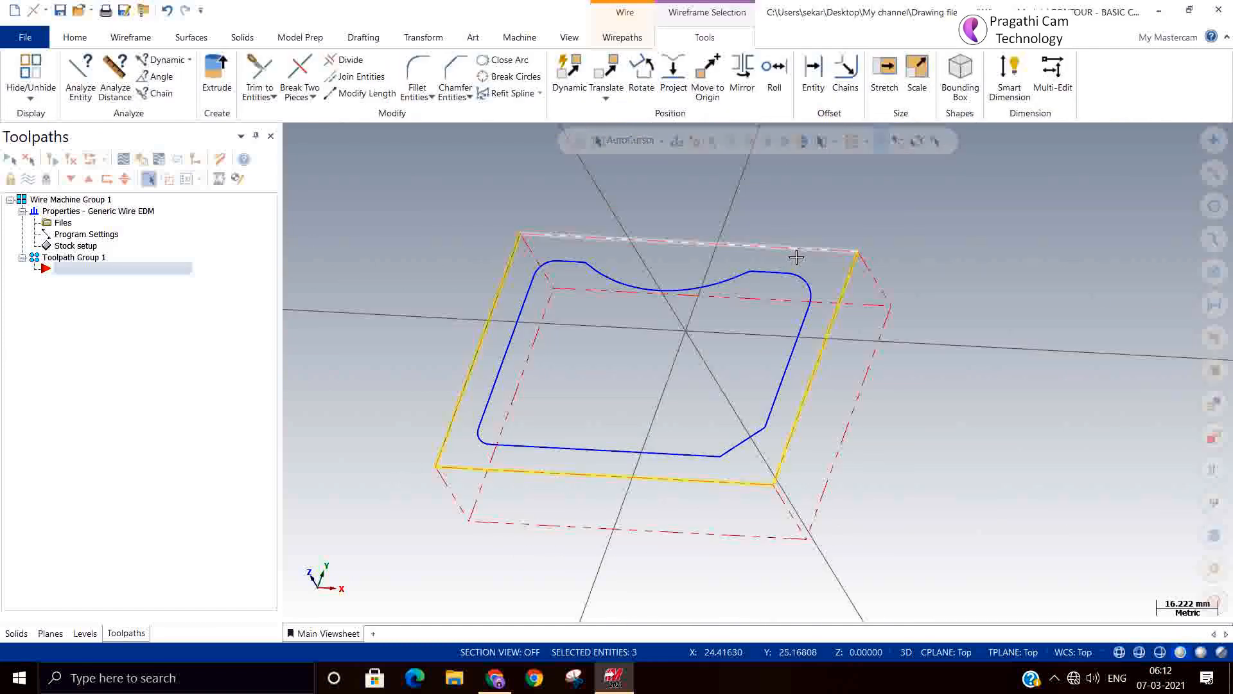
right_click(880, 229)
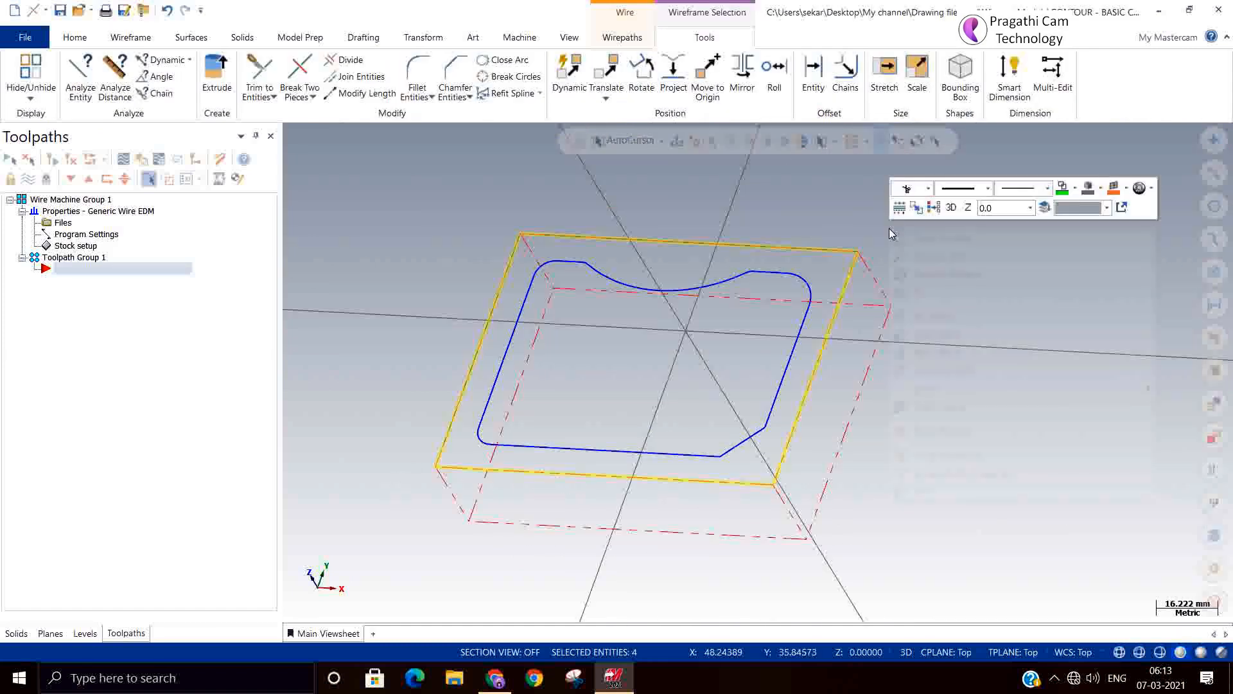
click(1075, 187)
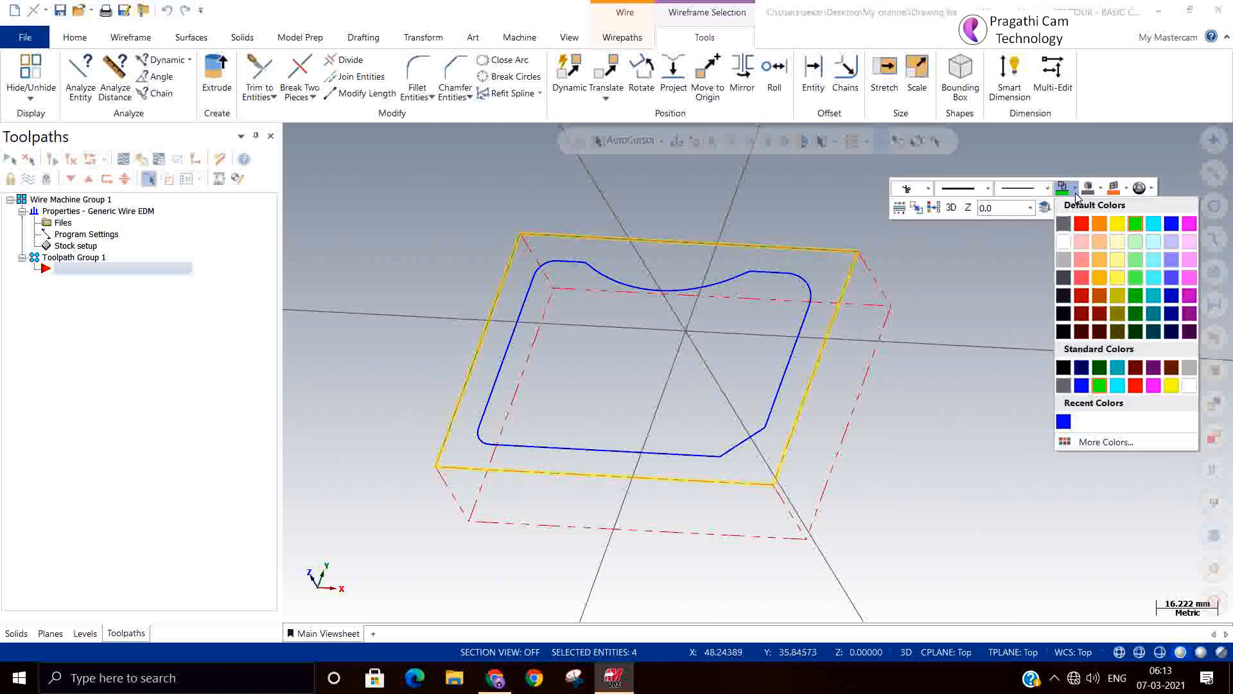
click(1173, 223)
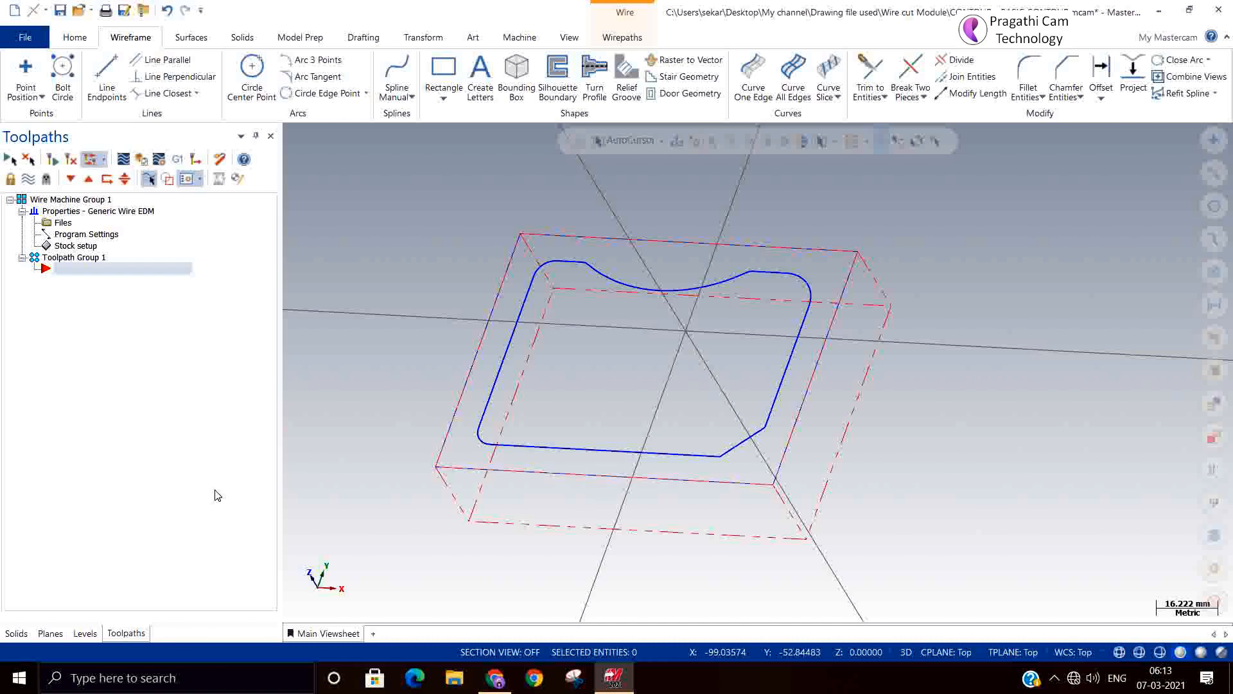
Step: Move the geometry to the origin using the bounding rectangle's front-left corner as the reference point
right_click(329, 296)
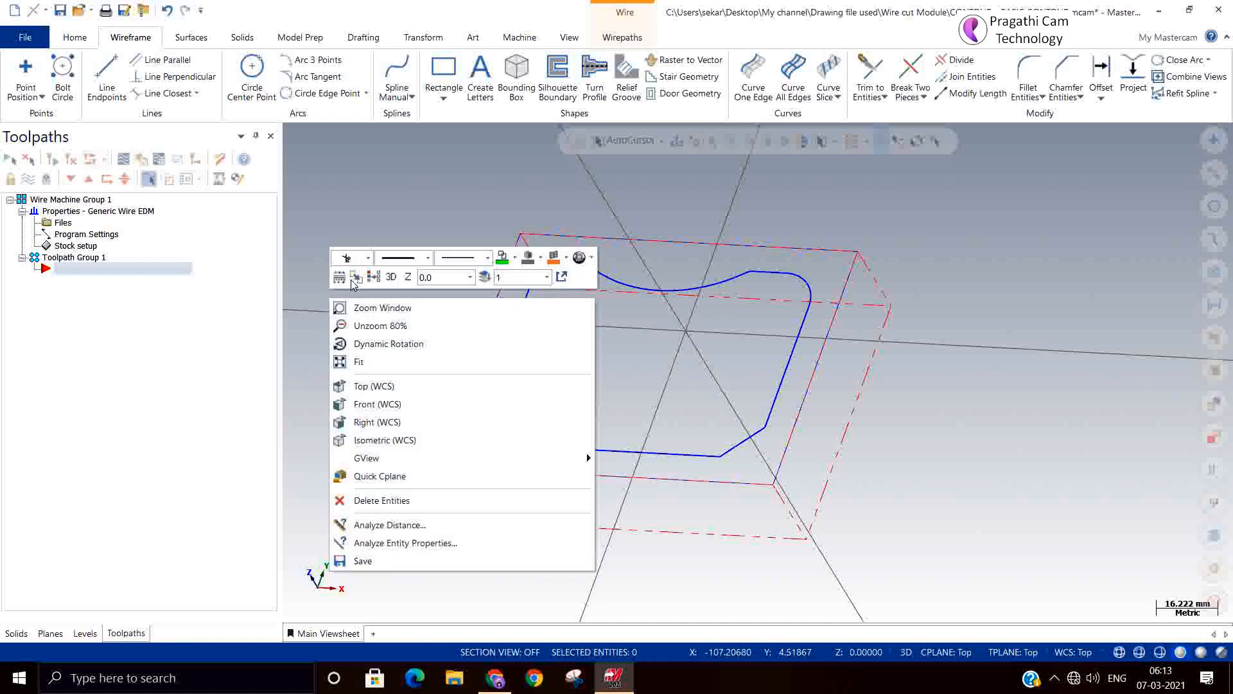
click(351, 165)
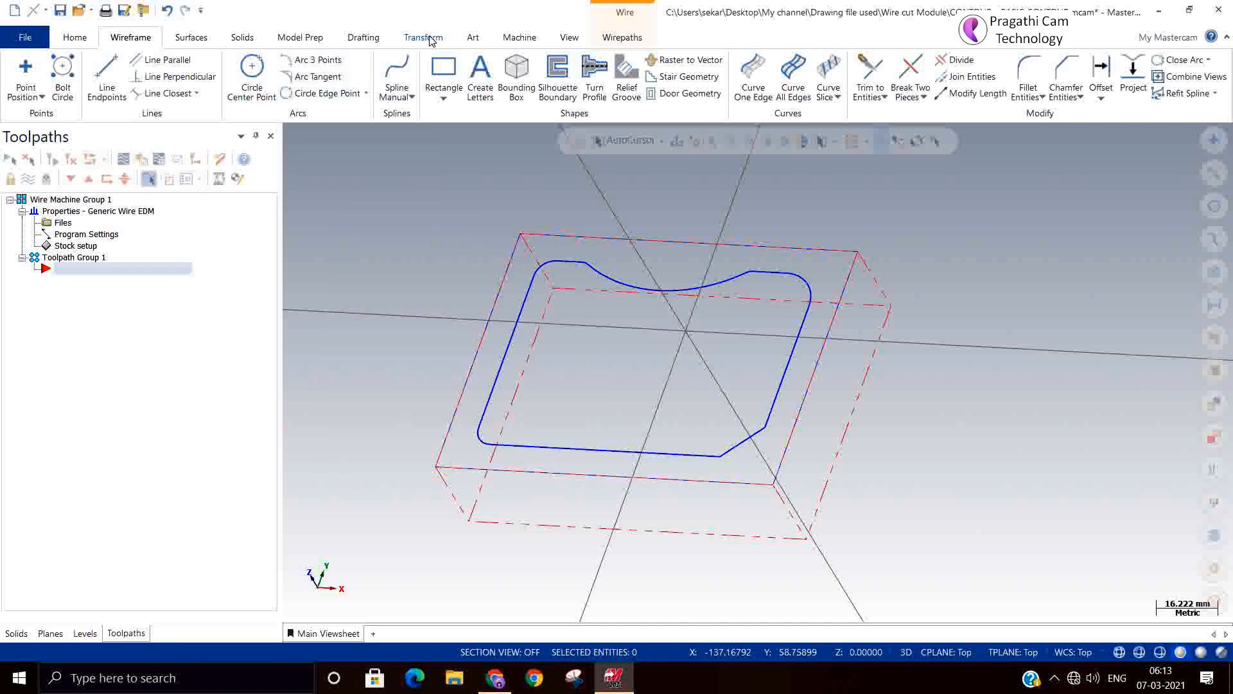
click(75, 38)
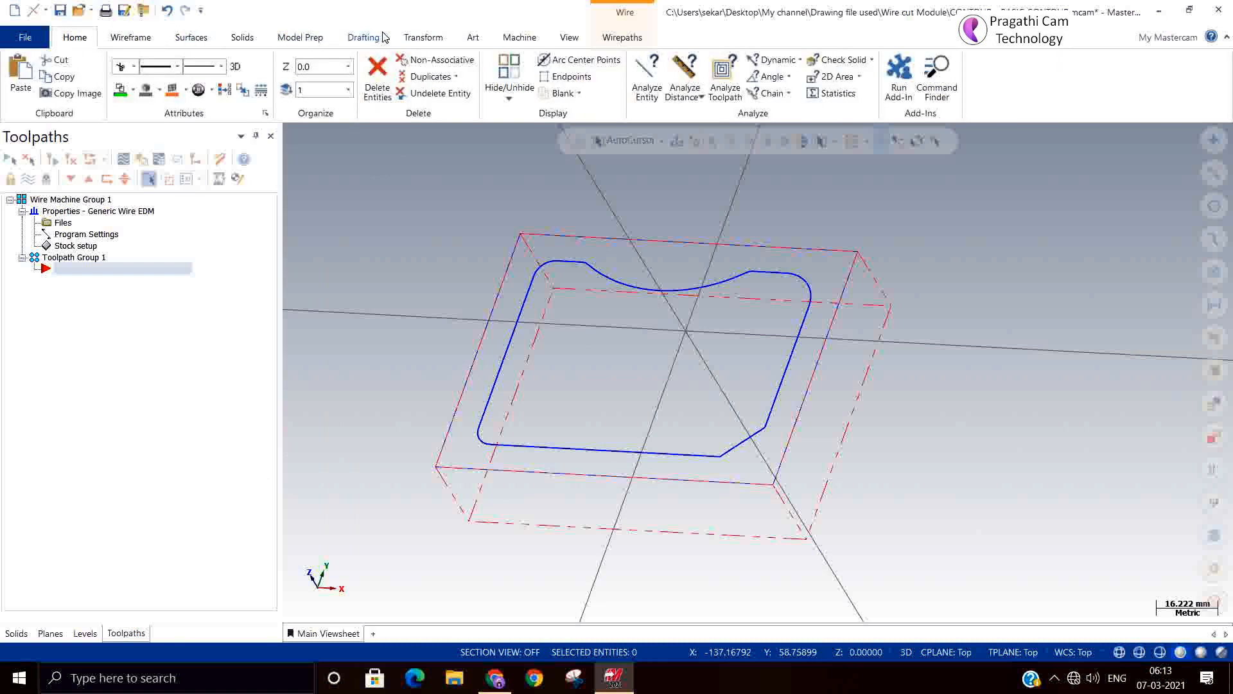
click(411, 38)
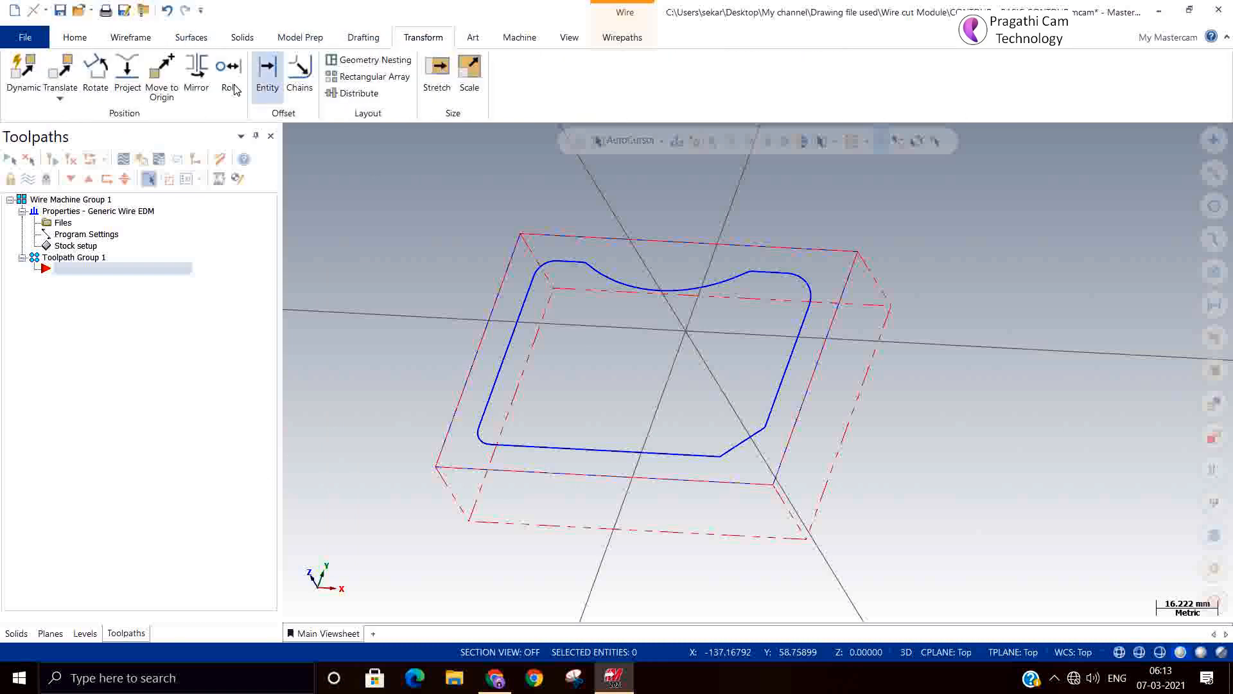
click(154, 87)
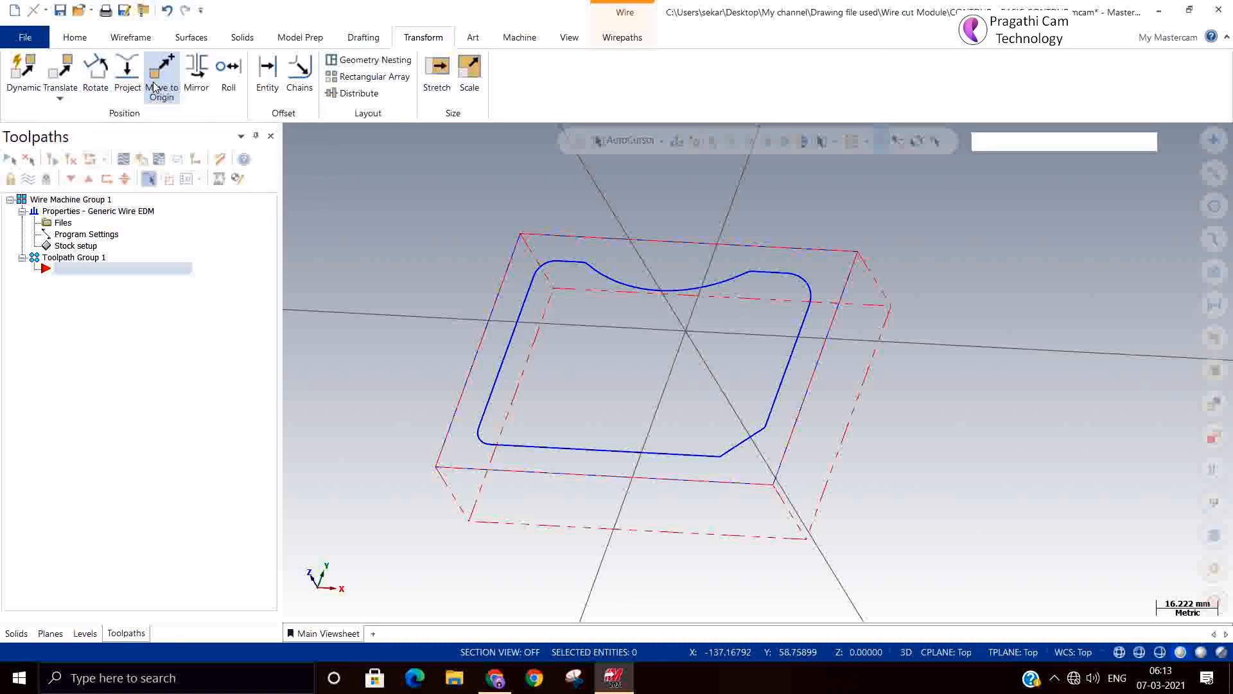
click(437, 470)
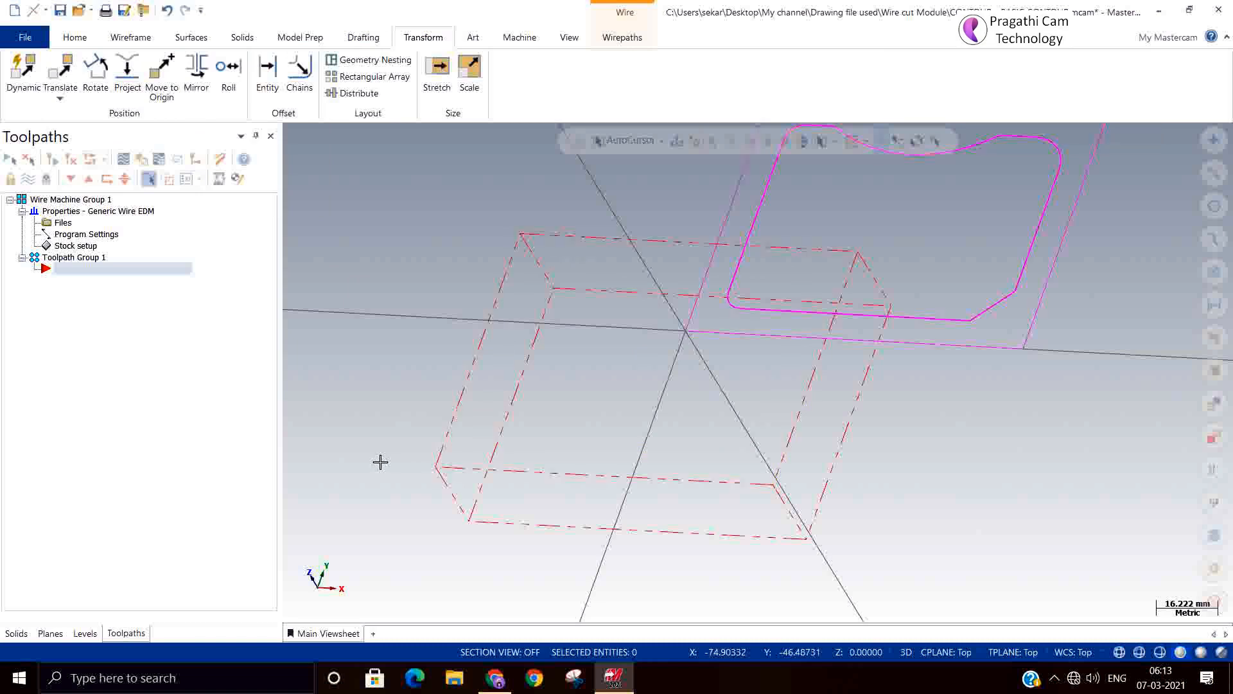
Step: In the isometric view, refit the stock with a bounding box around the relocated contour and rectangle
right_click(347, 235)
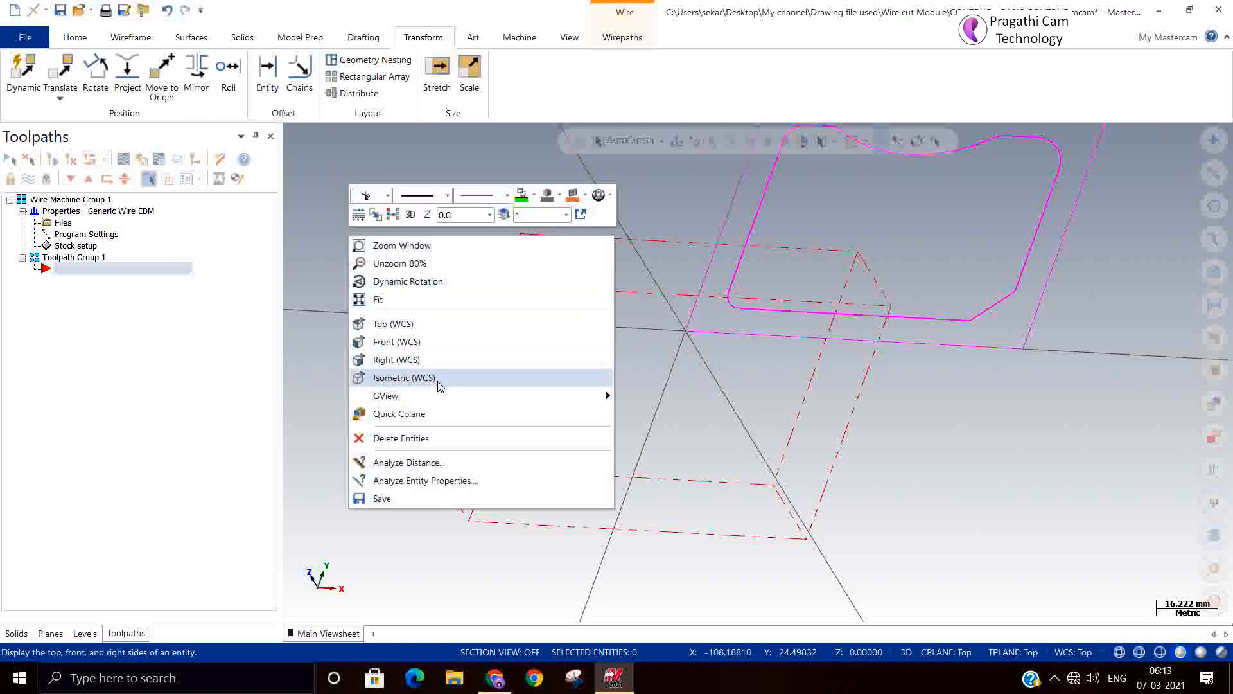
click(427, 377)
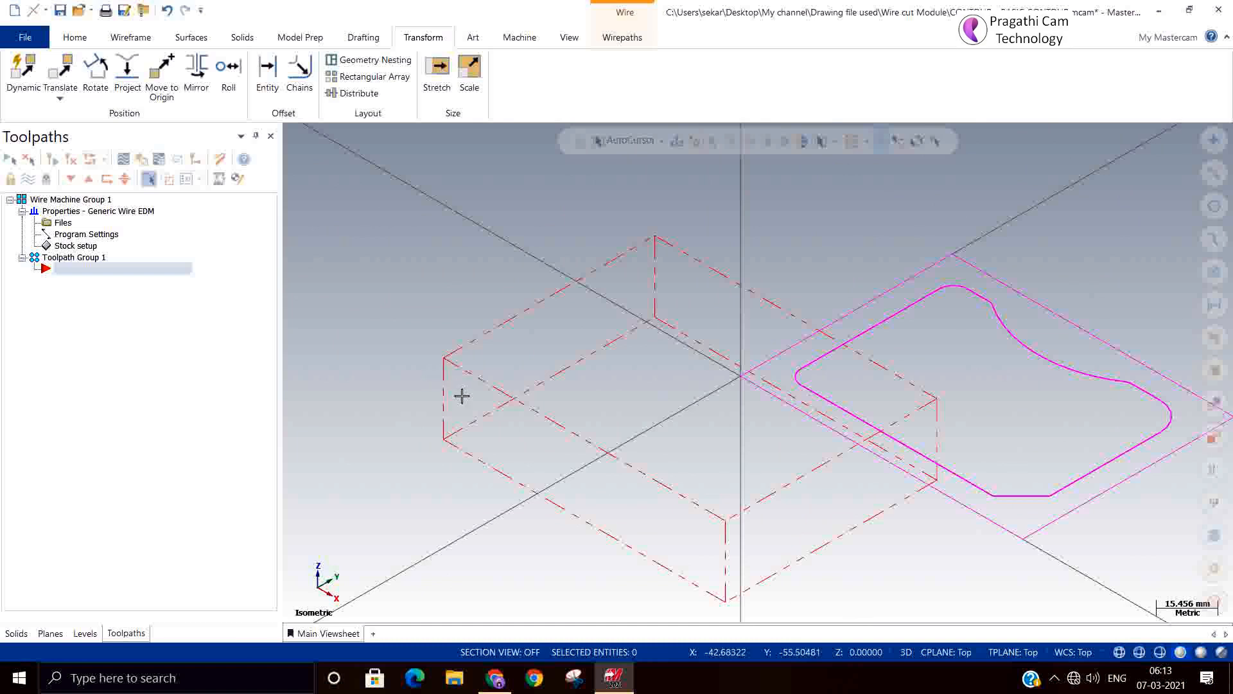
click(73, 246)
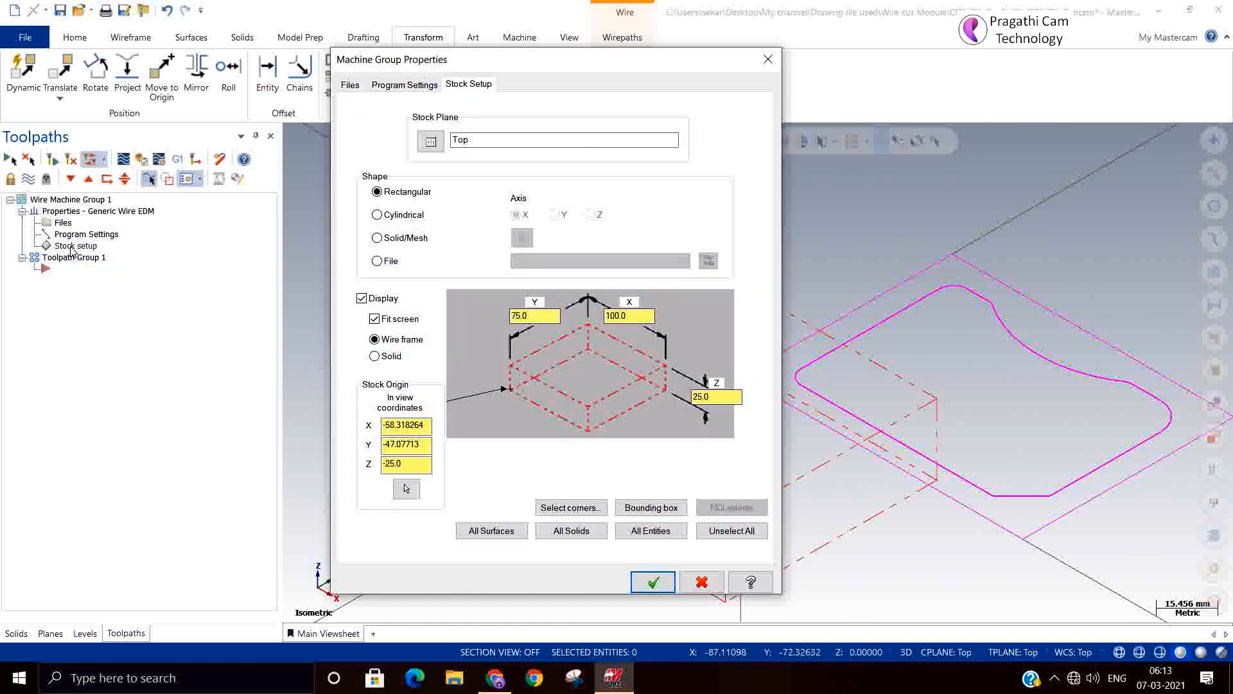
click(627, 507)
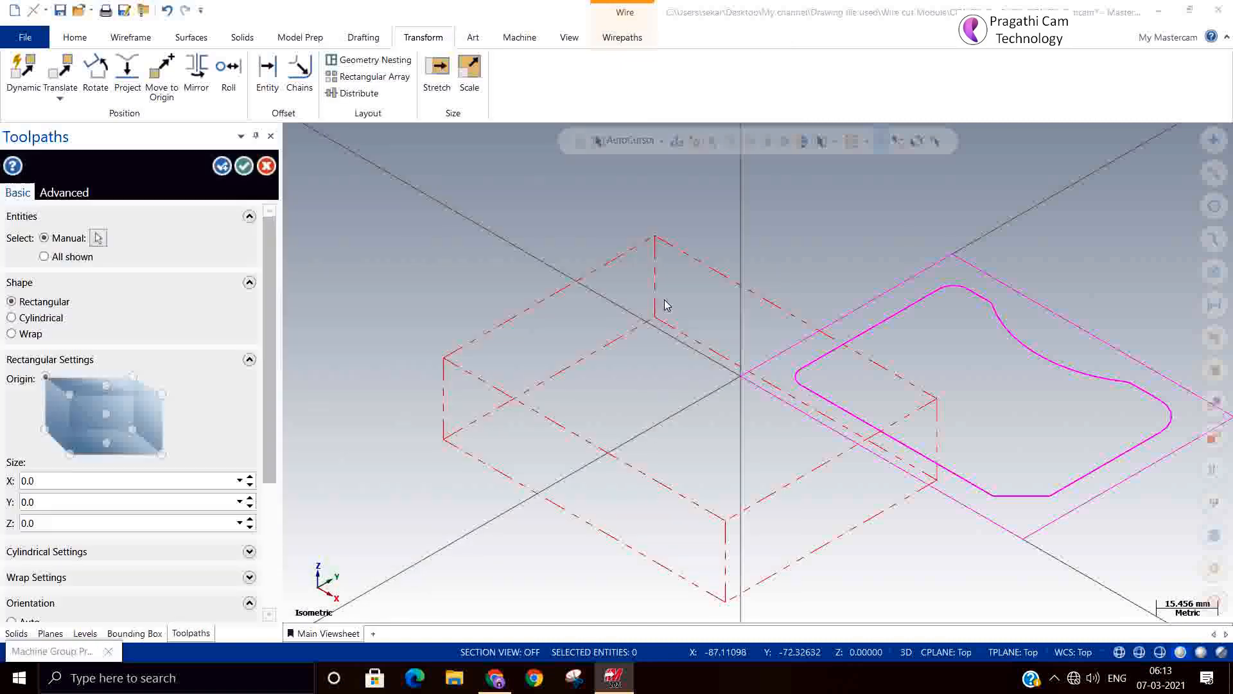
scroll(407, 541, down, 3)
drag(493, 343, 948, 547)
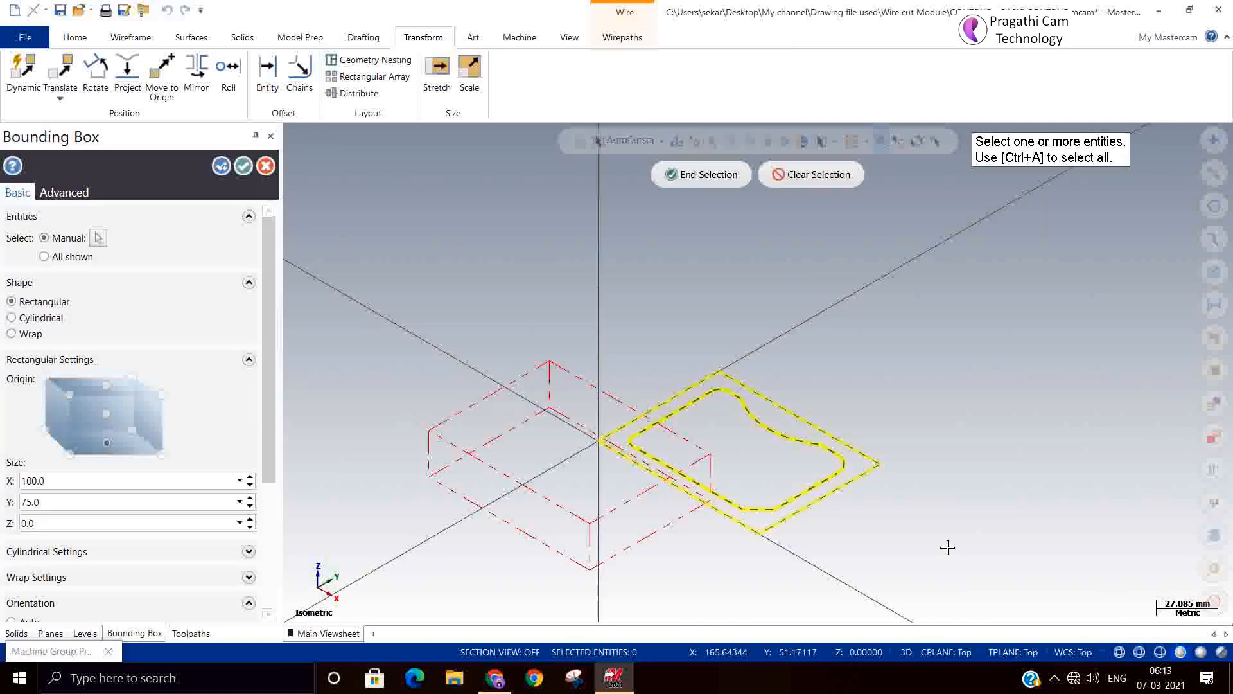
key(Return)
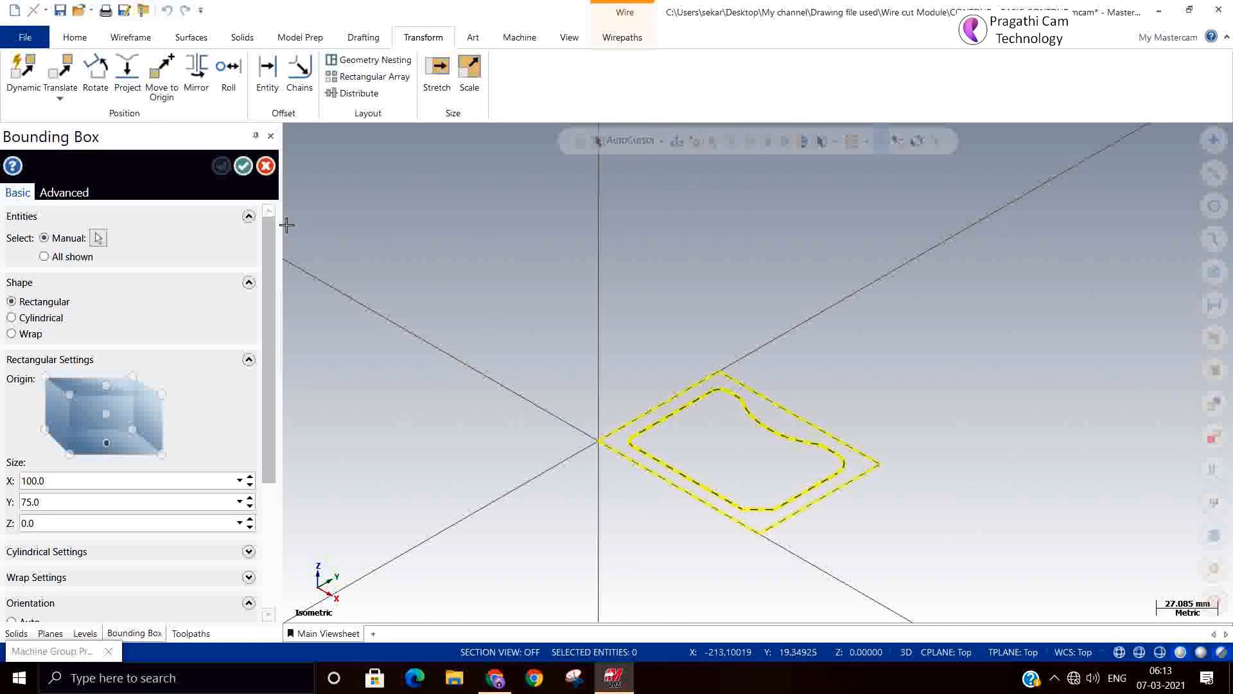
click(243, 166)
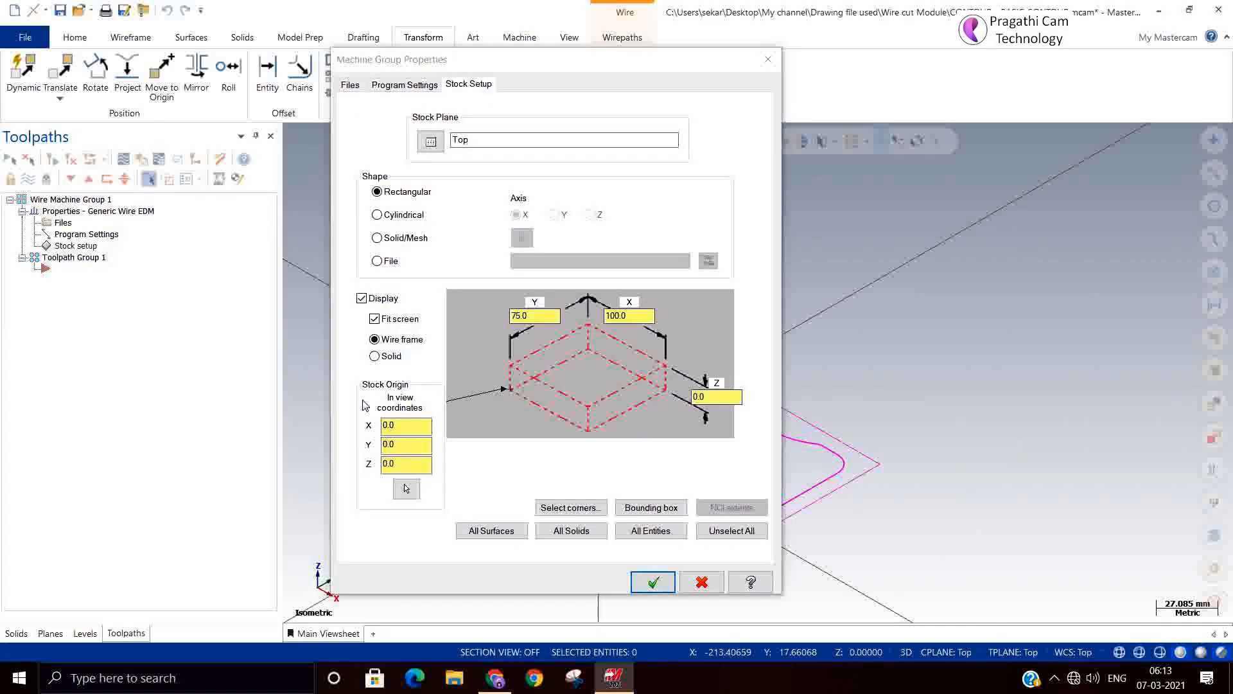
Step: Set the stock's Z size to 25 mm and its origin Z to -25, keeping the isometric view
click(713, 396)
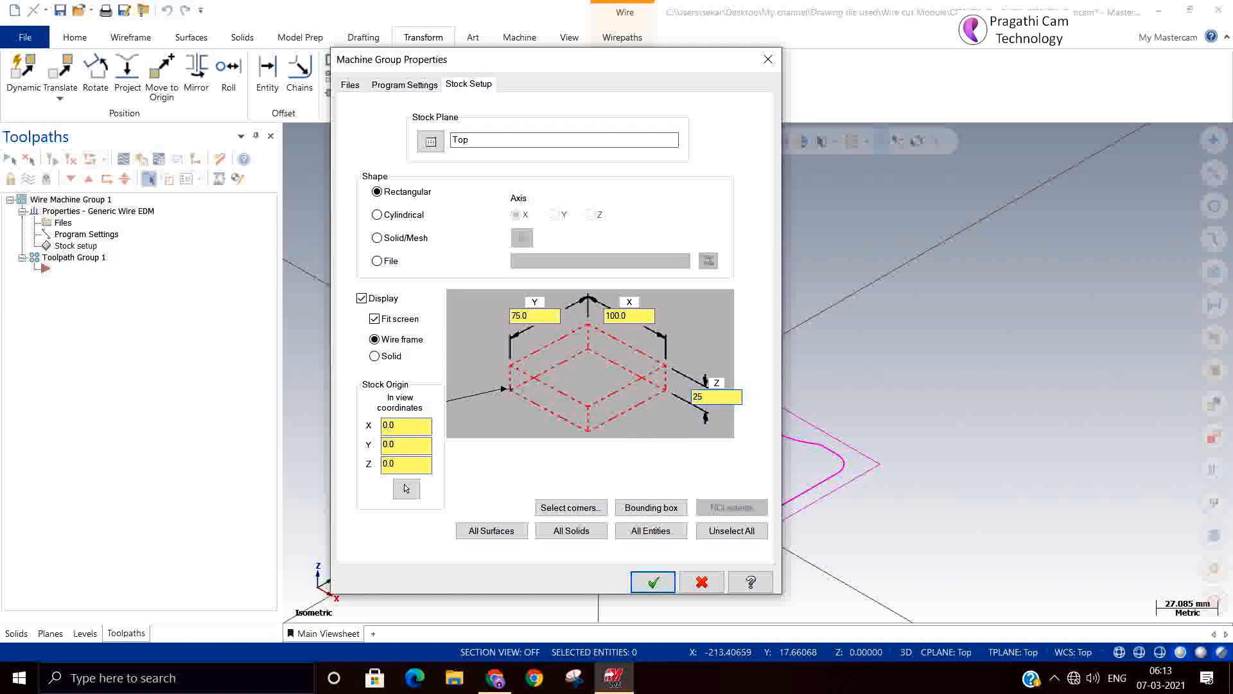
click(654, 580)
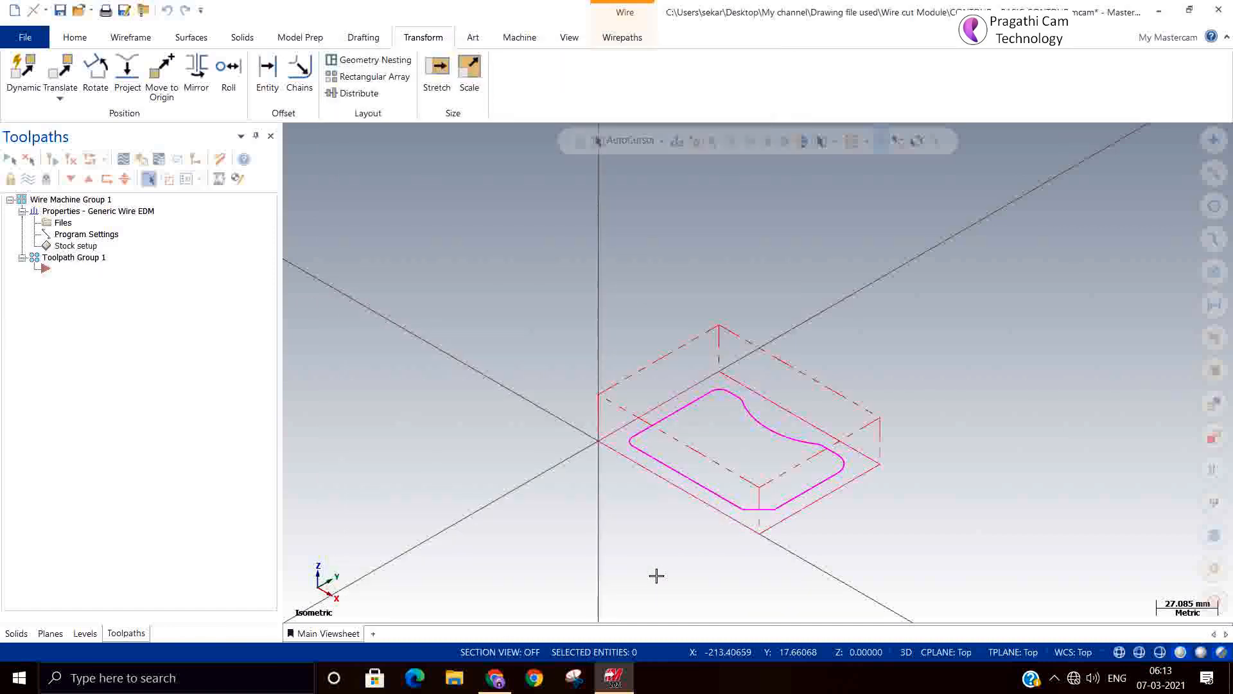
click(76, 246)
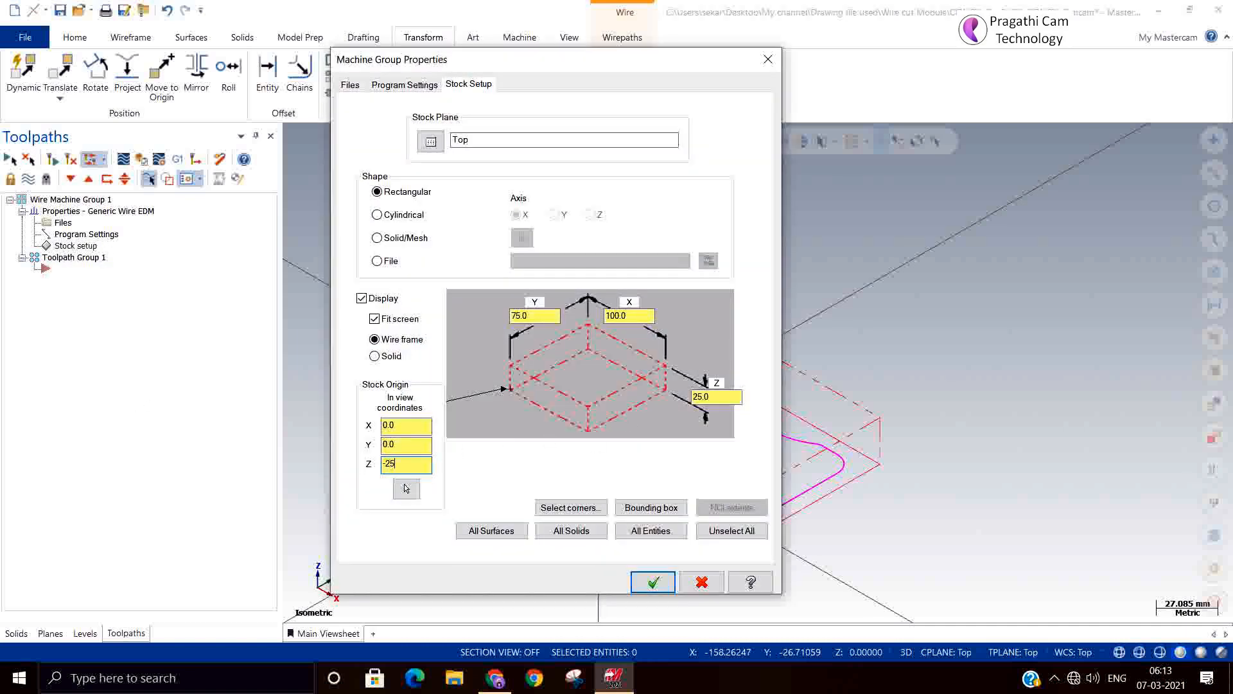
click(653, 581)
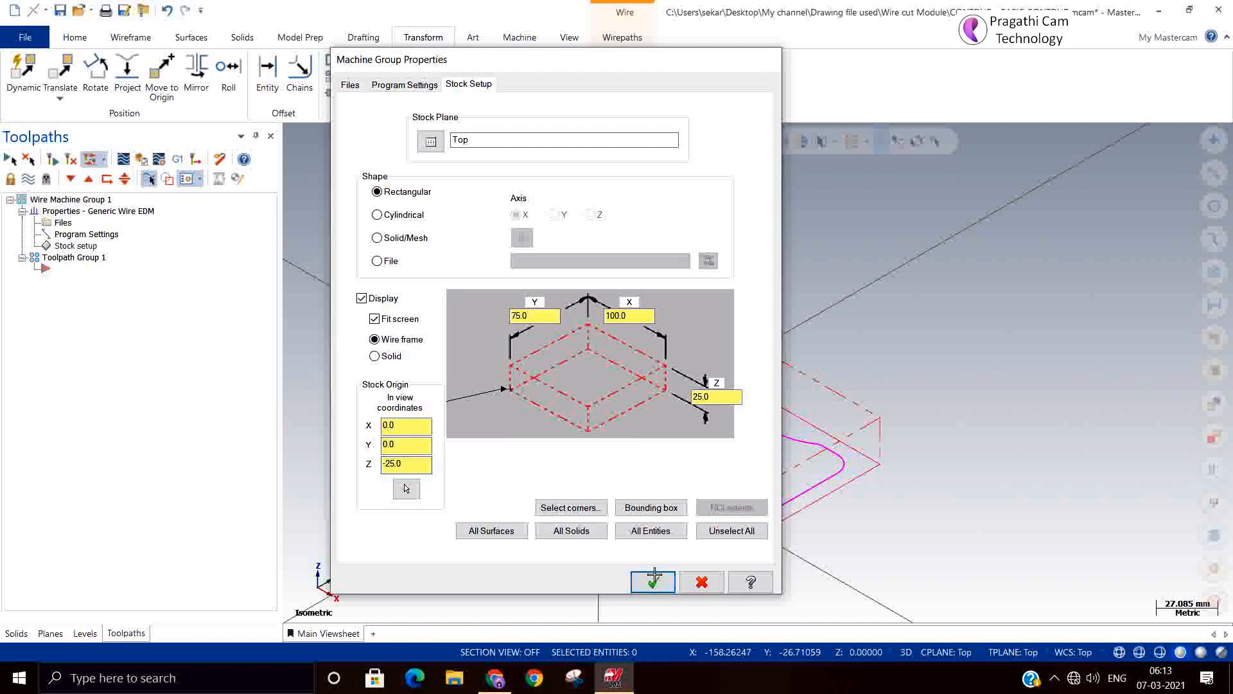
right_click(801, 294)
click(882, 436)
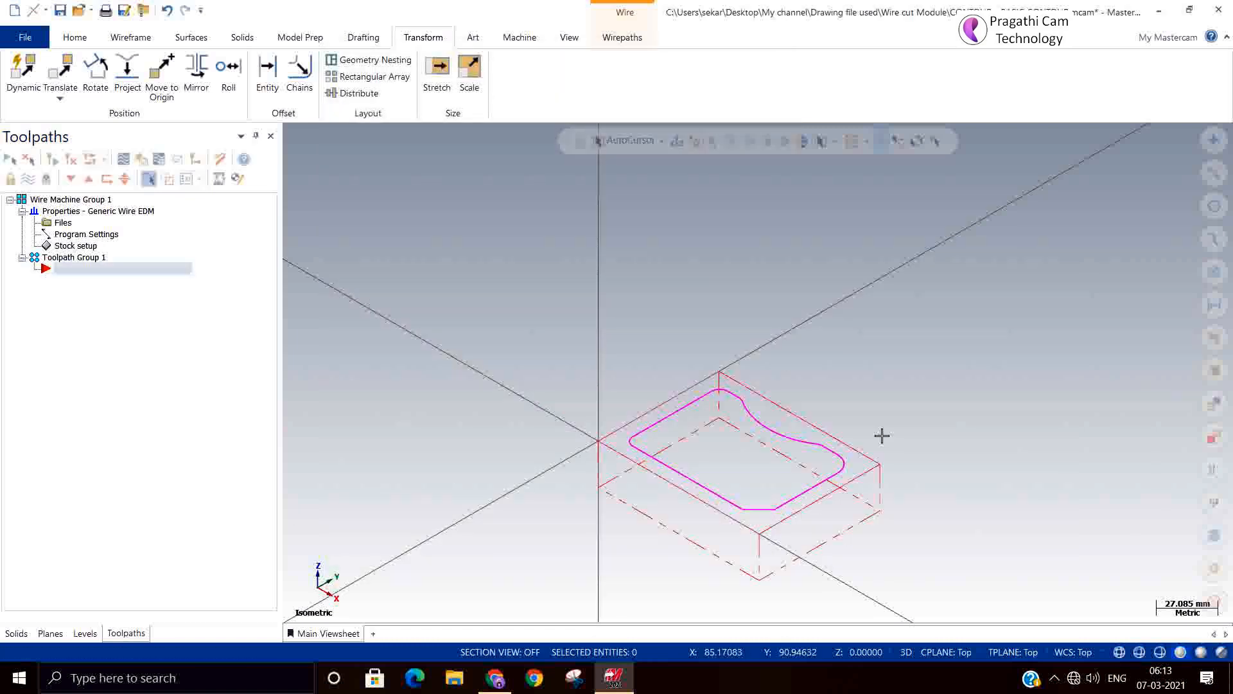
Step: Offset a copy of the bounding rectangle's front edge 20 mm inward, parallel to the X axis
right_click(929, 317)
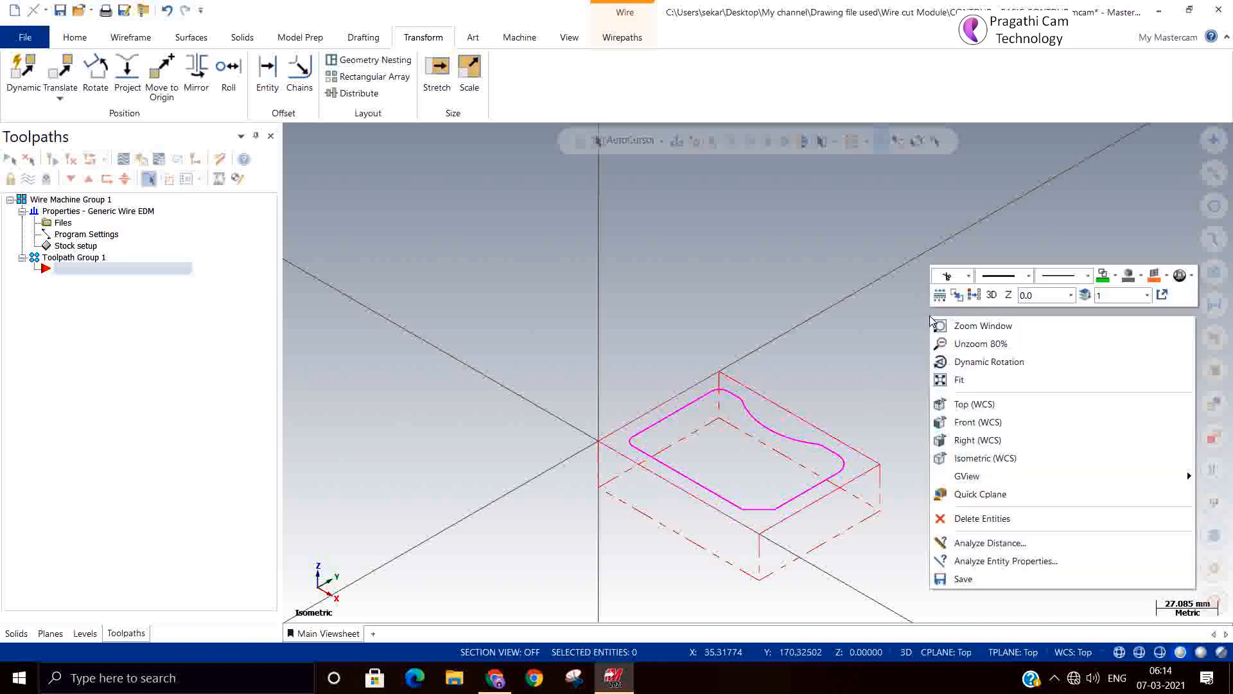
click(962, 404)
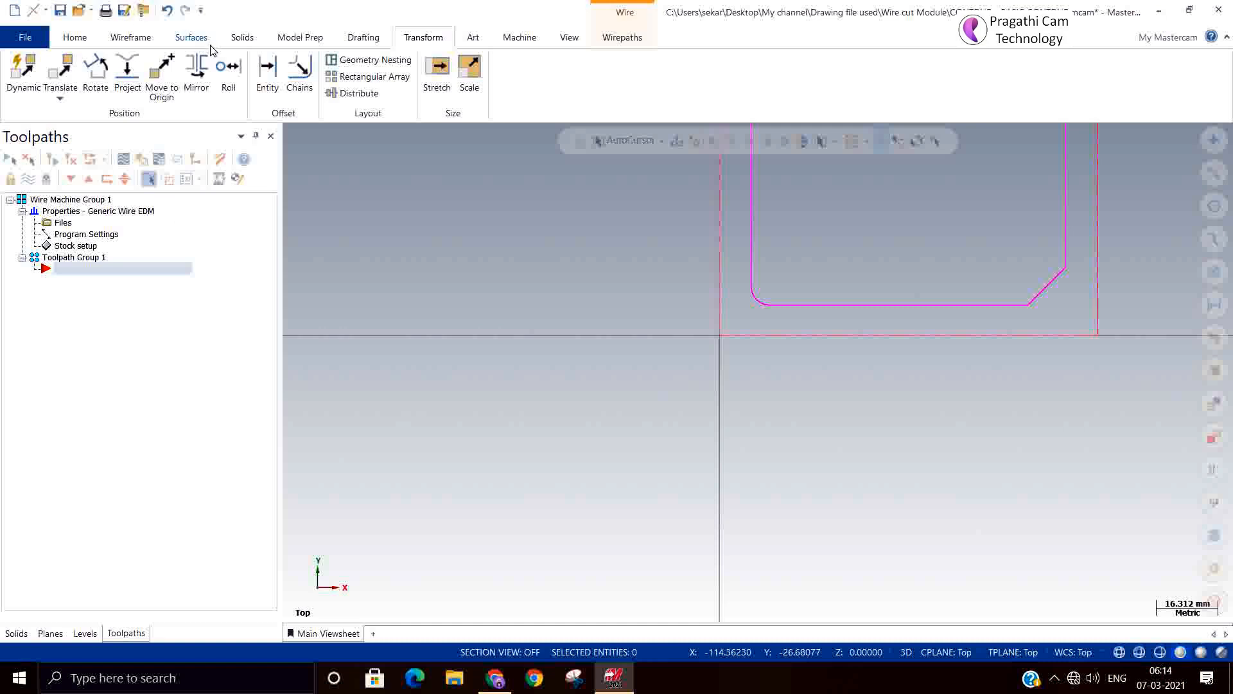
click(134, 39)
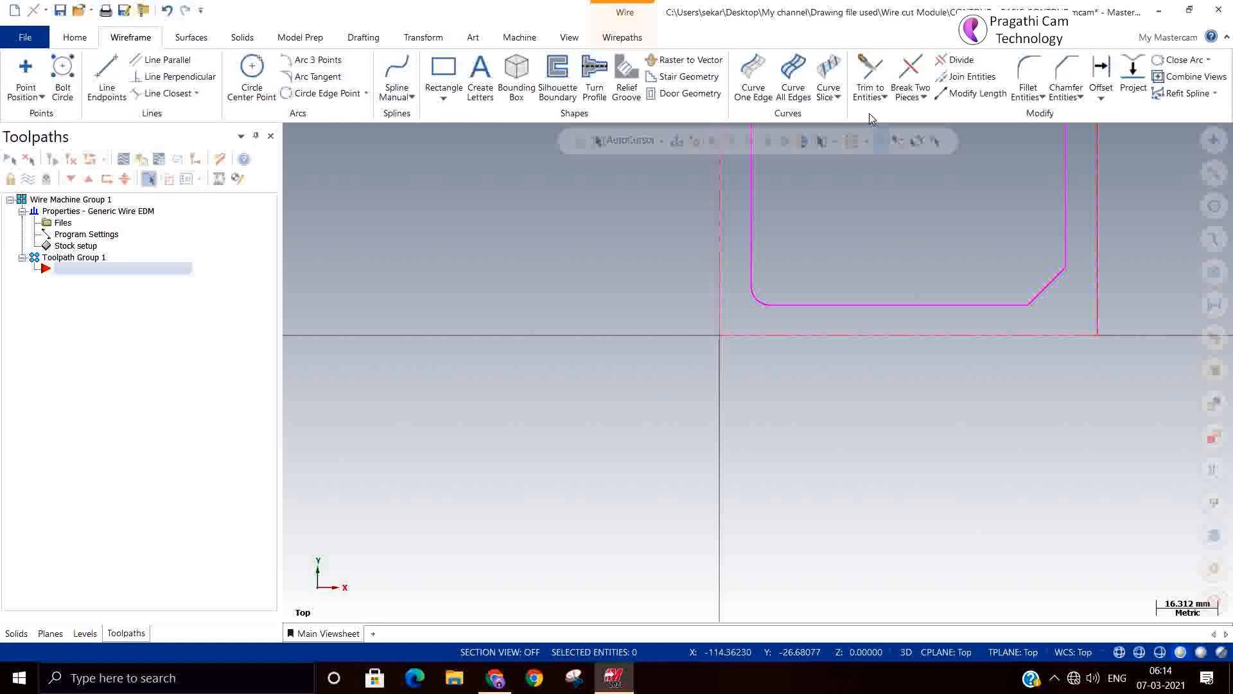
click(962, 334)
click(952, 289)
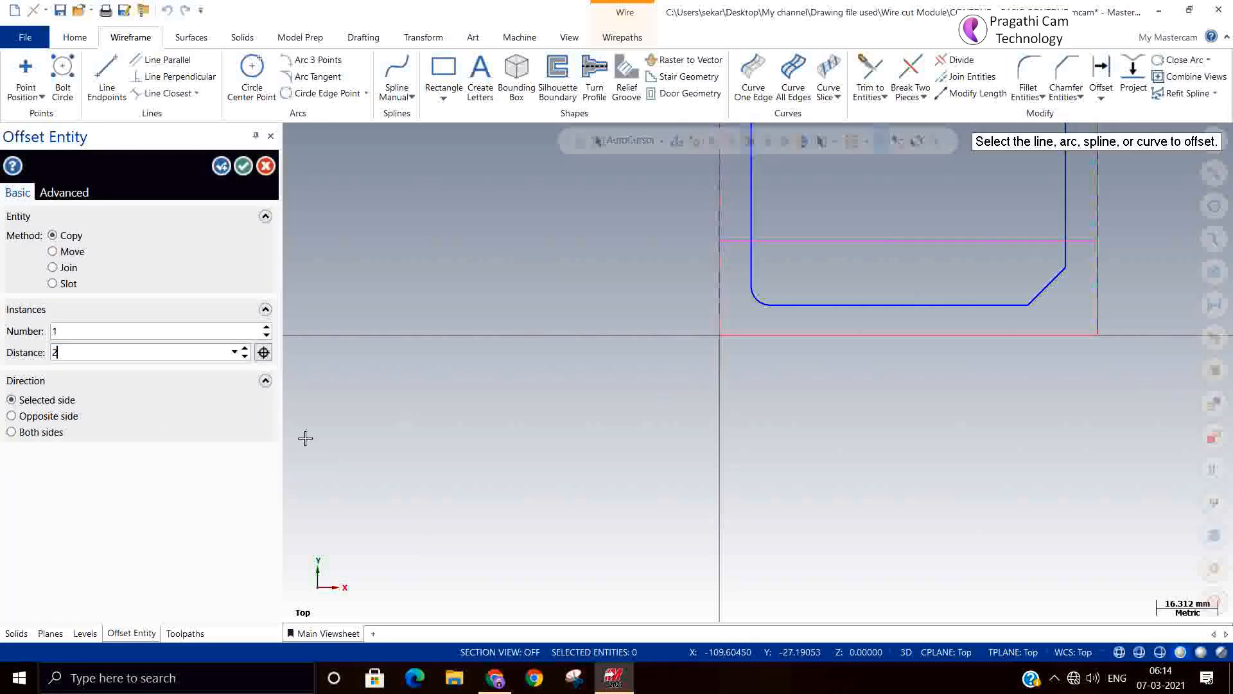
key(Return)
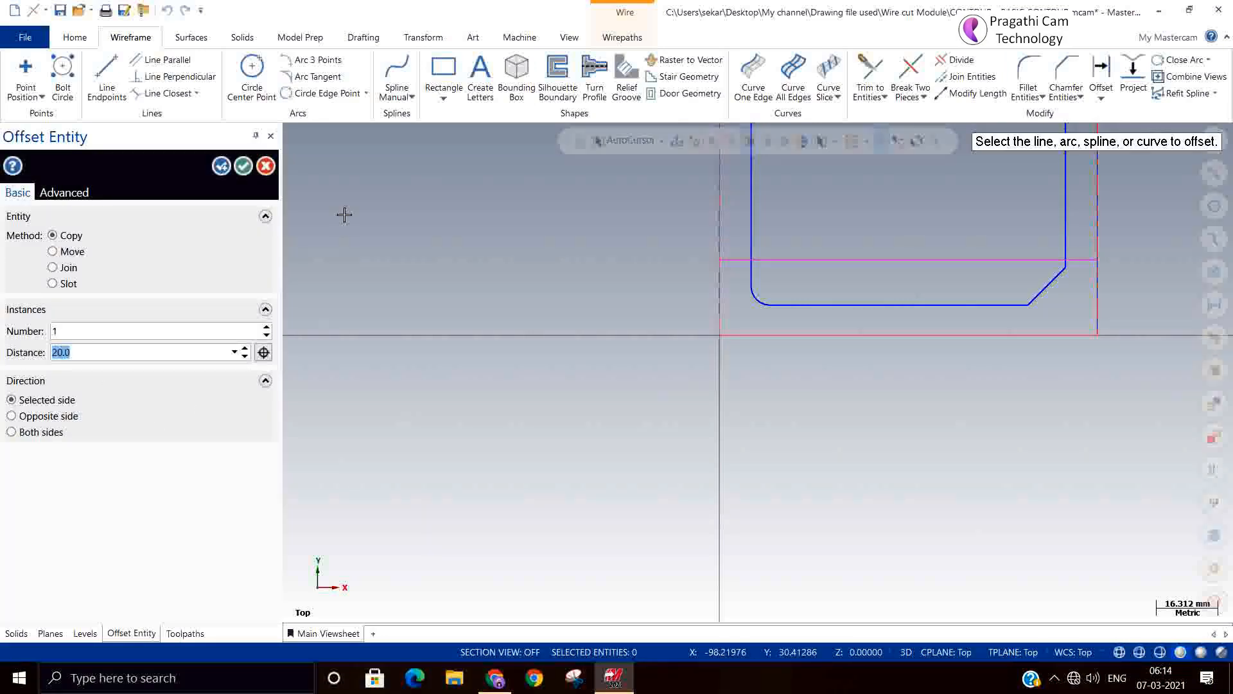
click(243, 166)
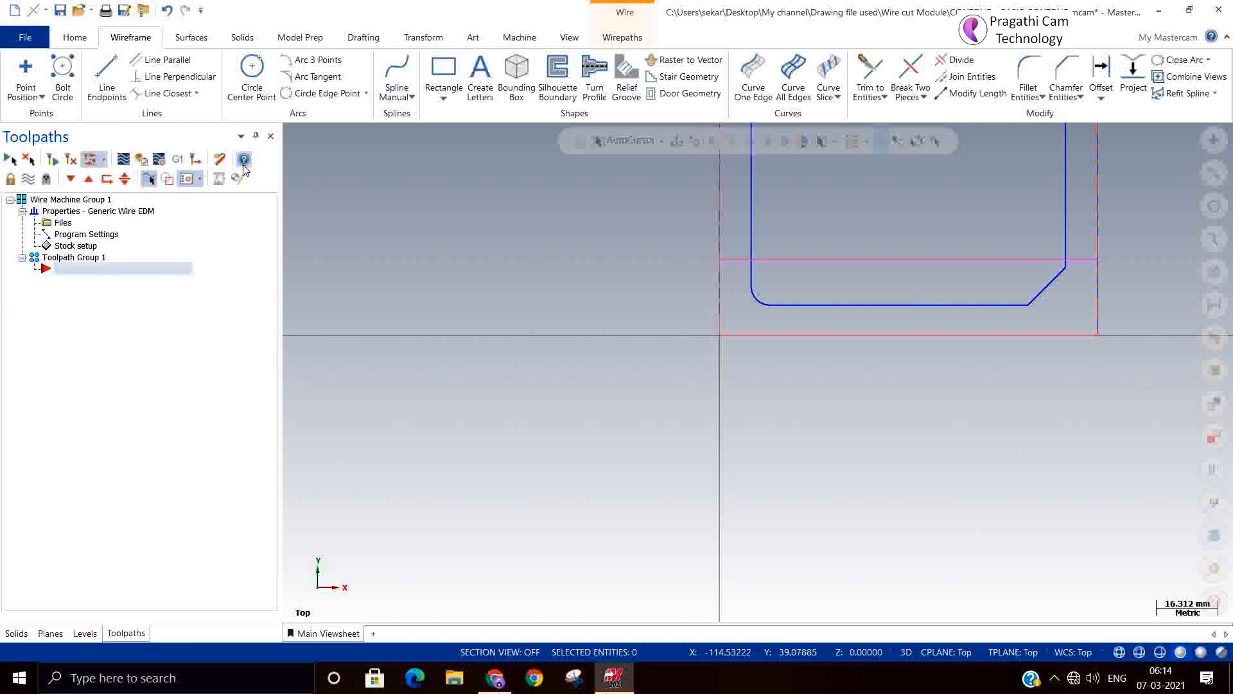
Step: Offset a copy of the bounding rectangle's edge along the Y axis 50 mm inward across the contour
click(1101, 69)
click(724, 241)
click(784, 245)
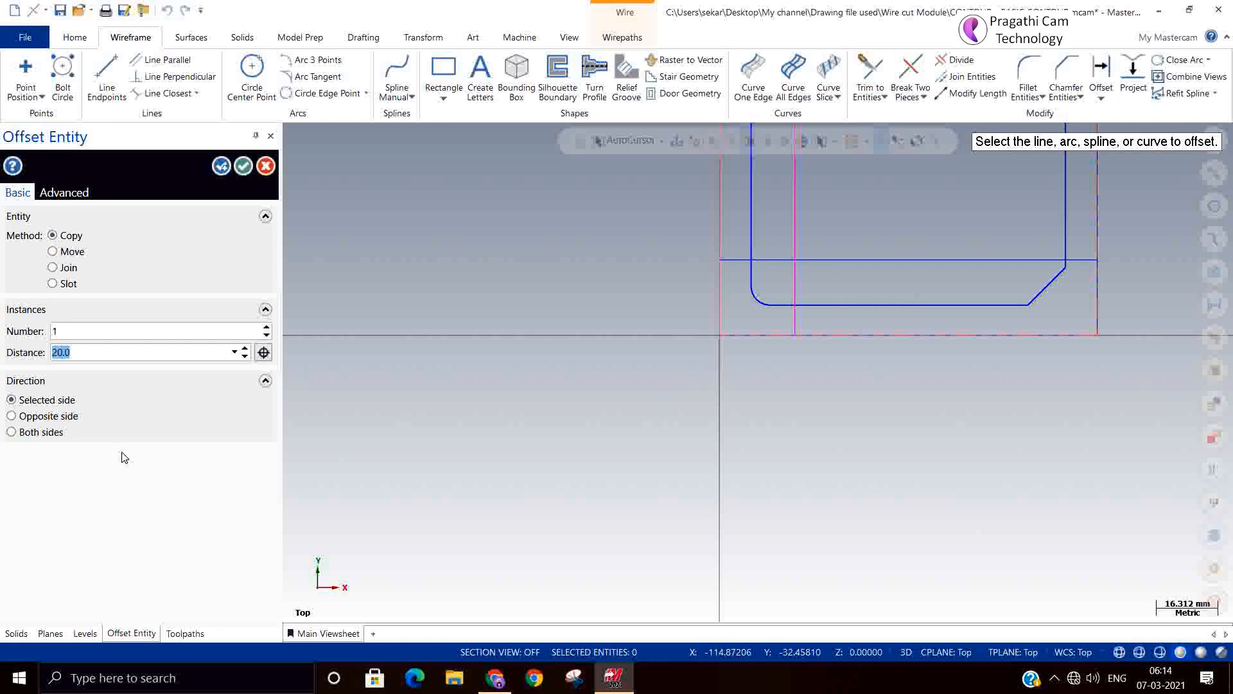
text(50)
key(Return)
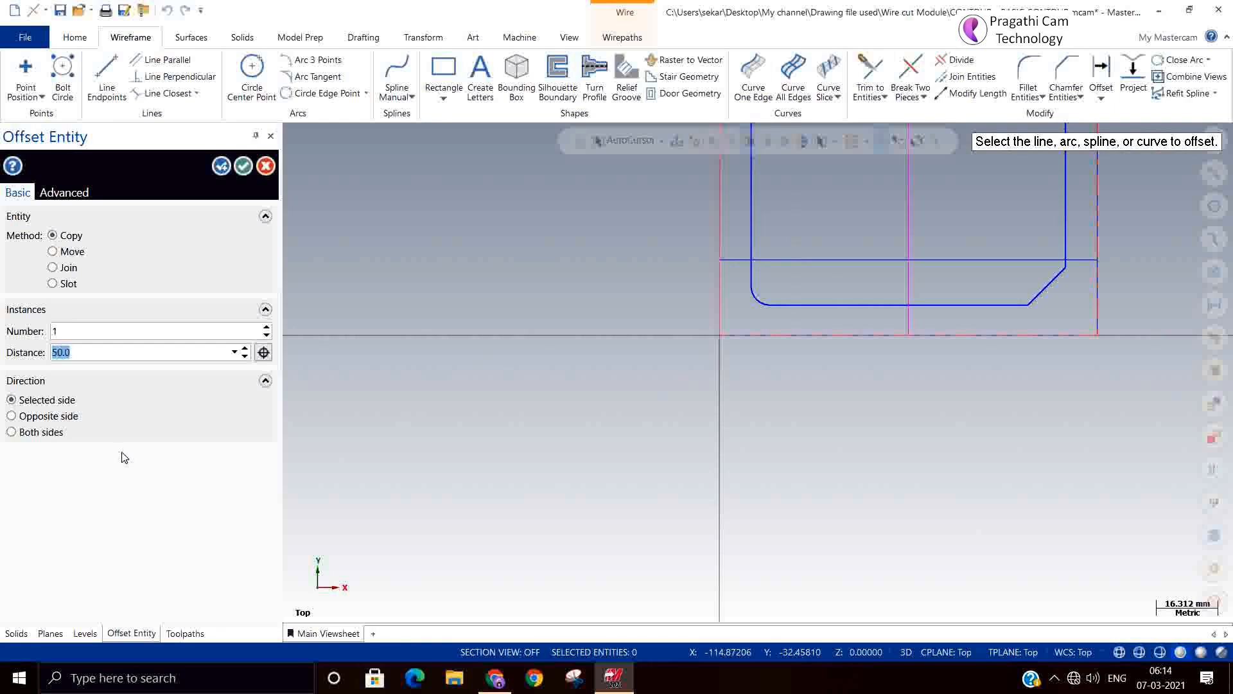
click(242, 167)
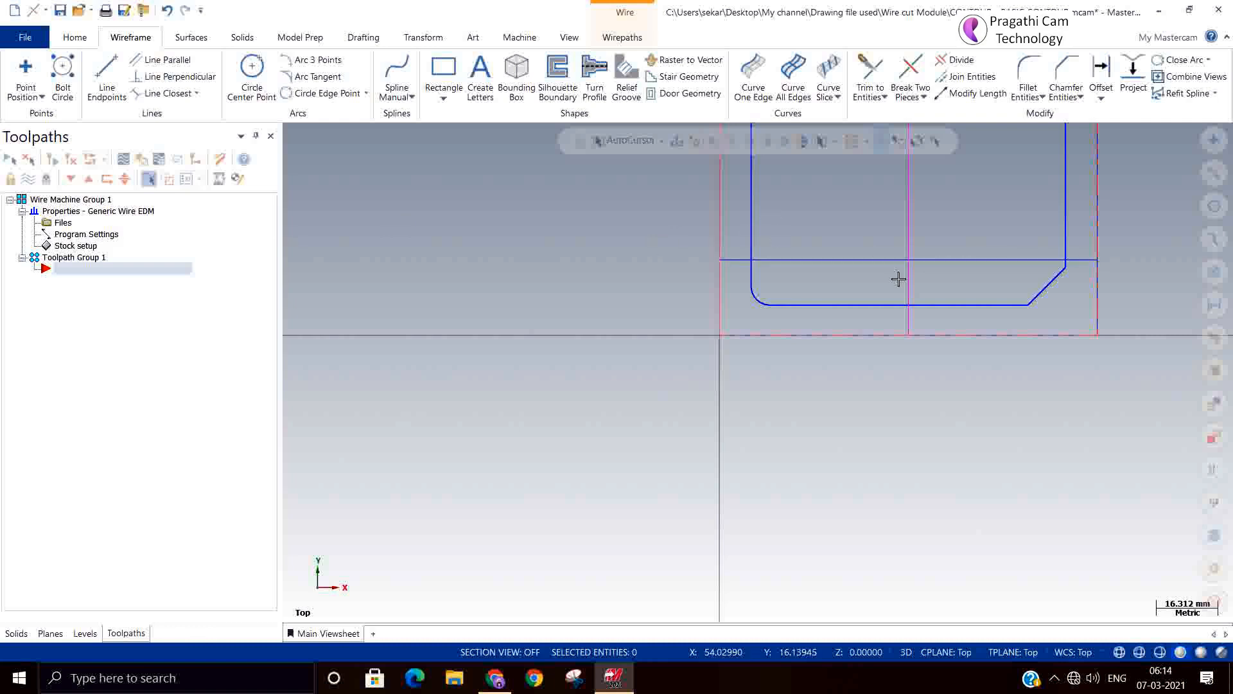
Step: Create a thread point at the intersection of the two offset lines
right_click(346, 337)
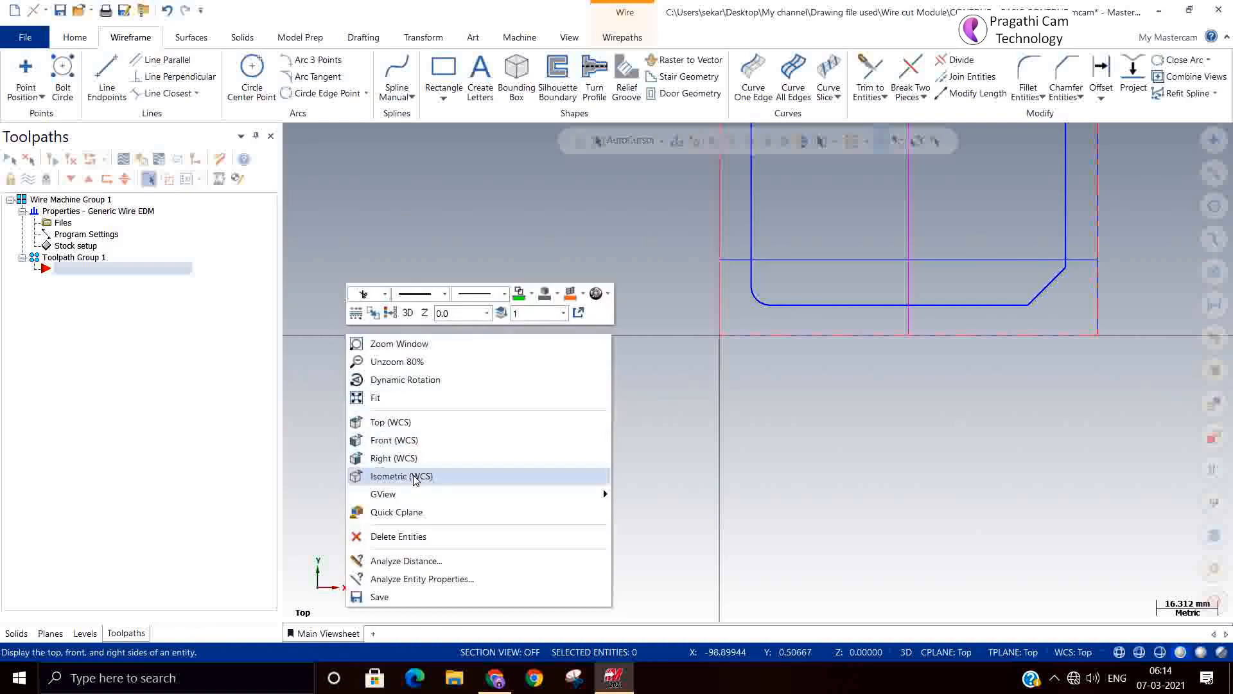
click(414, 476)
scroll(700, 508, up, 4)
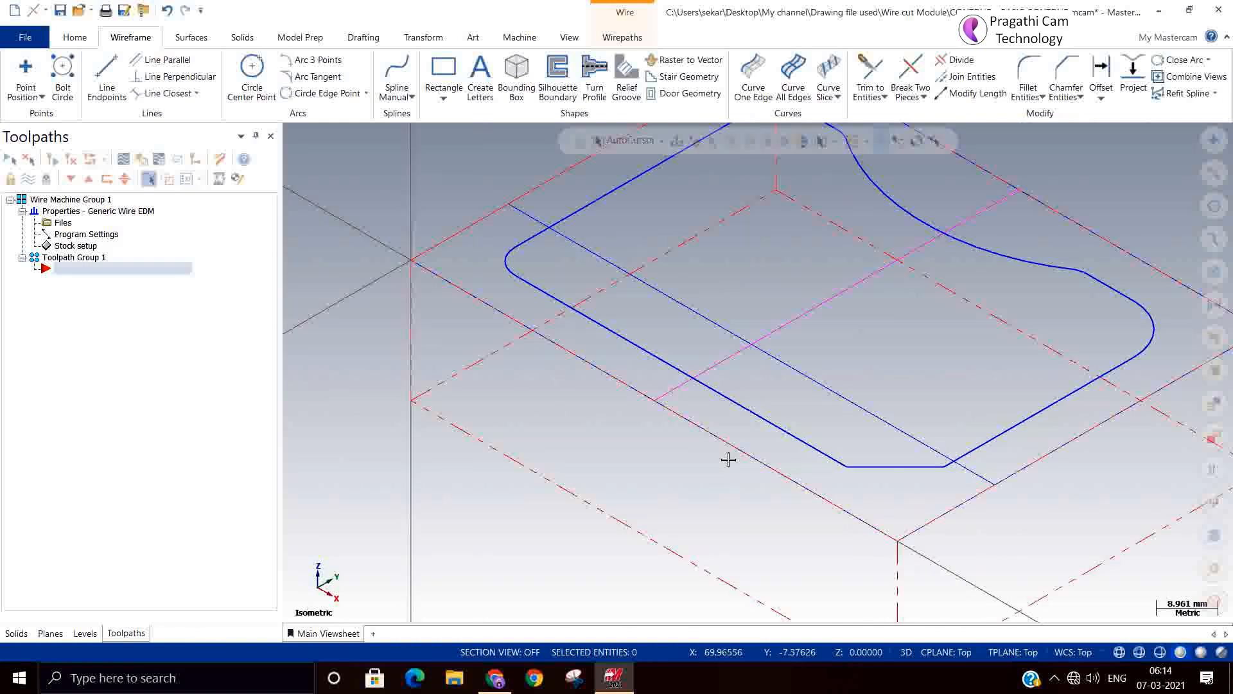
scroll(803, 321, up, 2)
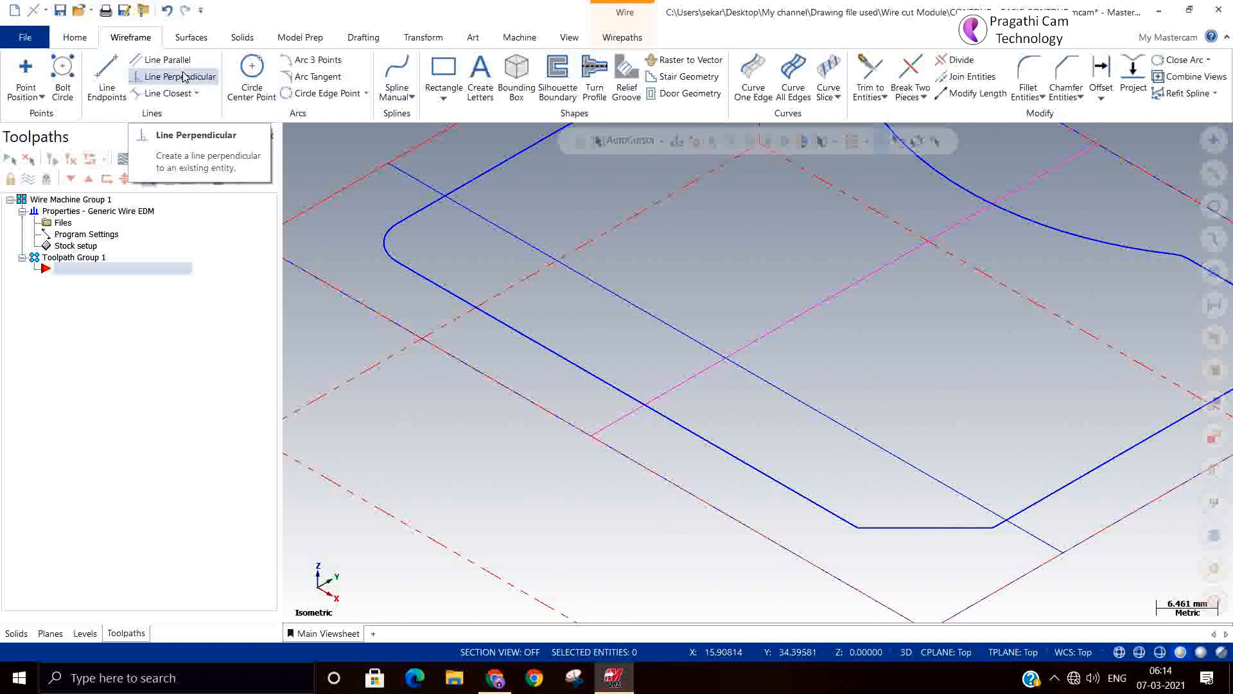
scroll(947, 600, down, 3)
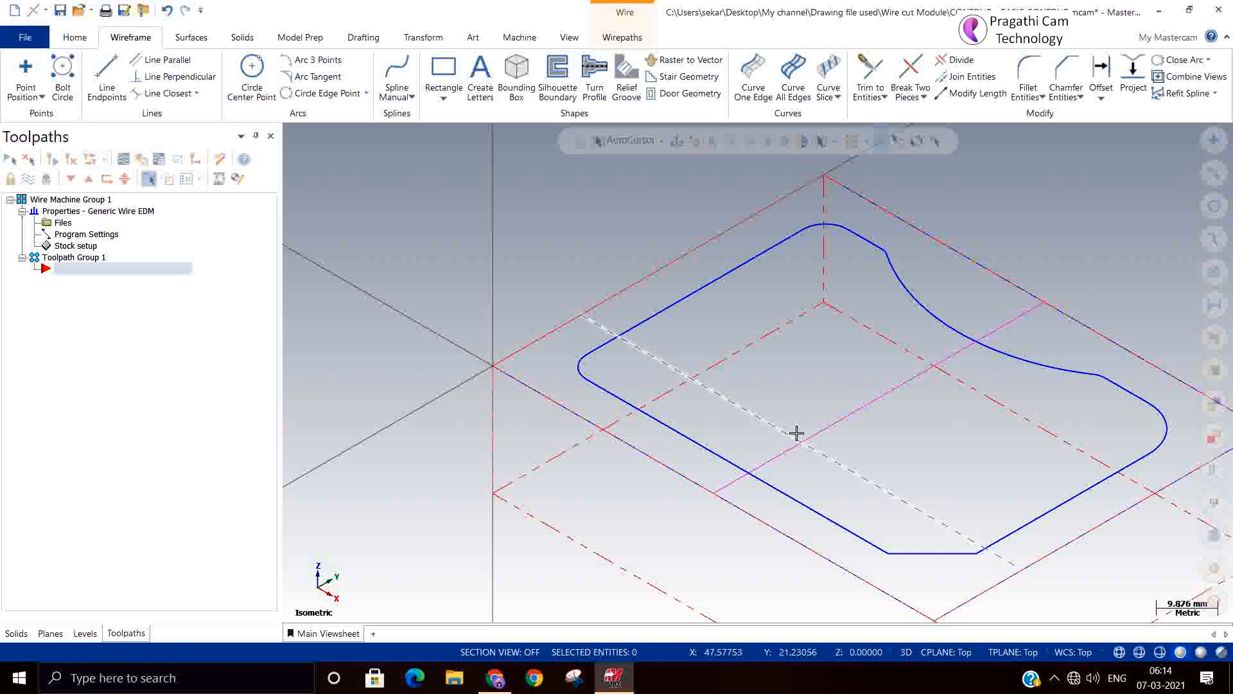
click(40, 98)
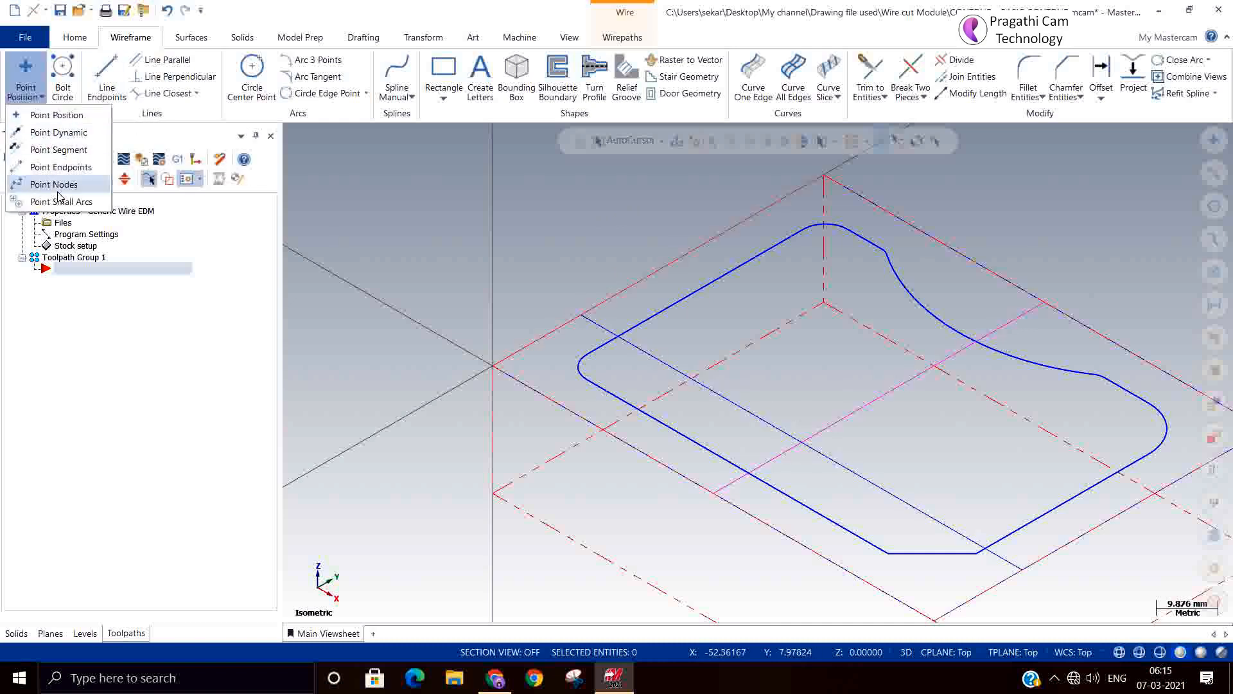
click(57, 115)
click(92, 254)
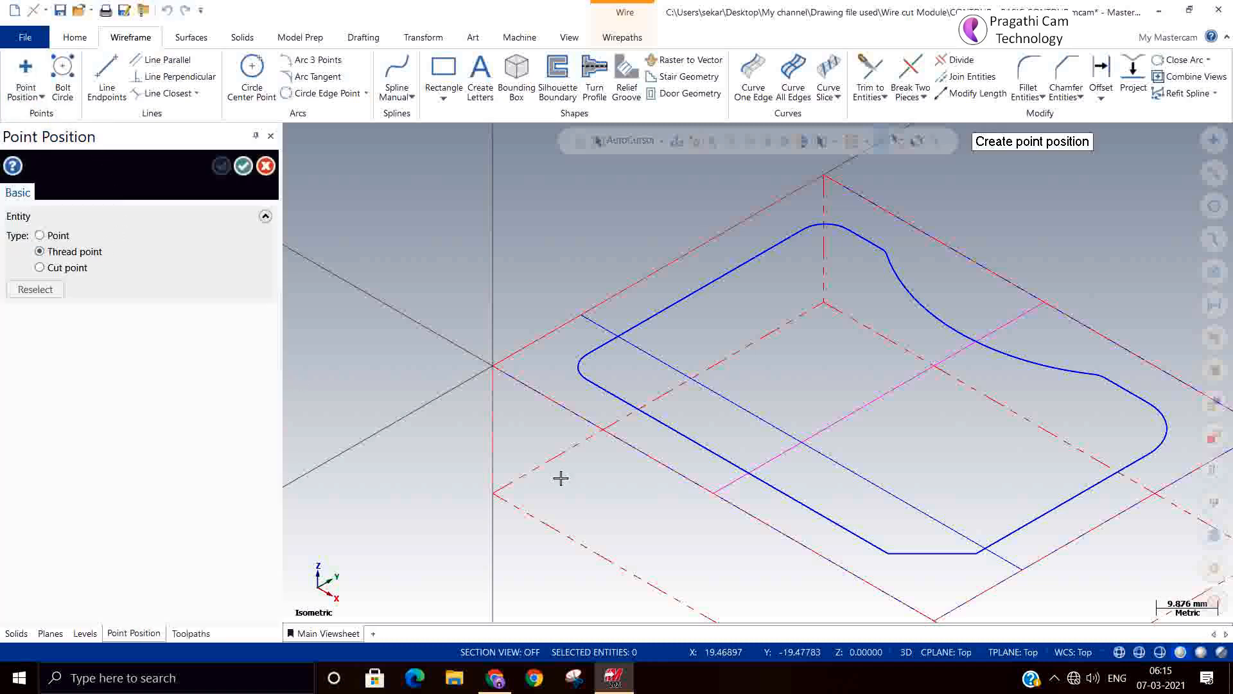
click(805, 446)
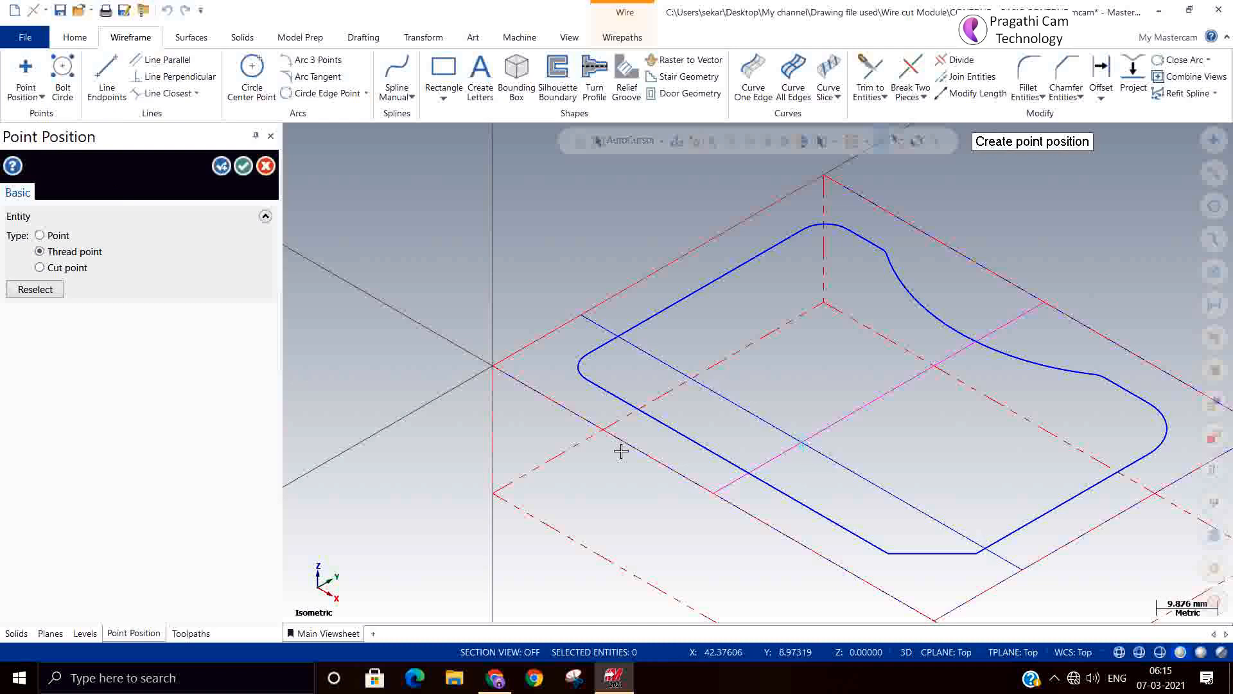
click(221, 165)
Step: Create a cut point at the same intersection of the two offset lines and finish placing points
click(70, 270)
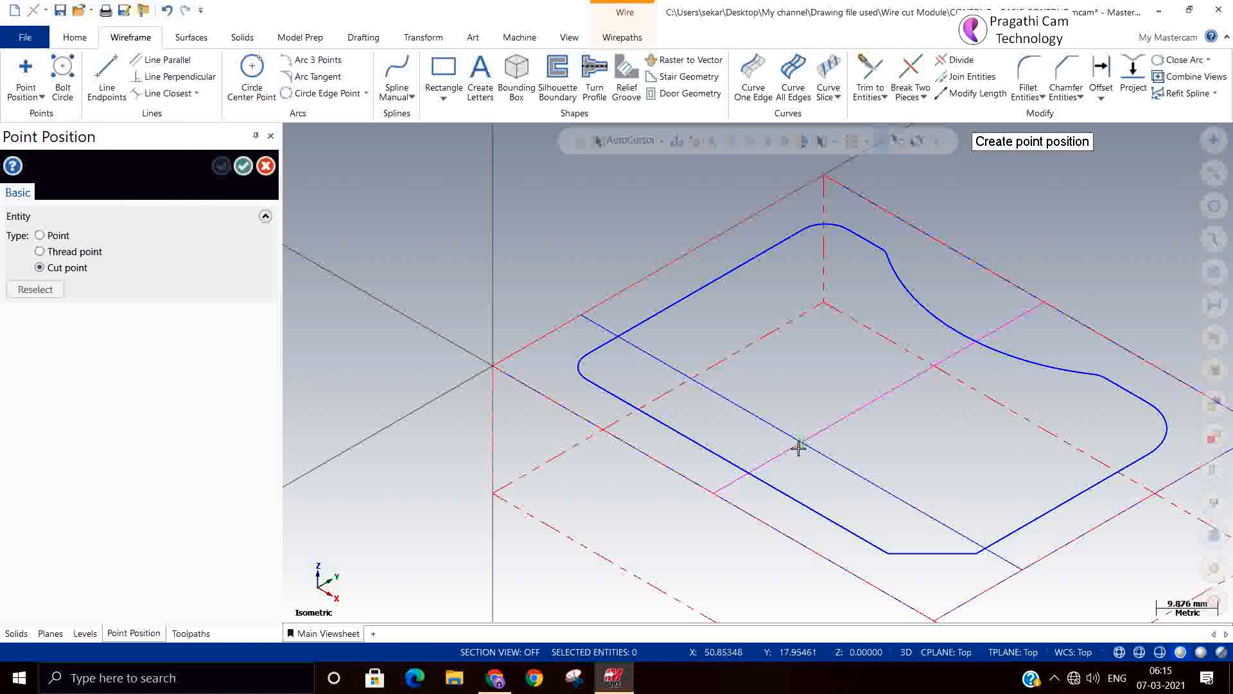
click(804, 449)
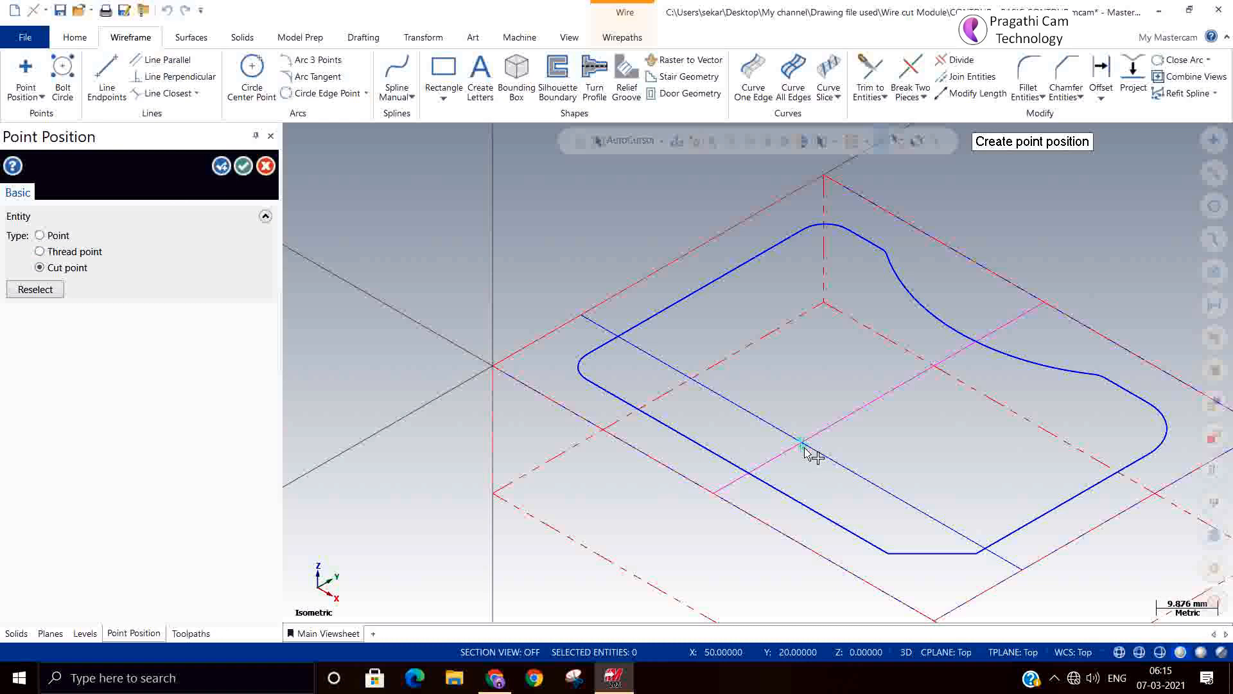
click(243, 165)
Step: Recolour the thread point and the cut point blue
scroll(810, 482, up, 1)
scroll(810, 483, up, 4)
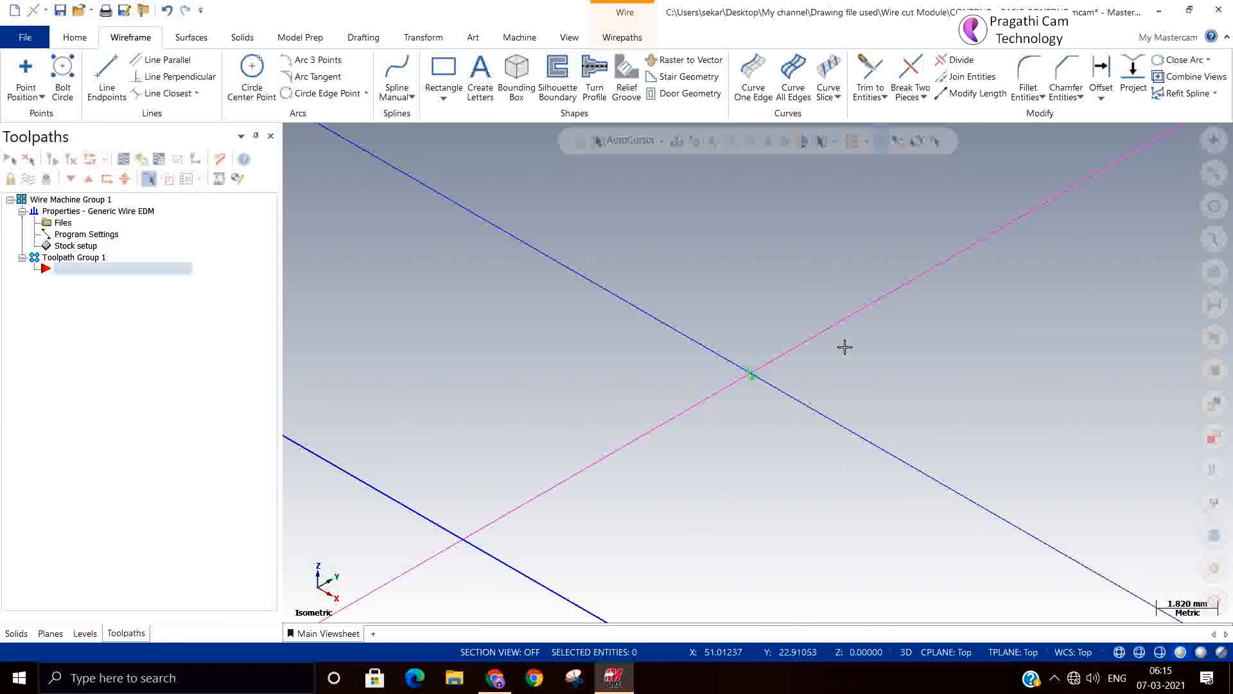
drag(650, 348, 820, 456)
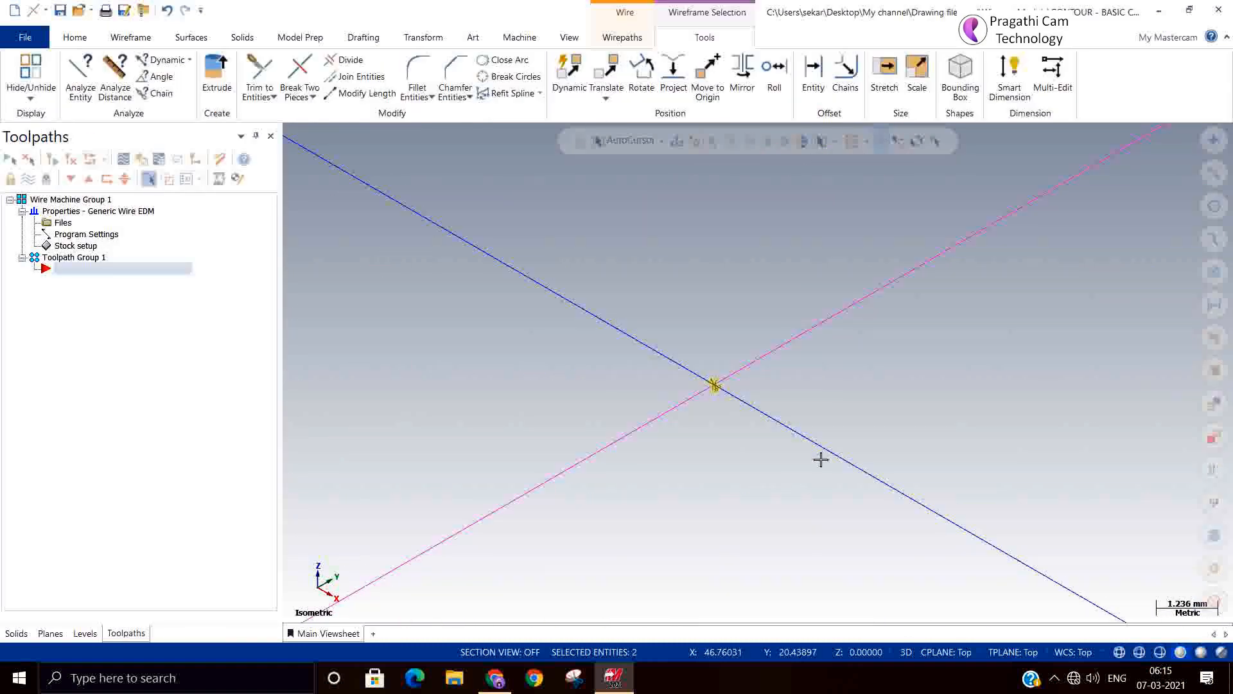
right_click(888, 385)
click(1075, 346)
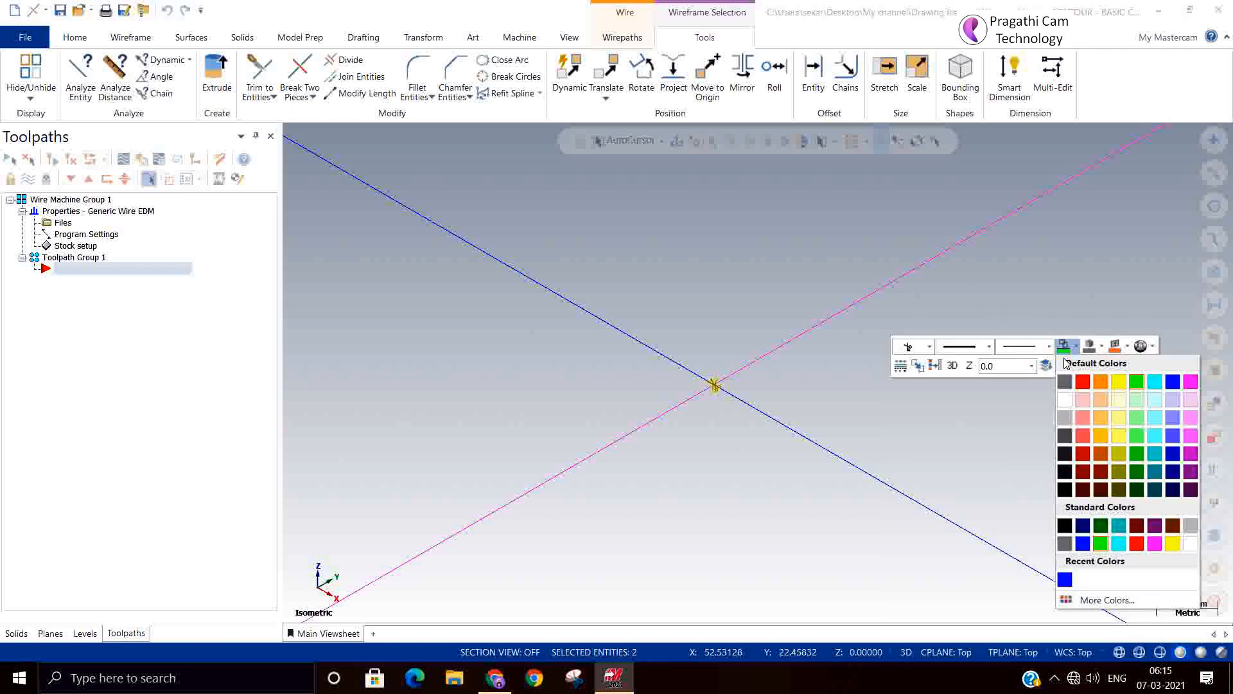
click(1173, 382)
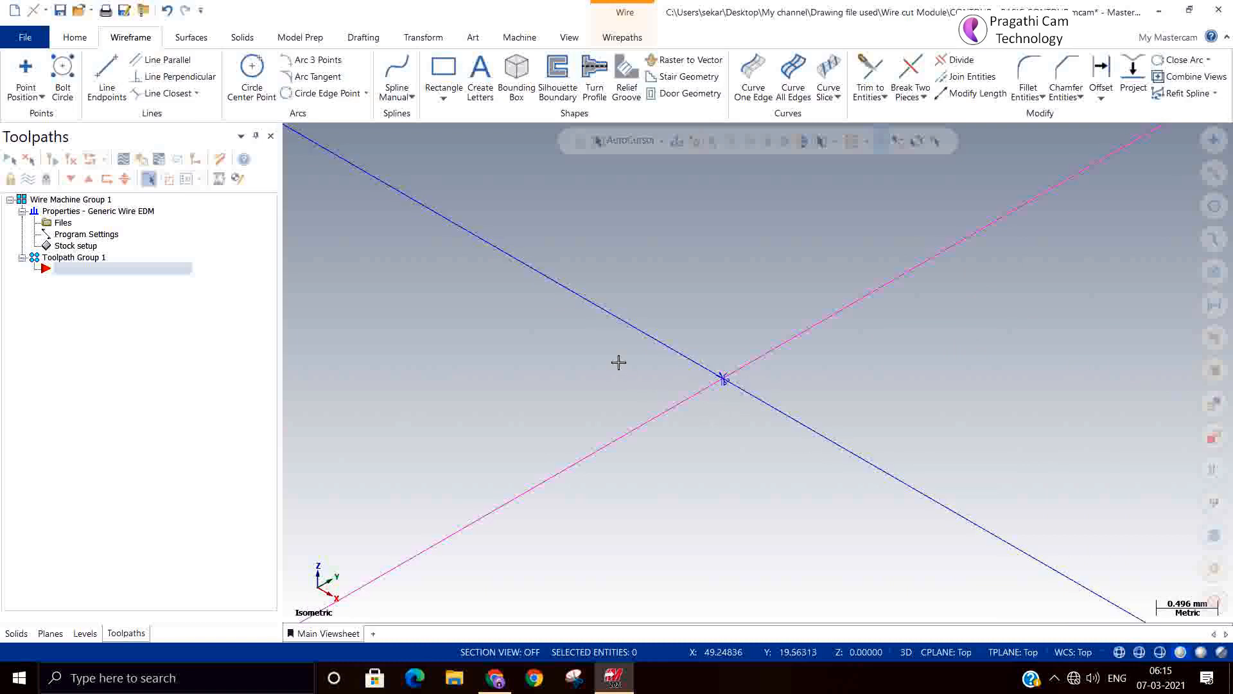
Step: Delete the two offset construction lines crossing at the thread and cut points
click(652, 420)
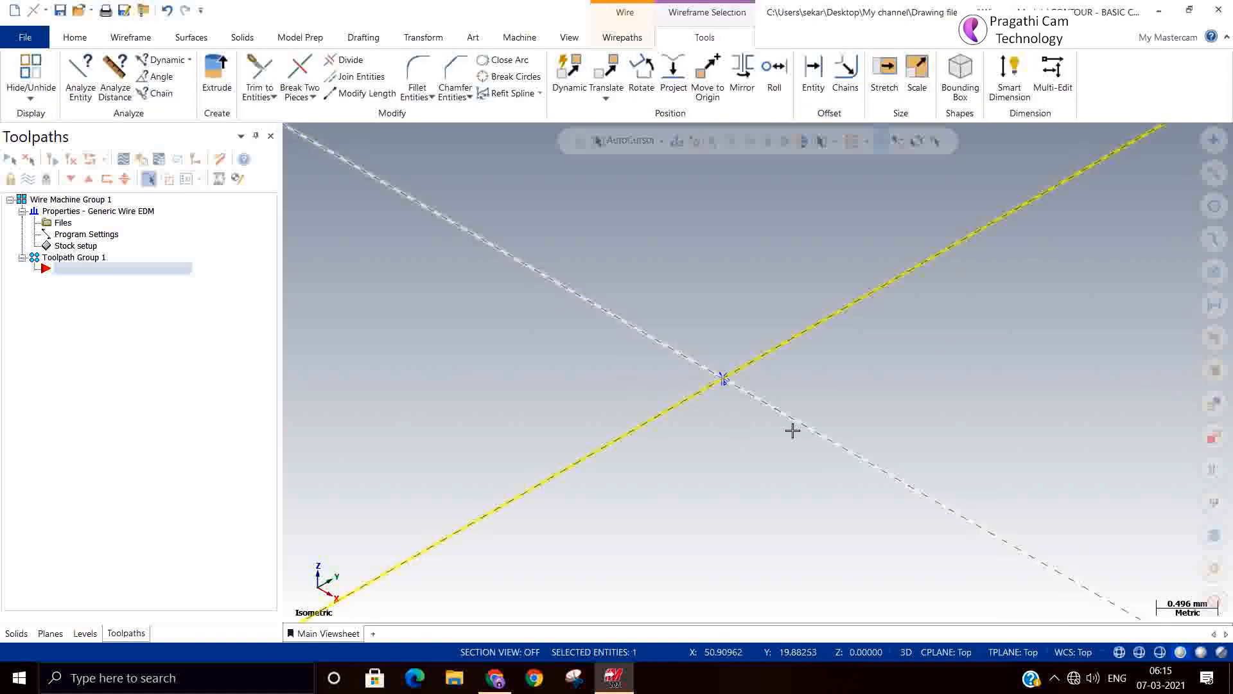
click(793, 429)
key(Delete)
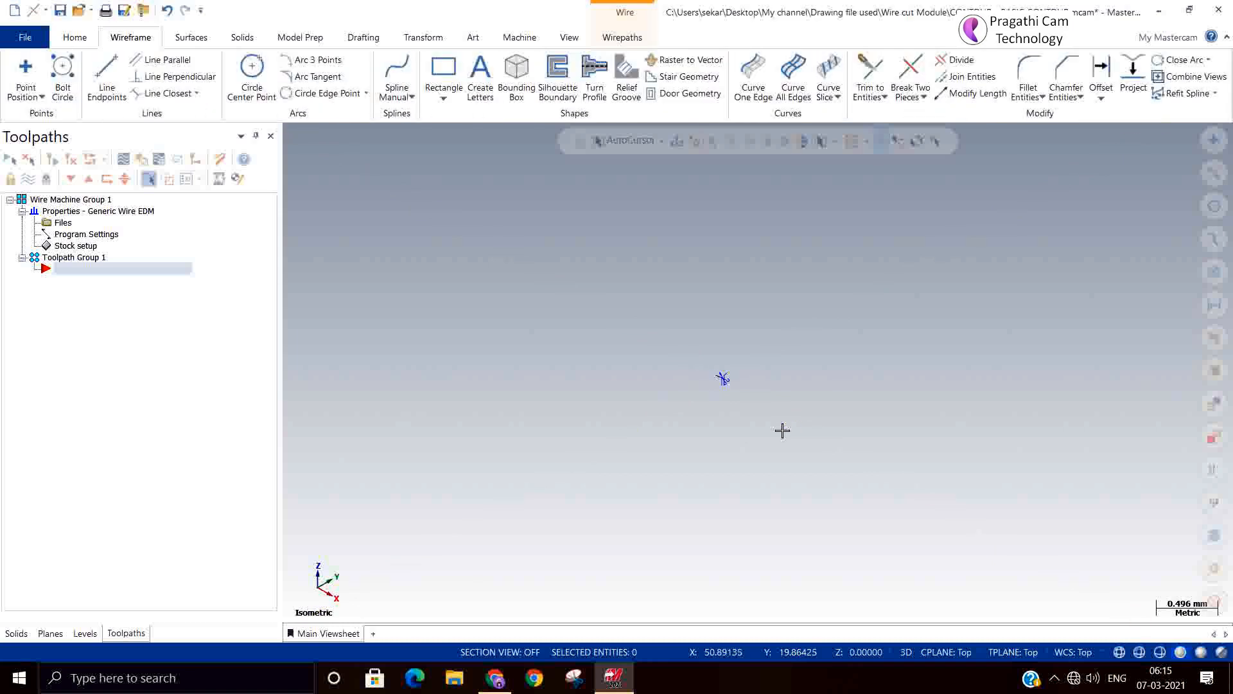
Step: In the top view, add a horizontal smart dimension from the origin corner to the thread point, placed below the rectangle
right_click(537, 394)
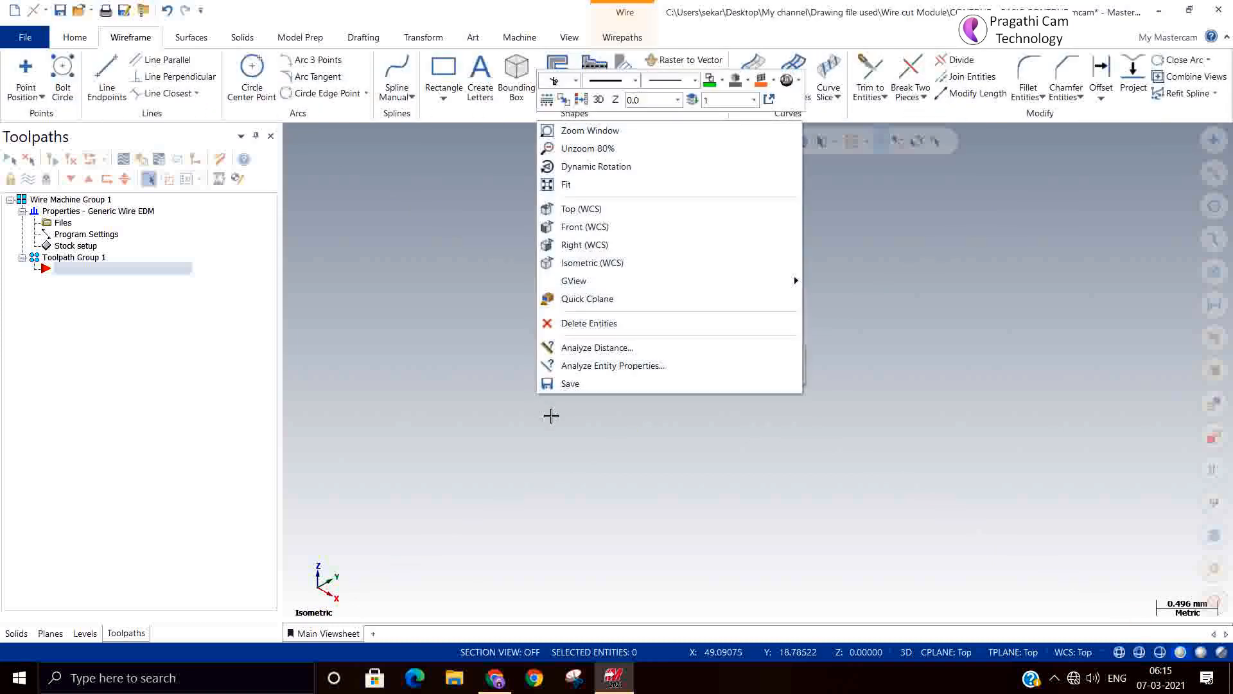
click(620, 208)
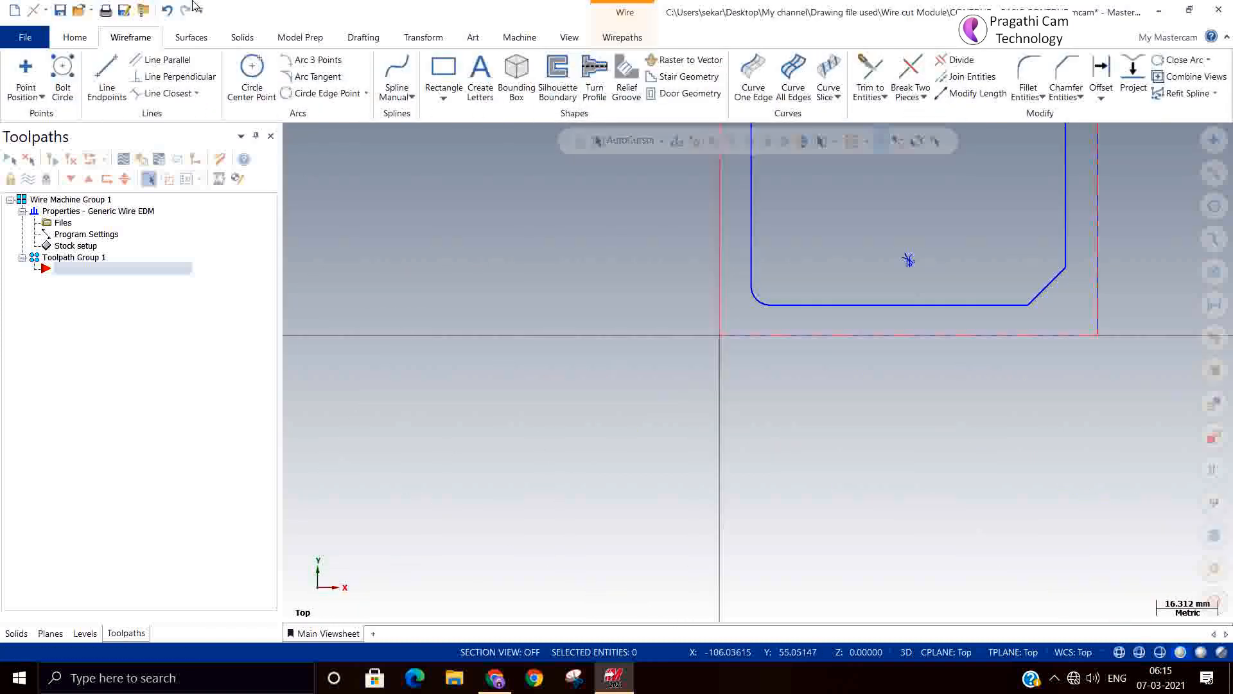
click(82, 37)
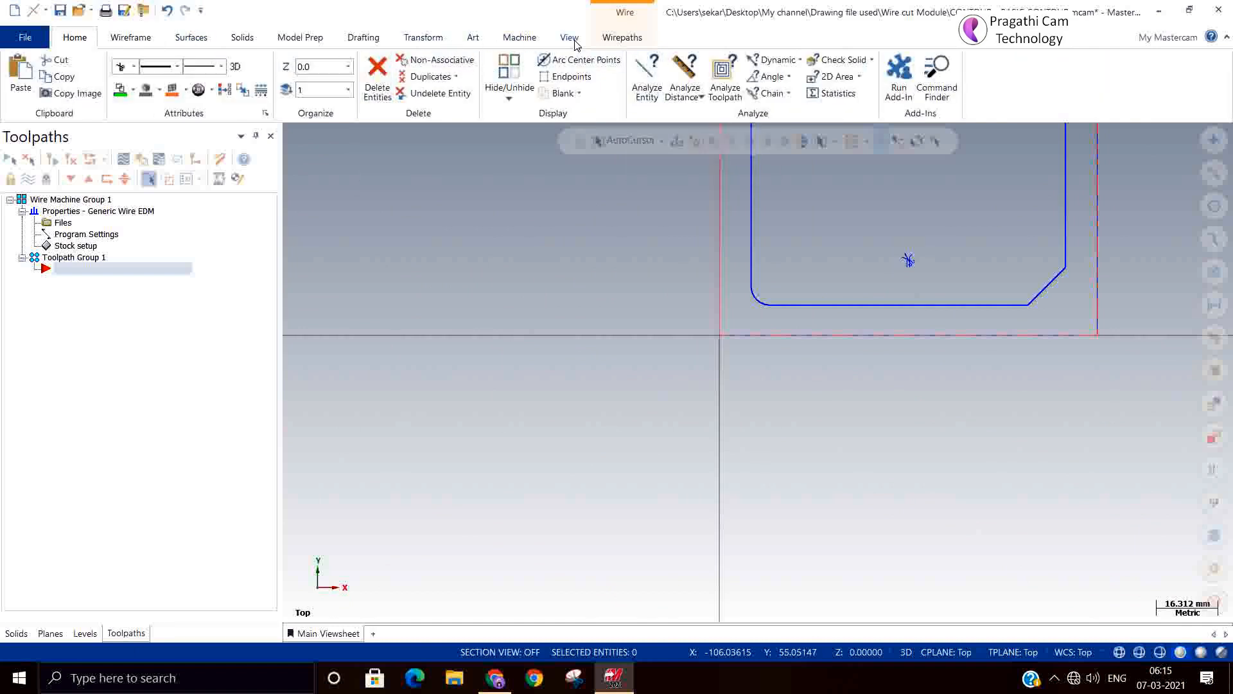
click(363, 38)
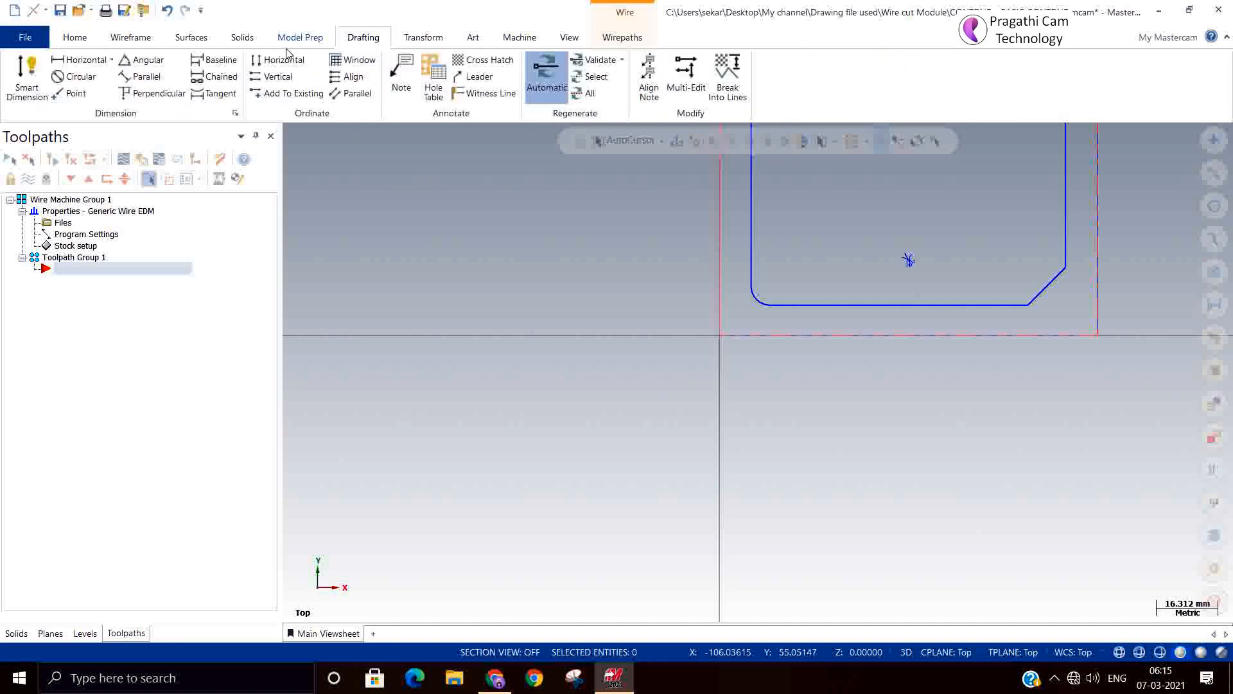
click(27, 78)
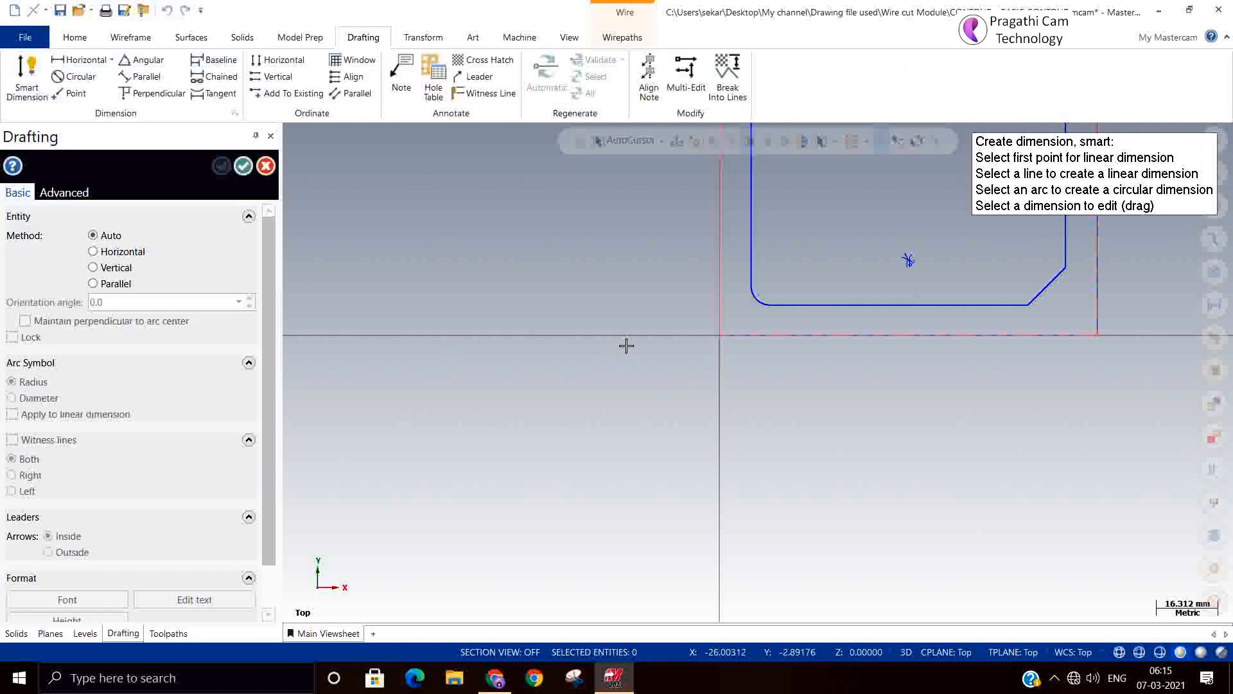
click(723, 342)
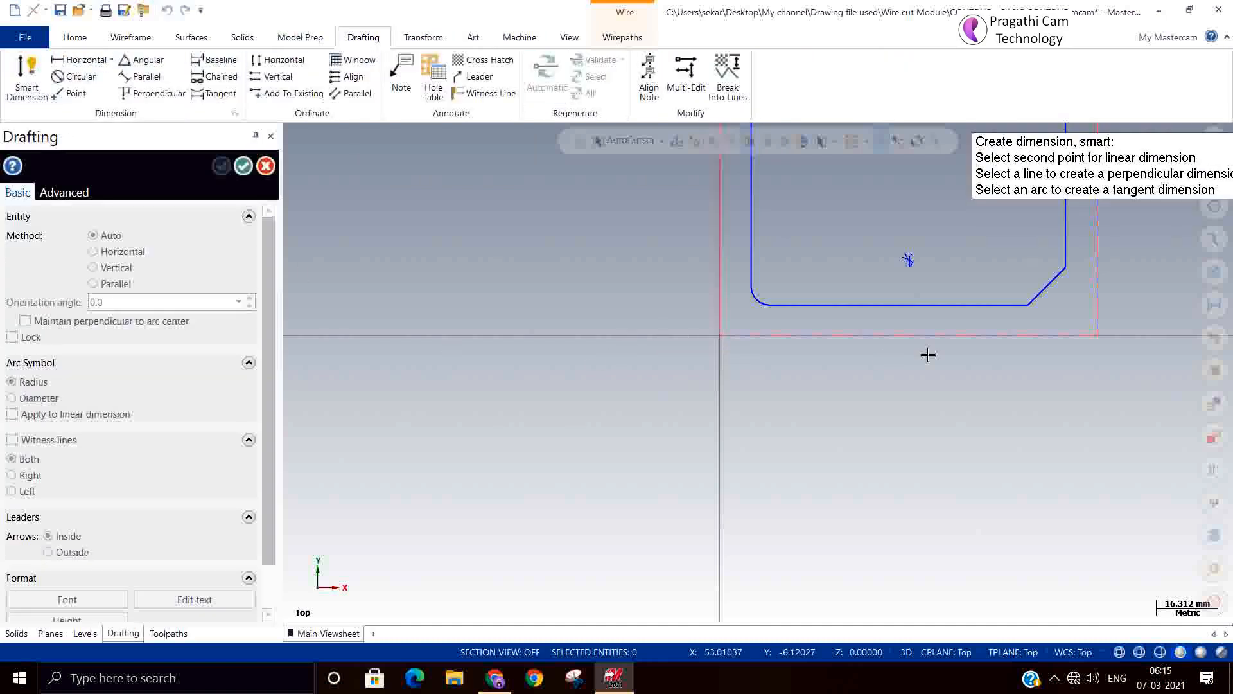
click(908, 260)
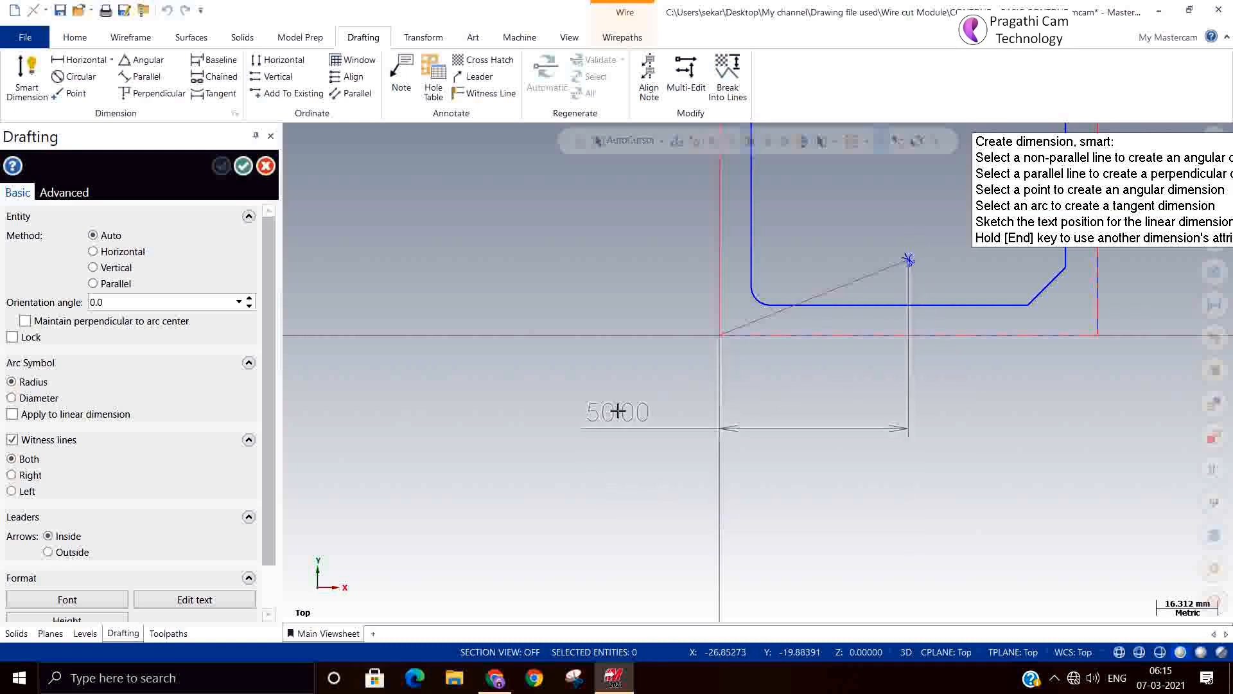
click(618, 411)
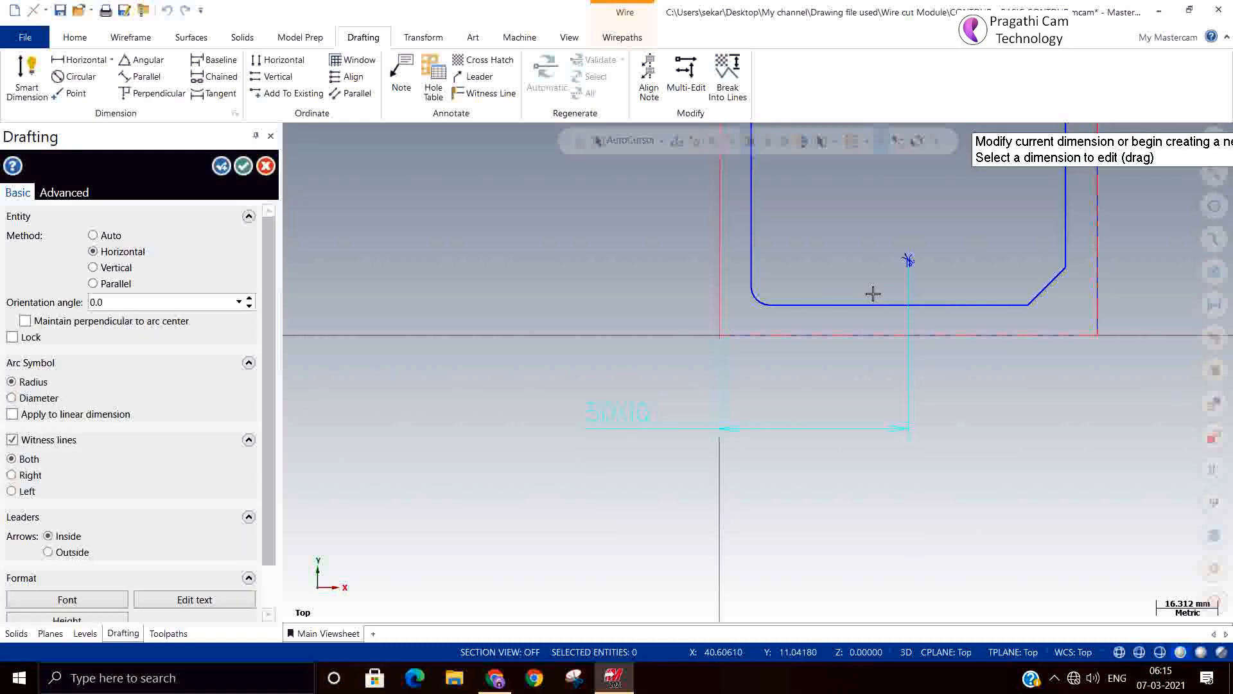
Step: Add a vertical dimension between the thread point and the origin corner, placed outside the rectangle's Y-axis edge
click(909, 261)
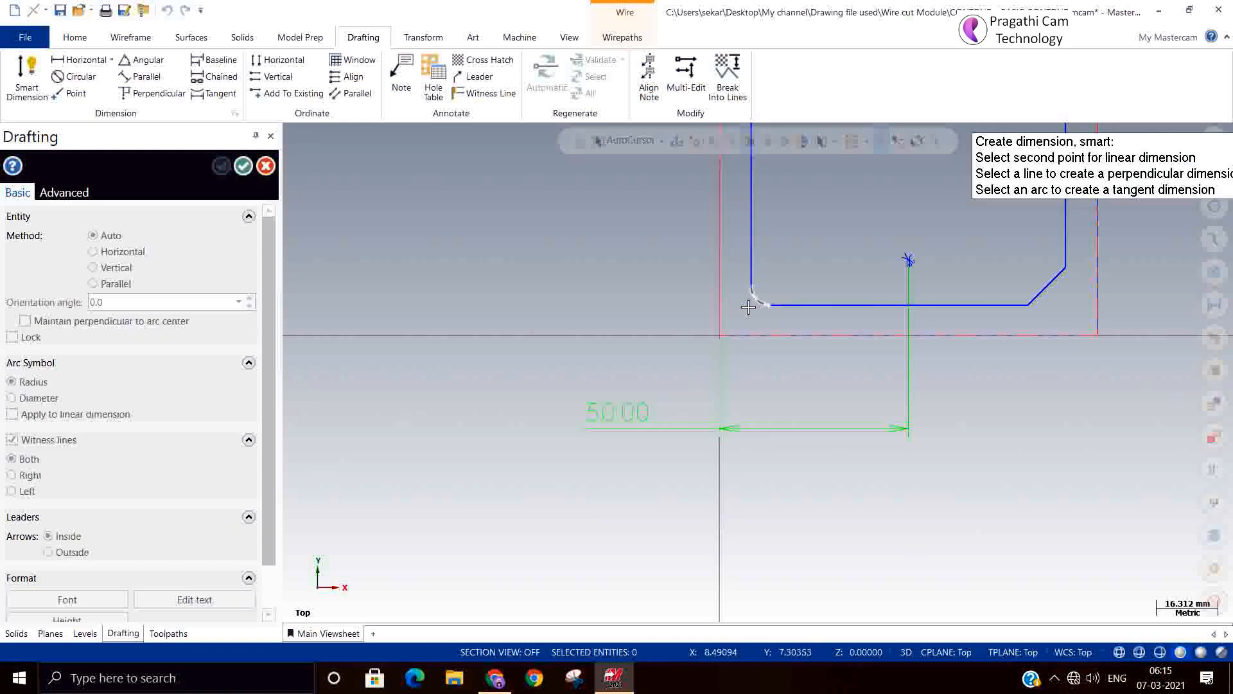
click(717, 336)
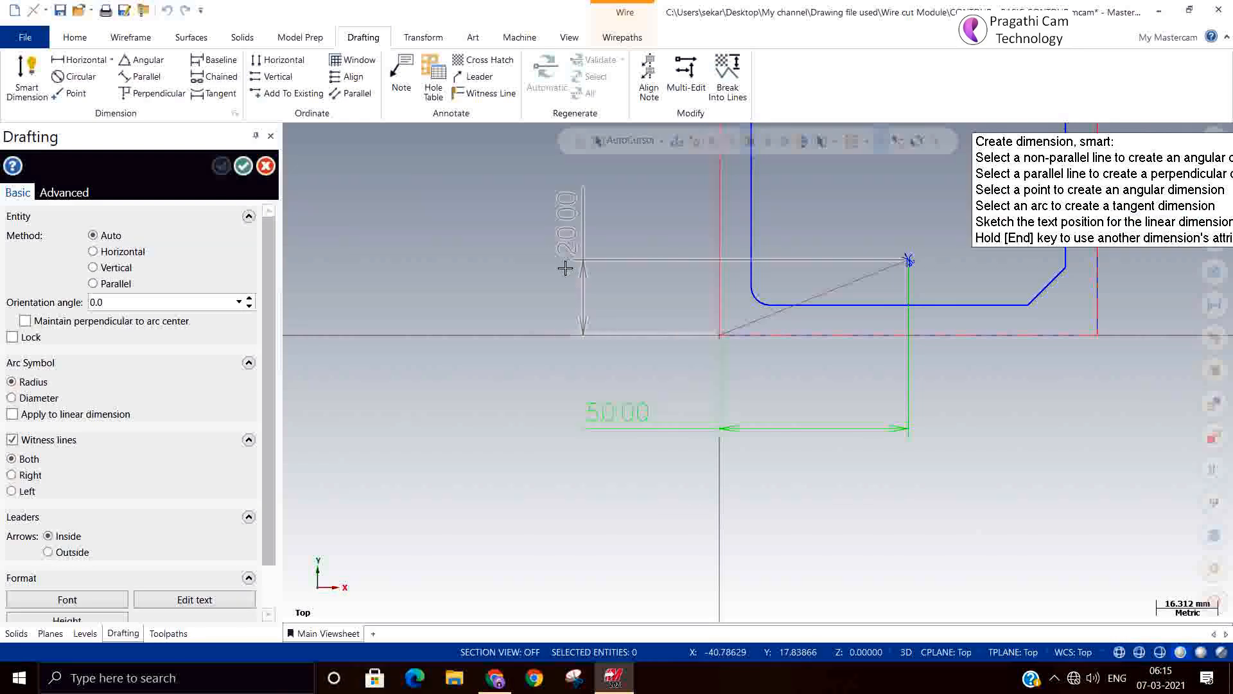
click(569, 242)
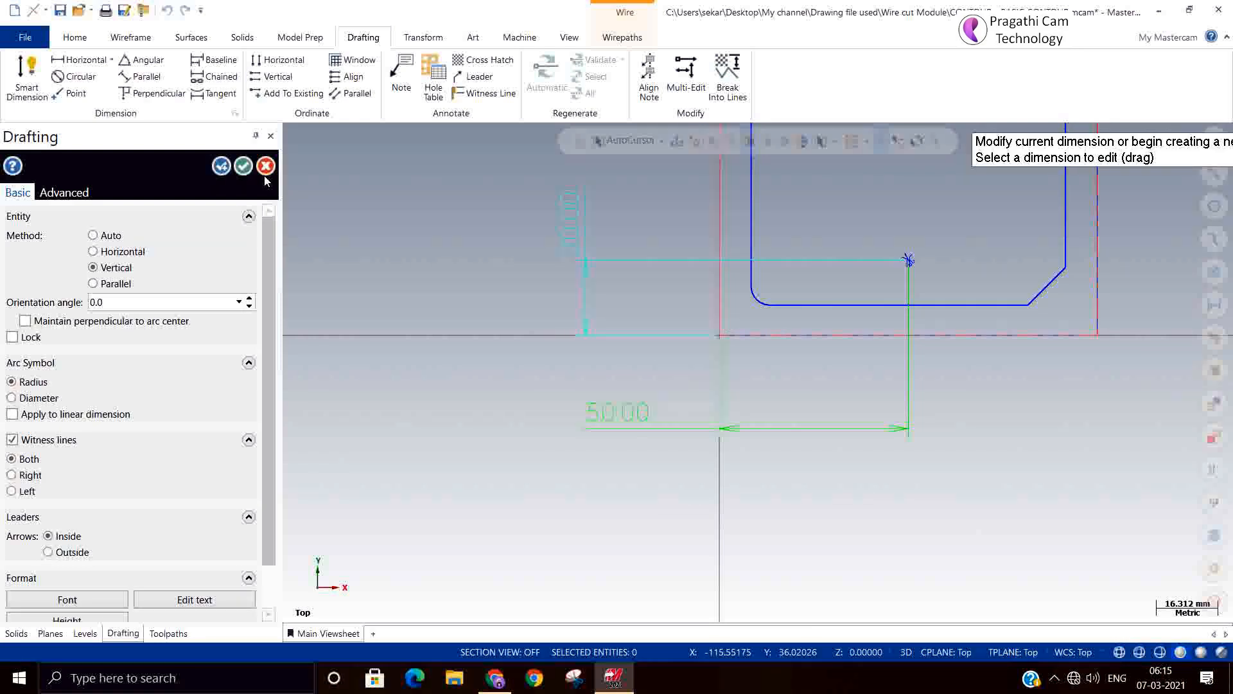
Step: Finish the dimensioning and recolour both thread-point dimensions blue
click(246, 165)
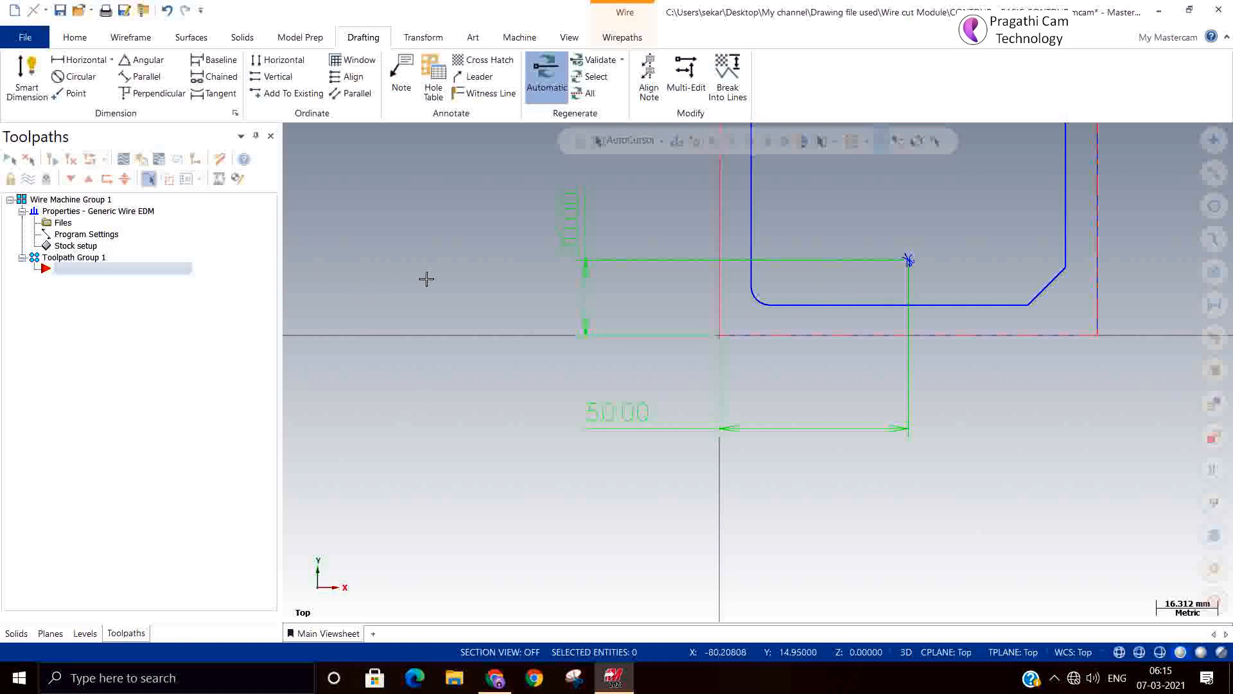
right_click(475, 251)
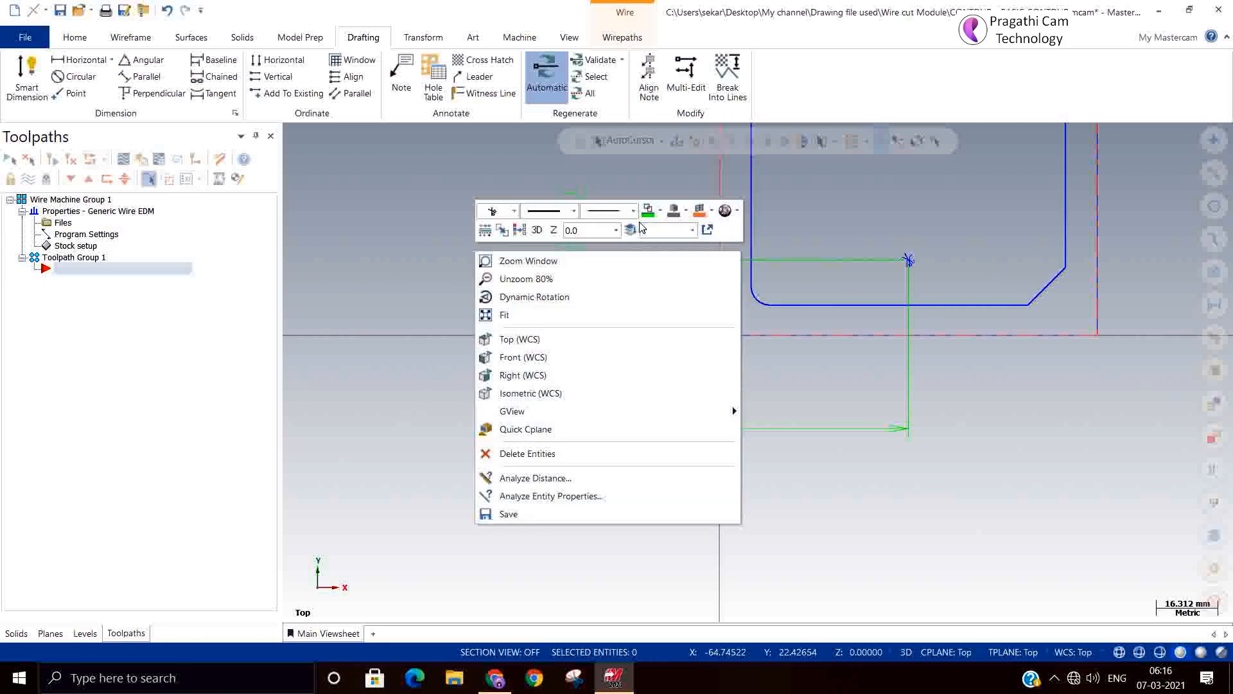
click(660, 212)
click(756, 246)
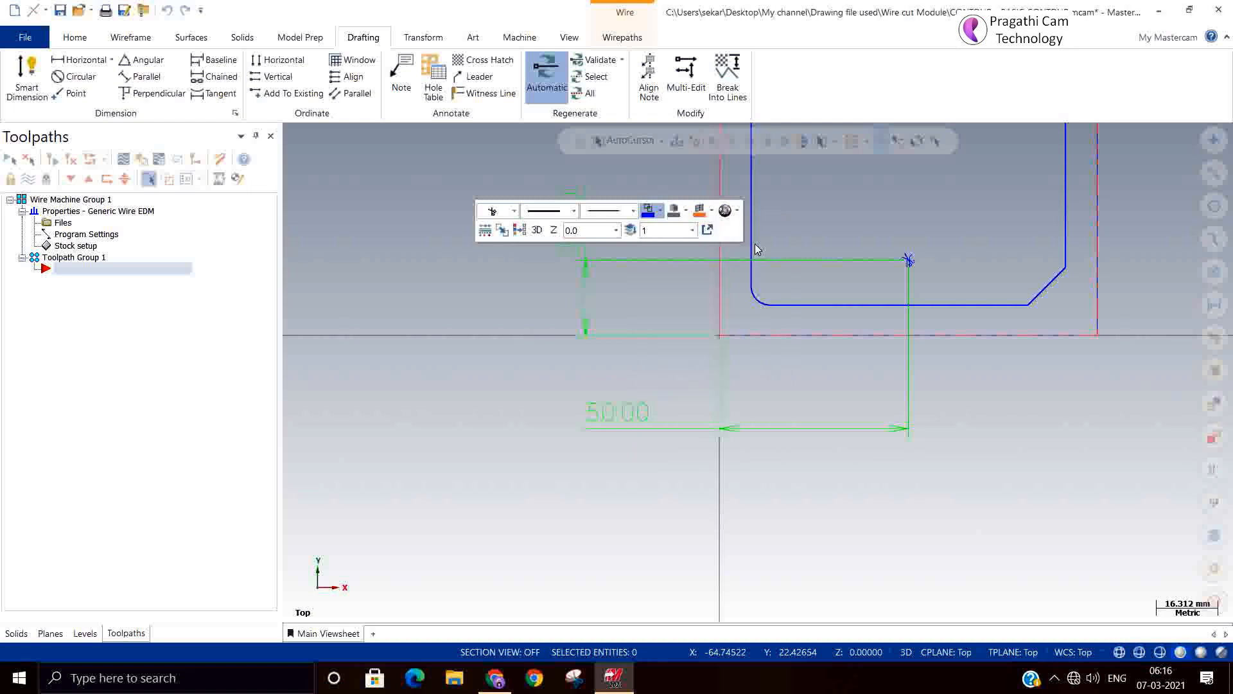
click(613, 249)
click(630, 420)
right_click(642, 336)
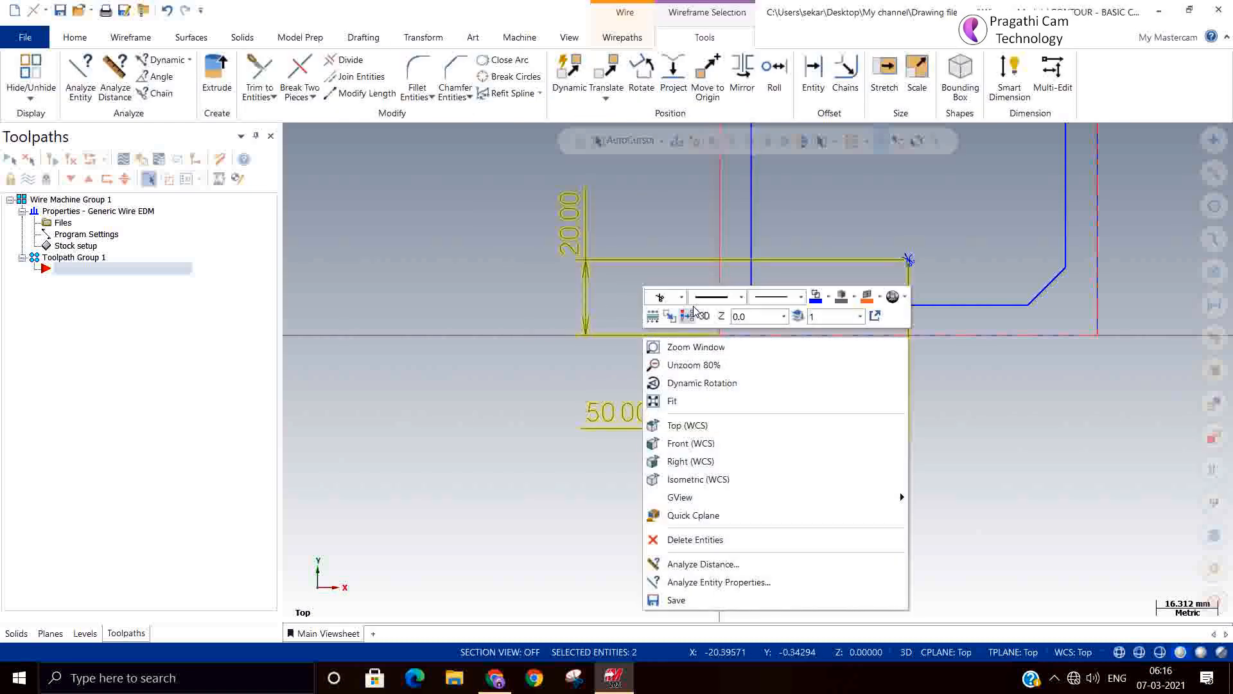
click(816, 298)
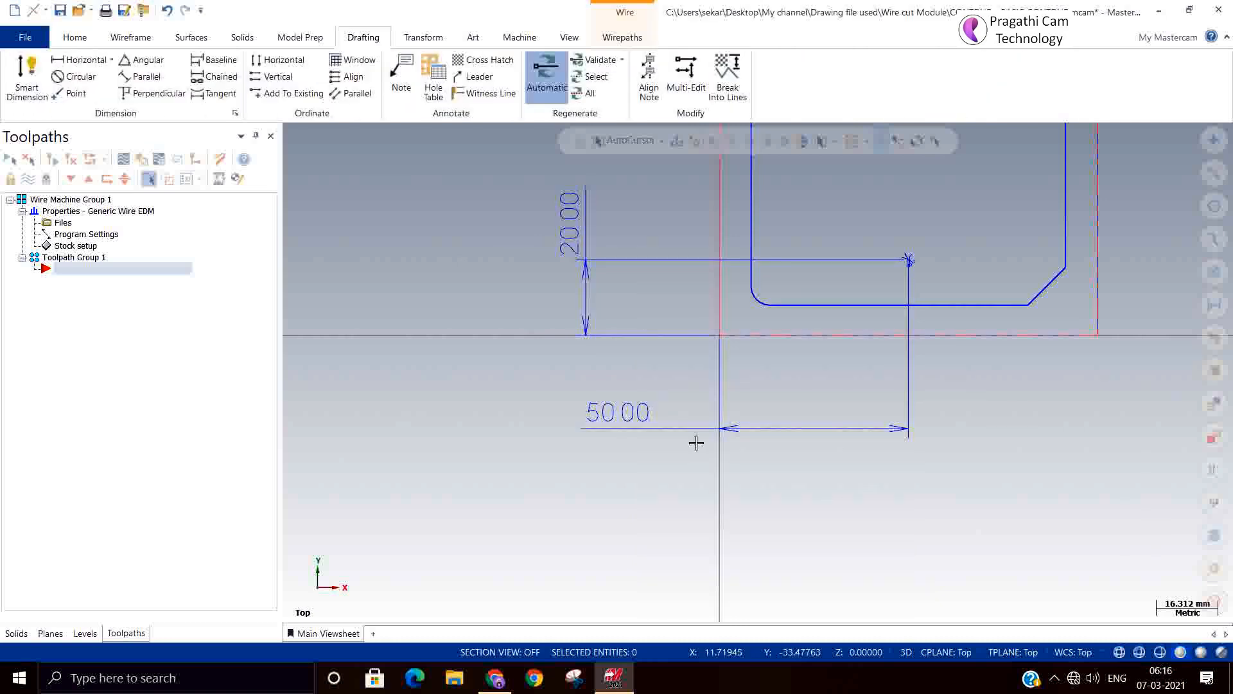
scroll(566, 440, down, 2)
click(608, 431)
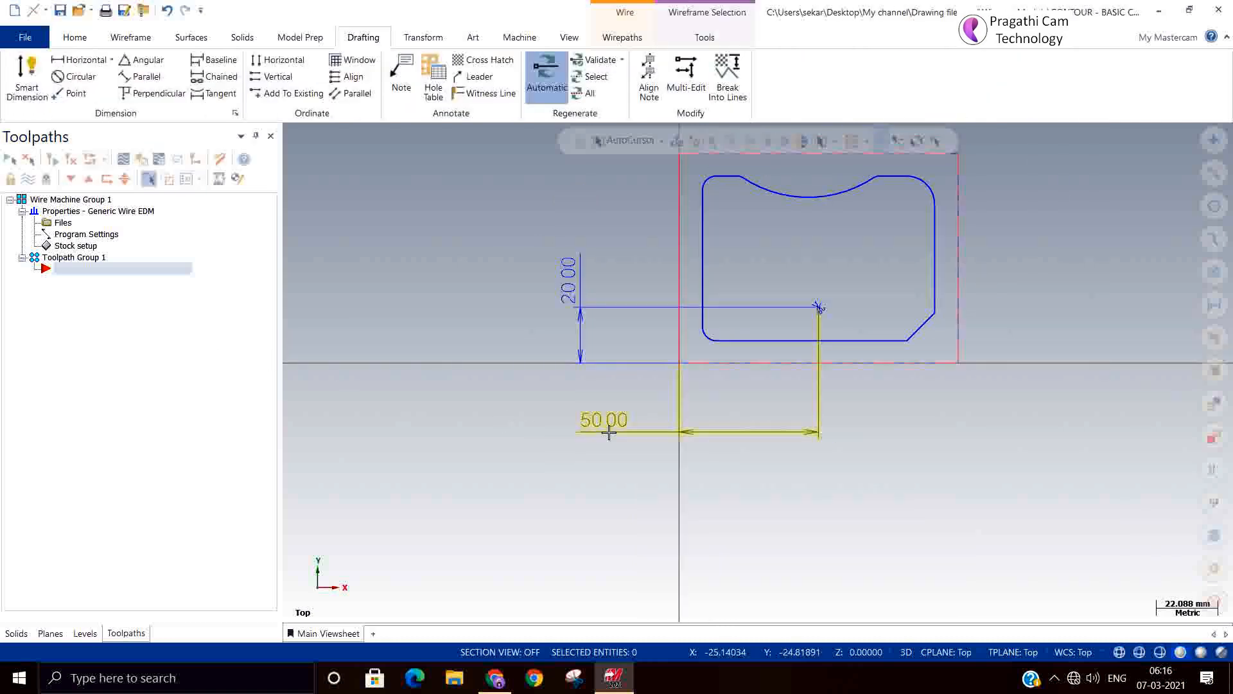
click(806, 501)
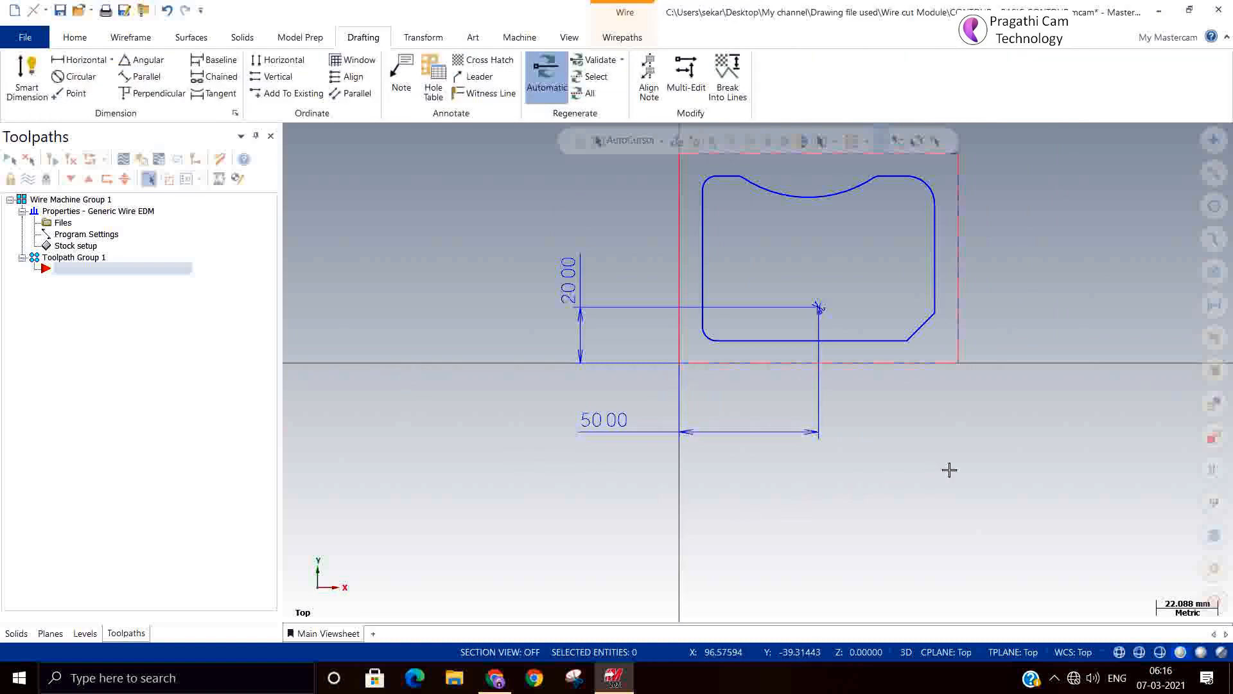
scroll(993, 391, up, 1)
scroll(807, 481, down, 2)
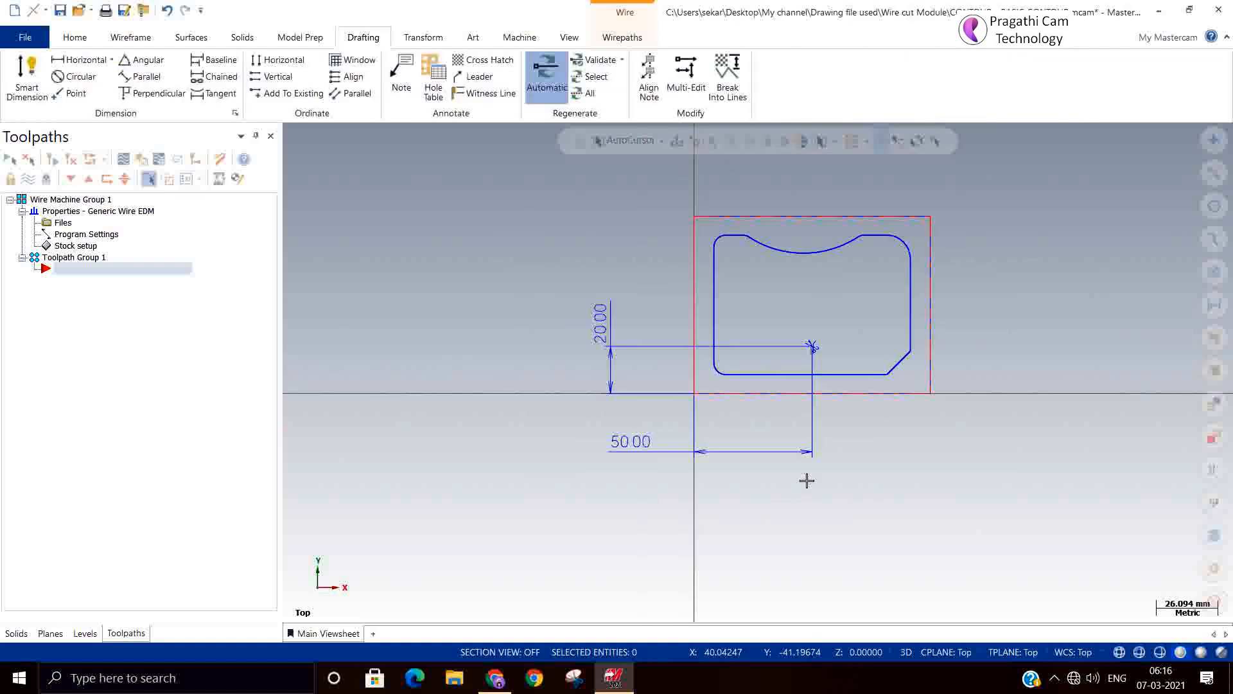
Step: Join the two segments of the contour's straight lower edge into a single line with gap filling enabled
scroll(1101, 283, up, 2)
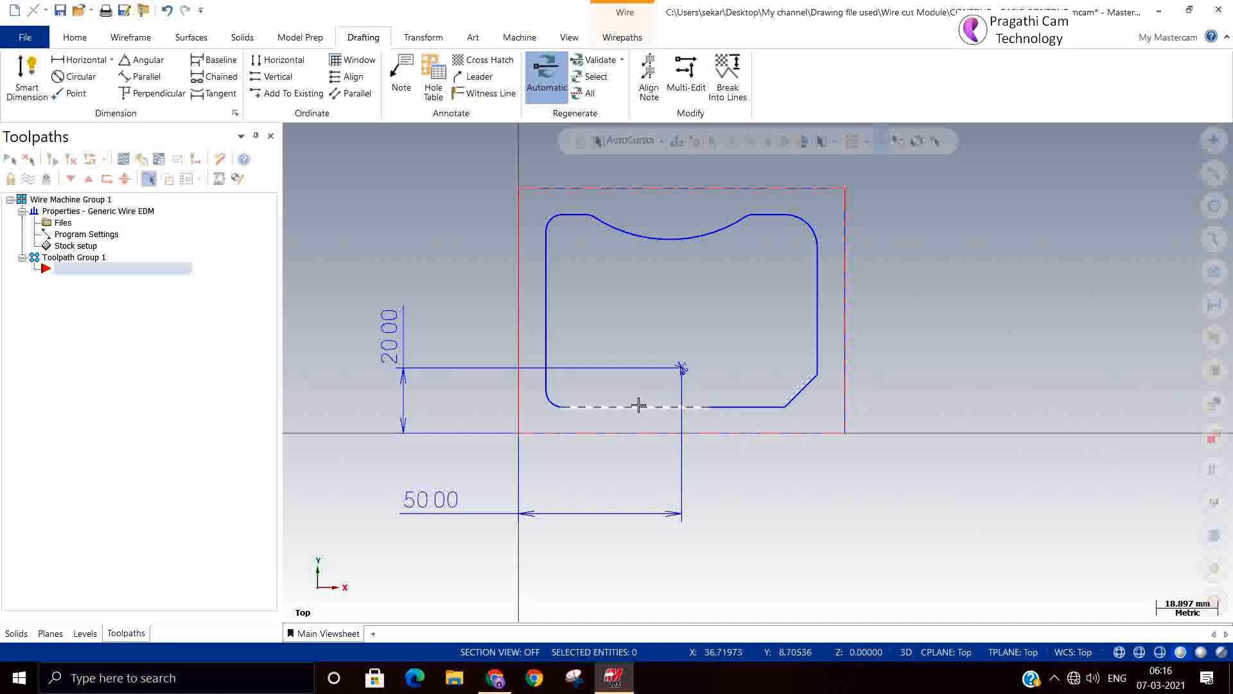
scroll(655, 407, up, 2)
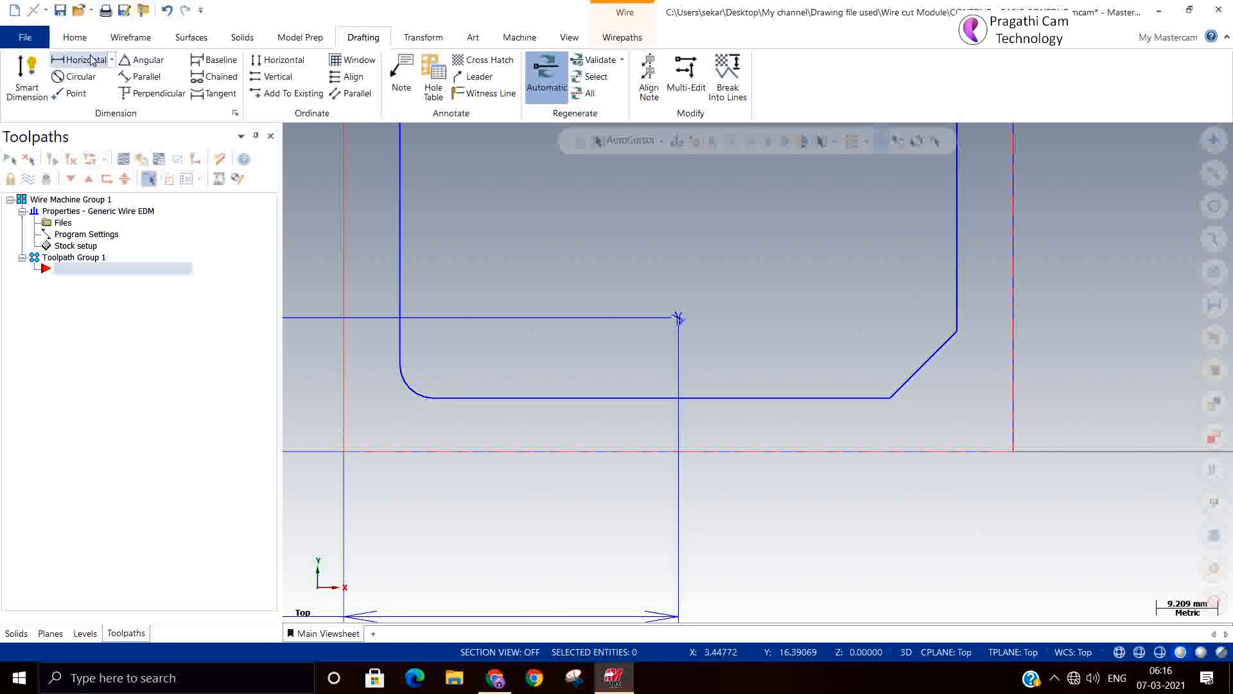
click(129, 37)
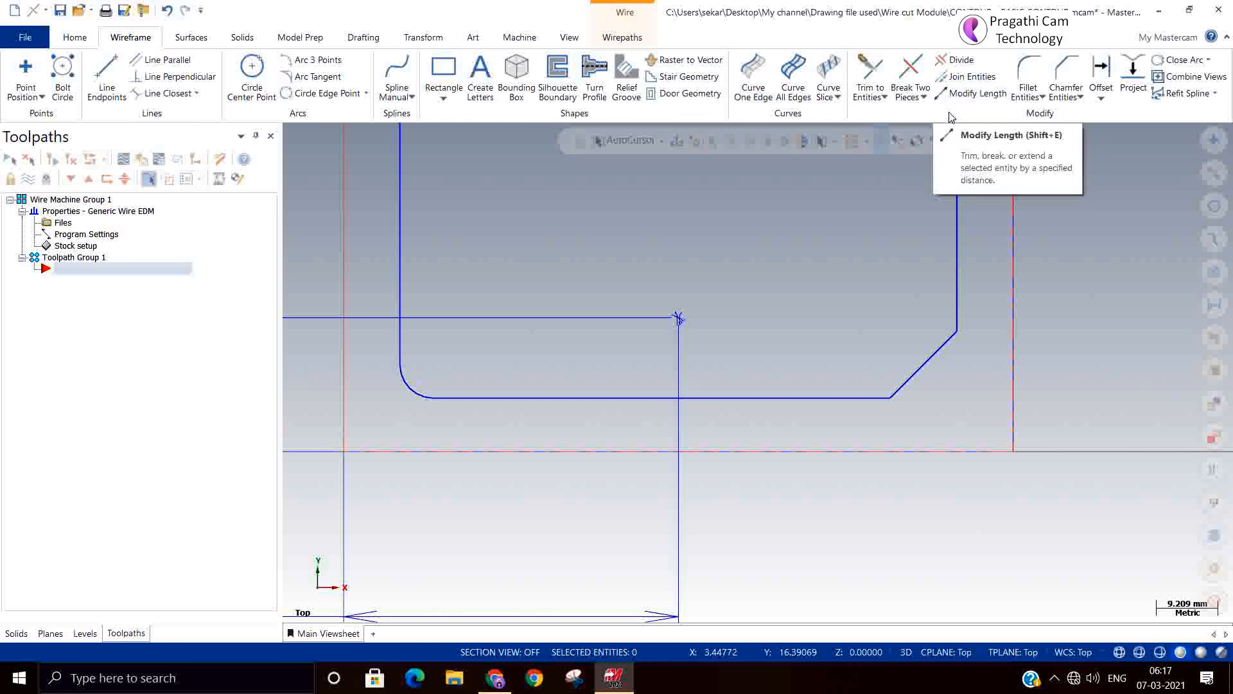
click(968, 76)
click(812, 398)
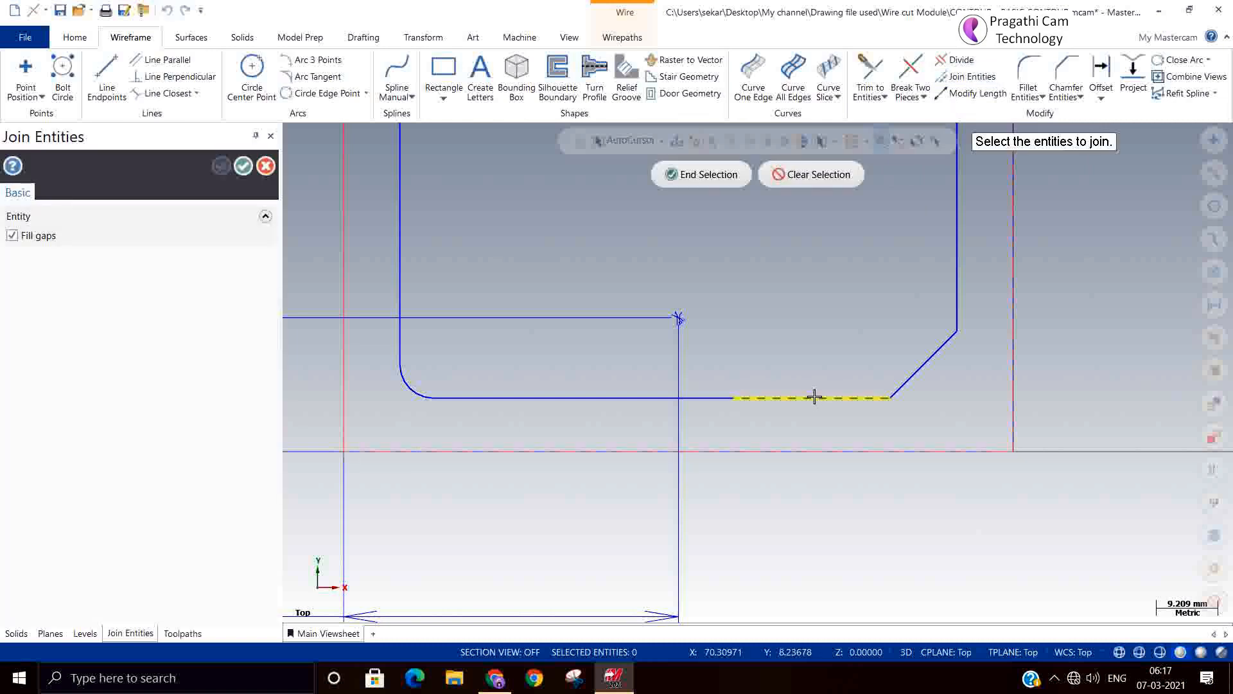
click(707, 397)
click(705, 182)
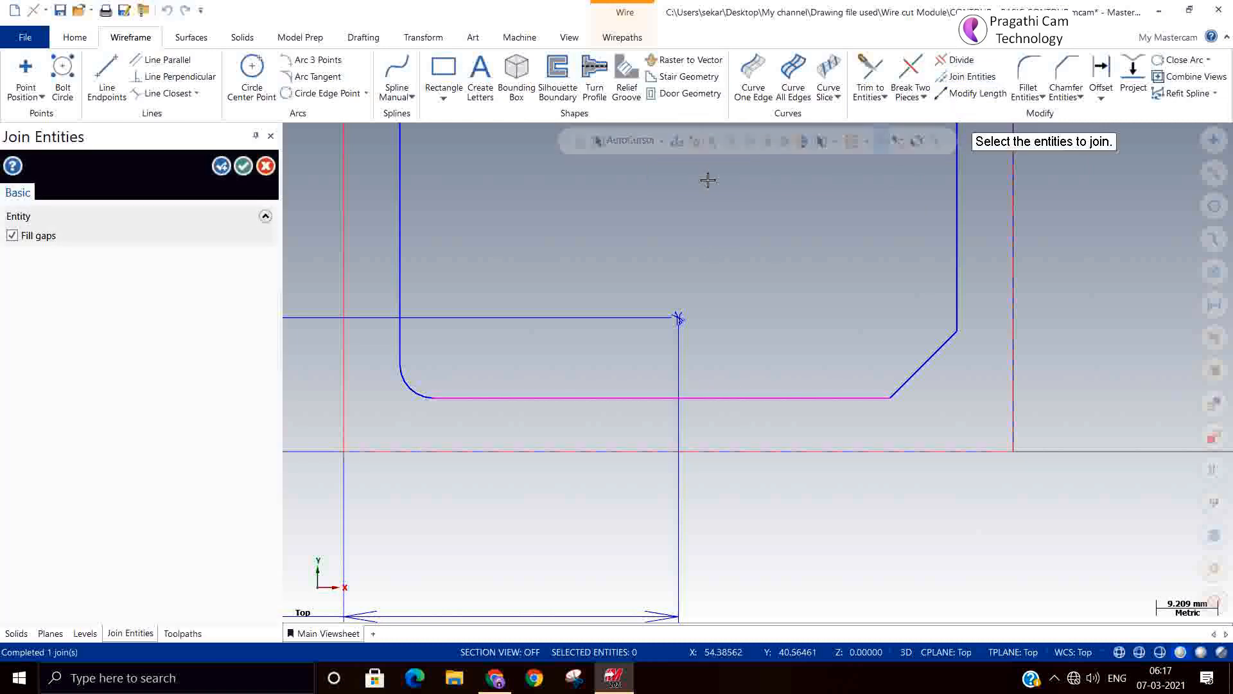
click(243, 169)
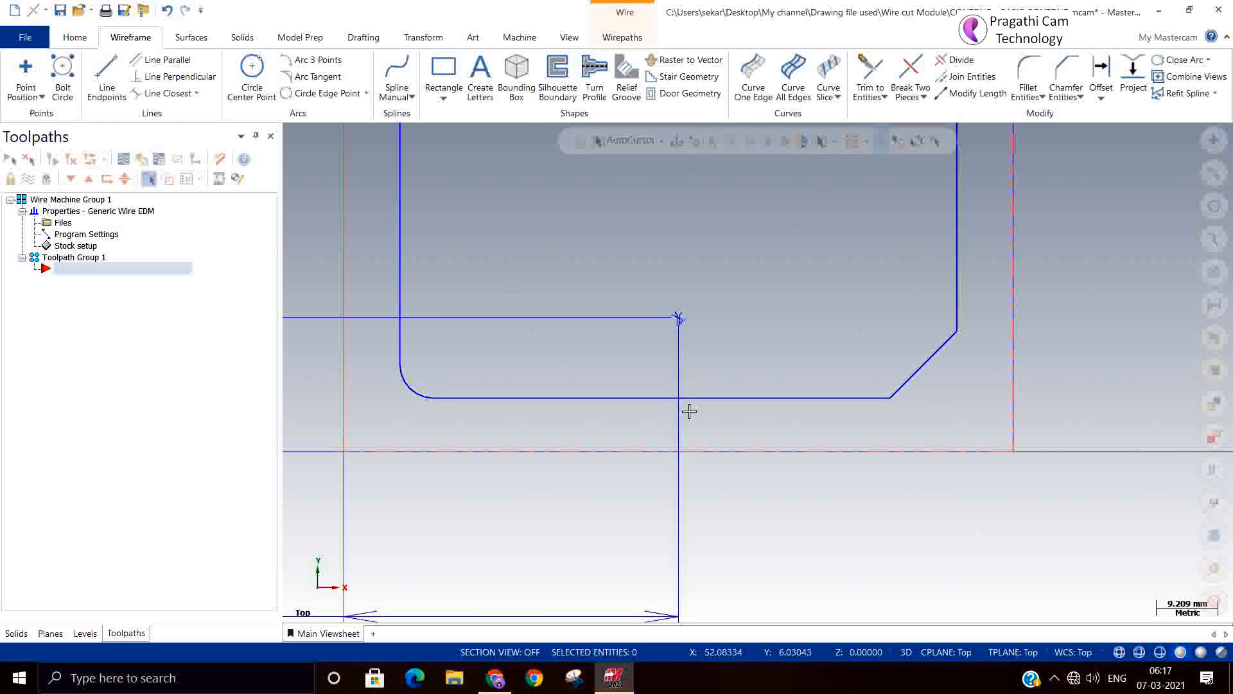
click(910, 72)
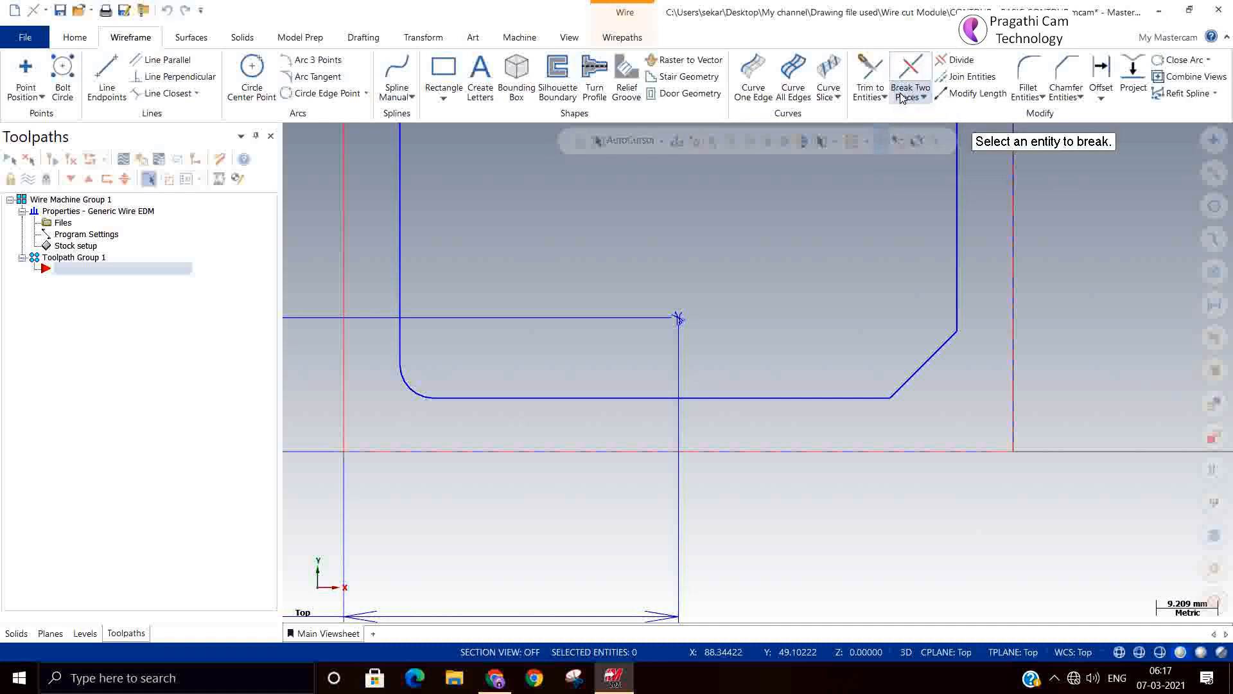
click(715, 399)
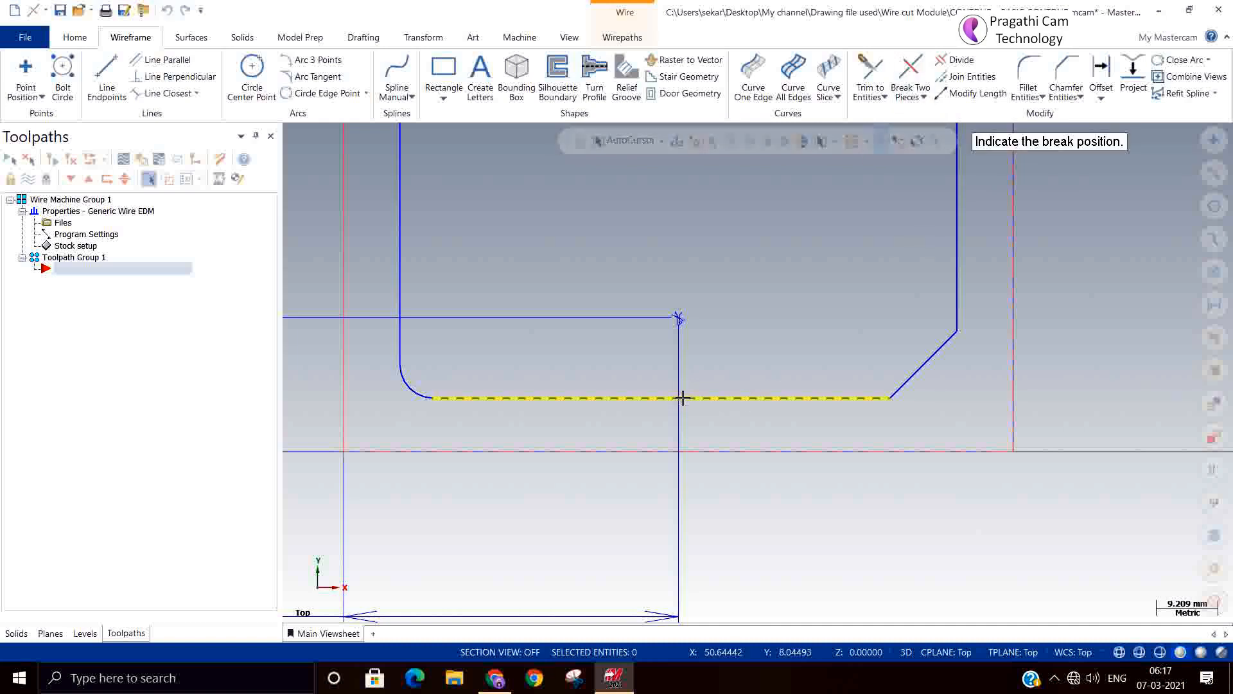
click(682, 397)
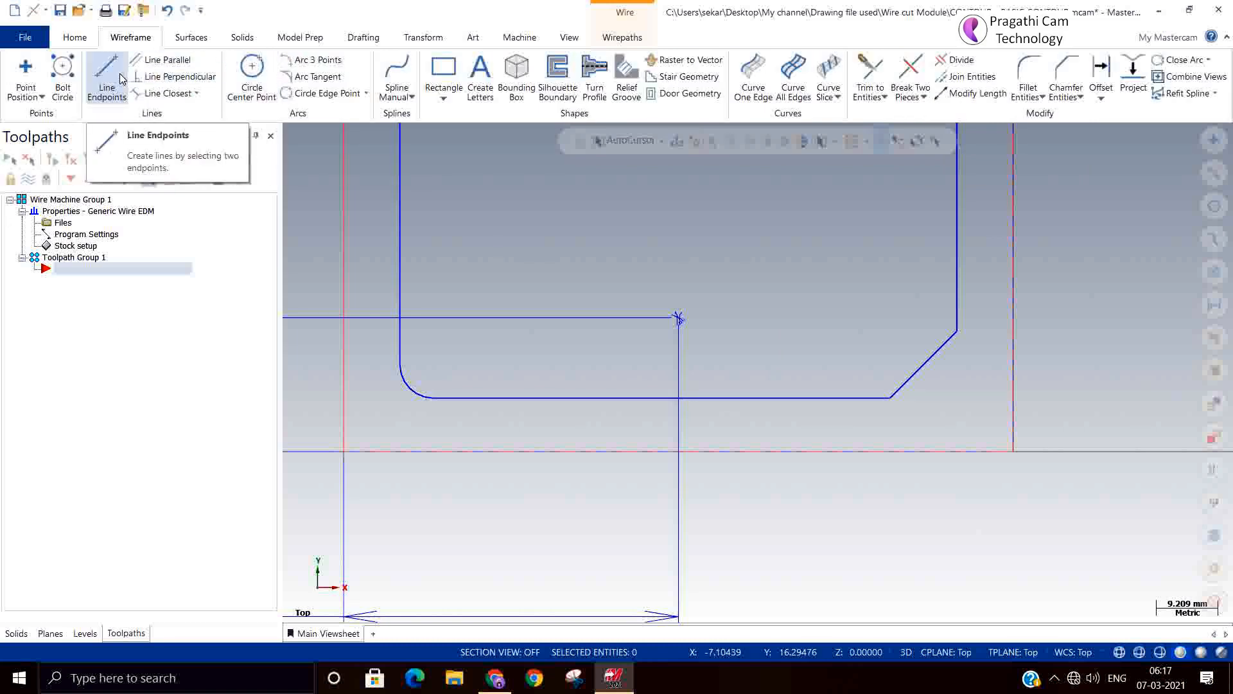
Step: Offset a copy of the rectangle's Y-axis edge 50 mm inward so that it passes through the thread point
click(1101, 77)
click(344, 374)
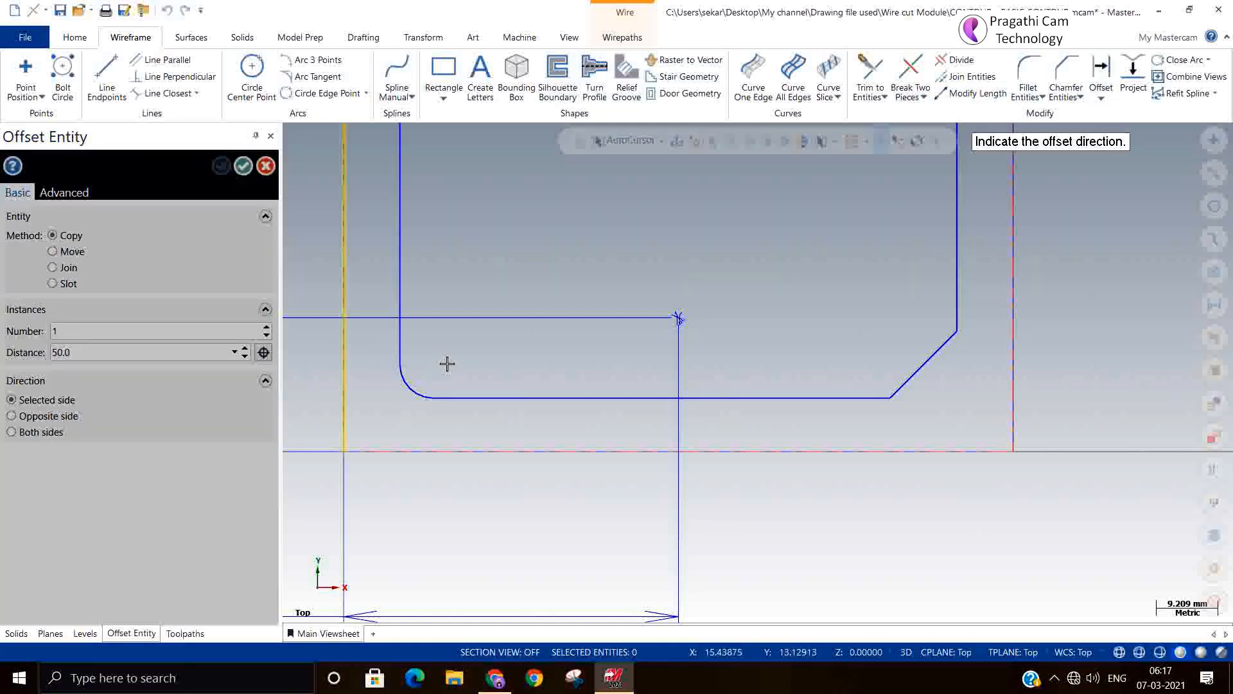
click(447, 364)
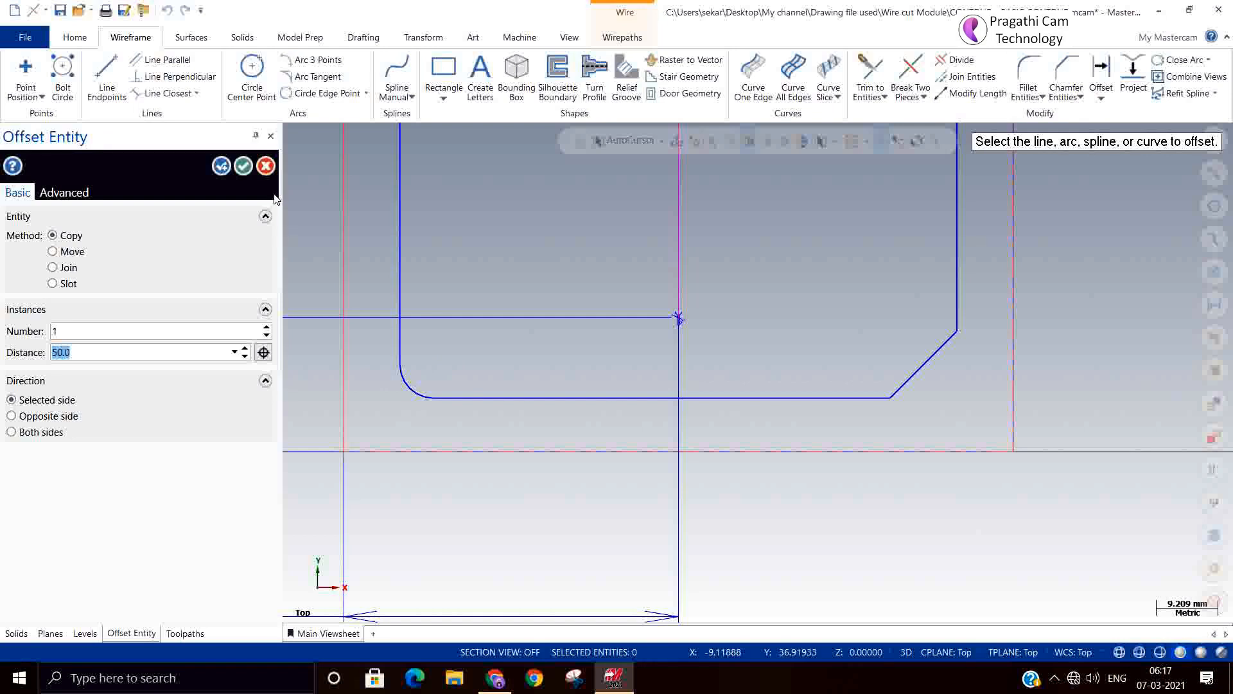
click(243, 166)
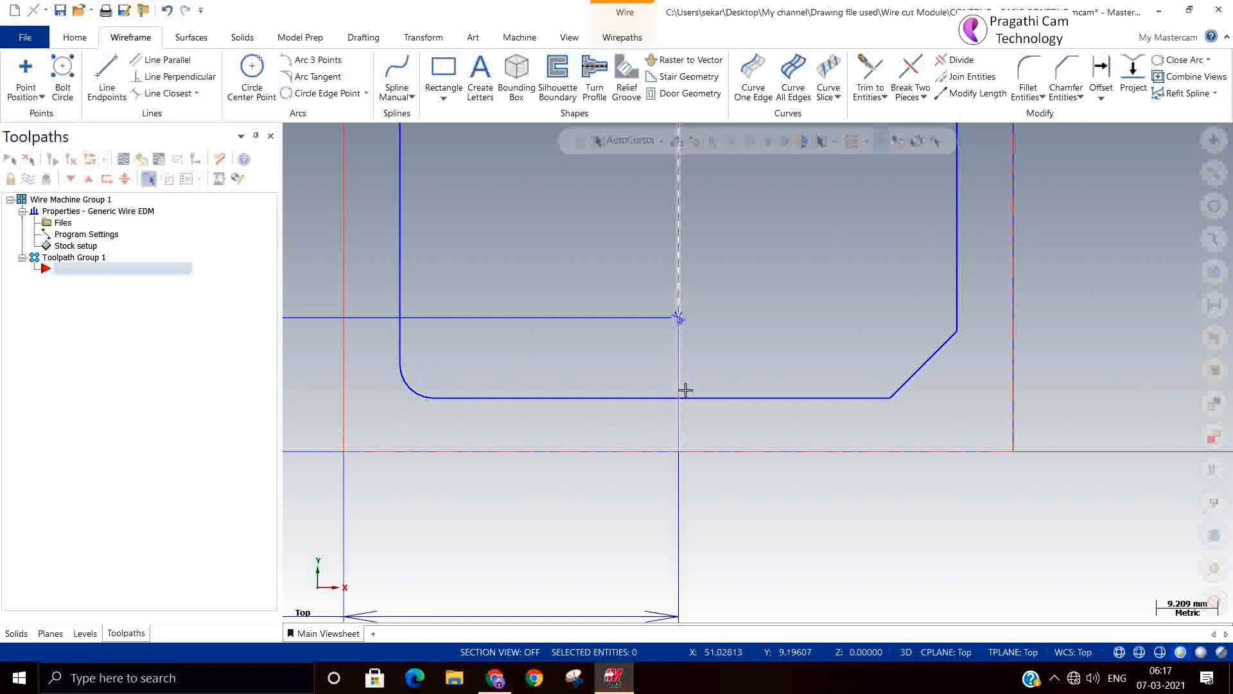
Step: Break the contour's lower line in two where the offset line crosses it, and delete the offset line
click(909, 69)
click(686, 397)
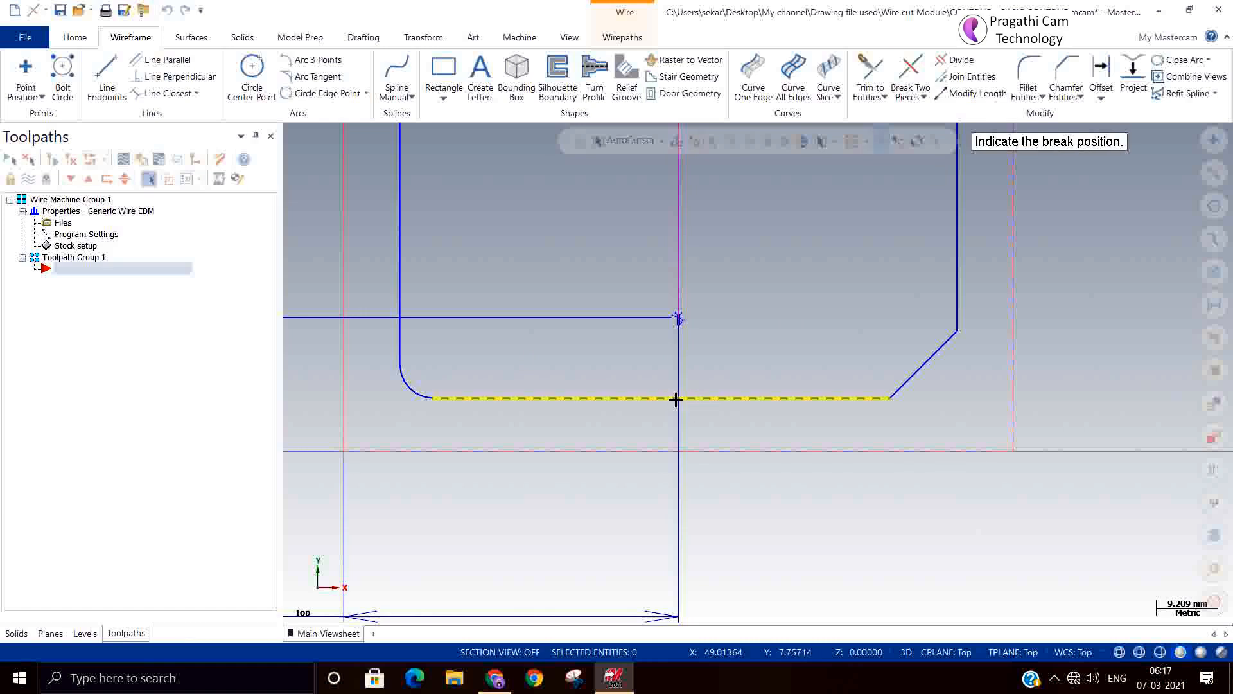
click(679, 398)
click(679, 399)
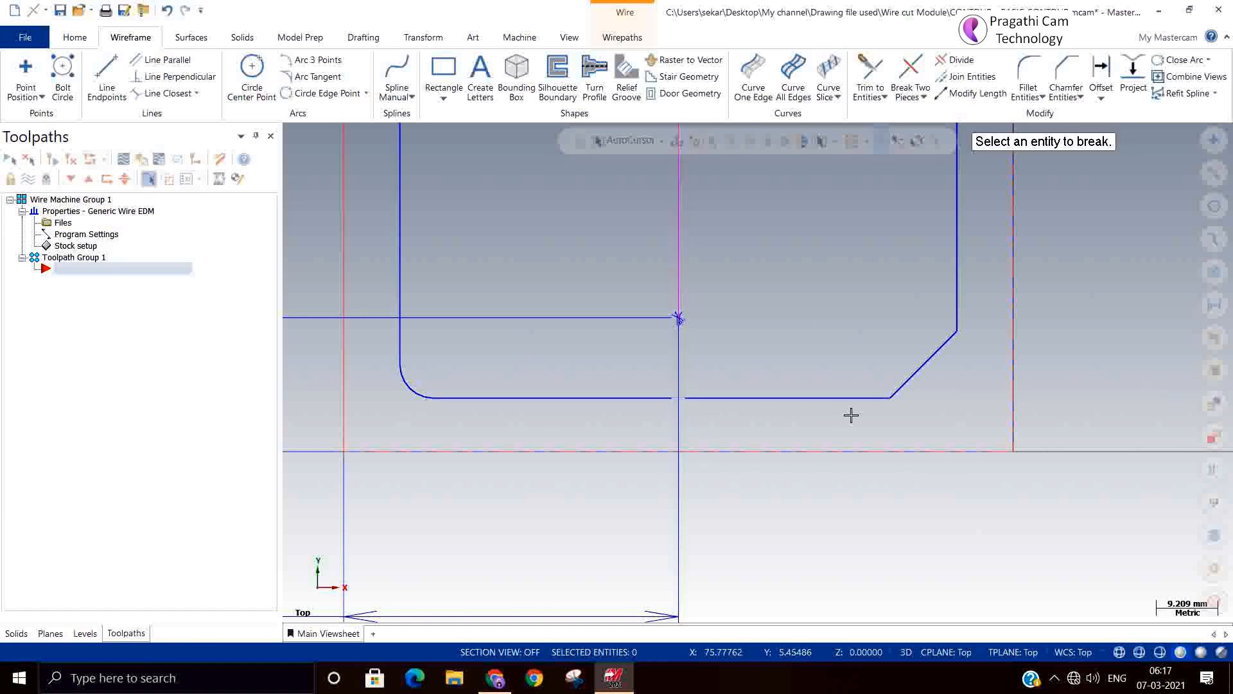
key(Escape)
click(680, 257)
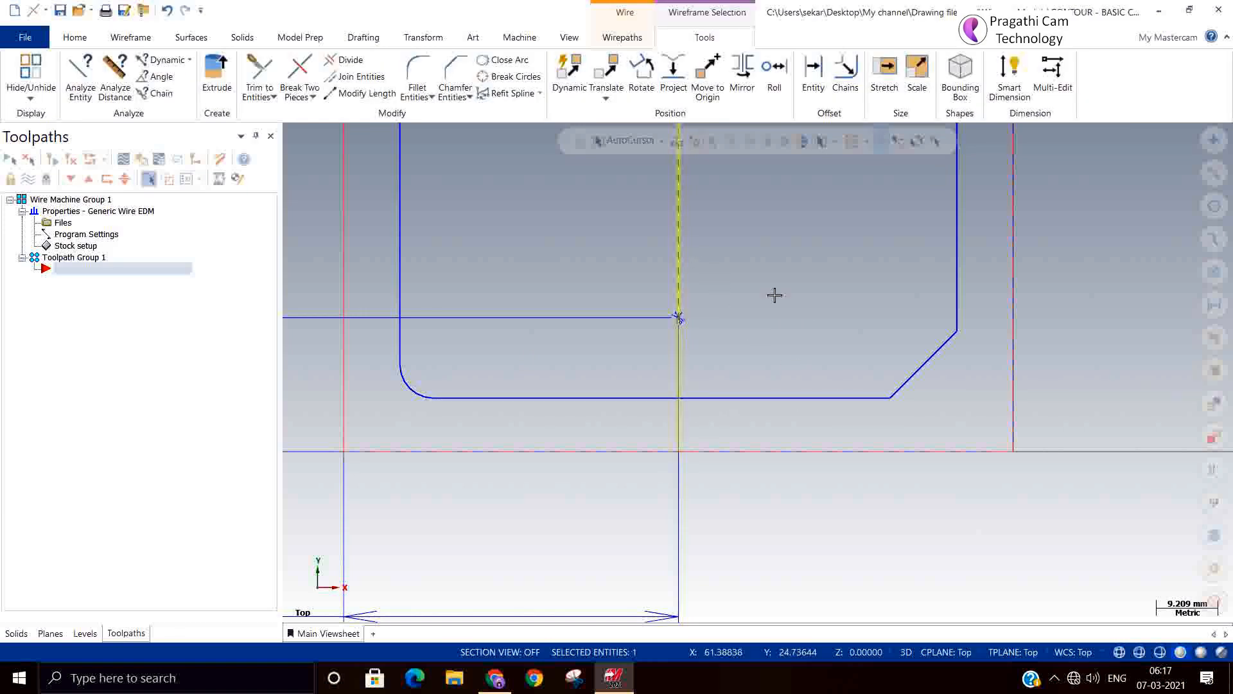
key(Delete)
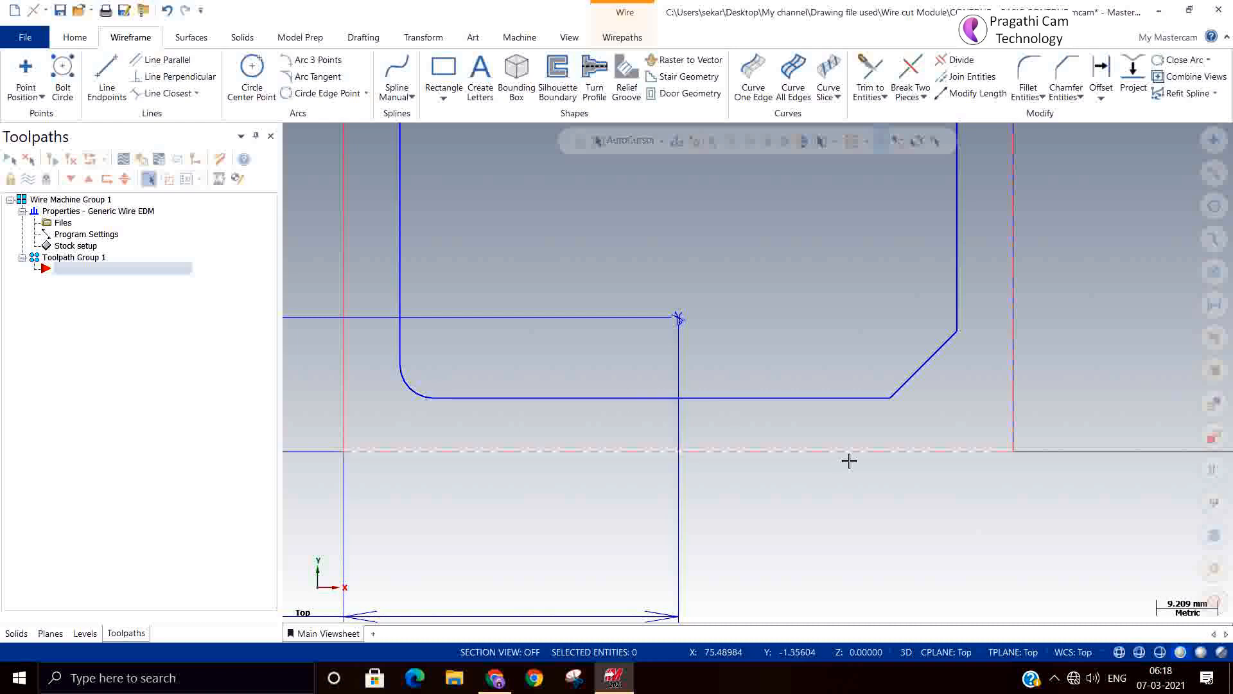
Step: In the isometric view, move both thread-point dimensions to level 1 with active-level use off, naming the level Dim
right_click(849, 461)
click(928, 344)
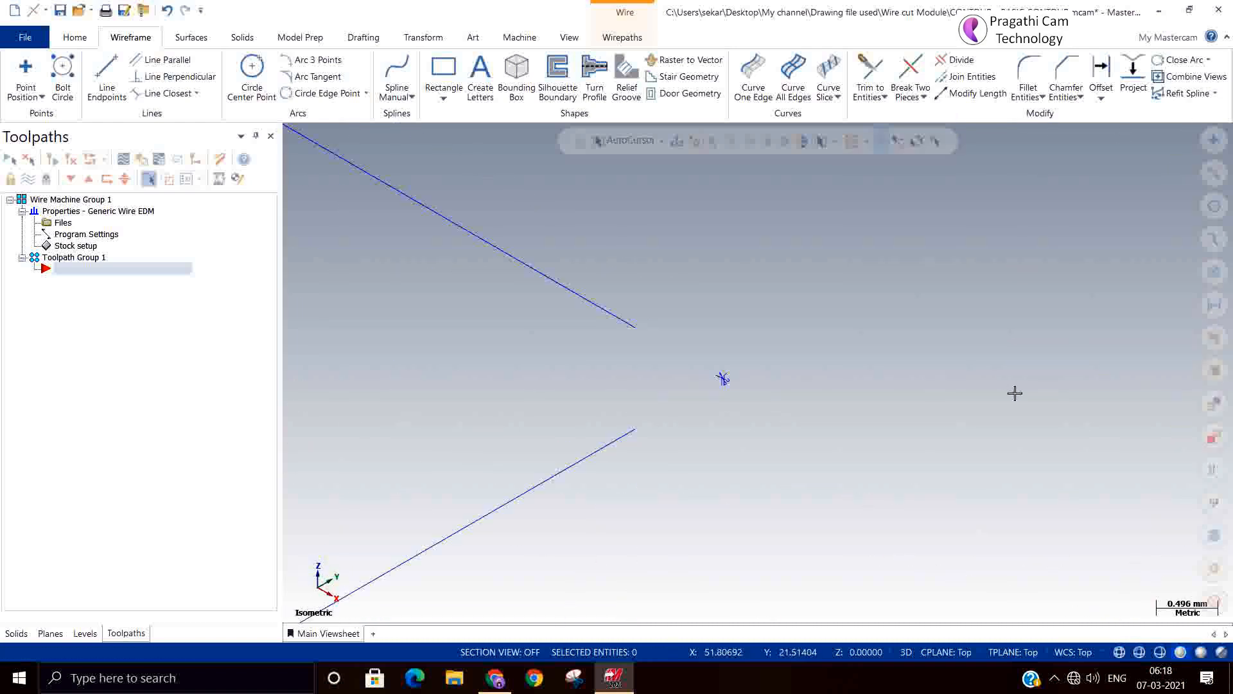
scroll(1008, 347, down, 10)
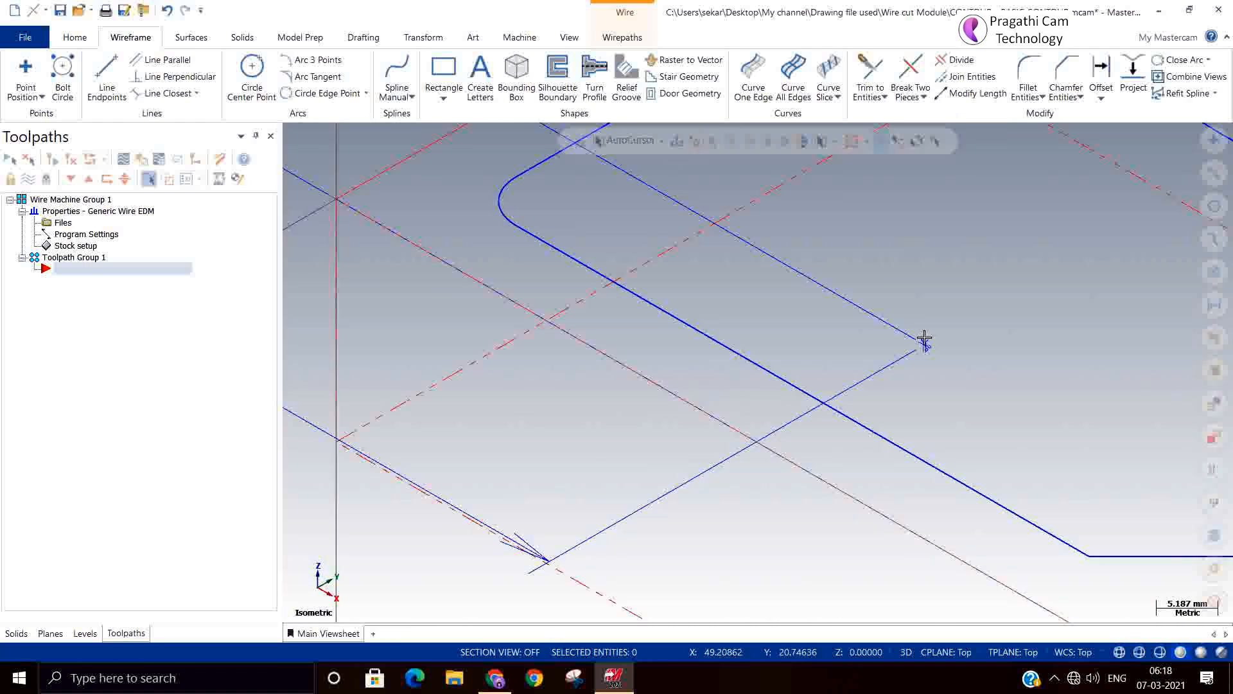
scroll(924, 341, down, 6)
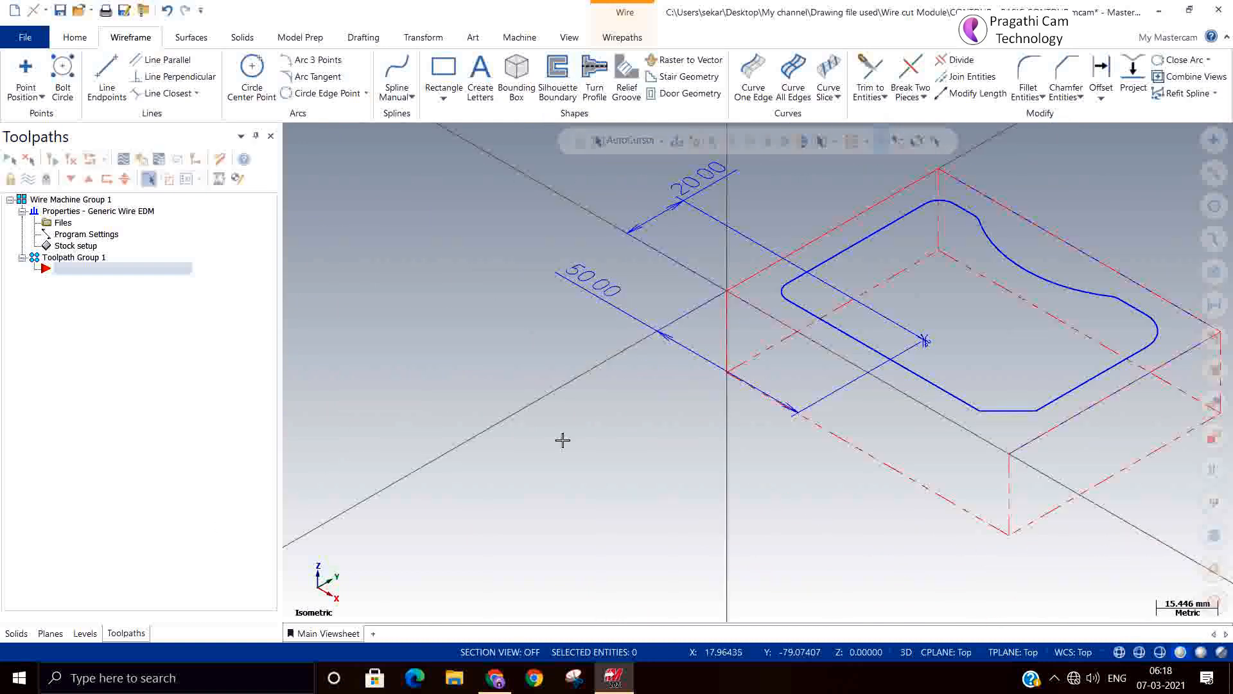
click(679, 341)
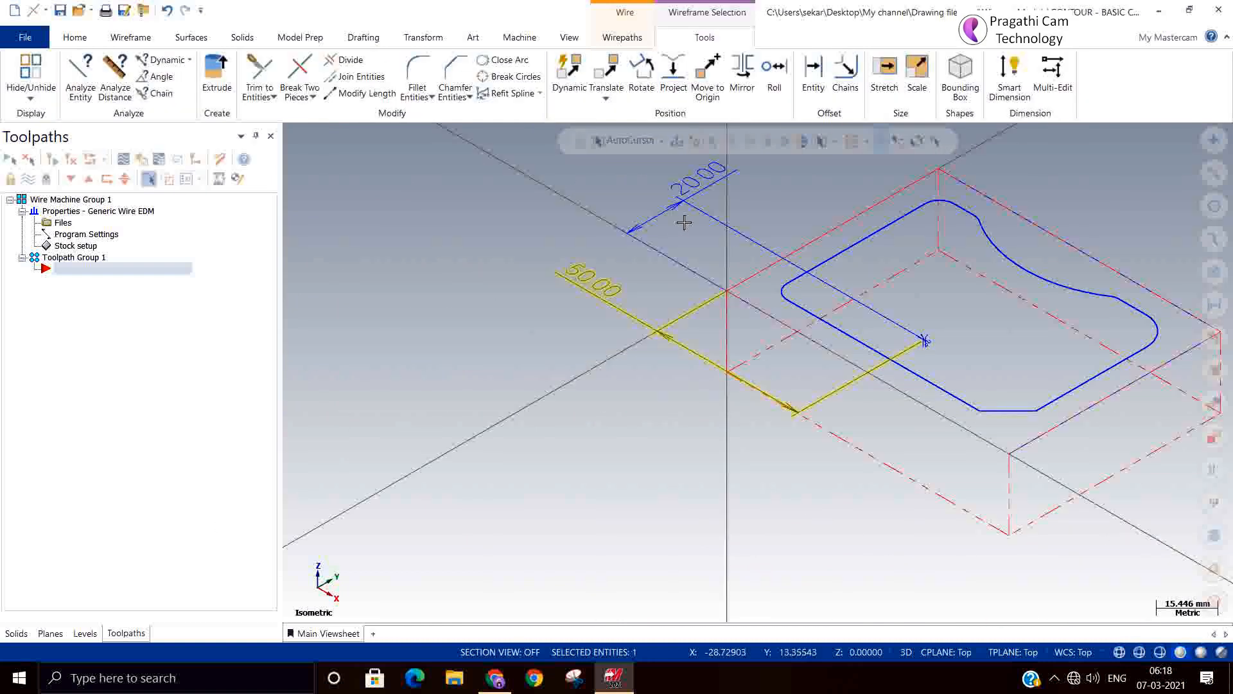
click(686, 207)
right_click(559, 294)
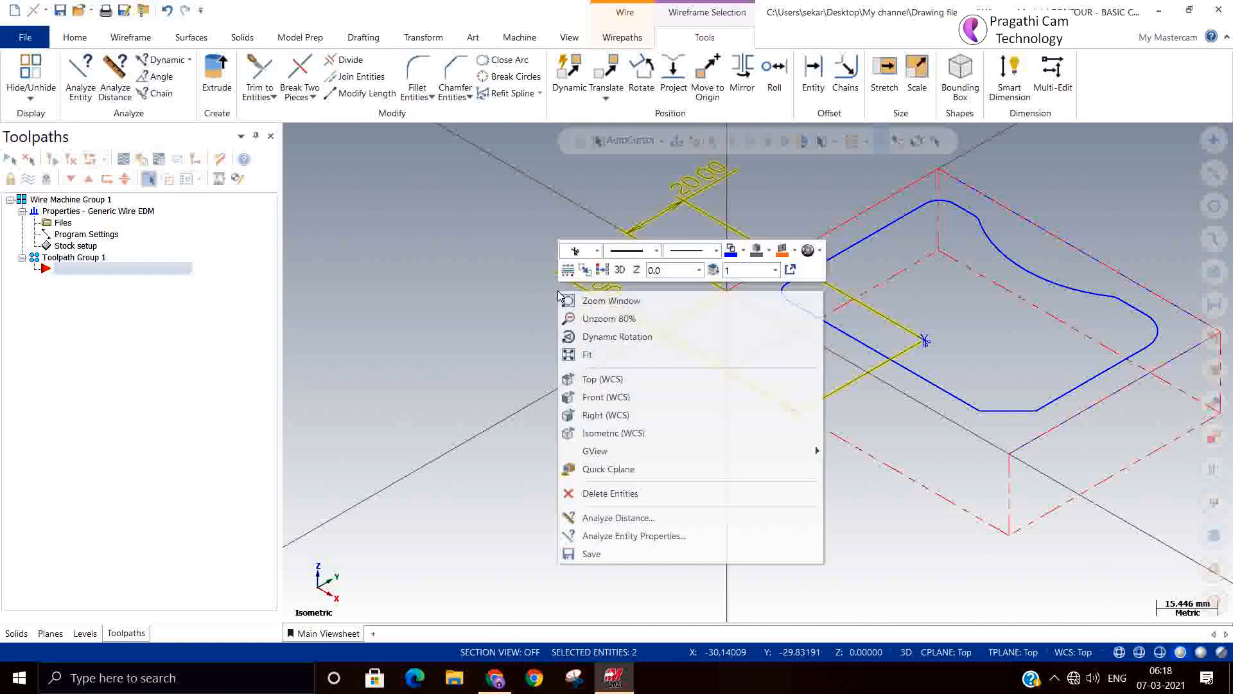
click(713, 270)
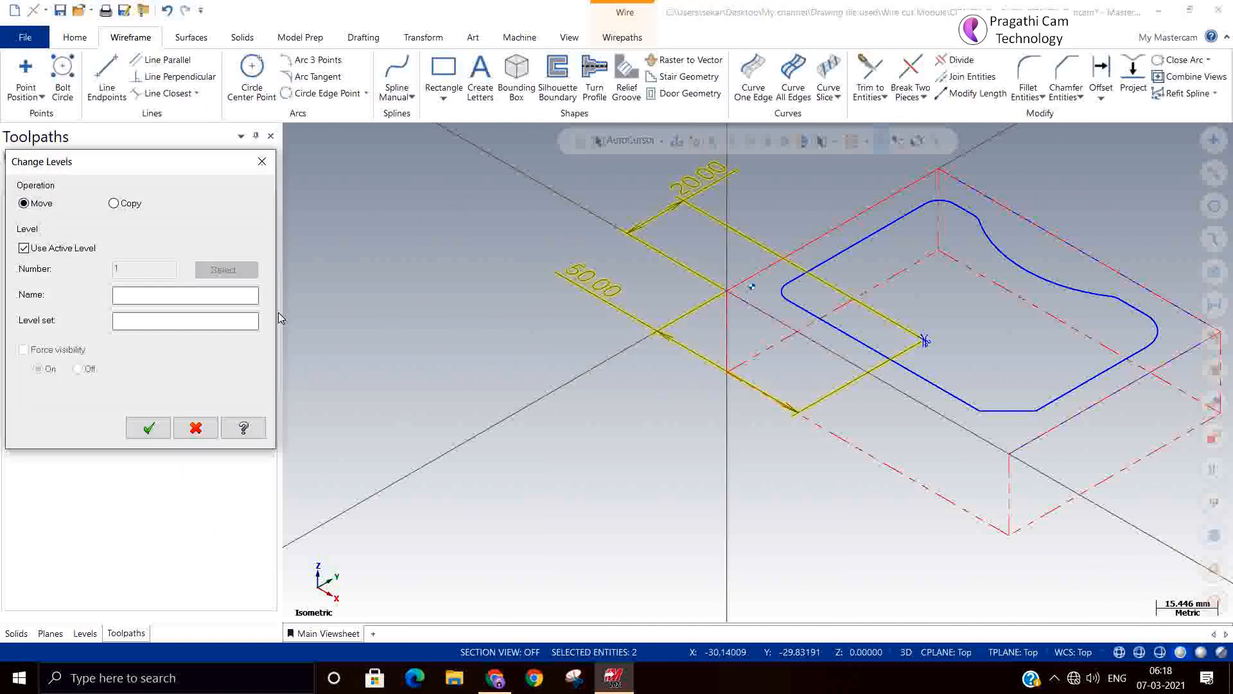
click(65, 249)
click(147, 297)
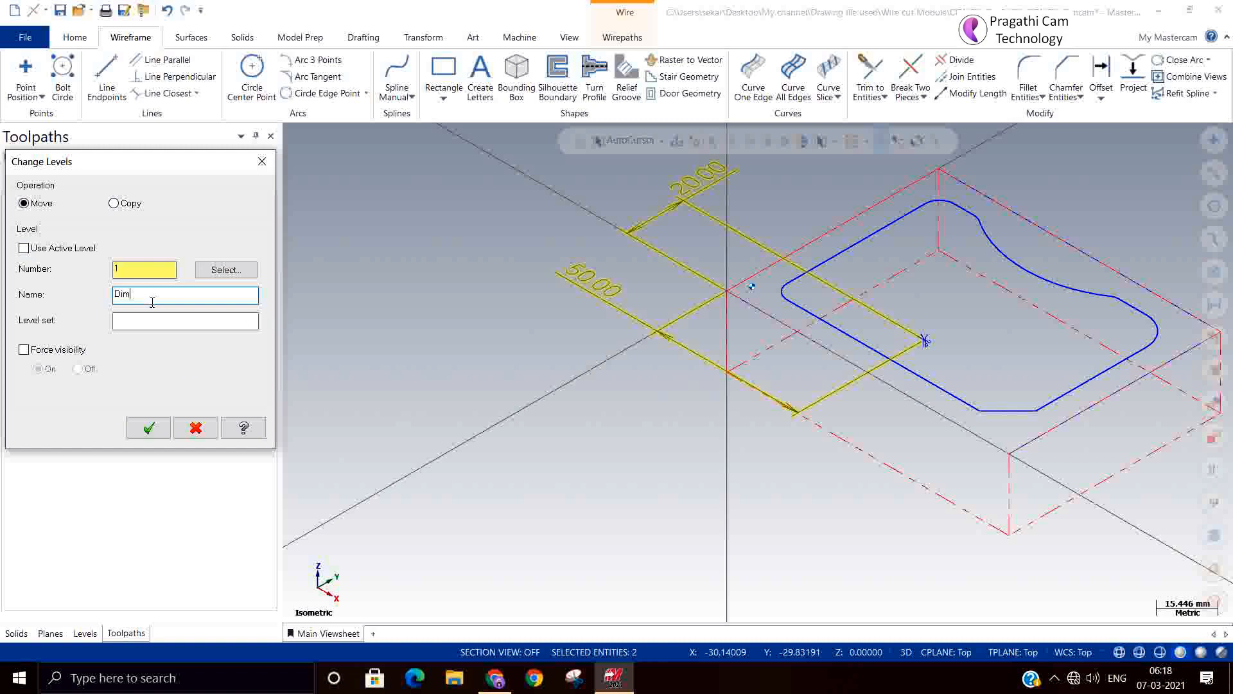
click(149, 428)
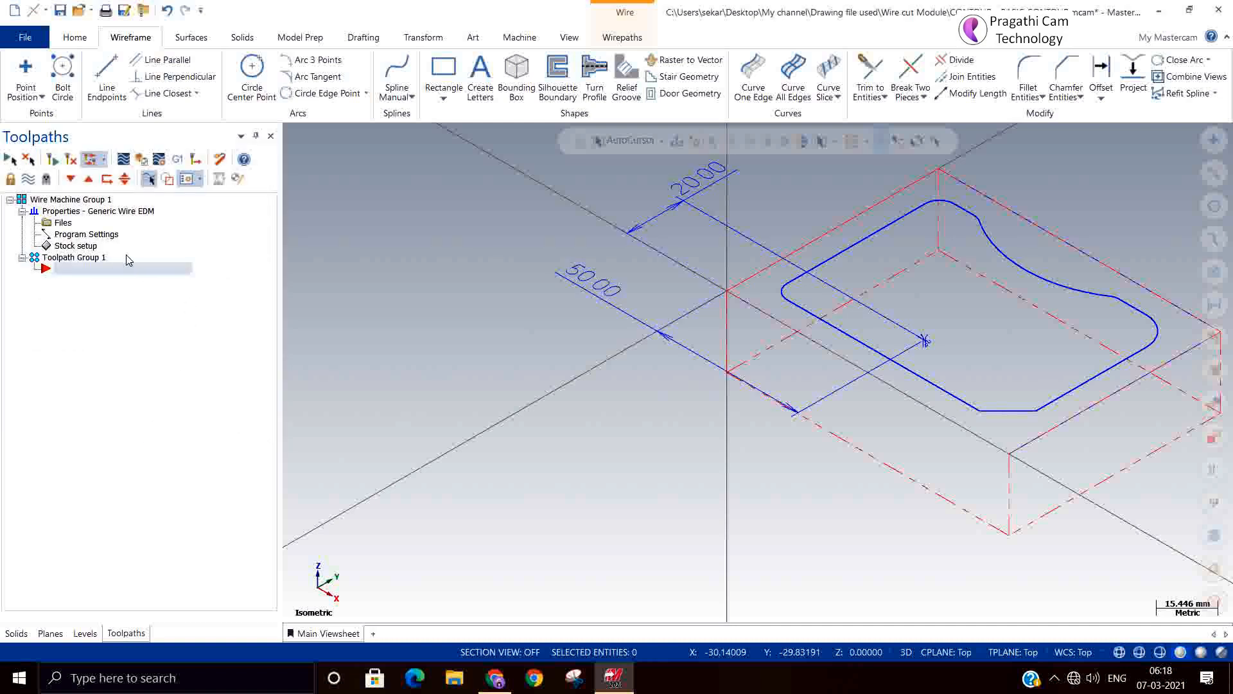
Step: Move both thread-point dimensions to level 100 with active-level use off, naming the level dimension
click(84, 632)
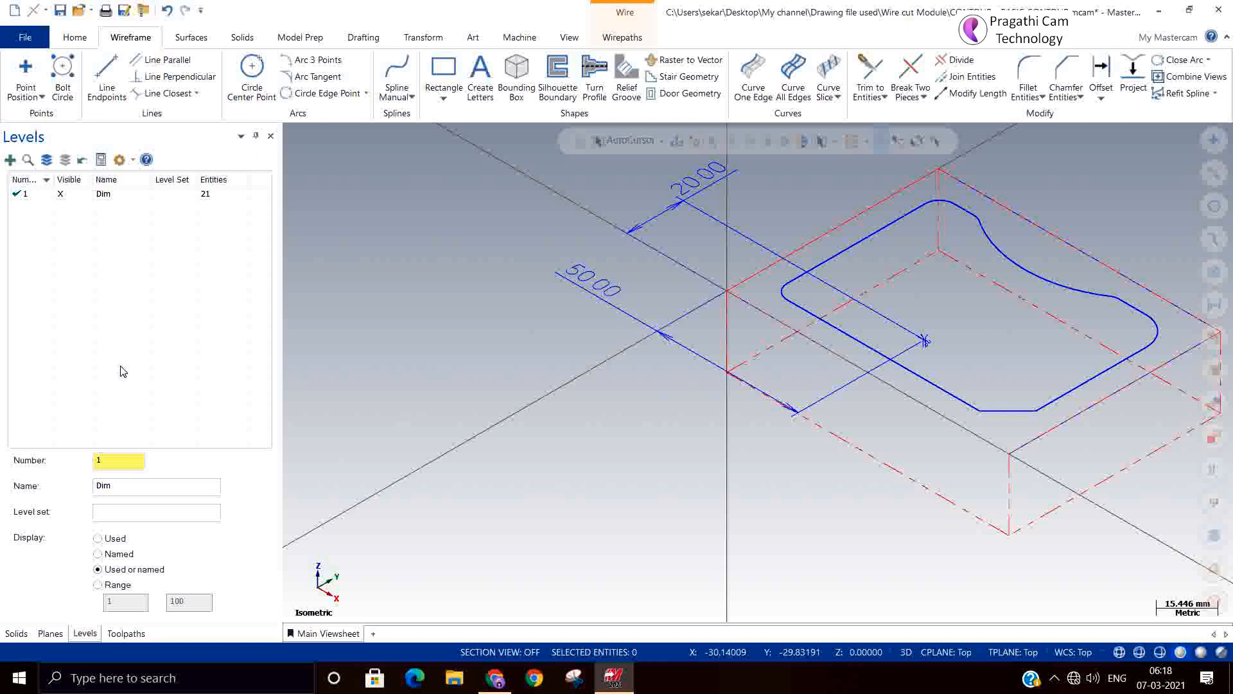
click(608, 302)
click(745, 230)
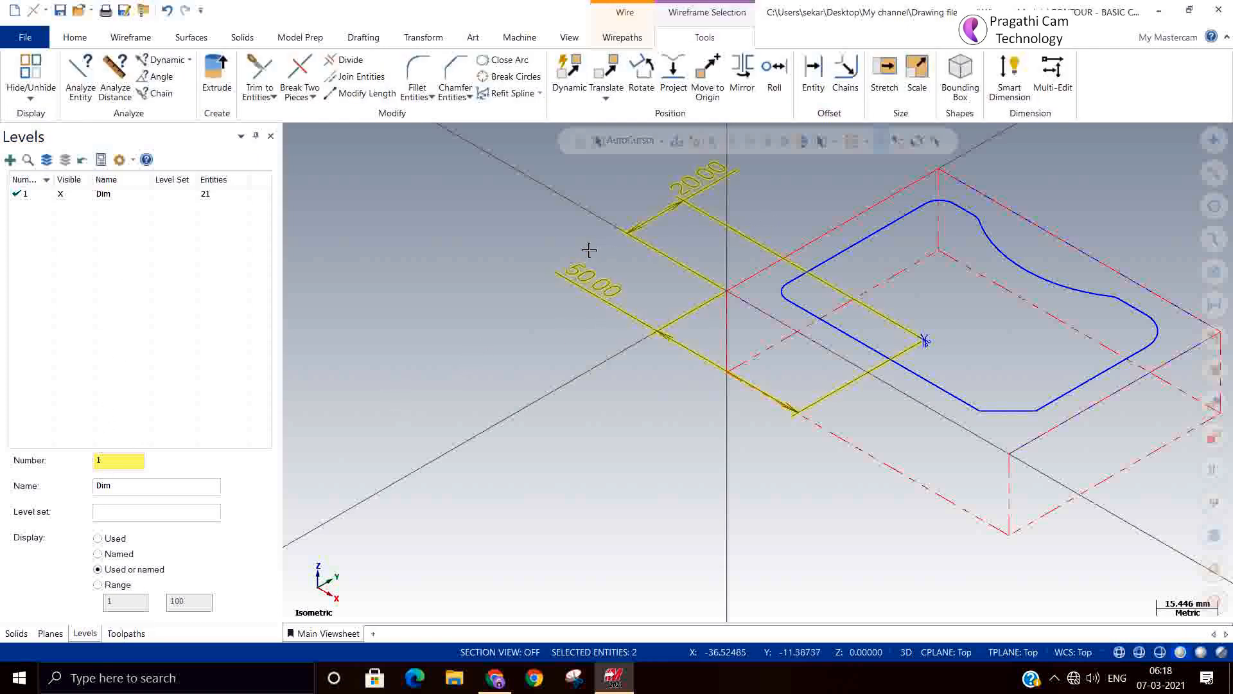
right_click(643, 230)
click(693, 219)
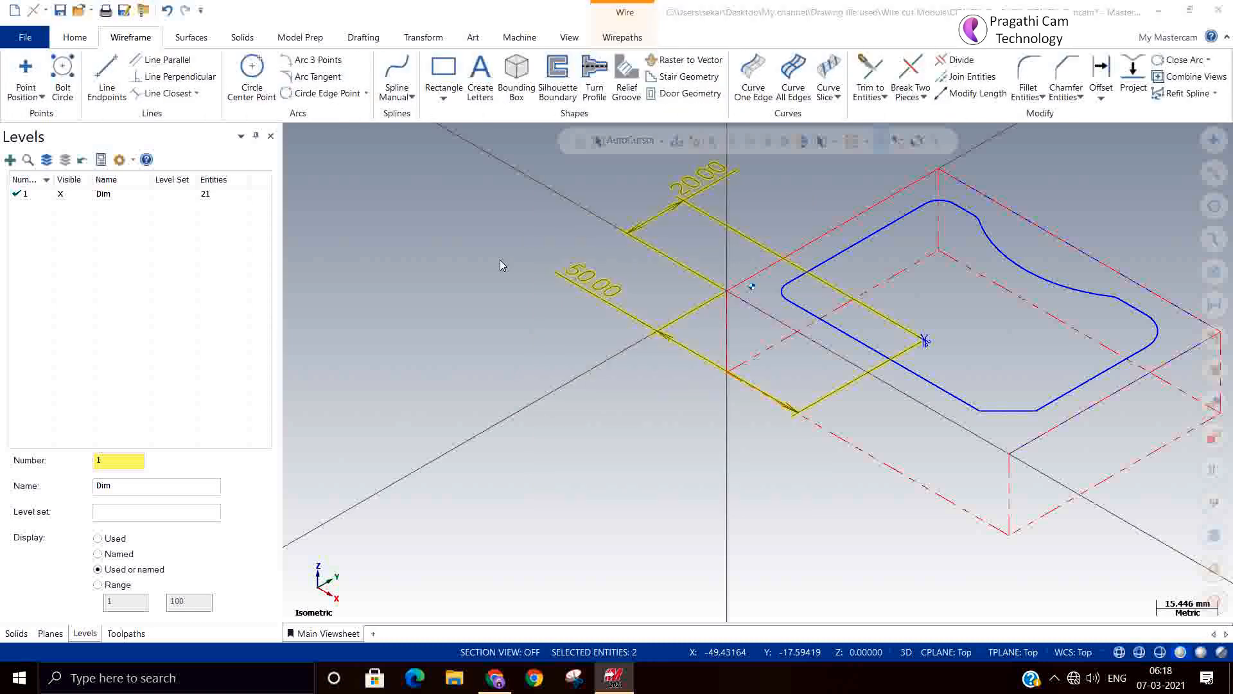
drag(140, 266, 25, 244)
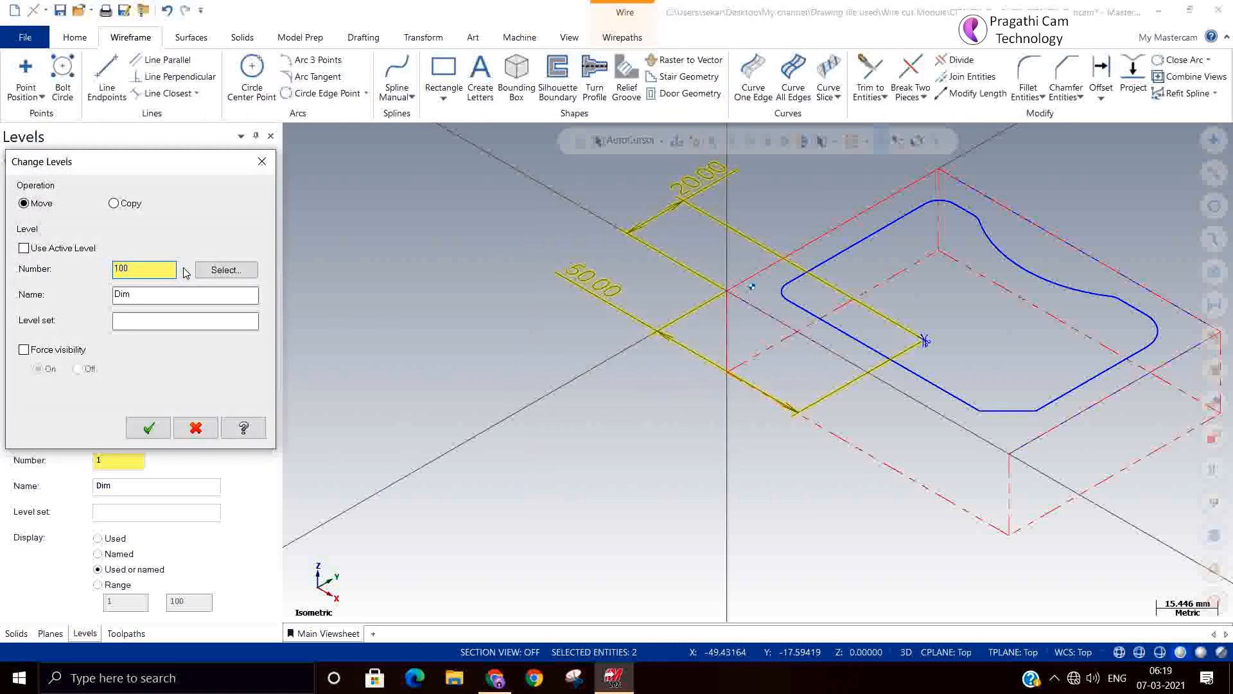
double_click(157, 295)
key(BackSpace)
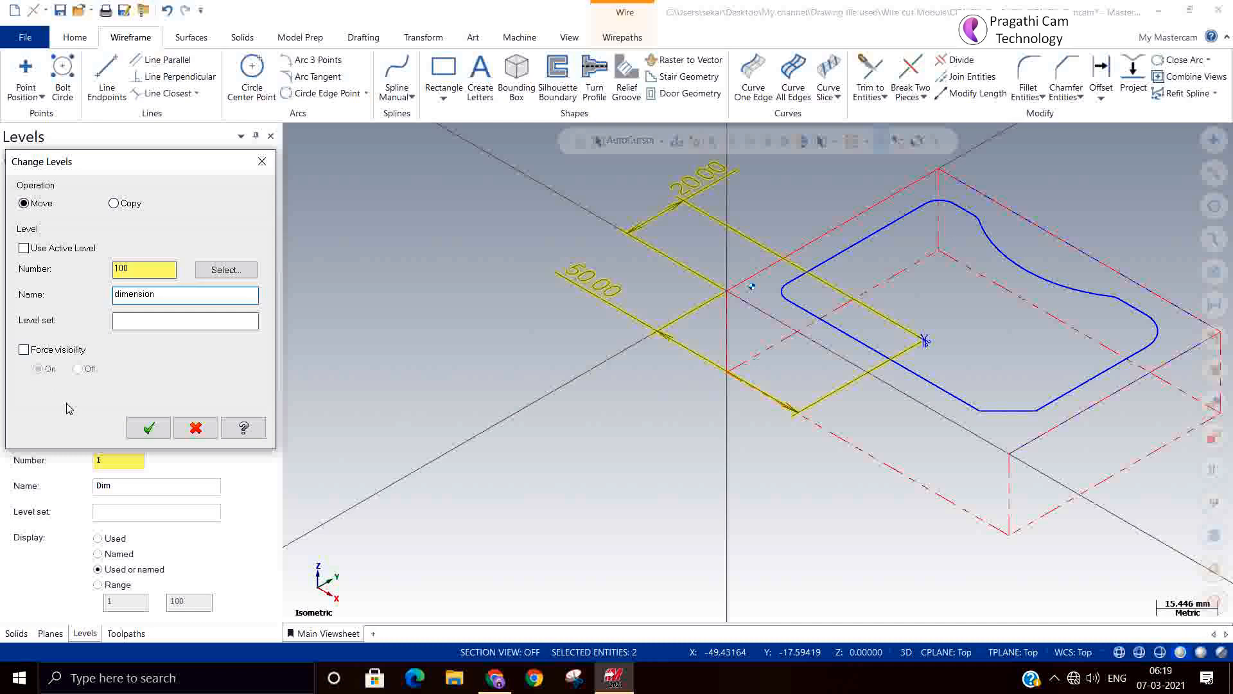
click(148, 427)
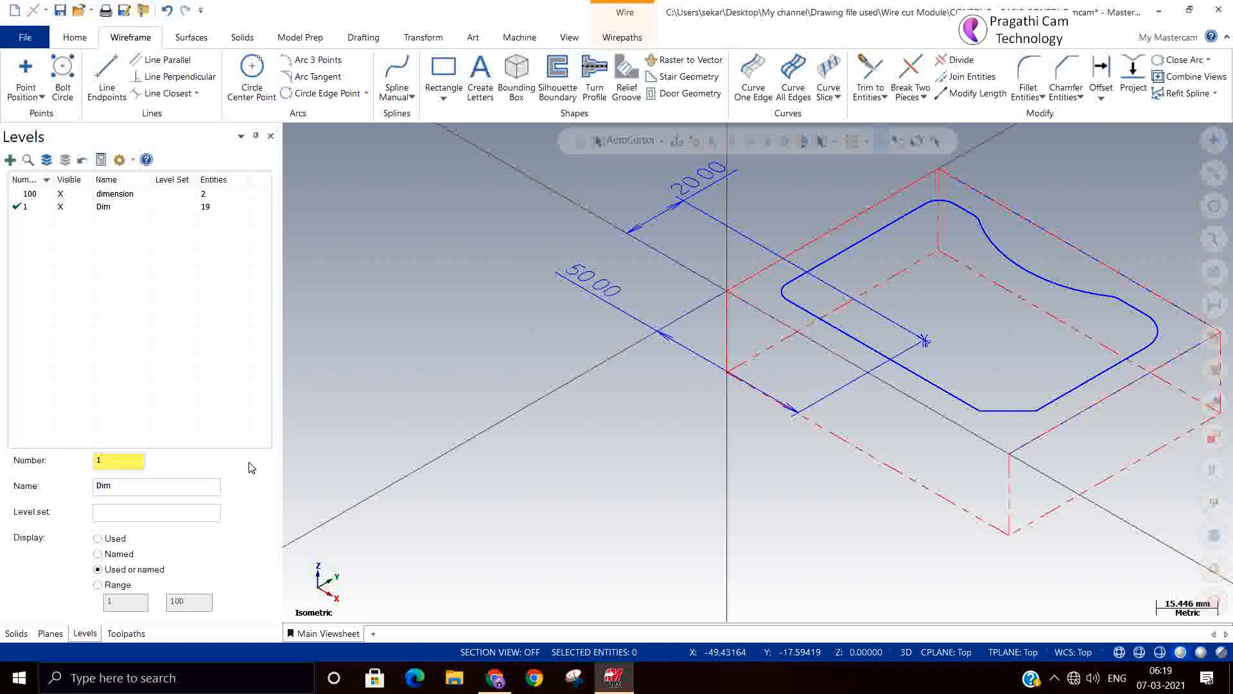
Step: Hide level 100, then return to the toolpath operations list and the wirepath commands
click(60, 194)
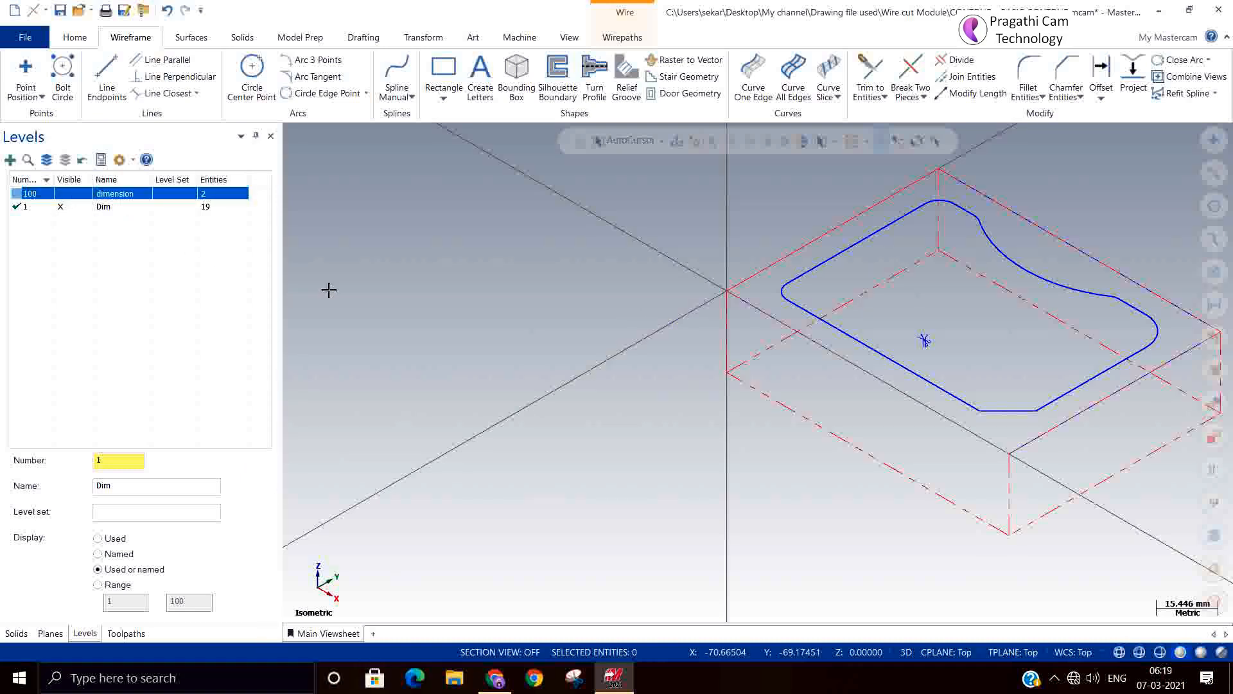
click(127, 633)
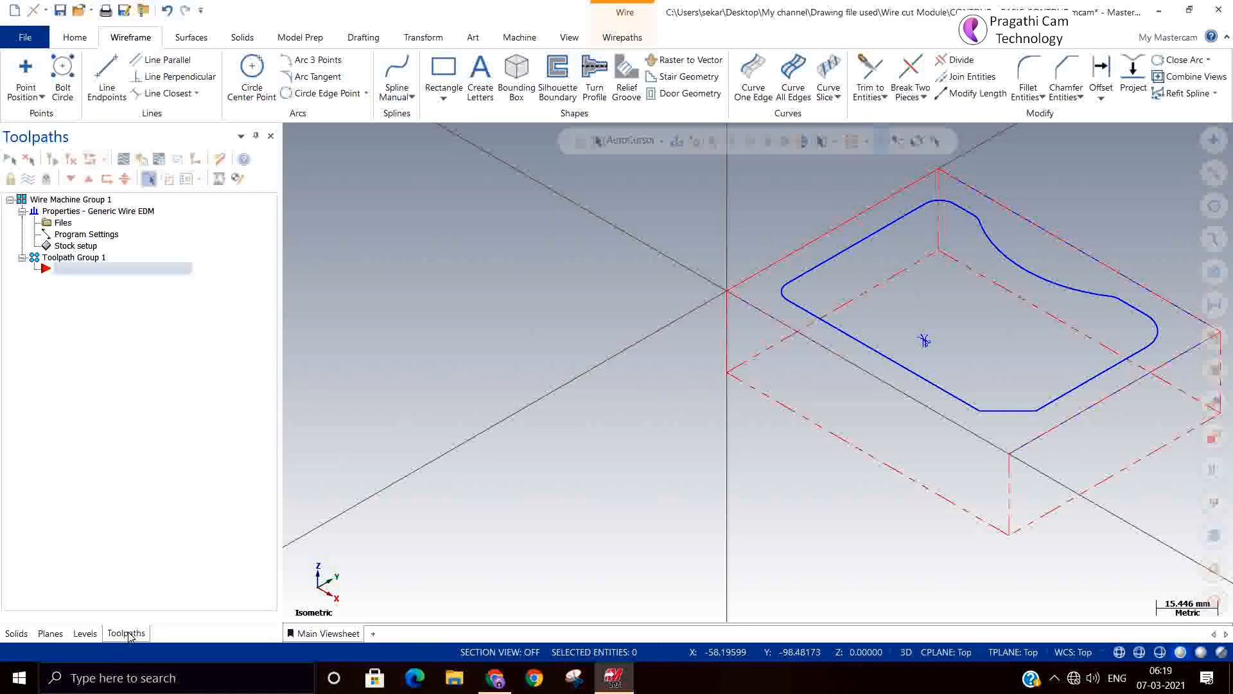
click(623, 37)
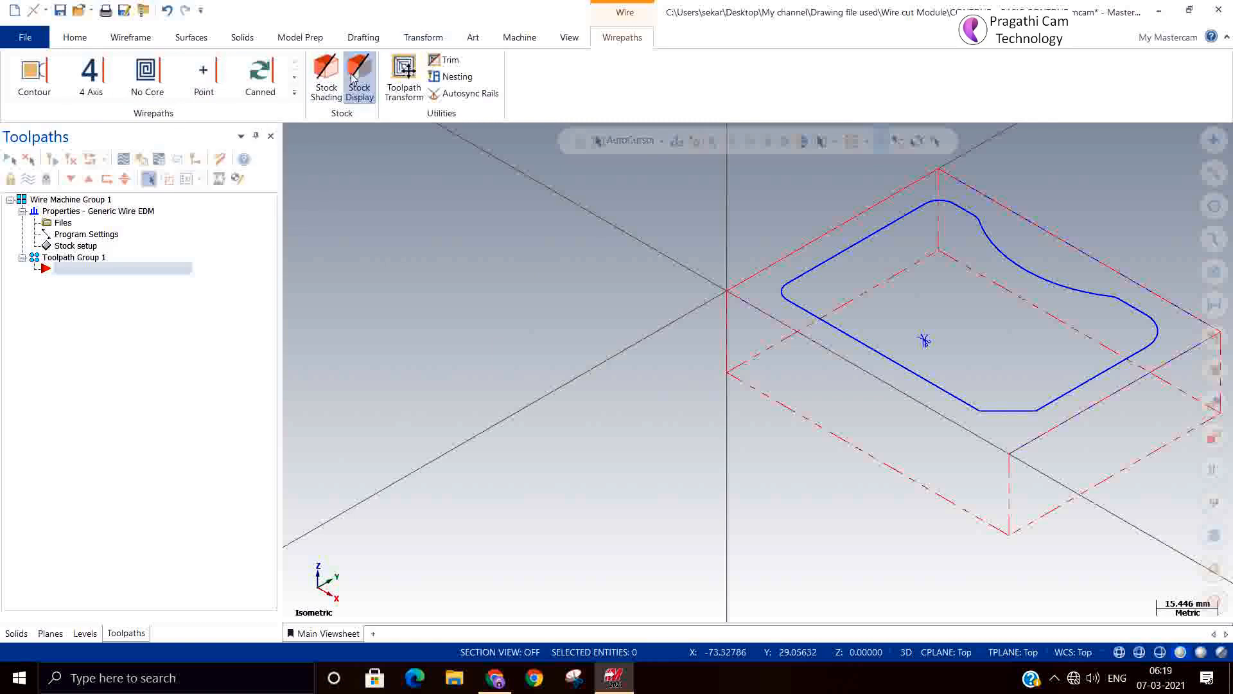
click(34, 75)
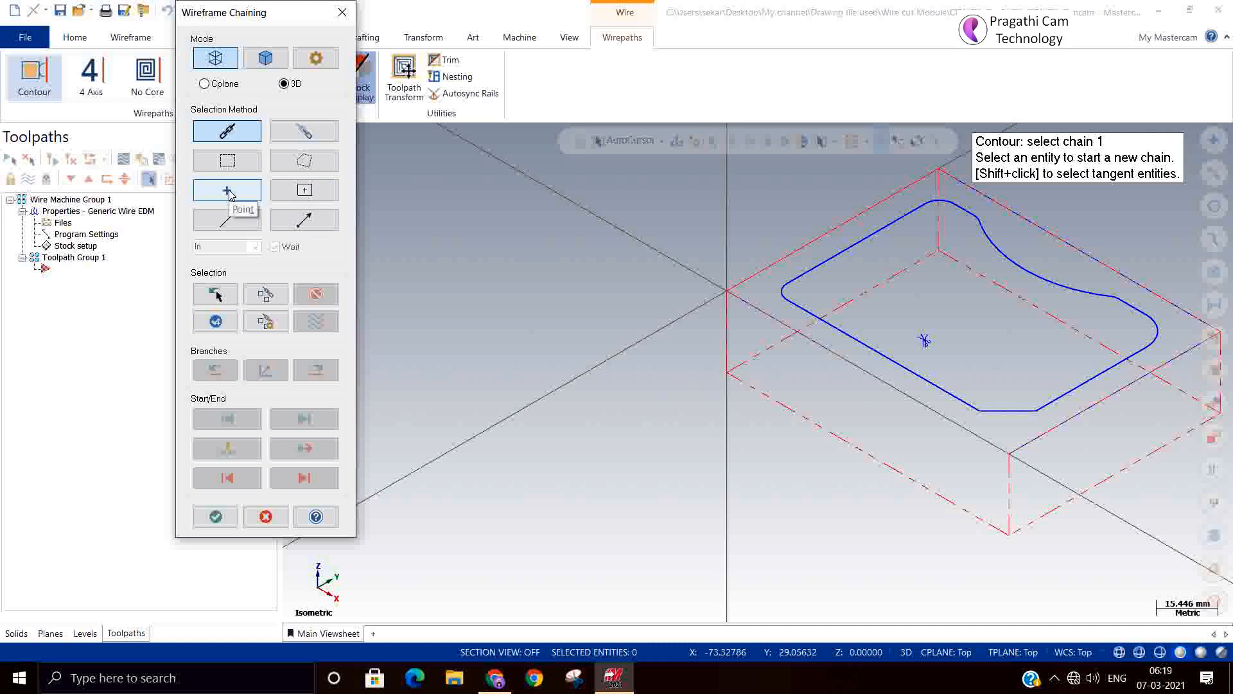
click(228, 192)
scroll(962, 347, up, 1)
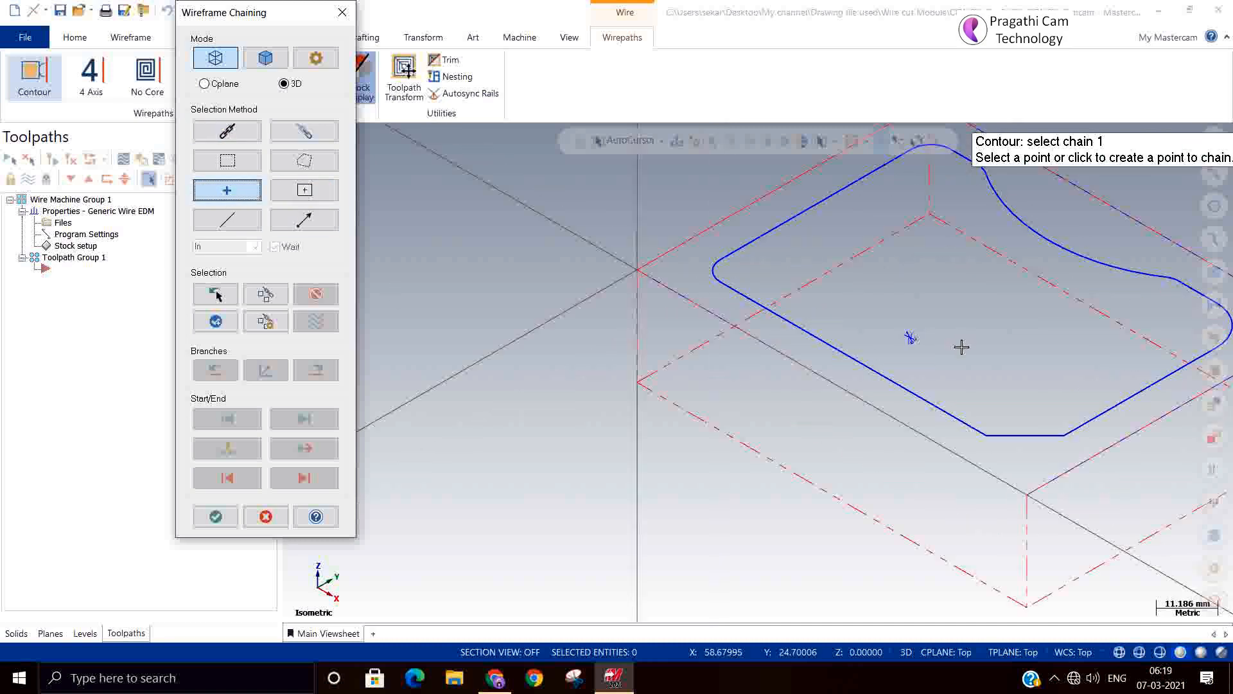
scroll(938, 340, up, 1)
click(901, 337)
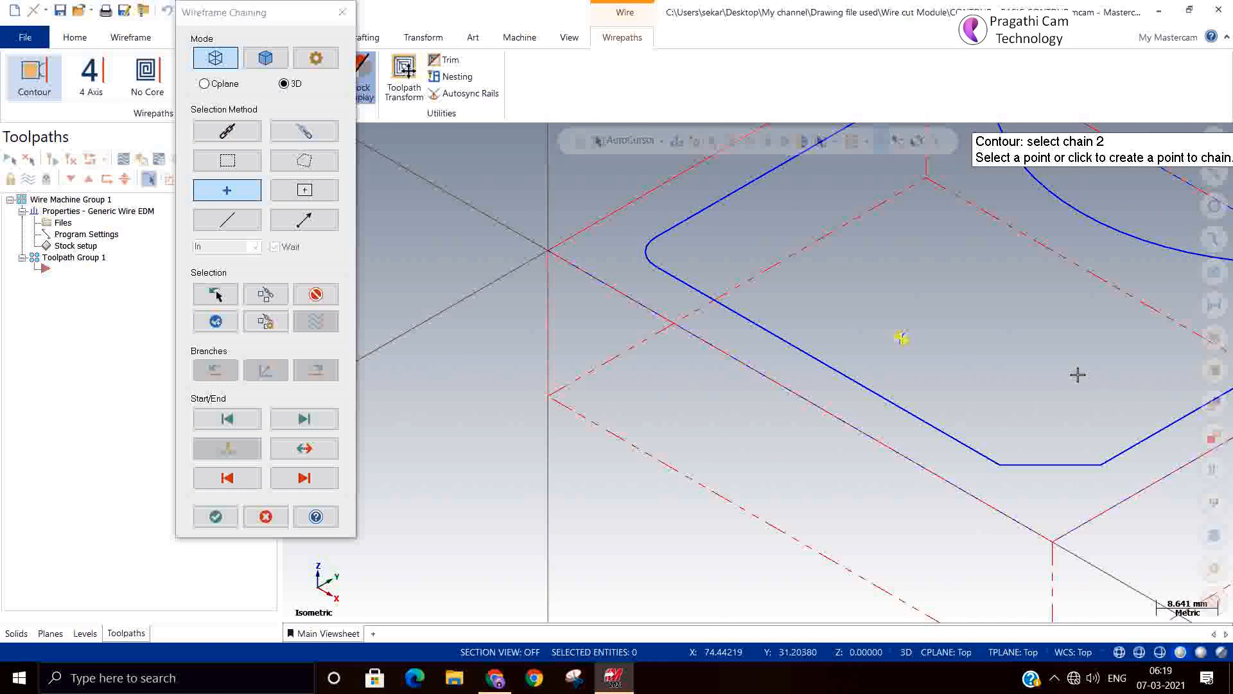
scroll(942, 336, up, 2)
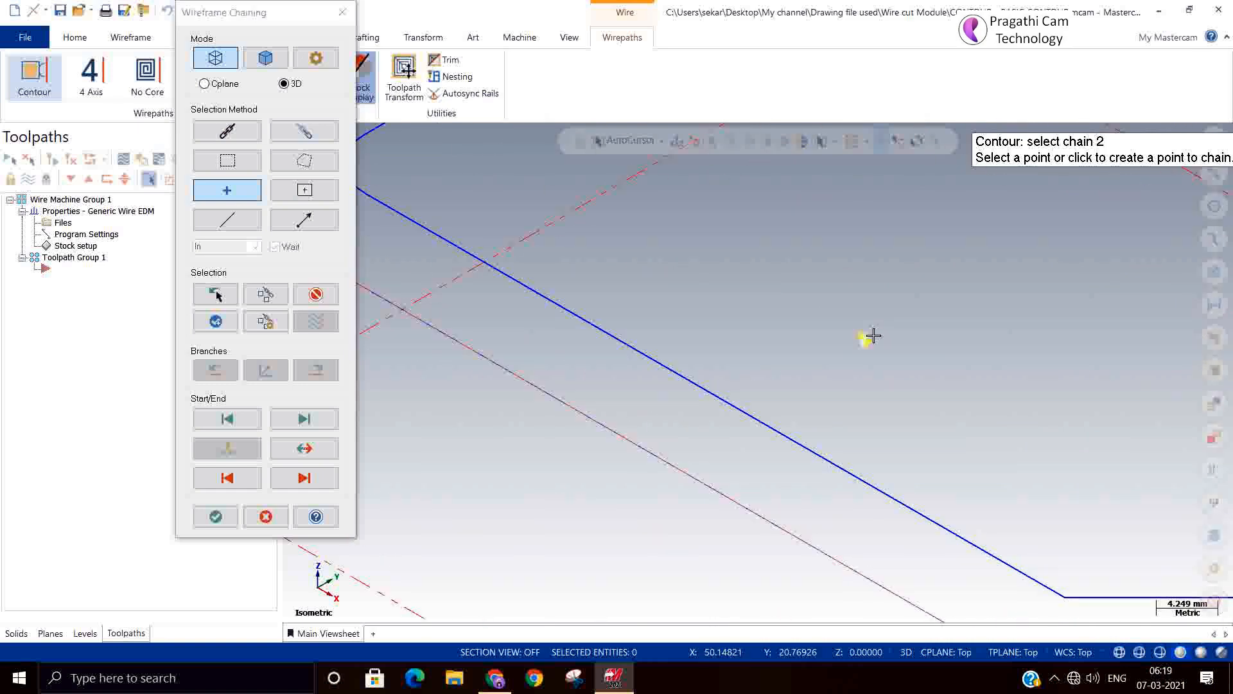
click(867, 338)
scroll(838, 306, up, 1)
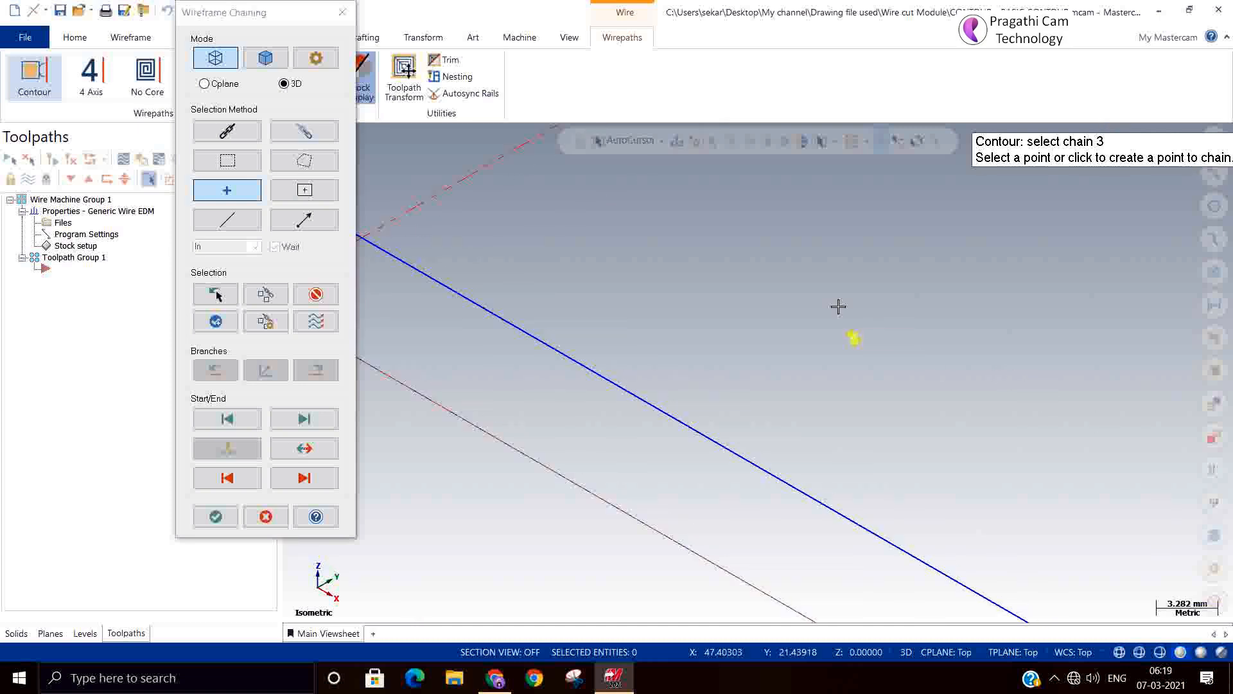
scroll(838, 307, up, 1)
click(325, 294)
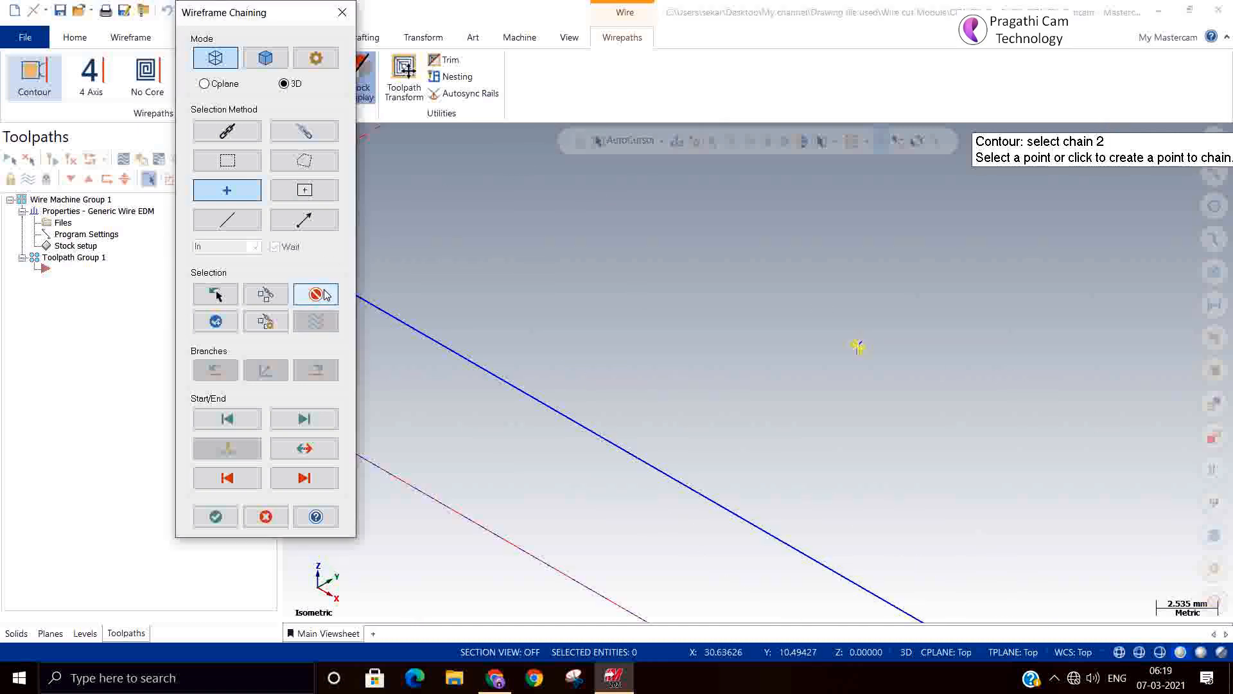
click(326, 294)
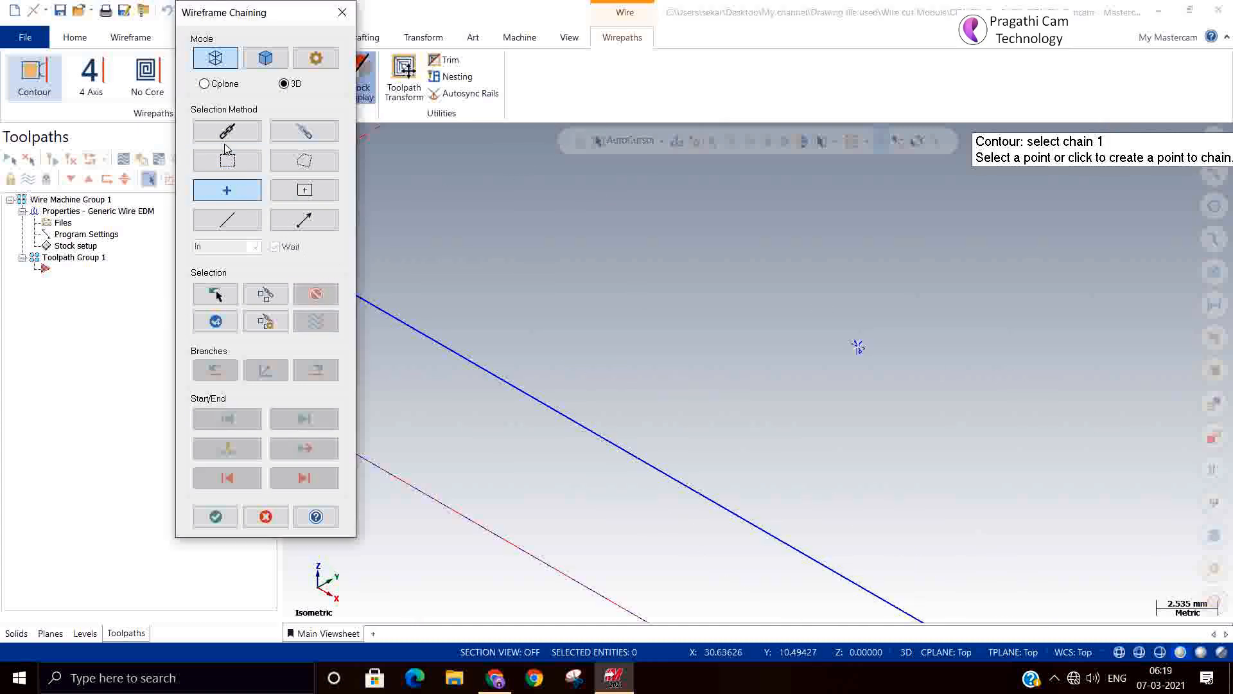
scroll(844, 331, up, 1)
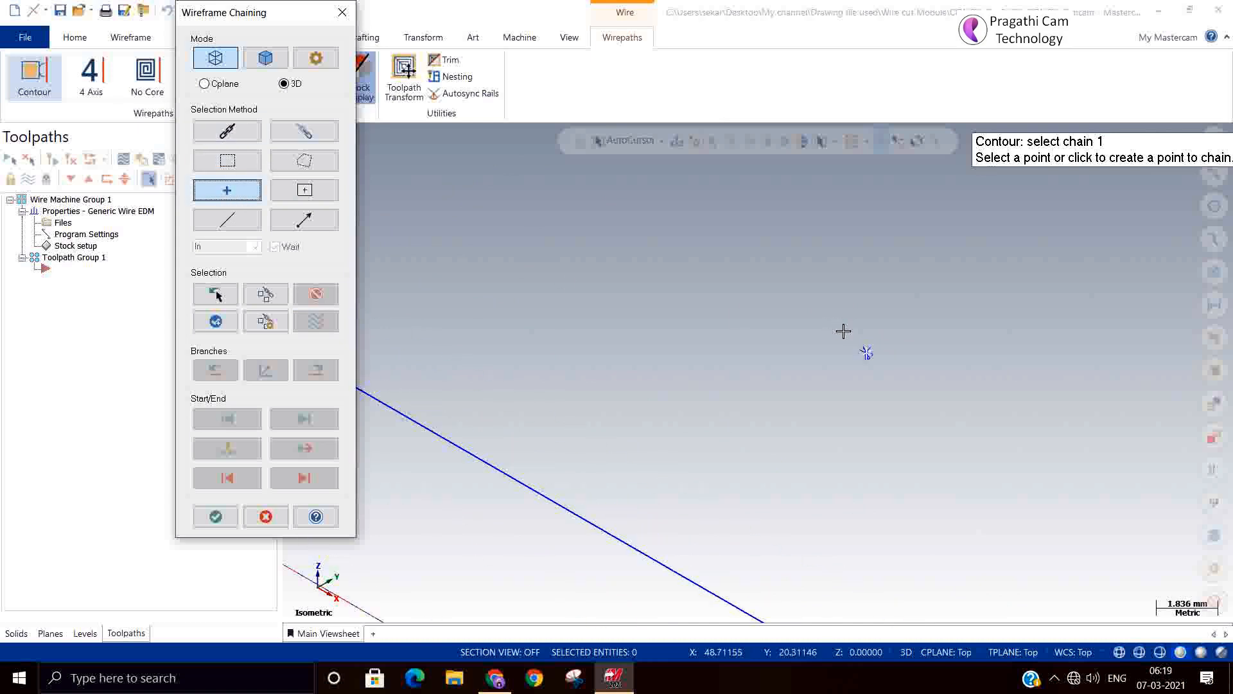
scroll(844, 331, up, 1)
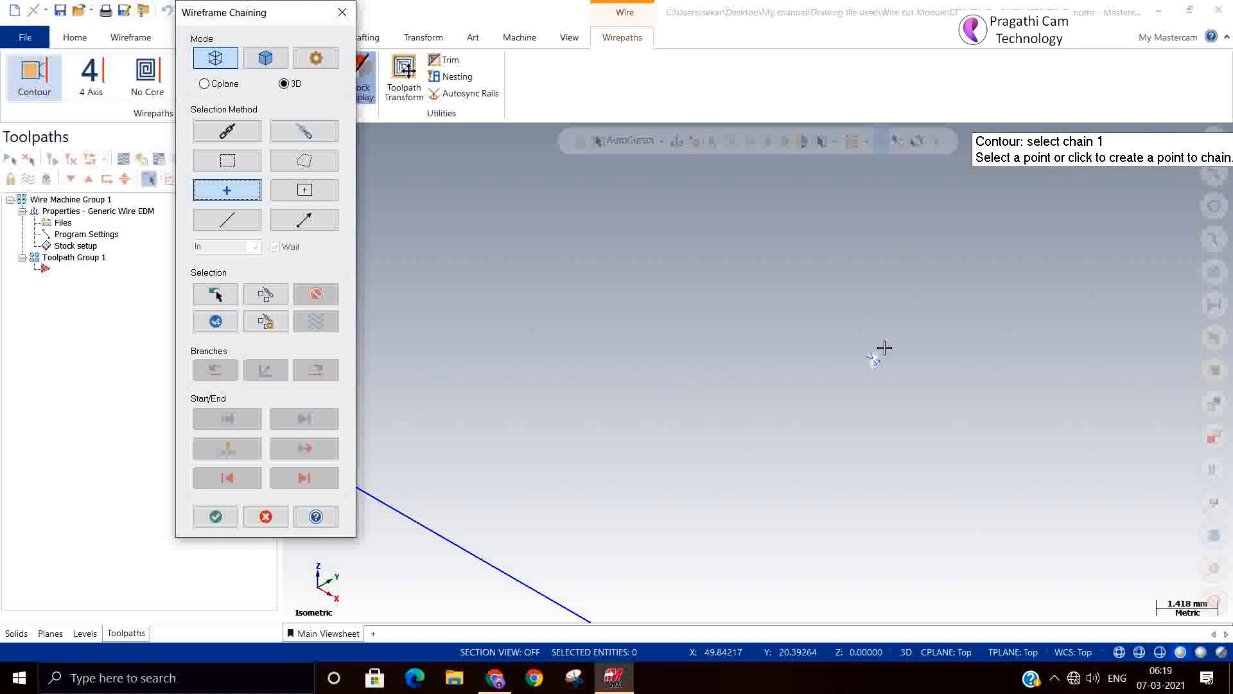
click(873, 351)
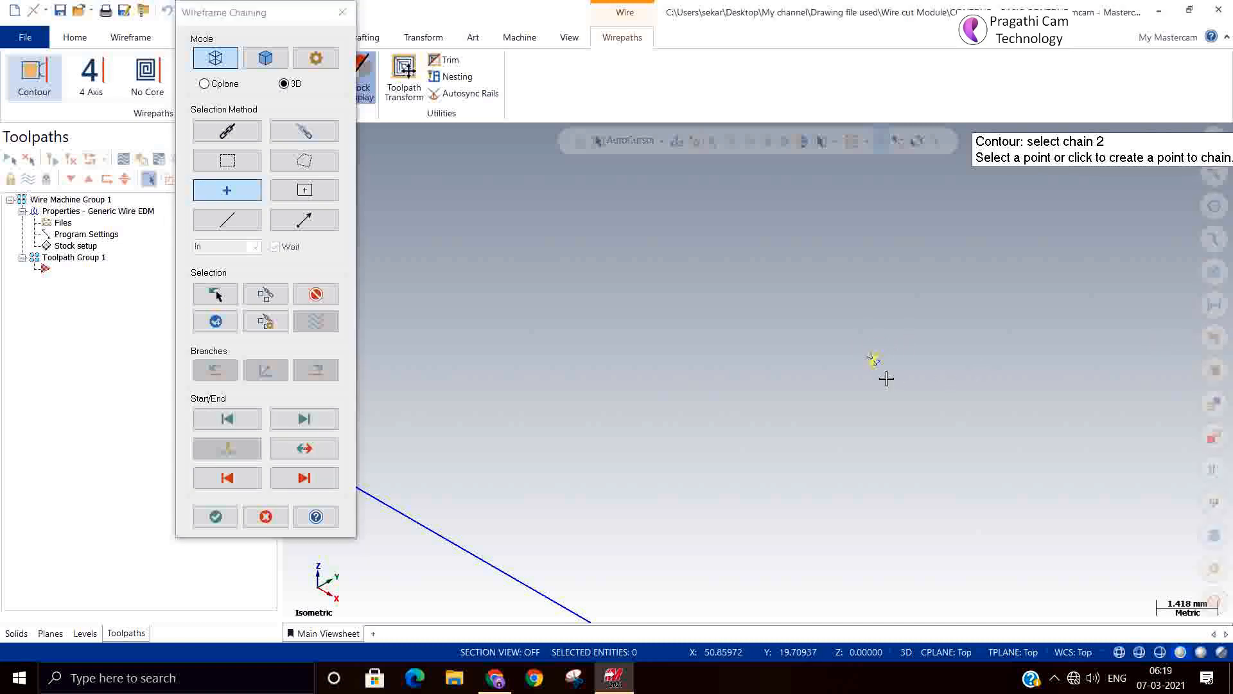
scroll(835, 354, down, 4)
scroll(793, 324, down, 2)
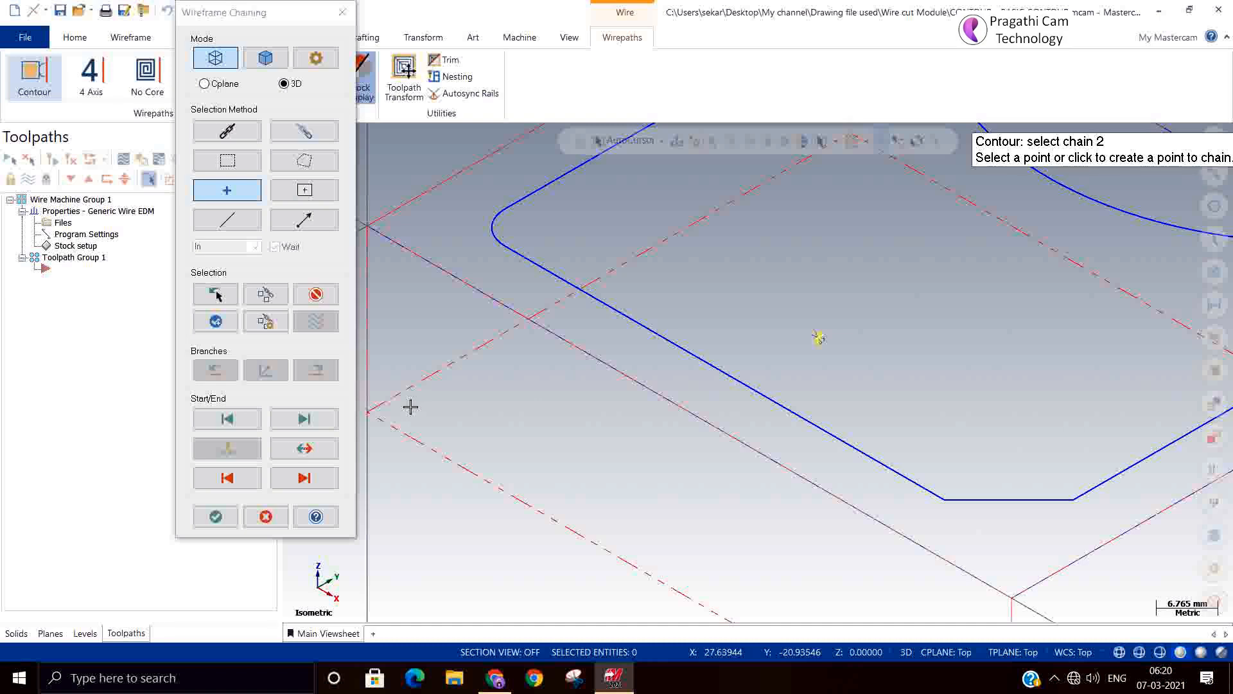
click(215, 517)
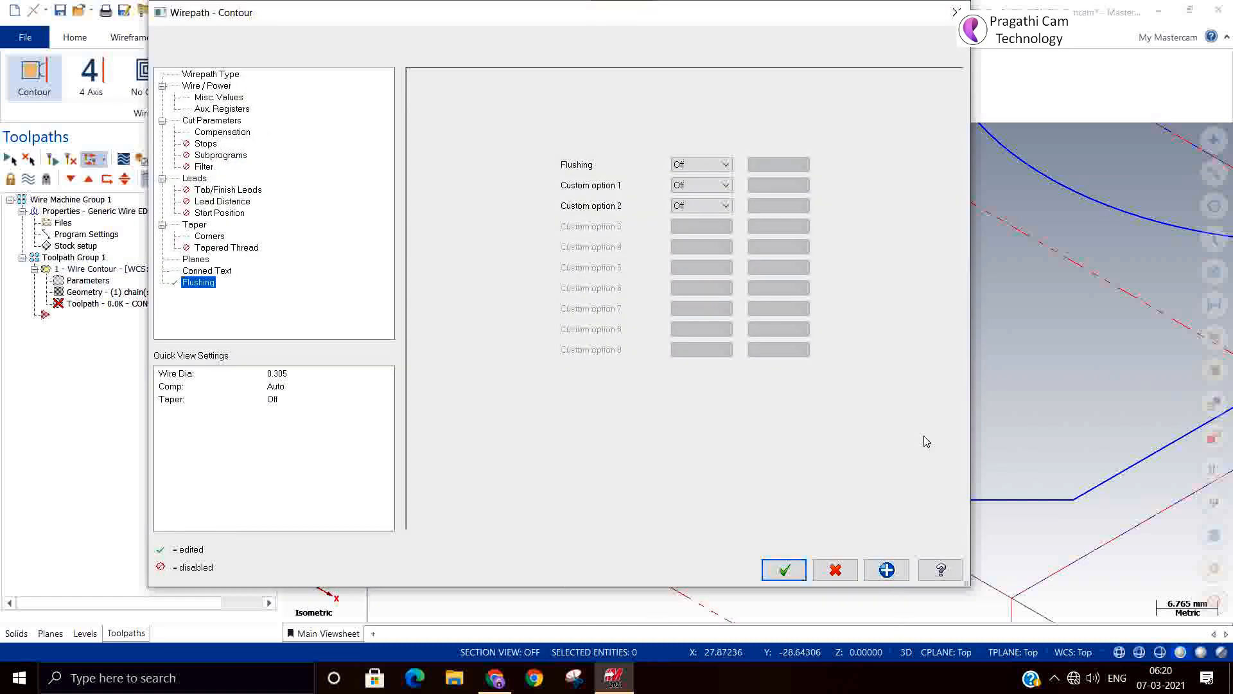
click(955, 12)
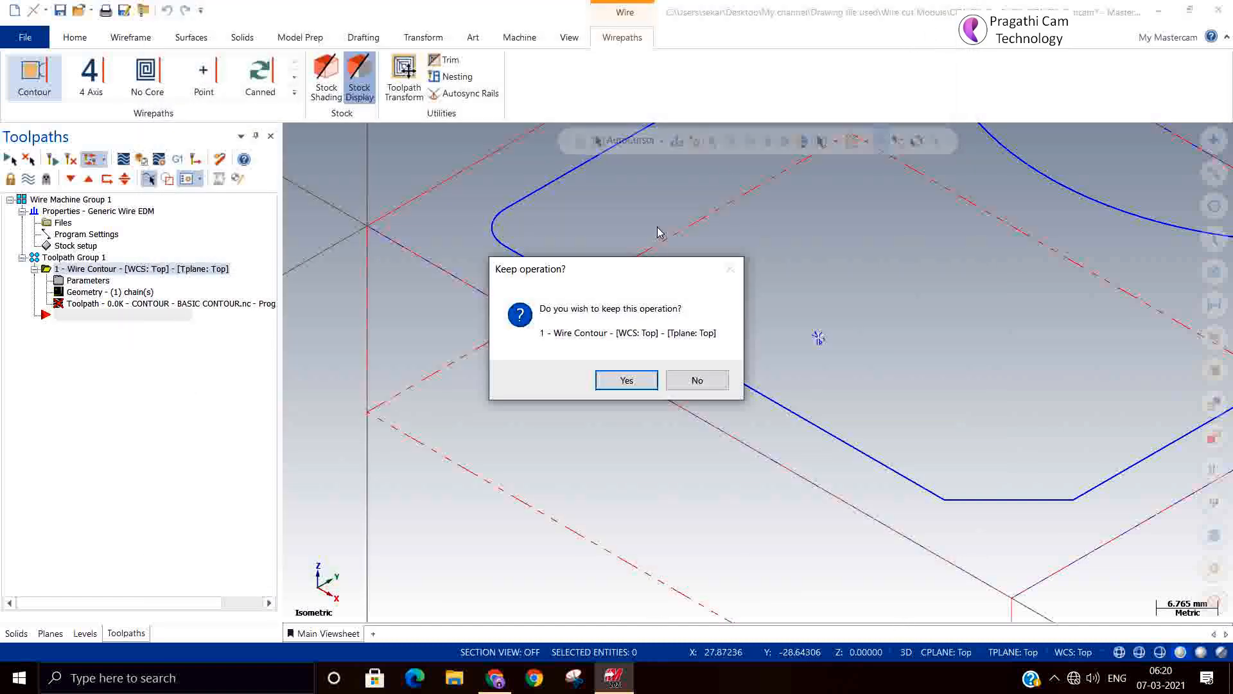
click(697, 380)
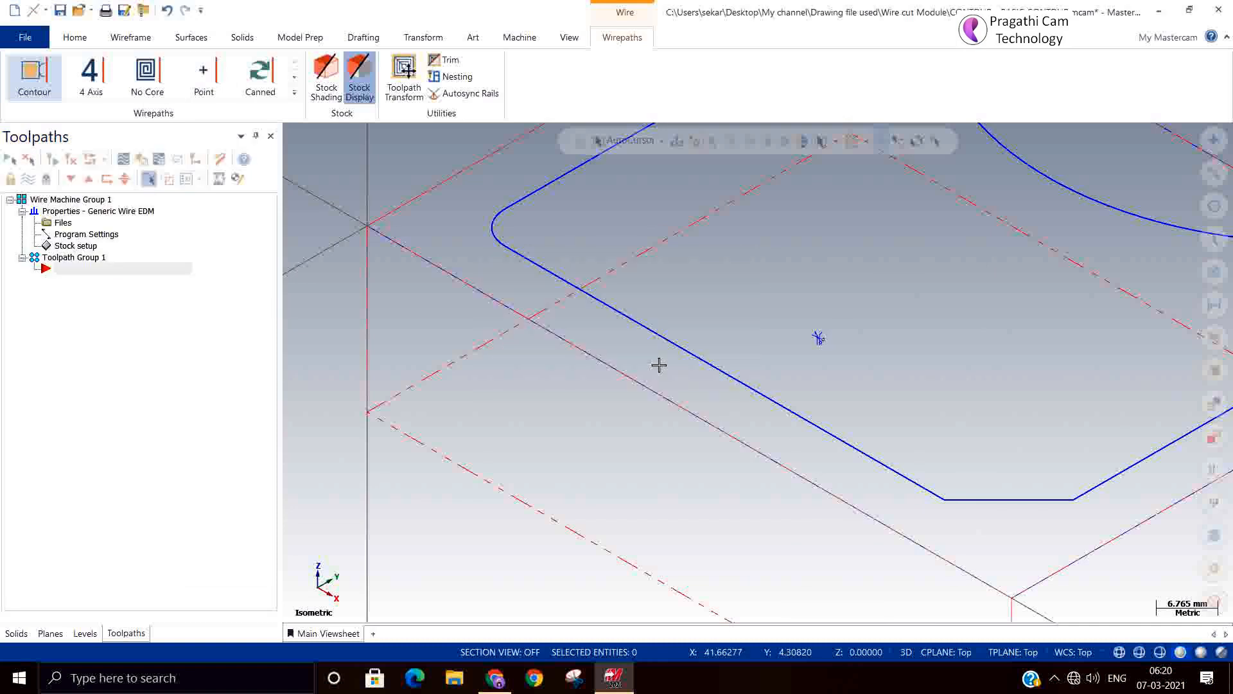
Step: Start a Contour wirepath by chaining the thread point first and then the closed profile from the break in its lower line
click(42, 88)
click(237, 192)
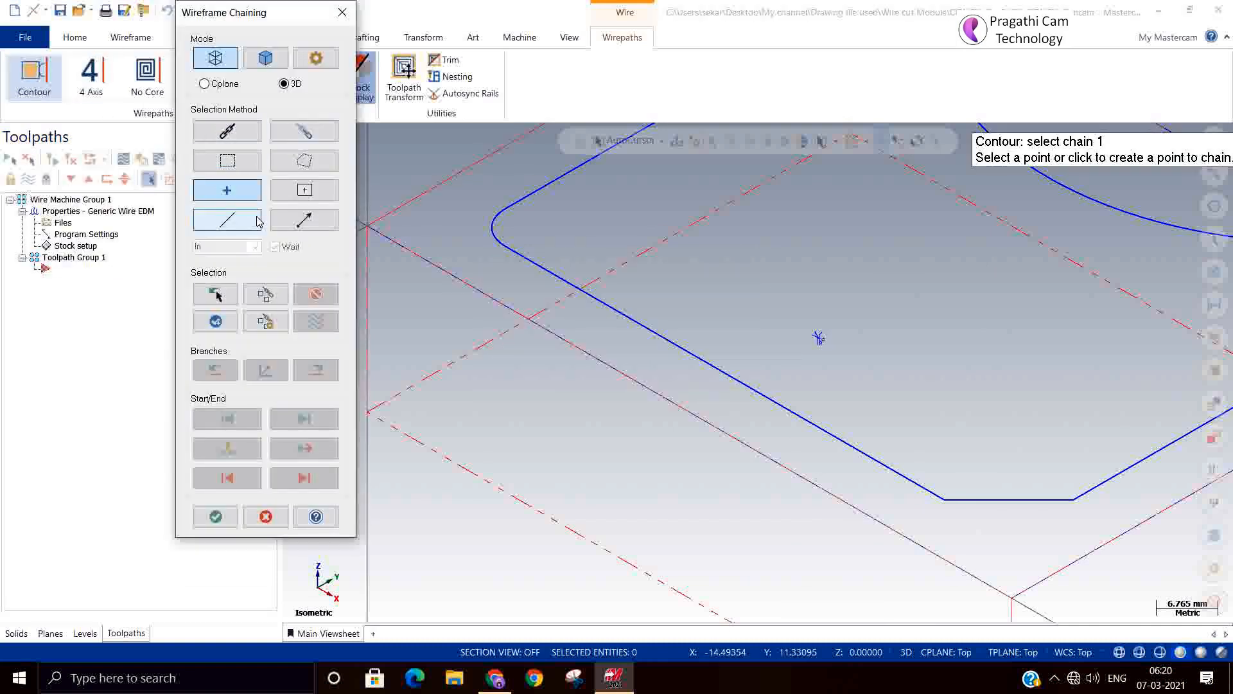
scroll(777, 333, up, 3)
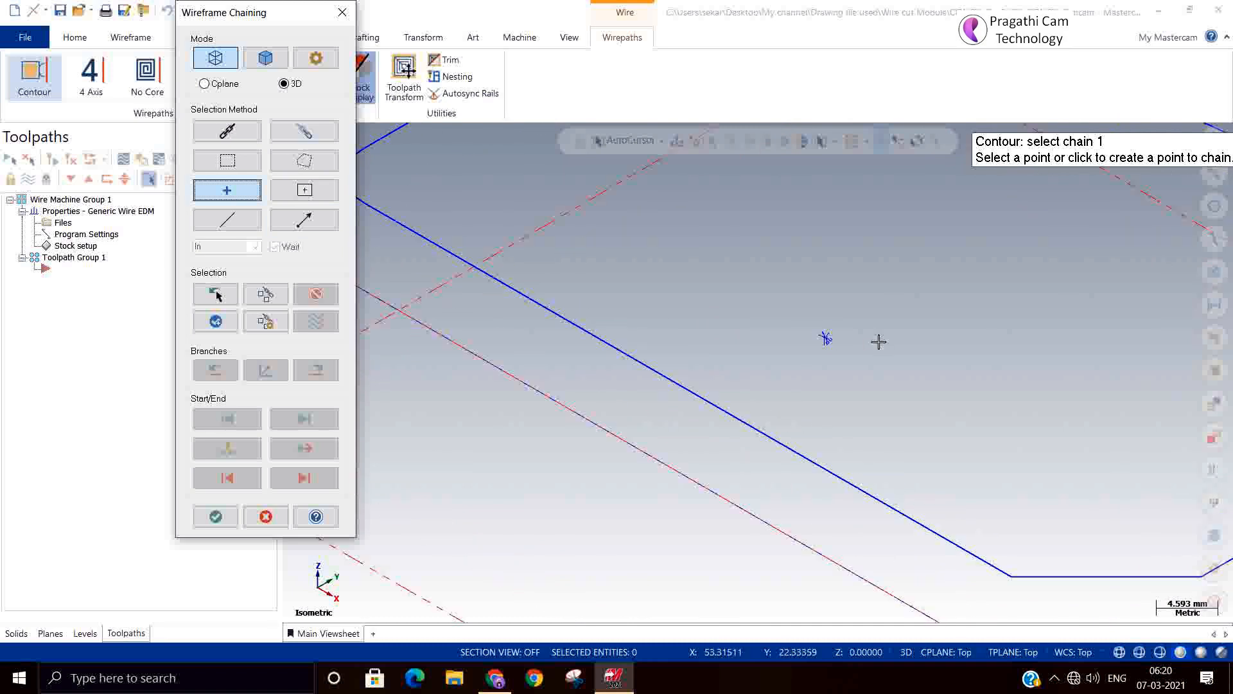
click(829, 330)
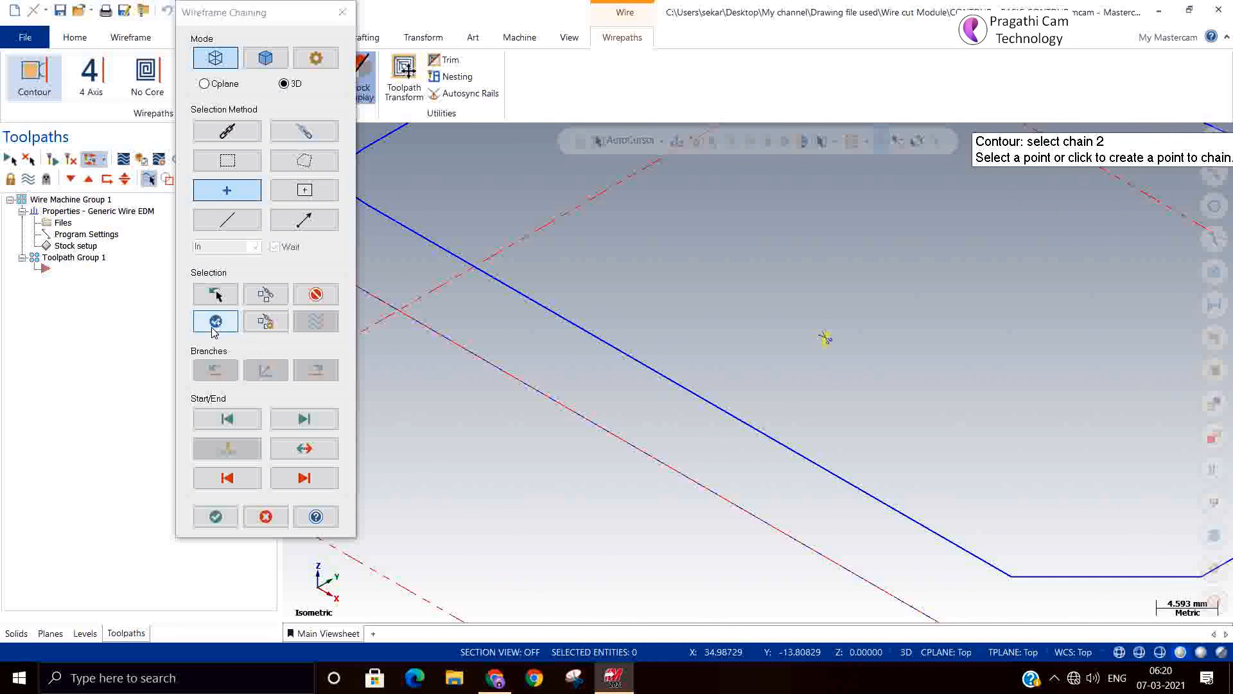
click(234, 139)
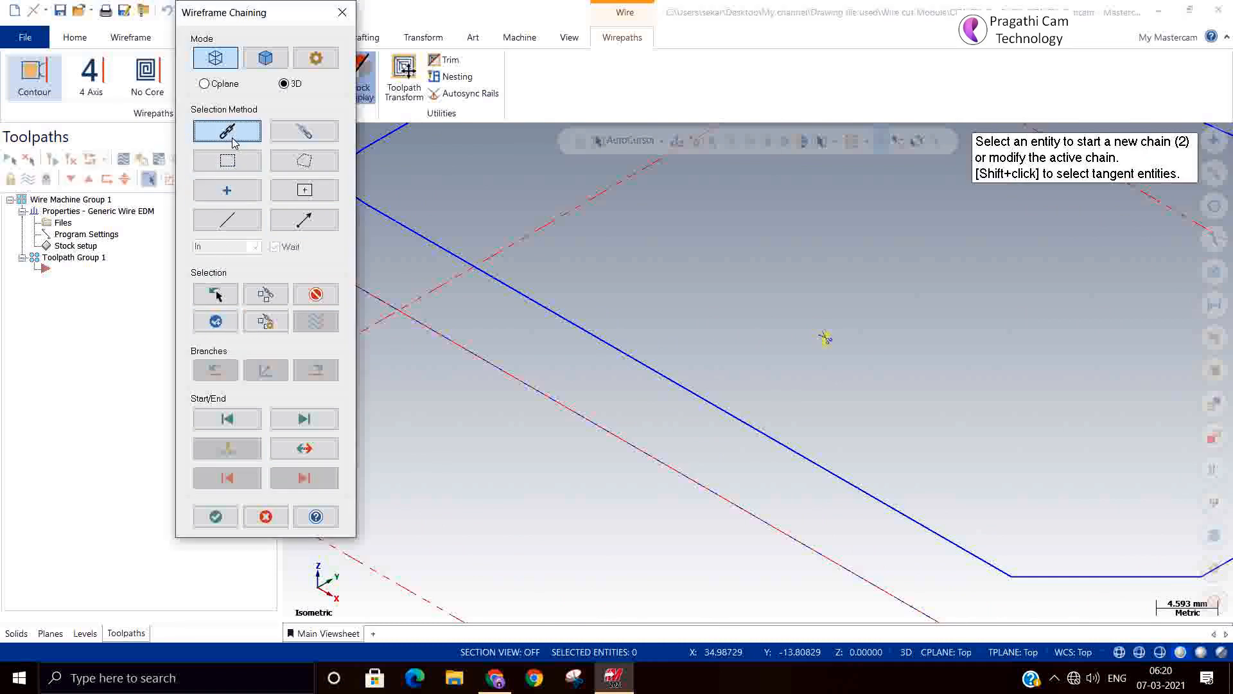
click(690, 394)
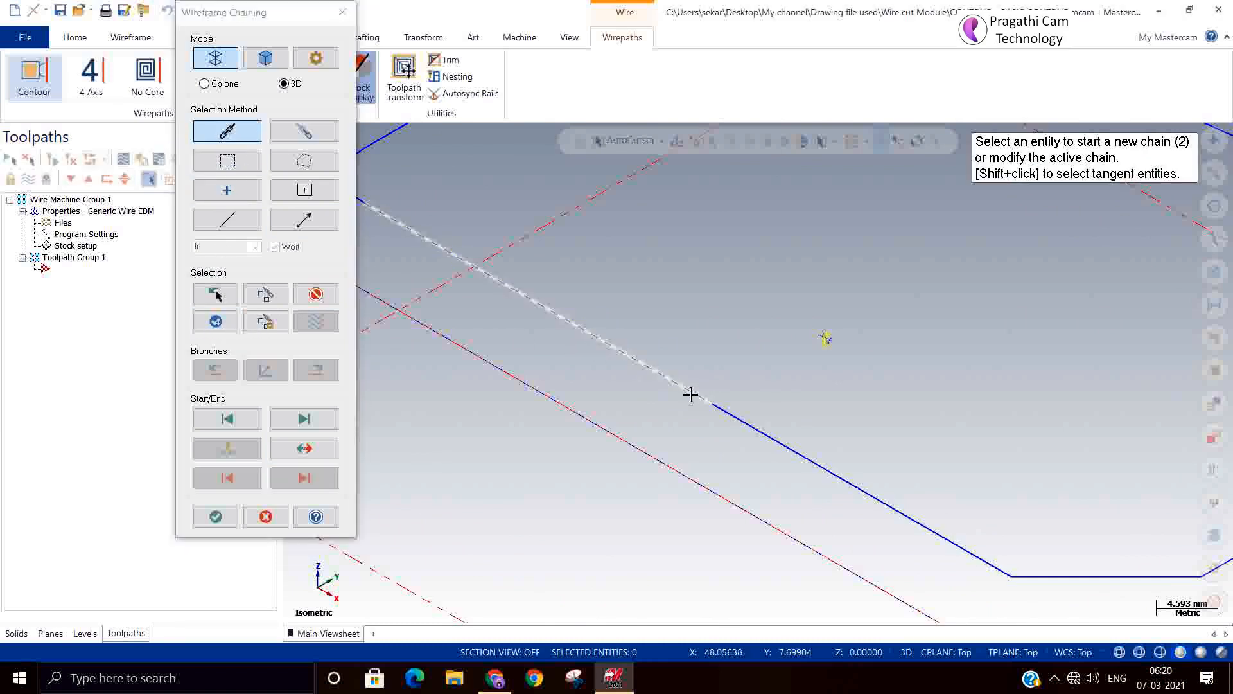
click(690, 394)
scroll(589, 443, down, 4)
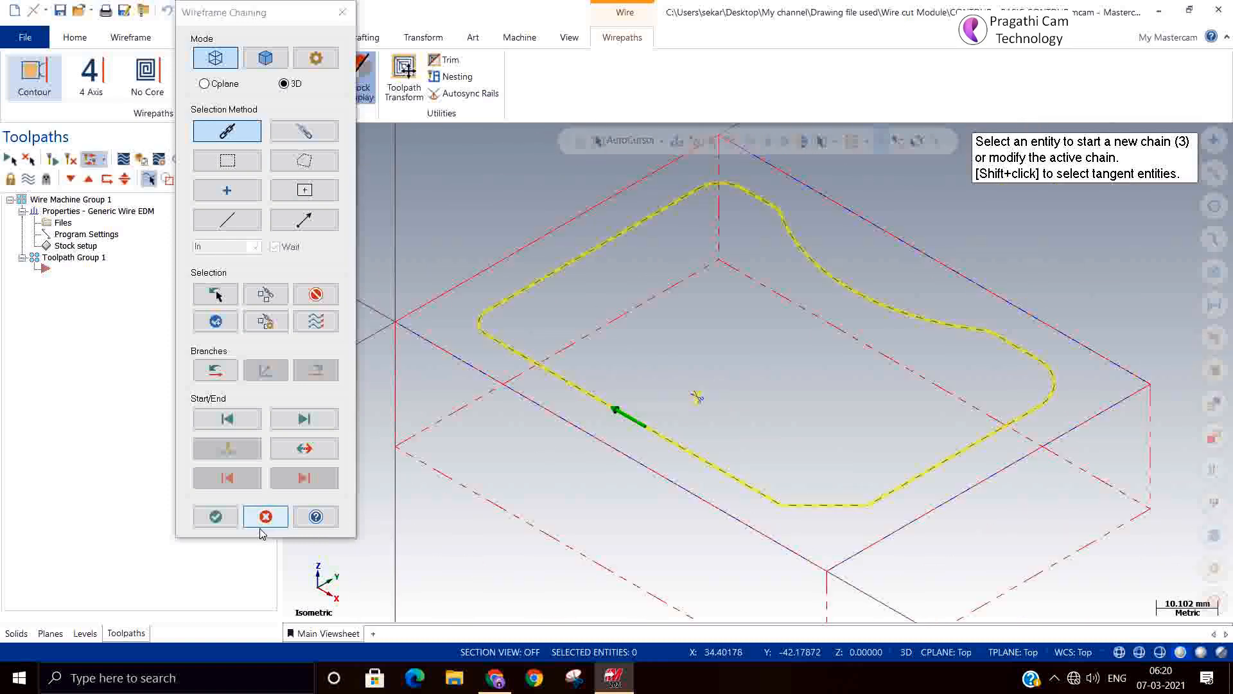
click(215, 516)
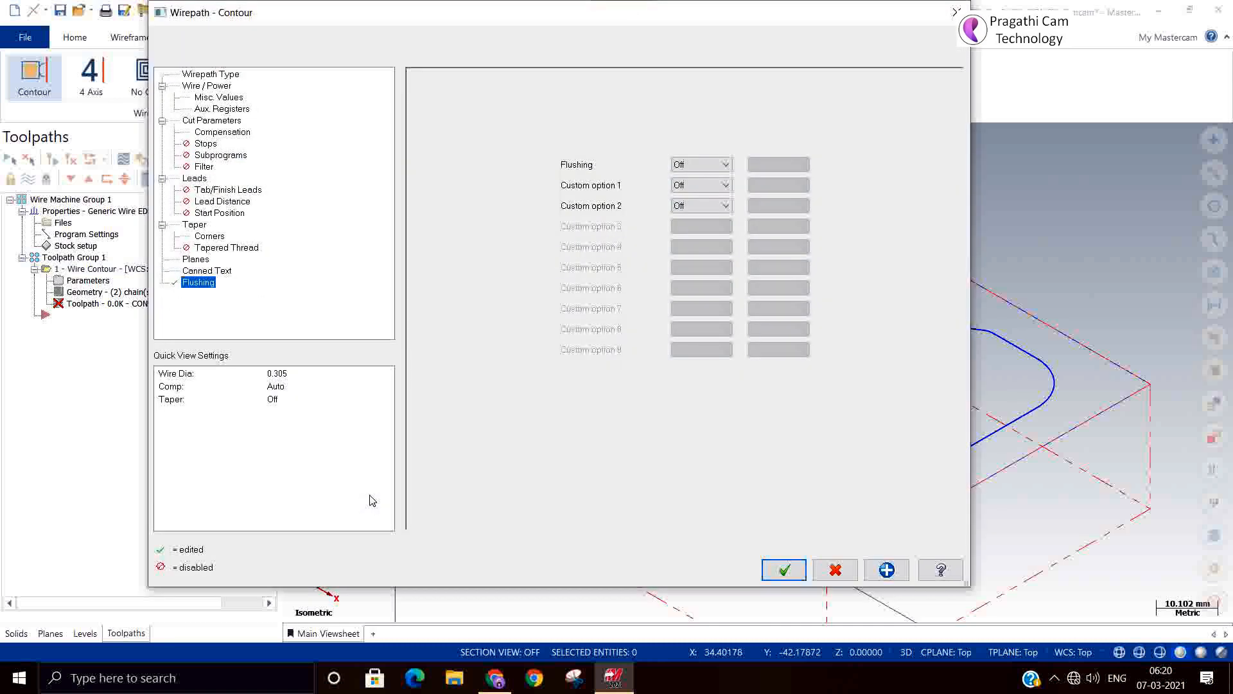
Step: Set the wire diameter to 0.25 in the contour wirepath's wire and power parameters
click(222, 75)
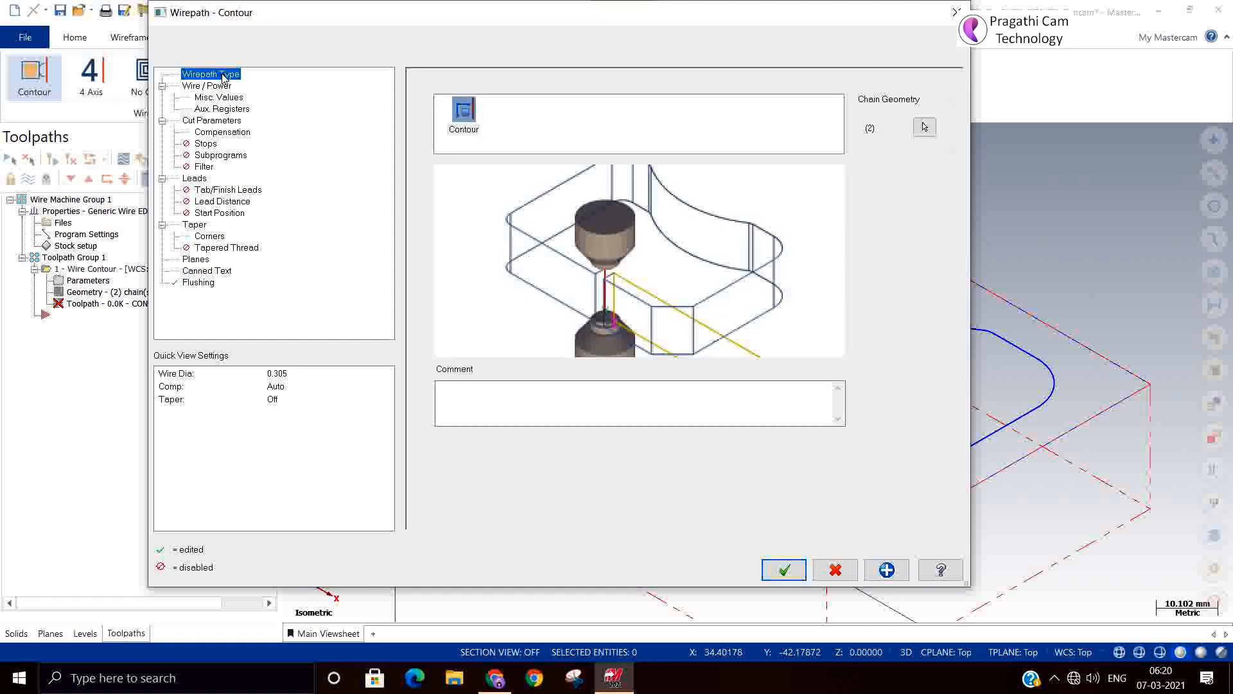
click(219, 87)
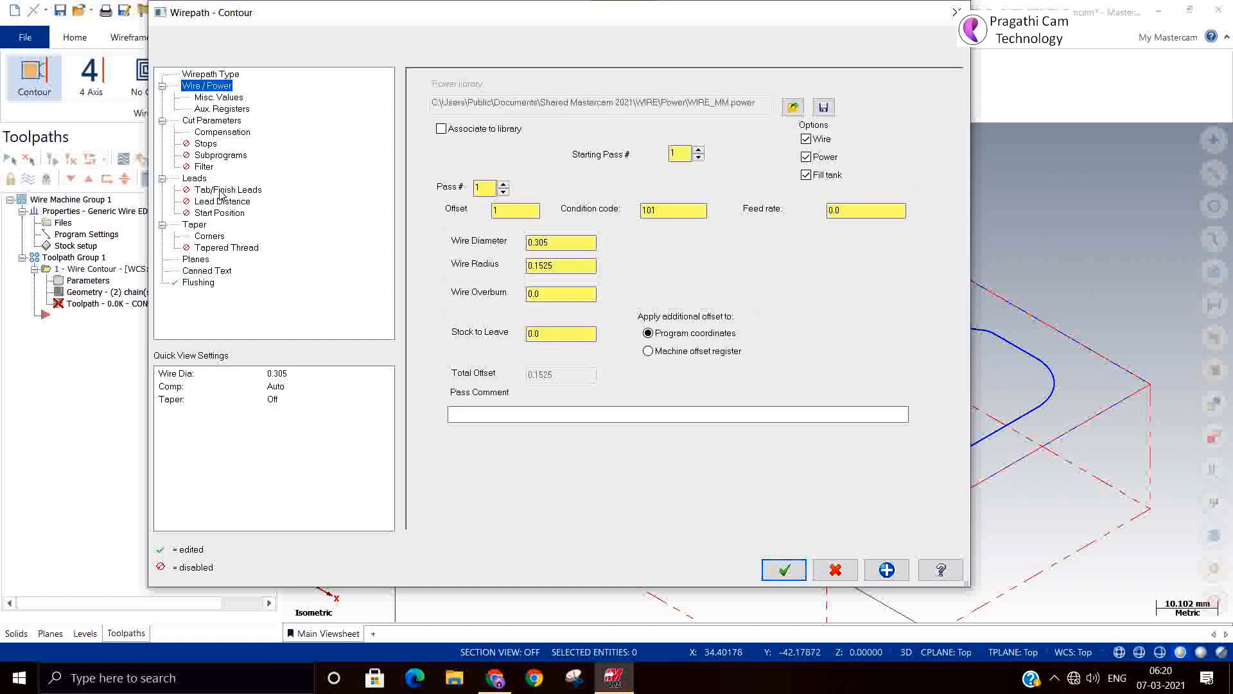
double_click(546, 242)
text(0.)
text(025)
key(BackSpace)
key(BackSpace)
key(BackSpace)
key(BackSpace)
text(.25)
click(559, 265)
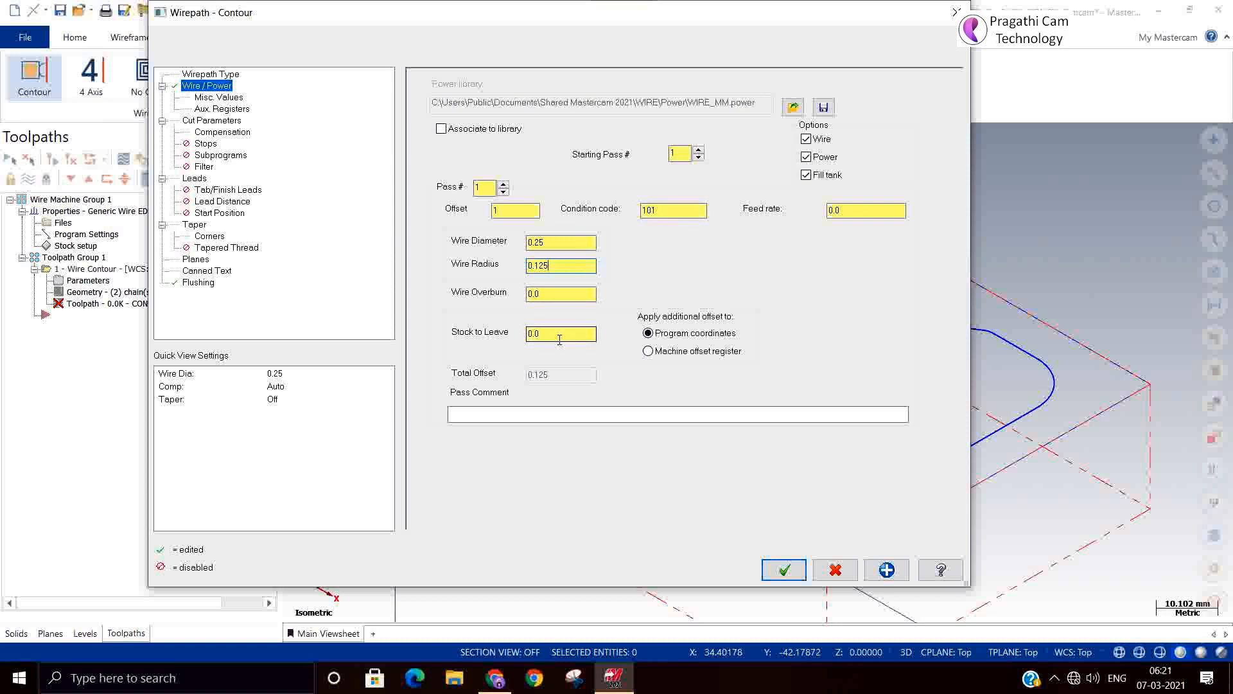
Step: Enable automatic setting of the miscellaneous values to post values when posting, and open the auxiliary registers
click(220, 98)
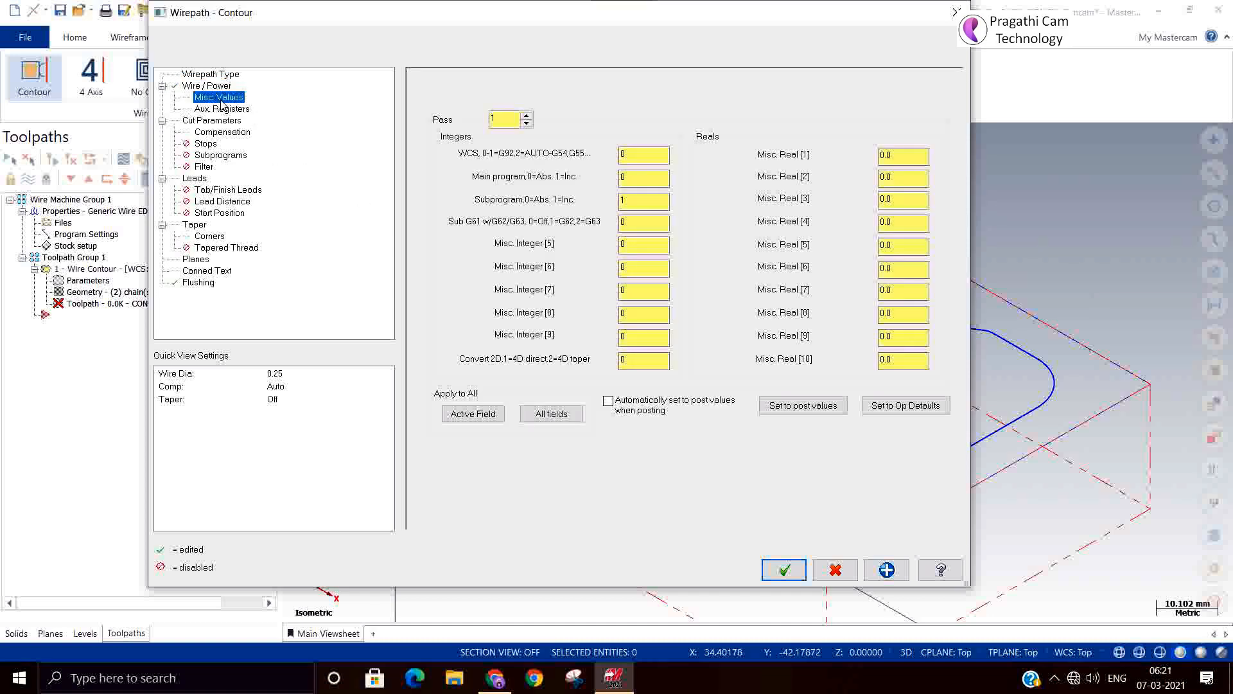
click(608, 400)
click(239, 109)
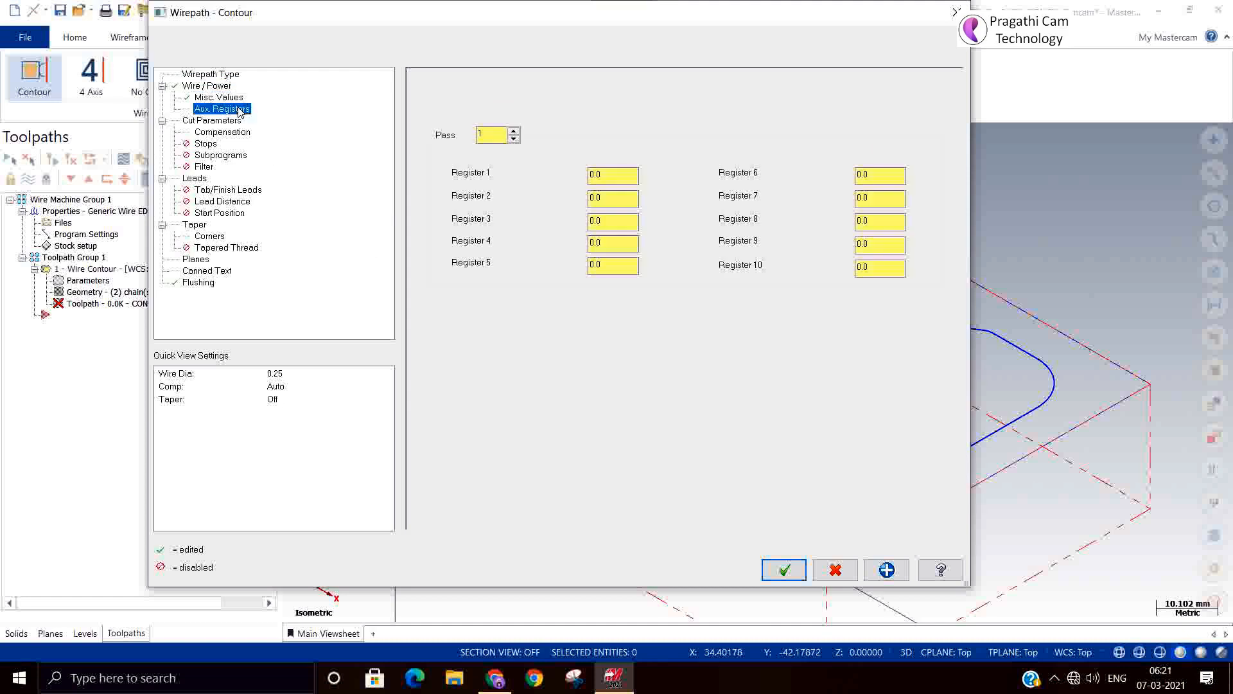
Step: Set the compensation direction of the contour wirepath to Right
click(218, 122)
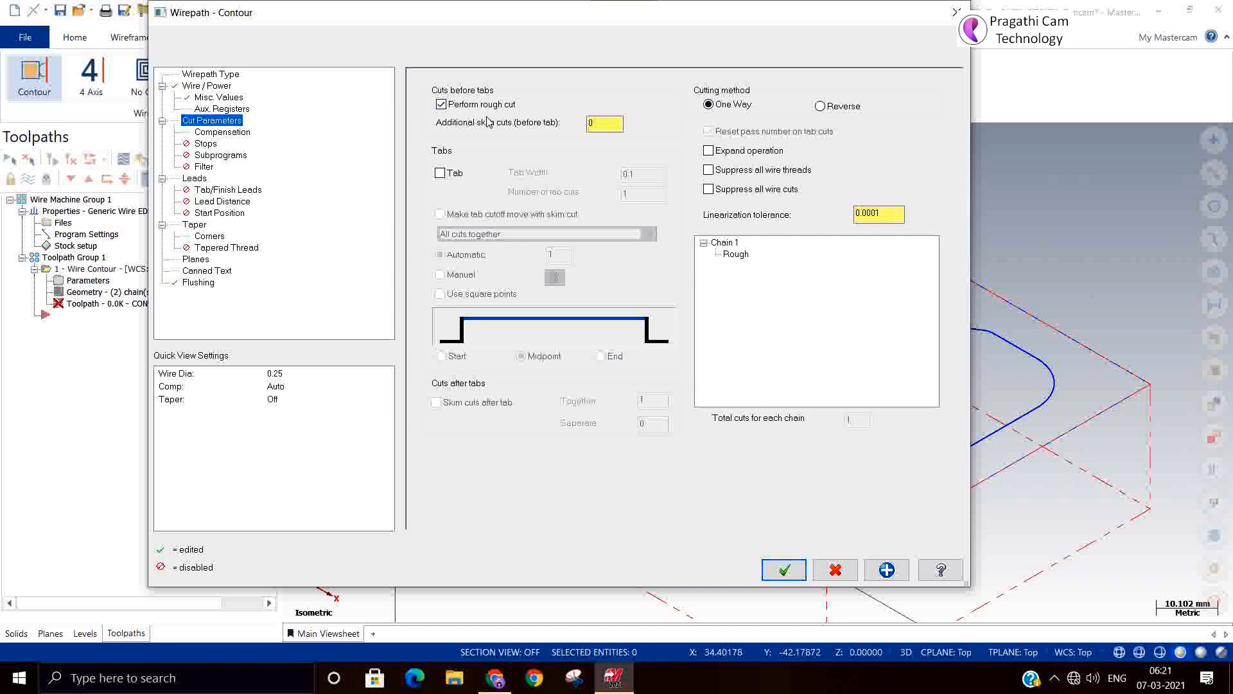
click(244, 135)
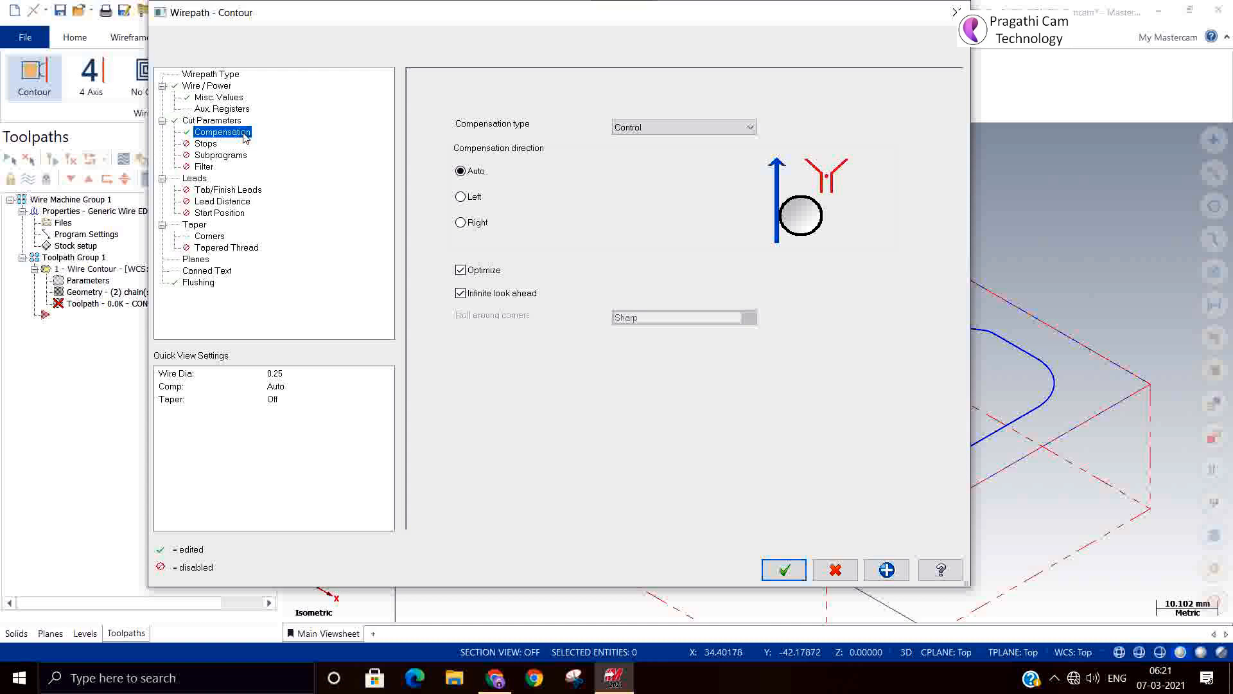
click(461, 223)
click(460, 171)
click(460, 223)
Step: Enable the filter settings in the wirepath's cut parameters
click(205, 146)
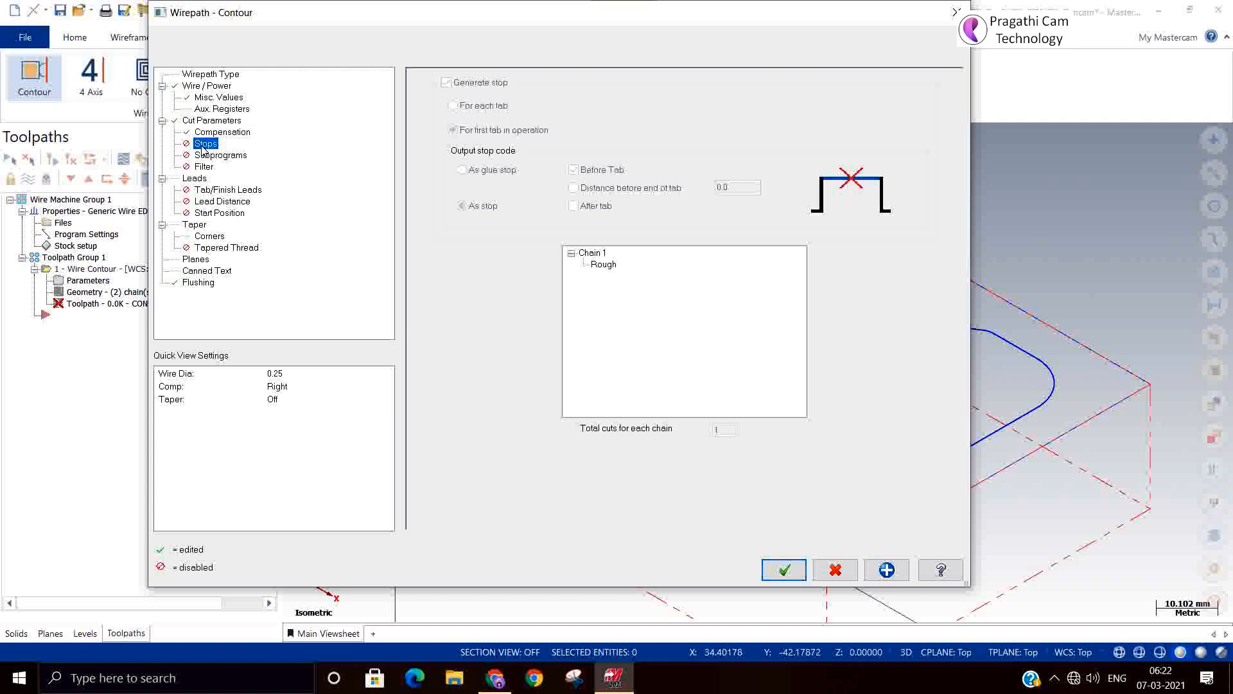
click(206, 157)
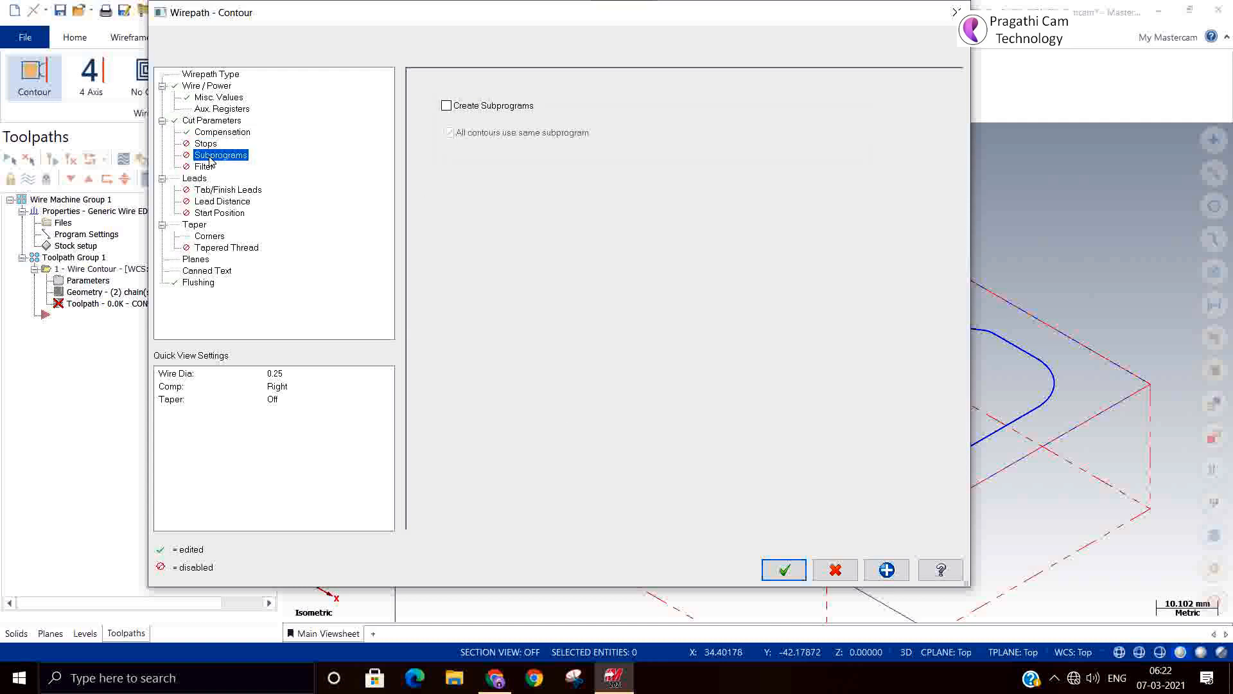
click(205, 167)
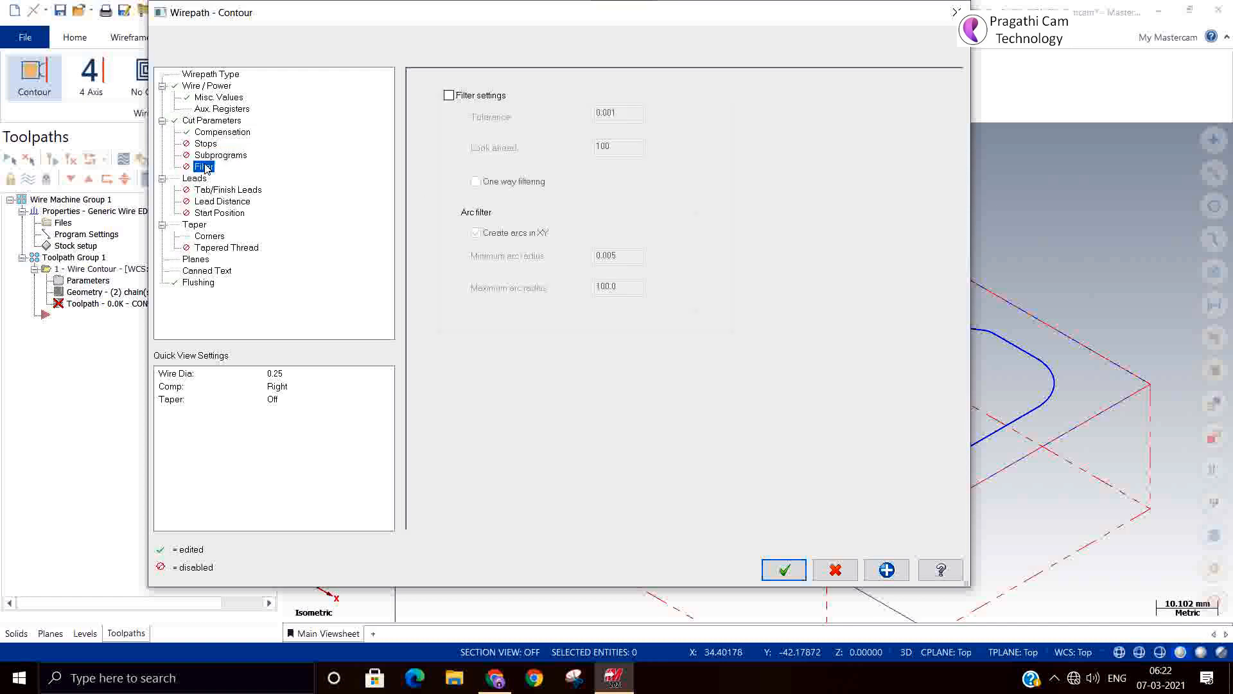
click(458, 95)
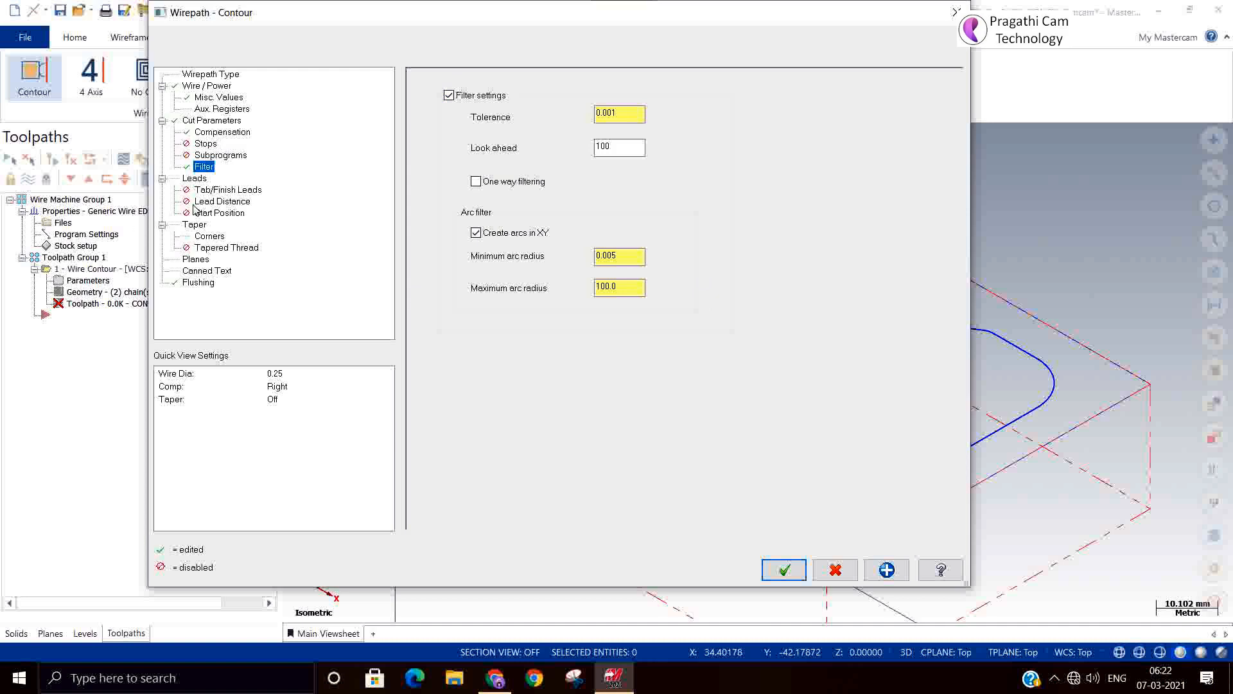
Step: Set the UV height to 0 and the UV trim plane to 2 in the wirepath's taper heights
click(214, 190)
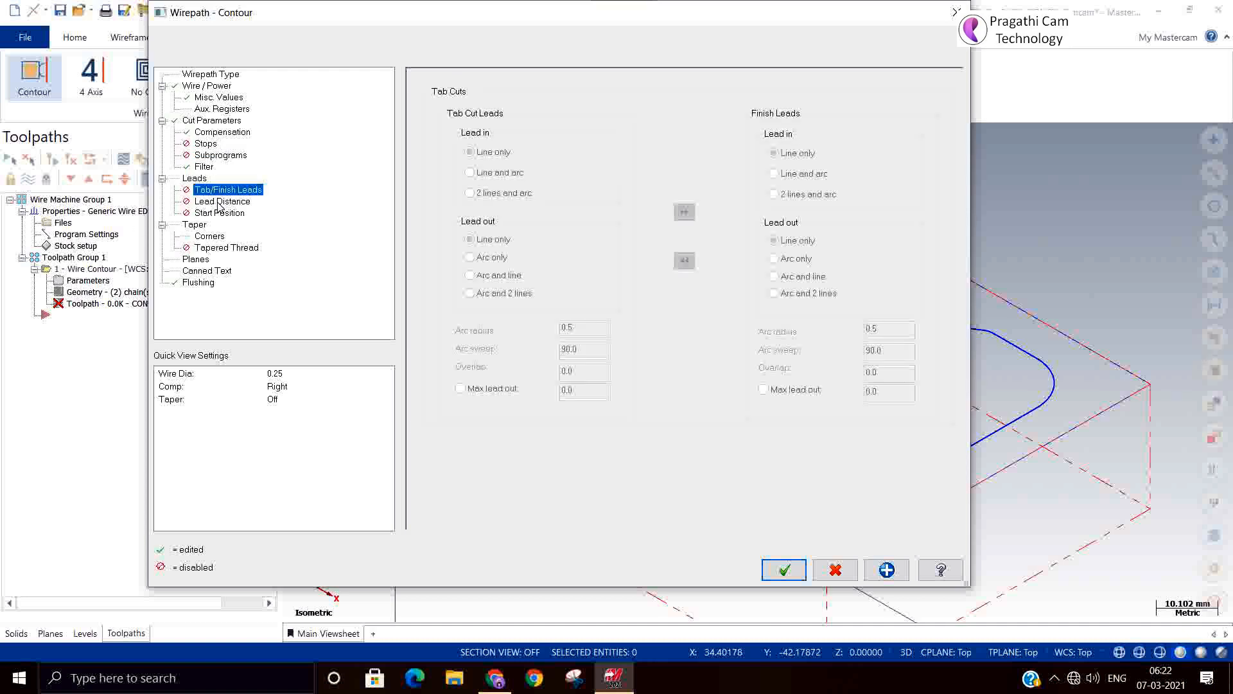
click(222, 202)
click(218, 215)
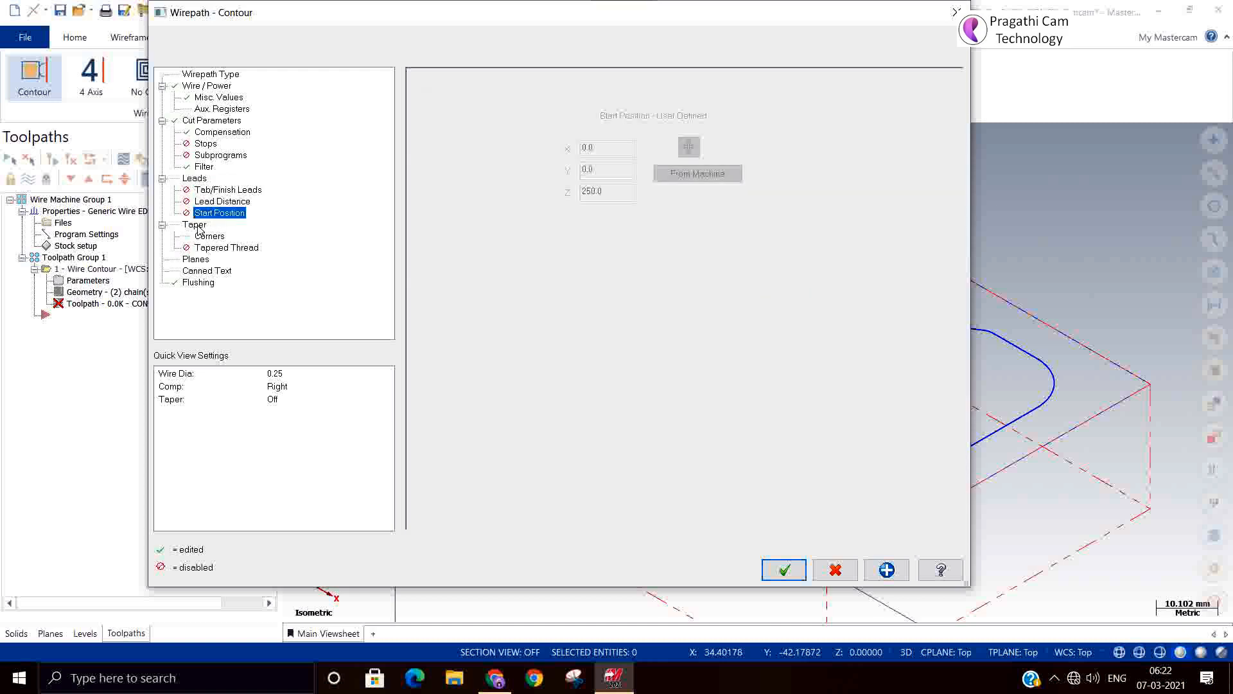
click(196, 226)
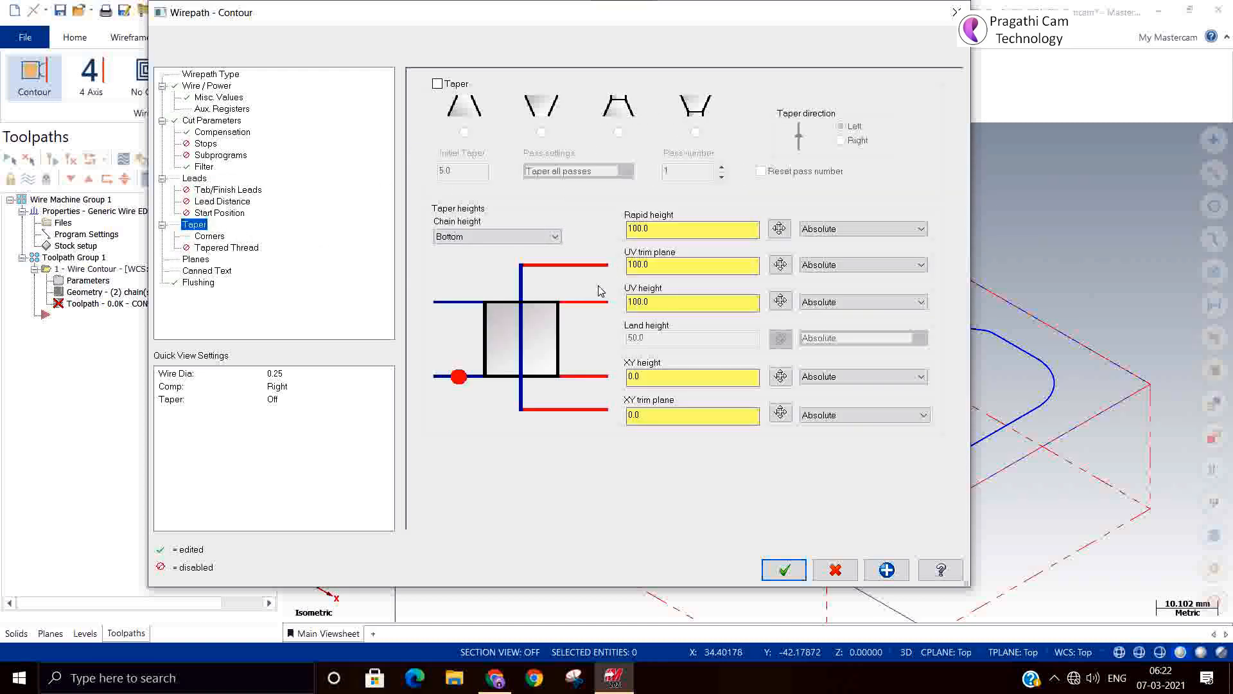
double_click(650, 305)
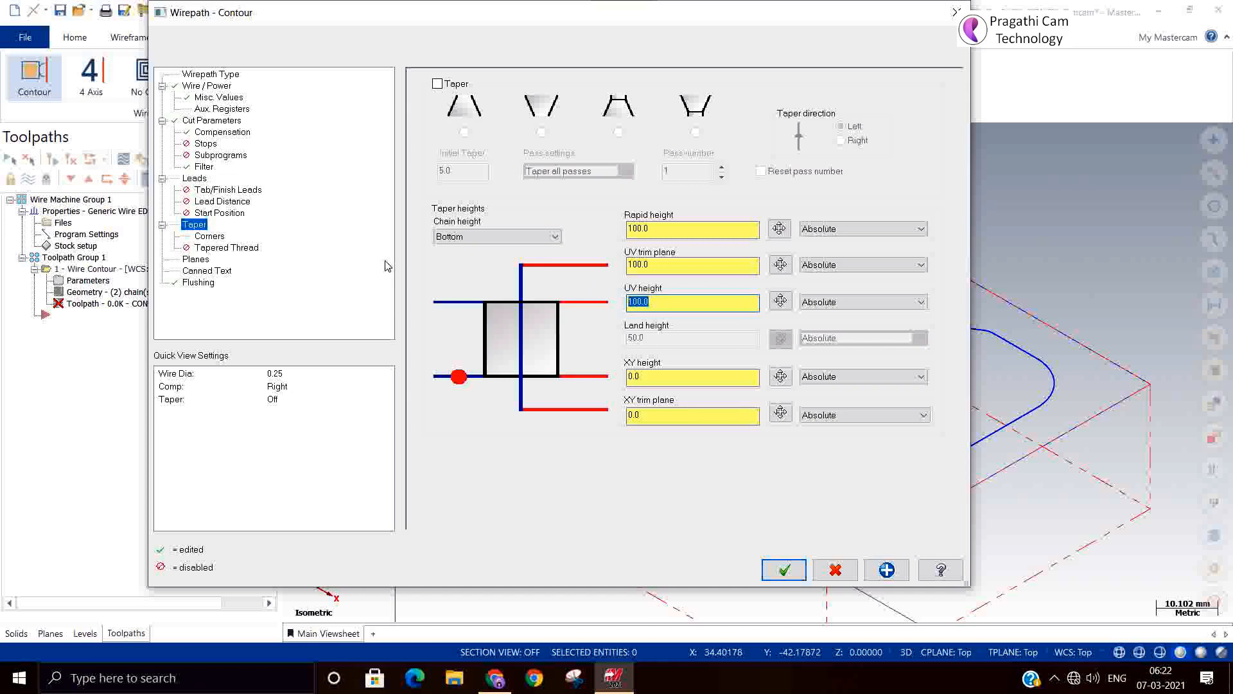
text(0)
double_click(672, 263)
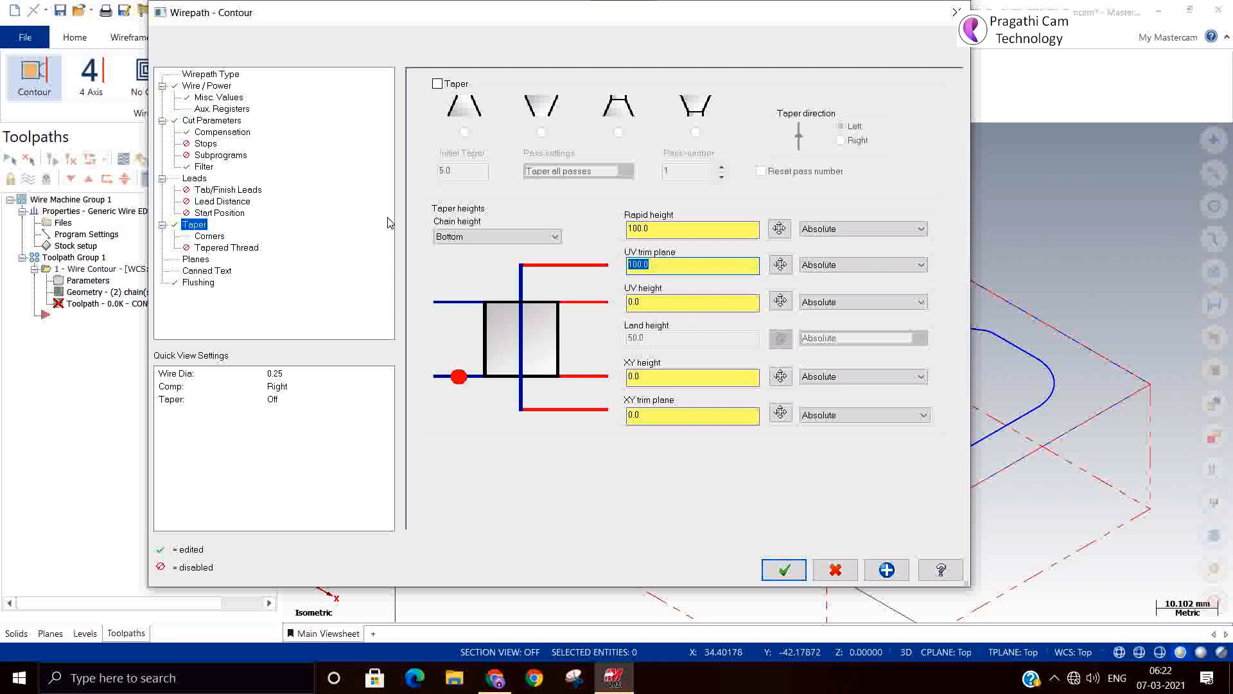
text(2)
Step: Set the XY height to -25 and the XY trim plane to -27 in the taper heights
double_click(628, 378)
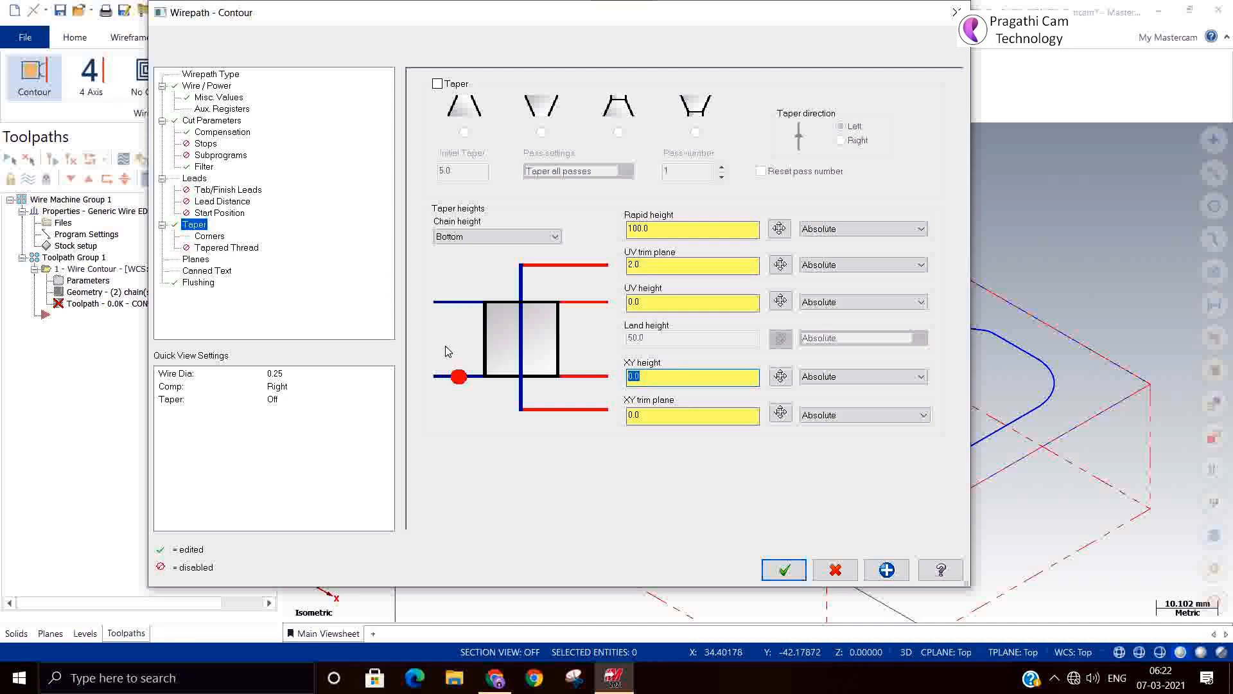
text(25)
key(BackSpace)
key(BackSpace)
text(-25)
key(Tab)
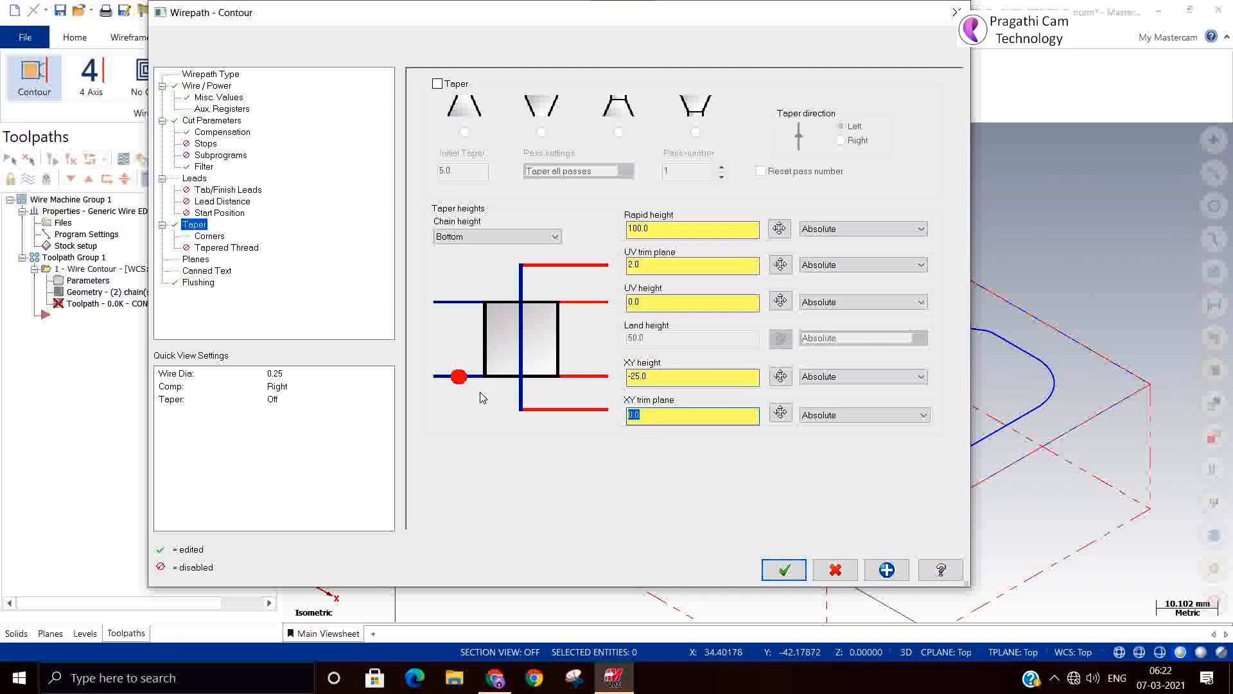
text(-27)
Step: Check the remaining parameter pages, then accept the contour parameters and both chains to generate the wirepath
click(207, 229)
click(208, 238)
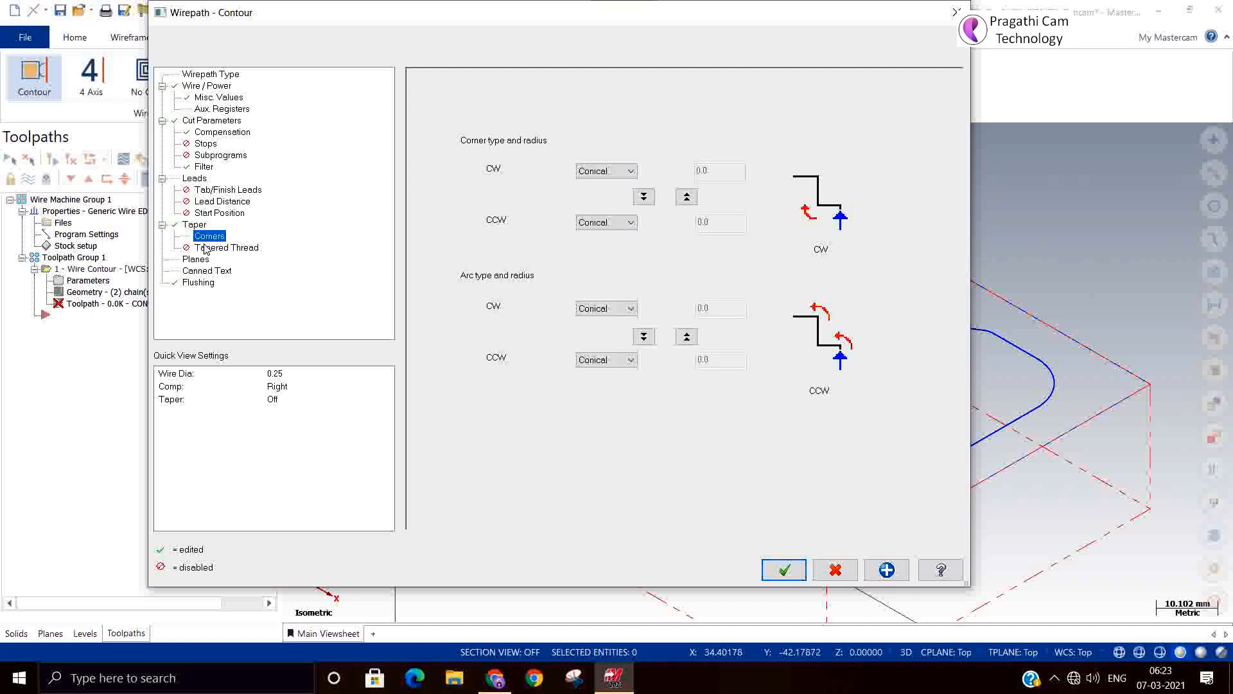
click(206, 249)
click(191, 260)
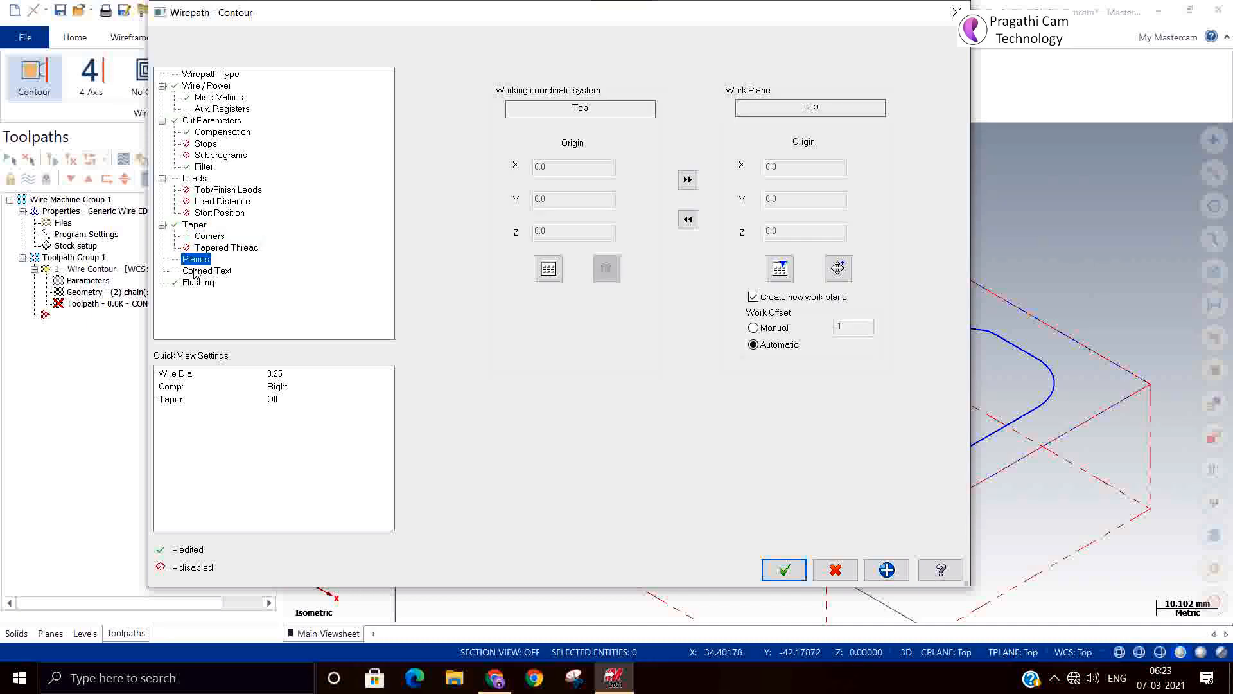
click(197, 271)
click(195, 225)
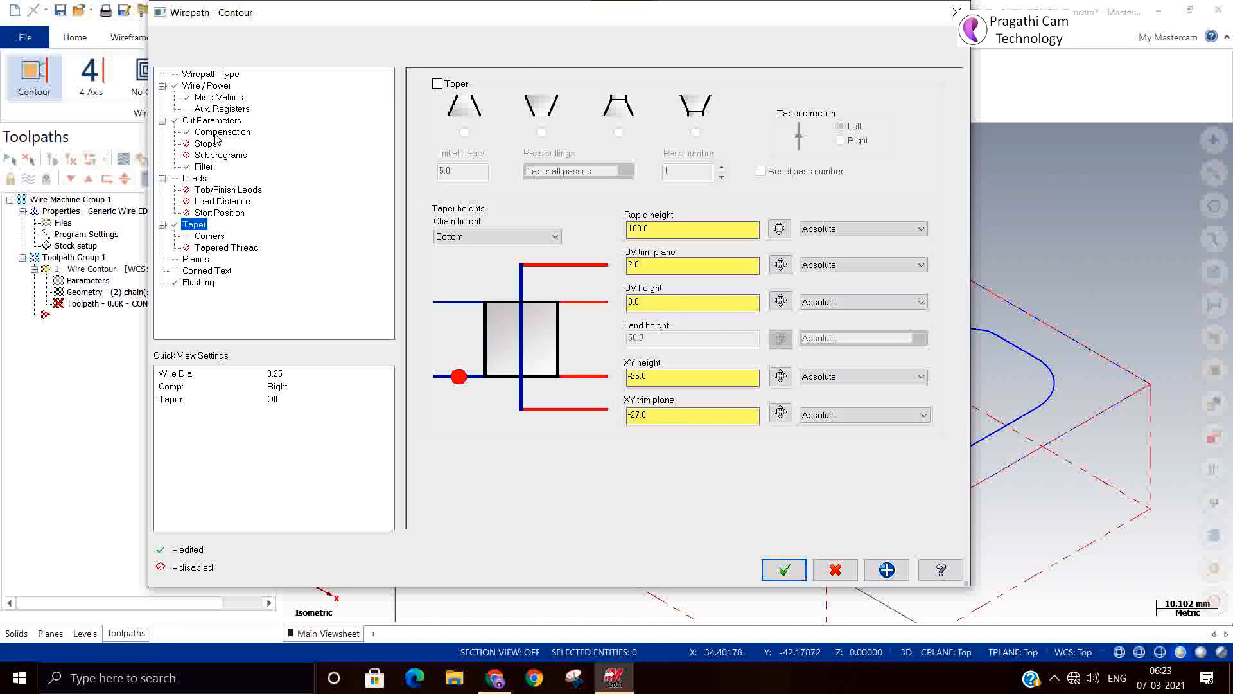
click(784, 570)
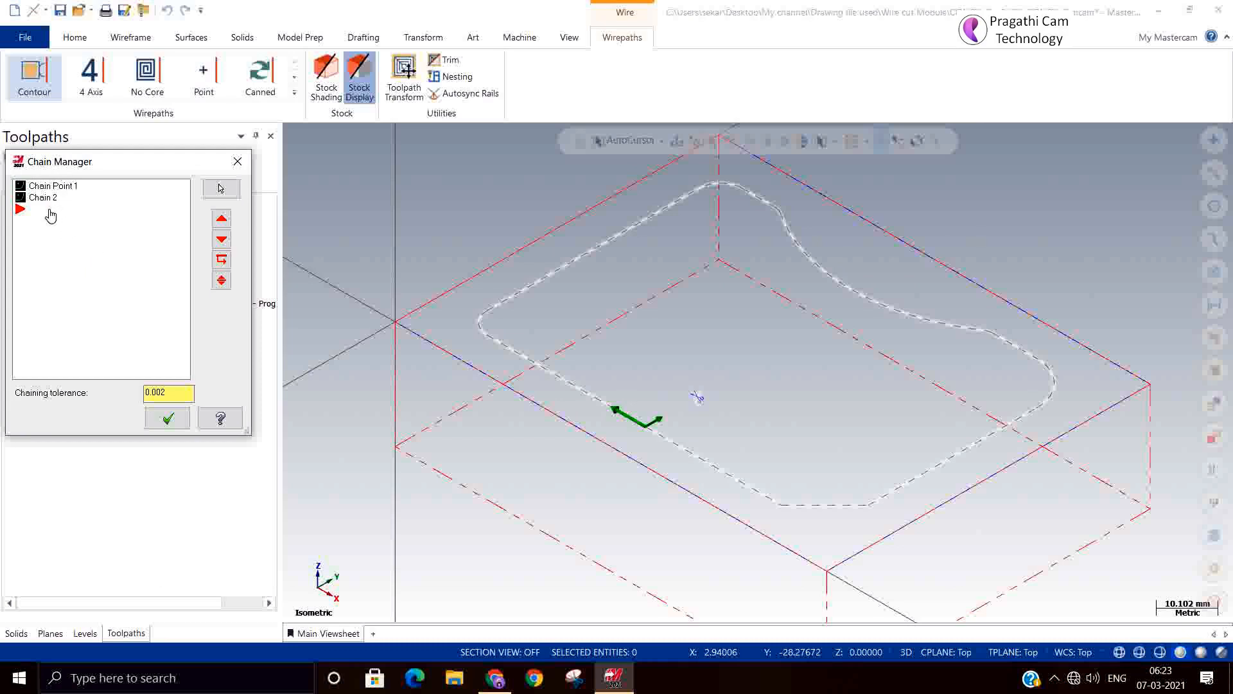
click(168, 418)
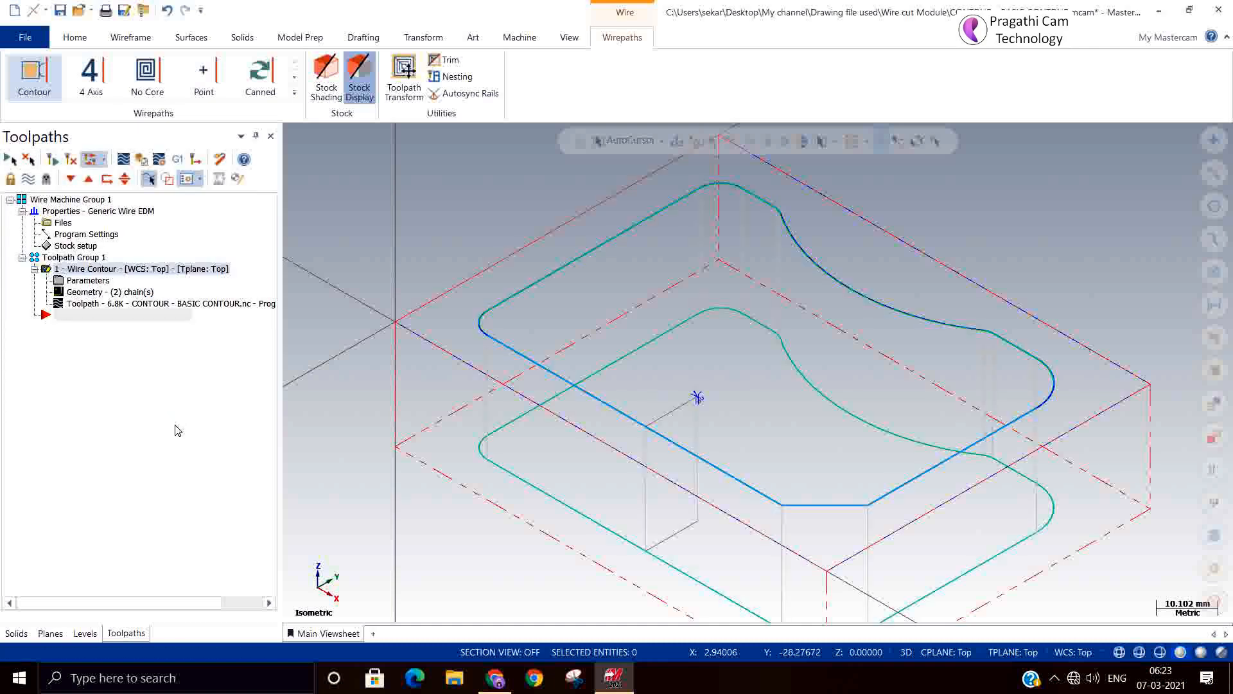
Step: Open the backplot of the wire contour operation and examine the upper and lower wire guides against the stock
middle_drag(411, 465, 398, 504)
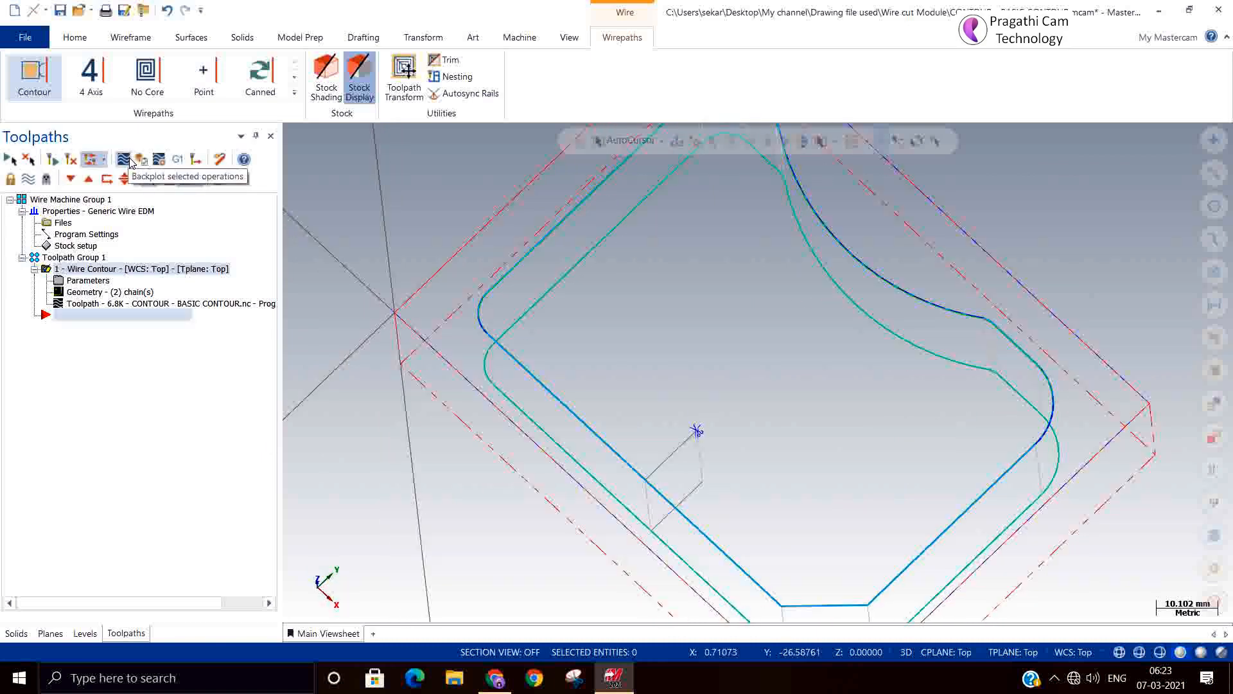
click(124, 160)
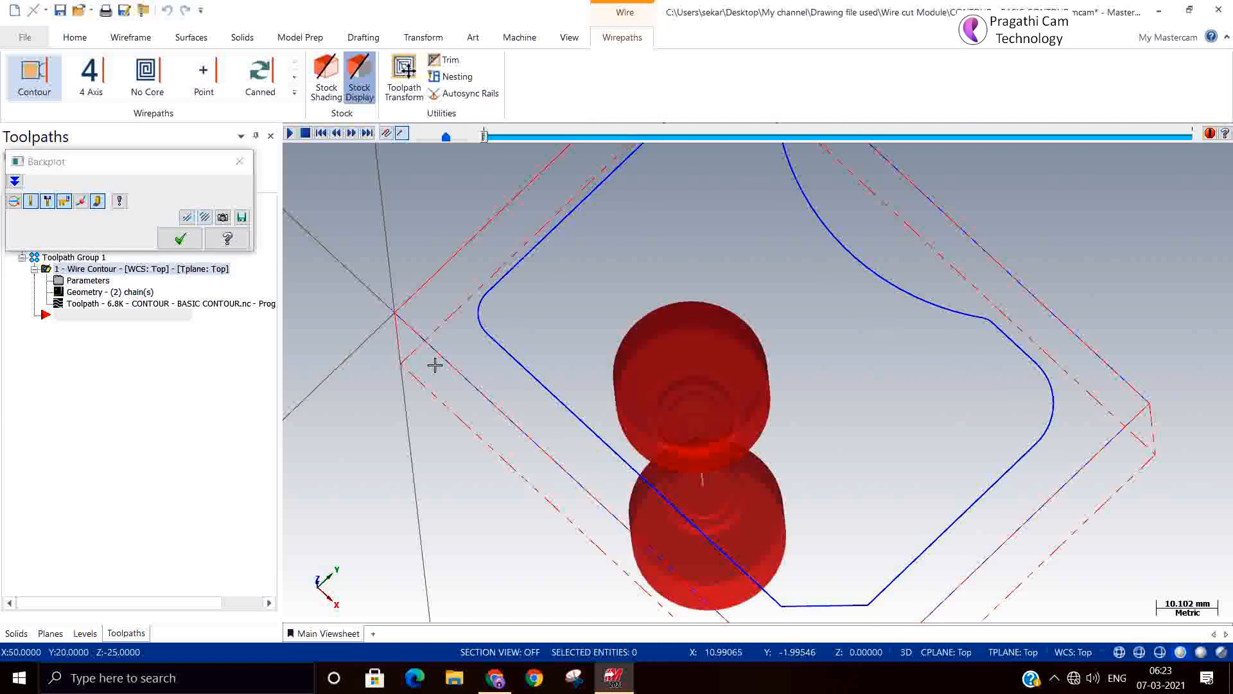
middle_drag(433, 363, 478, 266)
scroll(715, 335, up, 3)
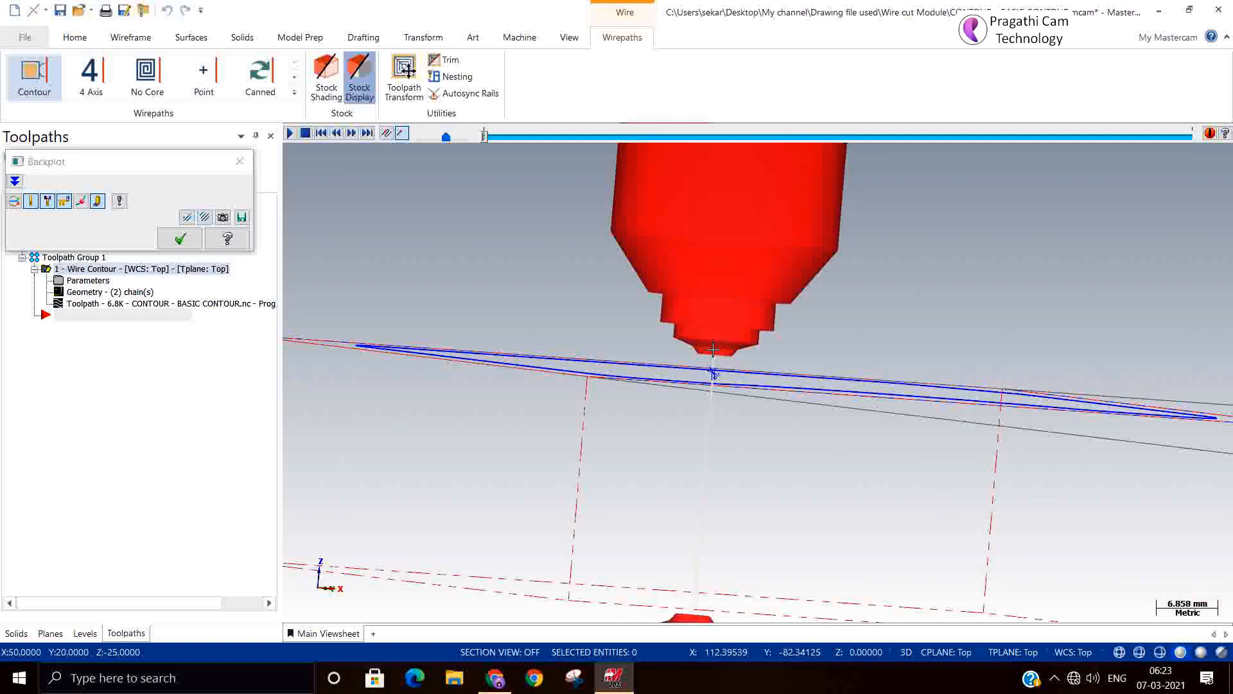
scroll(613, 255, down, 2)
scroll(655, 562, up, 3)
mouse_move(778, 581)
middle_down()
mouse_move(787, 566)
mouse_move(783, 599)
middle_up()
scroll(769, 587, down, 3)
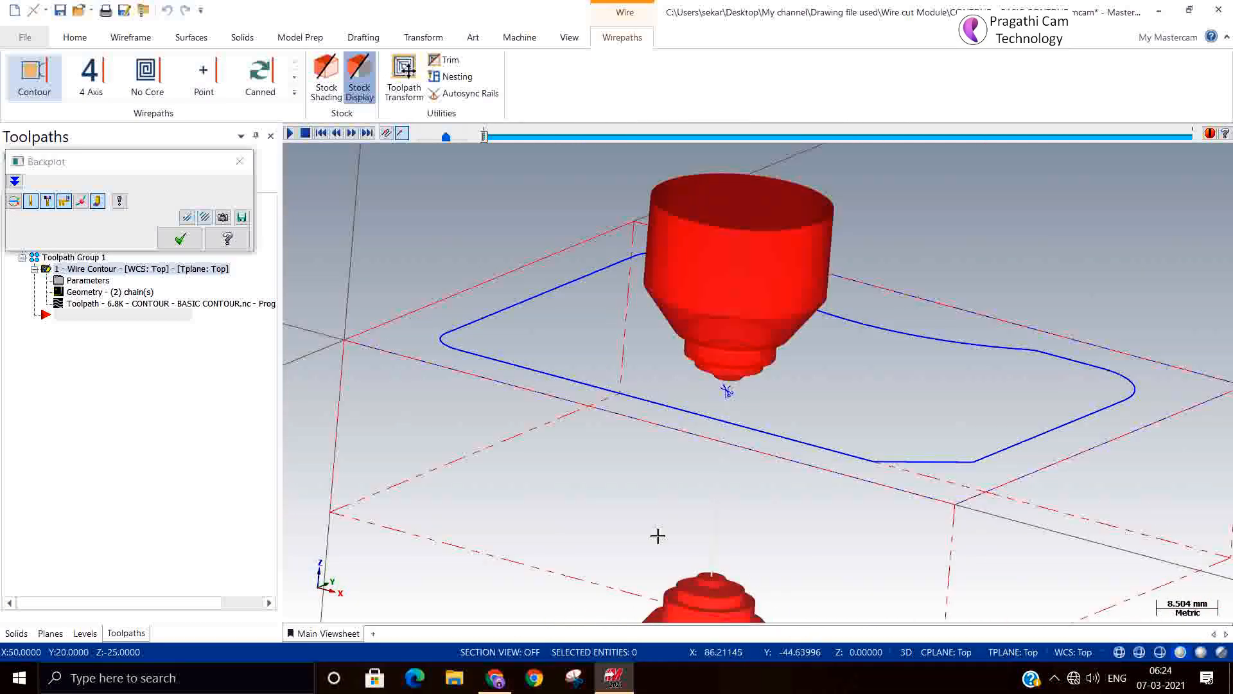
Step: Play the wire contour backplot to its end in the isometric view, then close the backplot
right_click(380, 232)
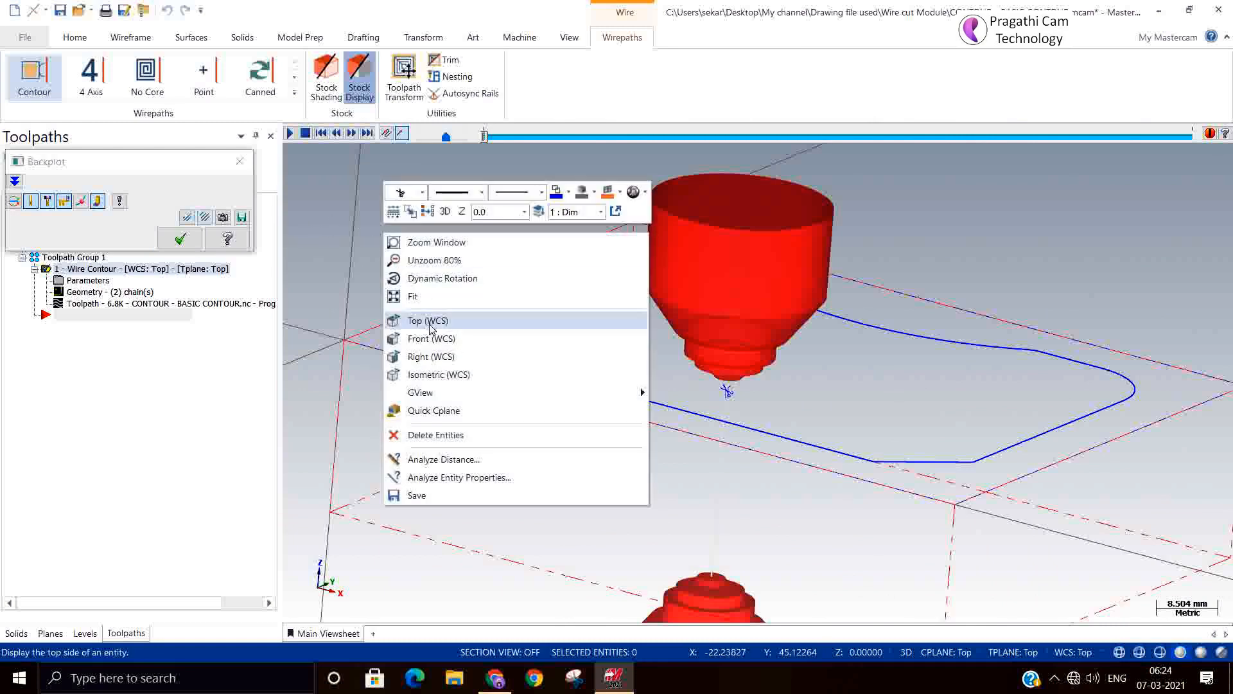
click(443, 374)
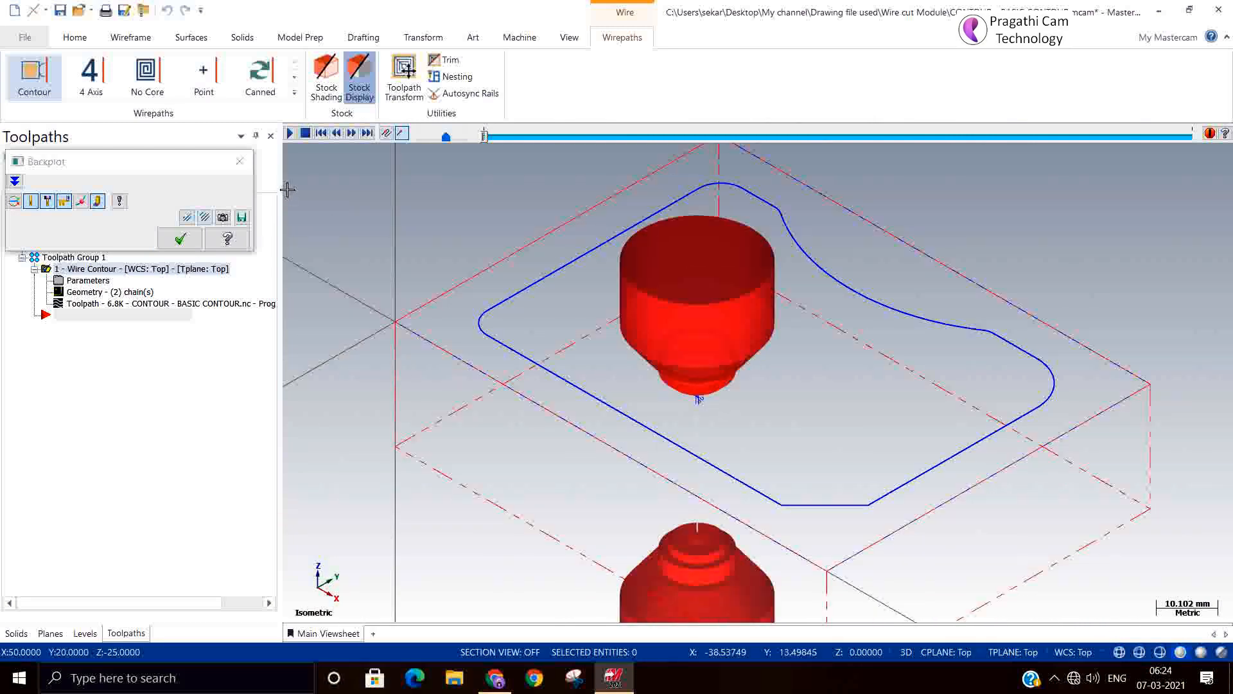
click(291, 133)
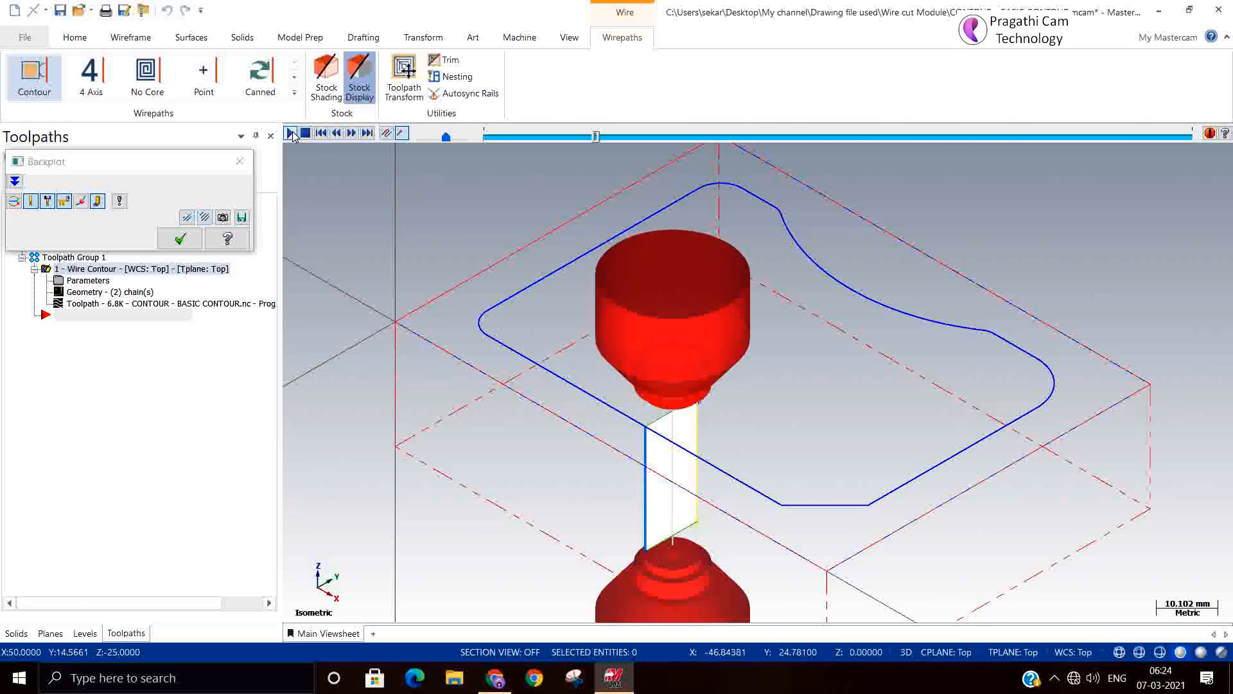
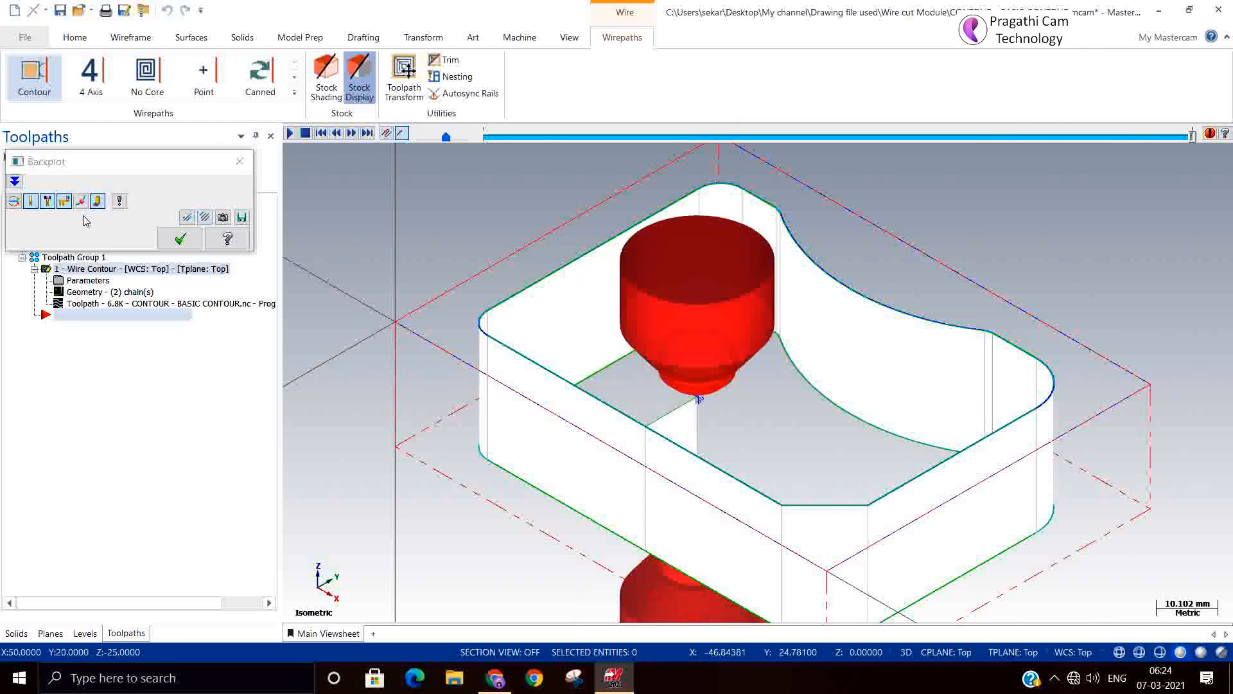
click(180, 239)
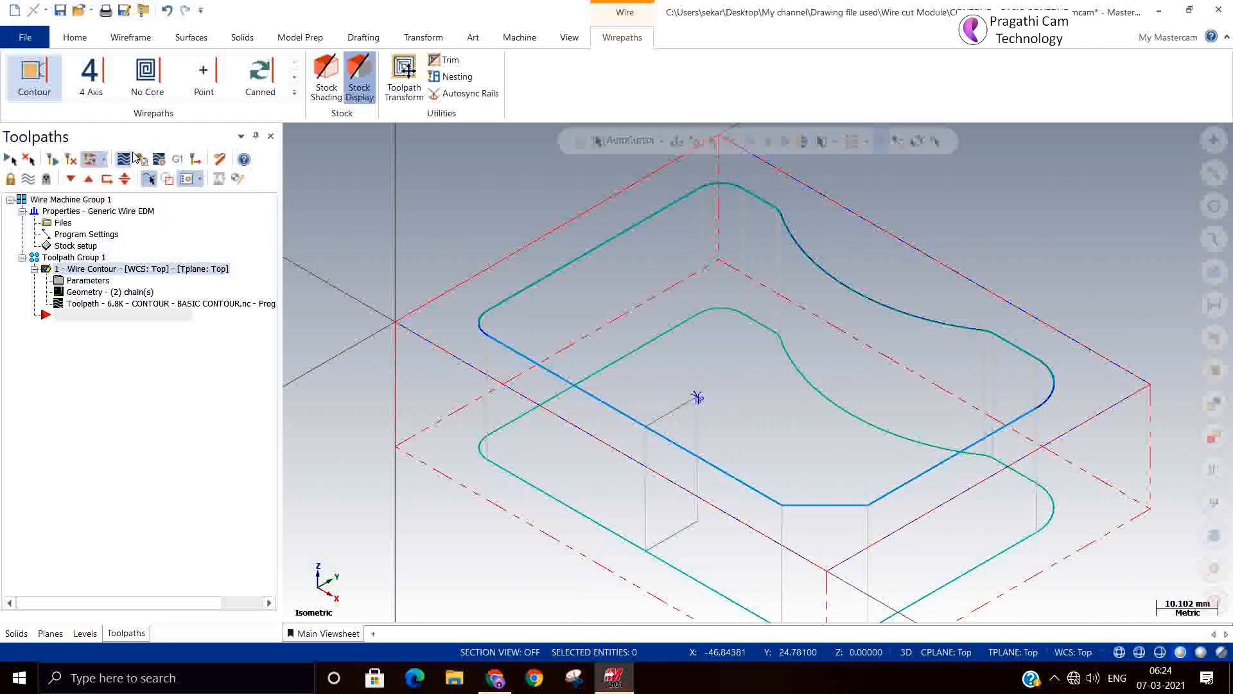
Step: Run the Verify simulation of the wire contour to its end and remove the inner cut-out chip from the stock
click(140, 159)
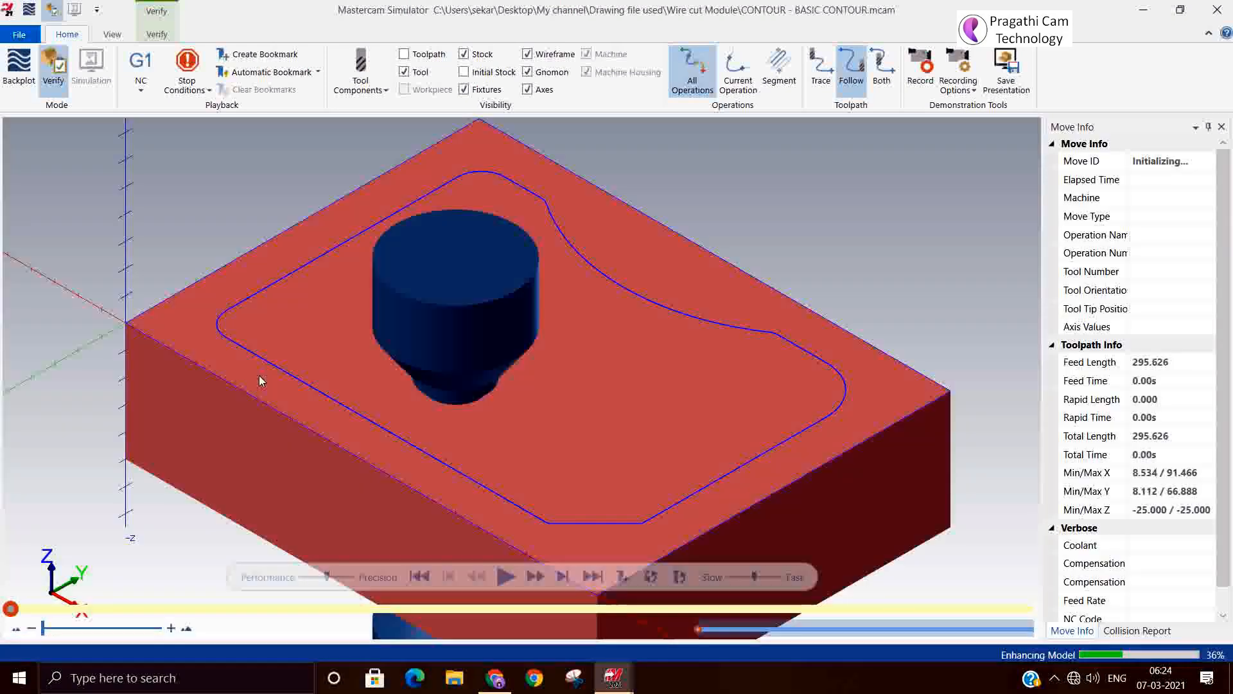
click(504, 577)
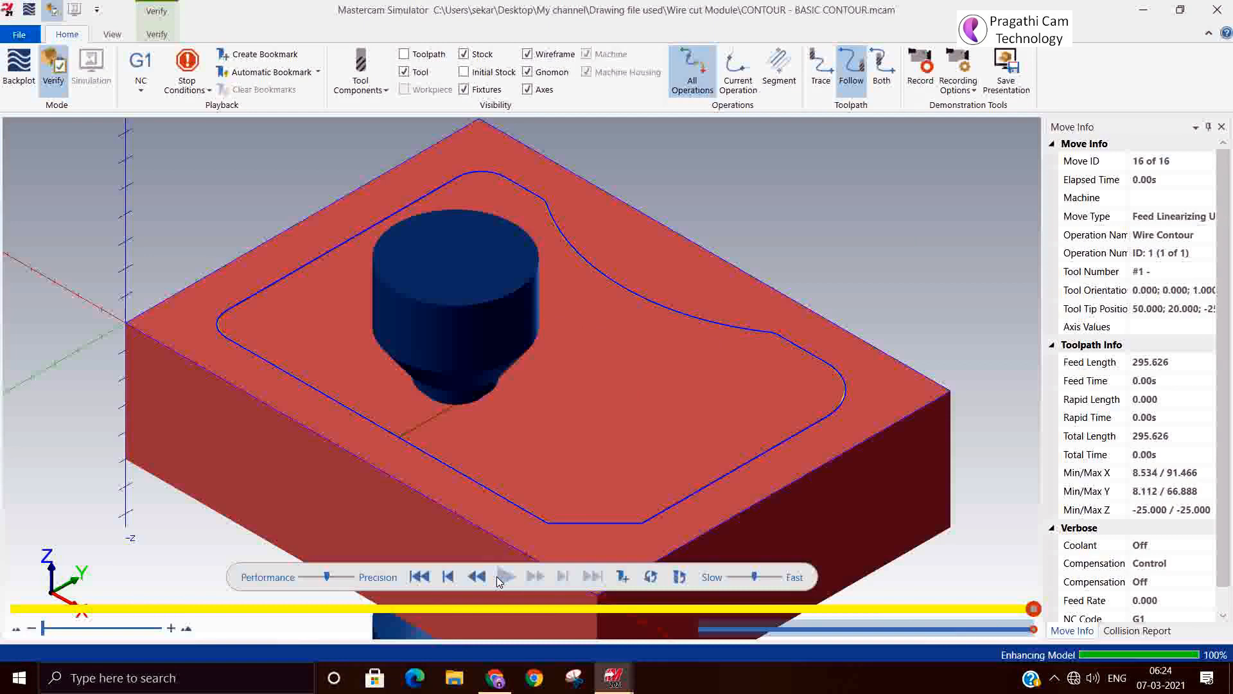
click(157, 34)
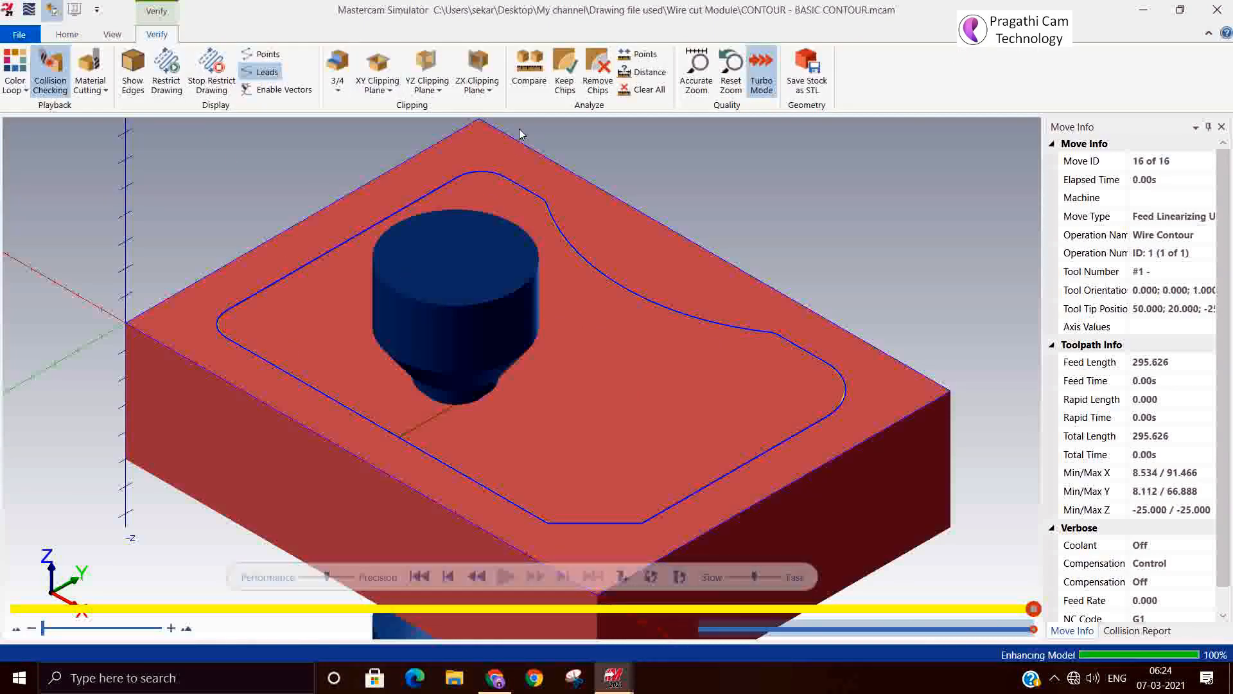
click(594, 69)
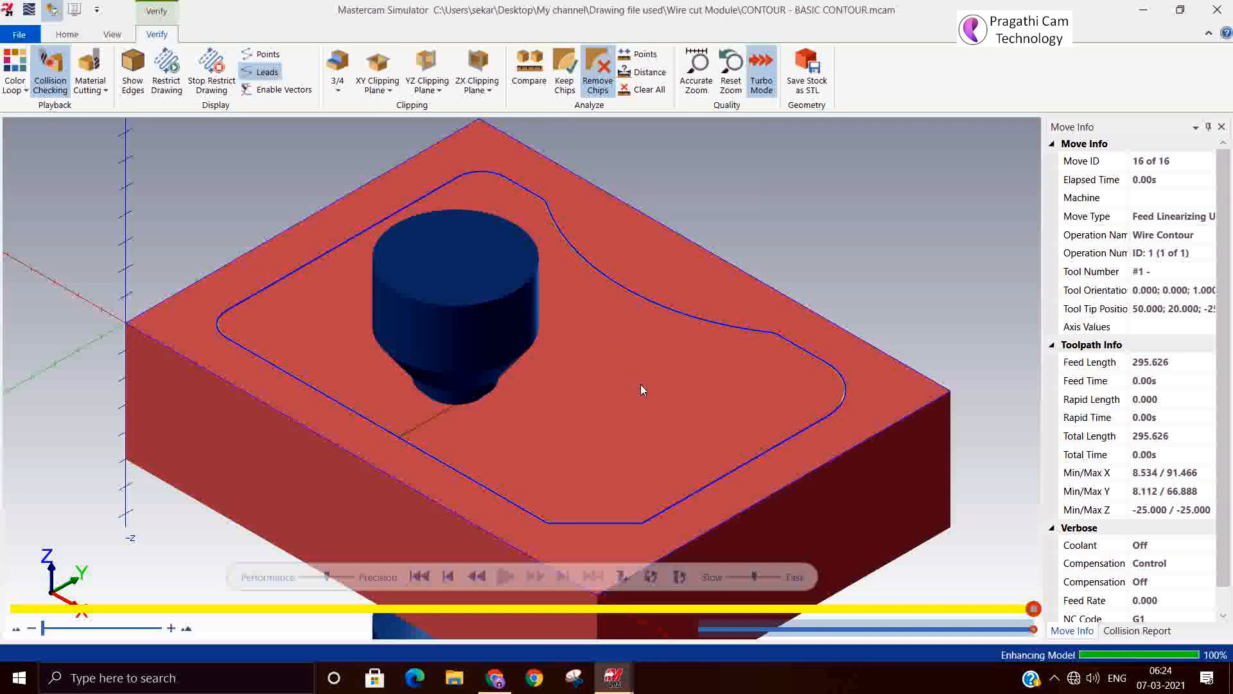
click(672, 398)
Step: Examine the cut opening, wire and guides in the verified stock from several angles, restore the isometric view and close the simulator
middle_drag(667, 397, 589, 425)
scroll(358, 536, up, 3)
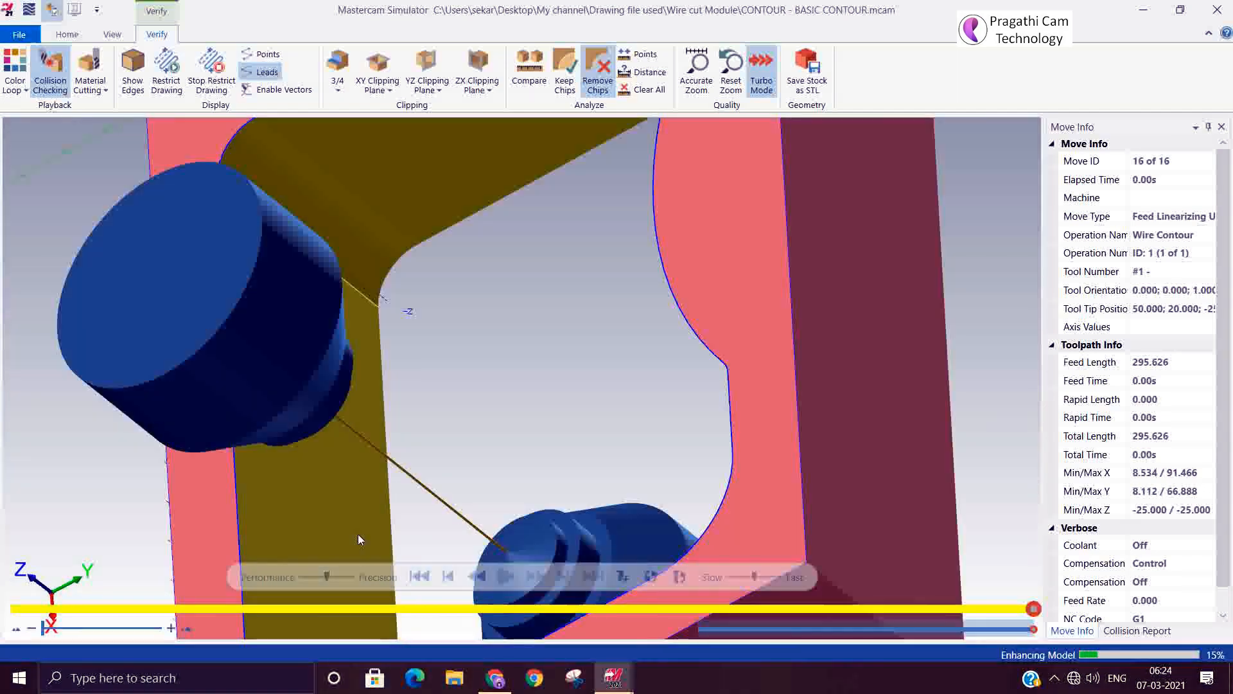
middle_drag(311, 520, 374, 520)
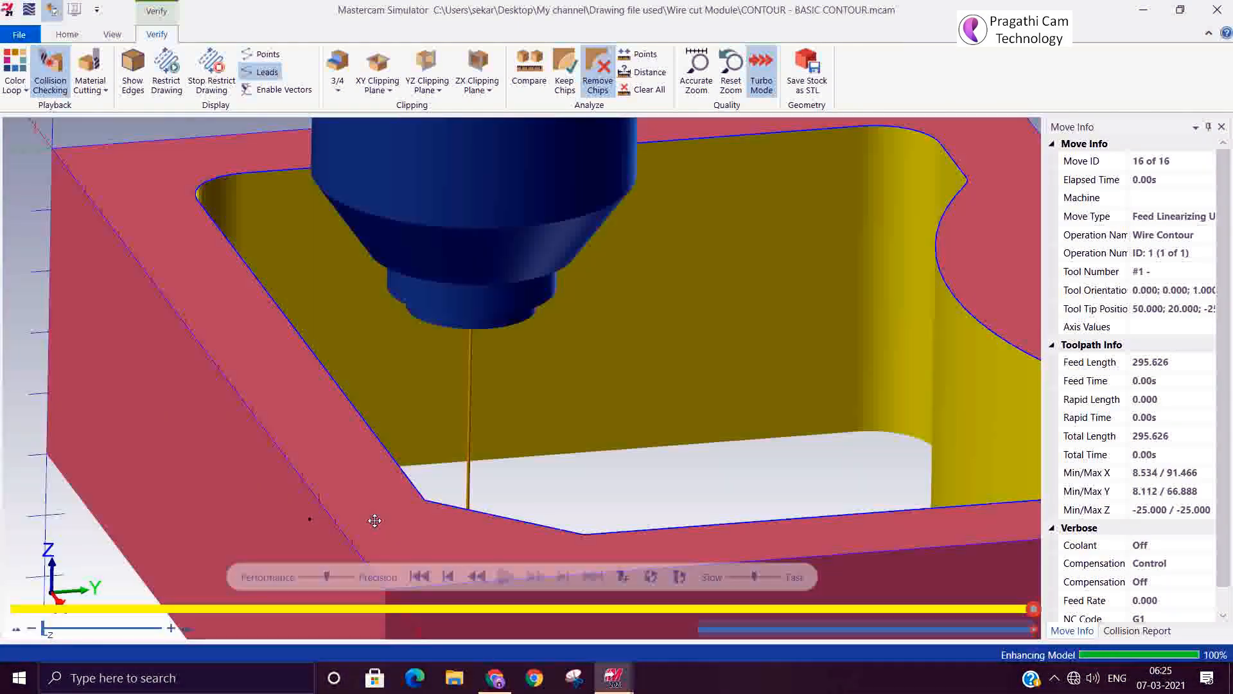
scroll(310, 544, down, 3)
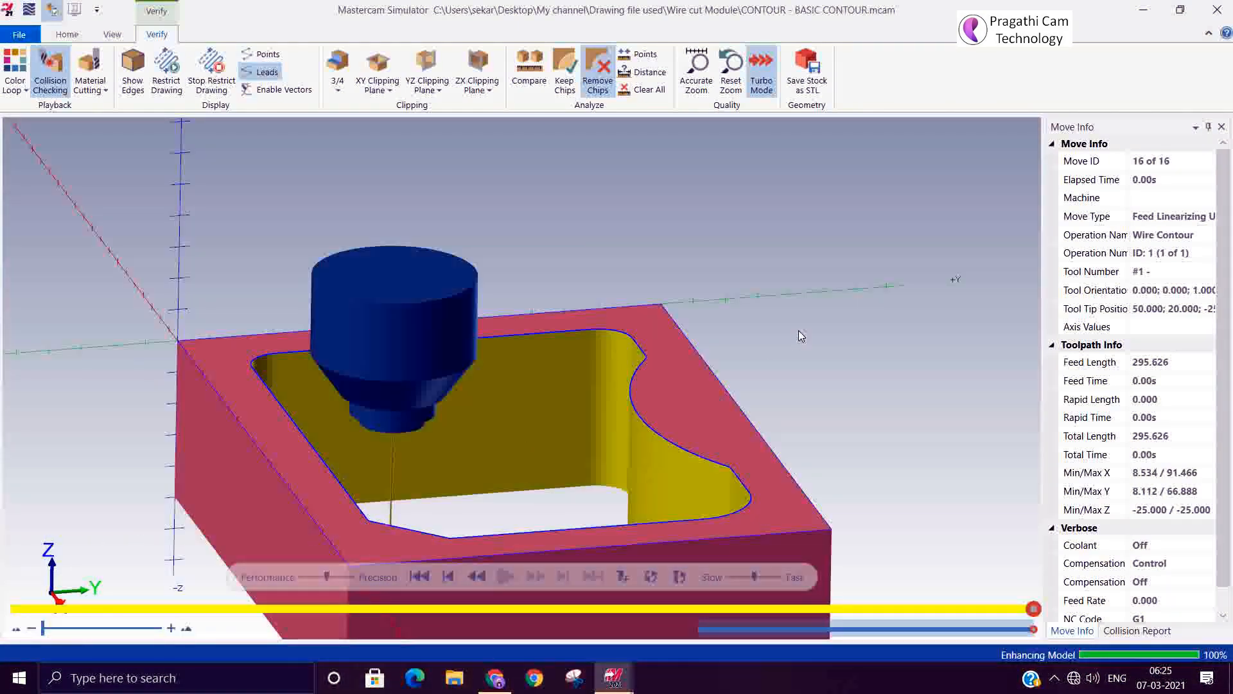
right_click(799, 330)
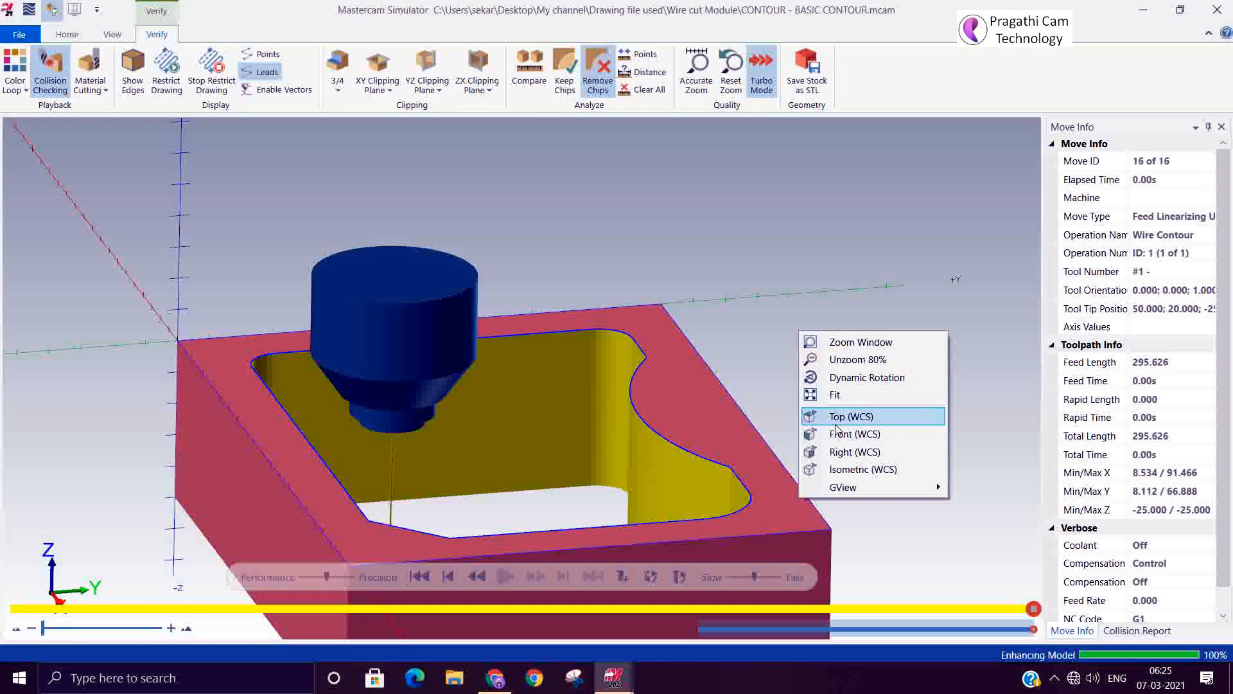
click(845, 469)
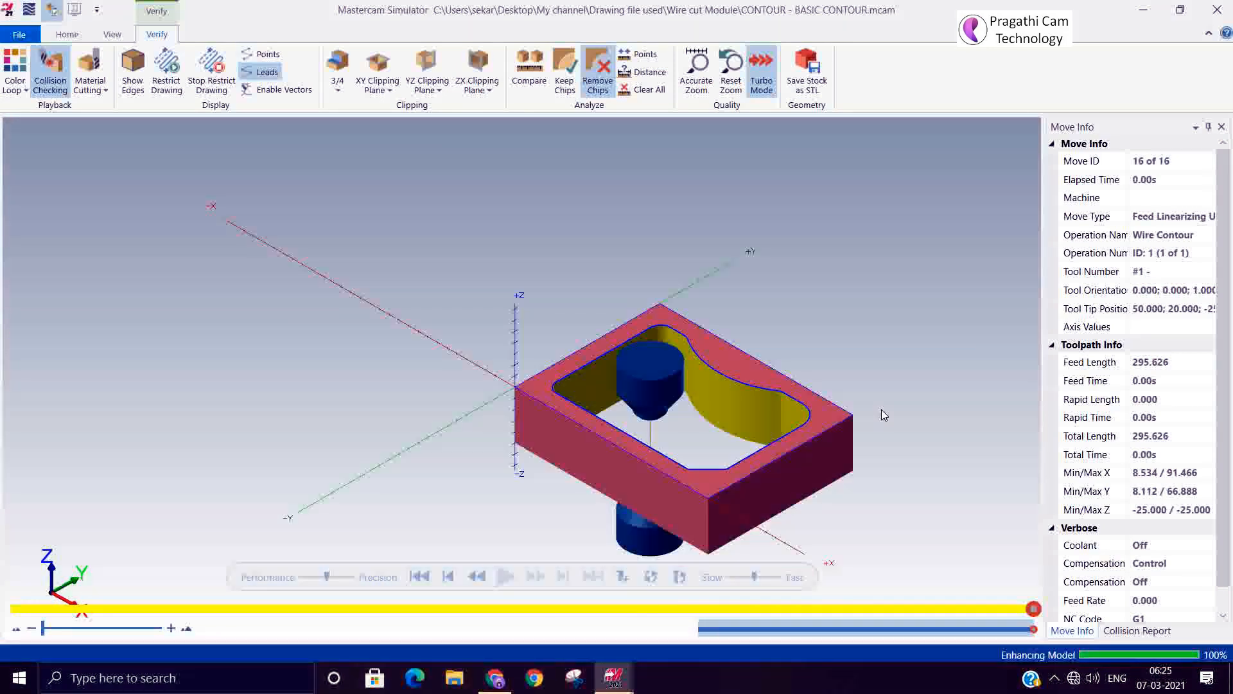
scroll(884, 415, up, 2)
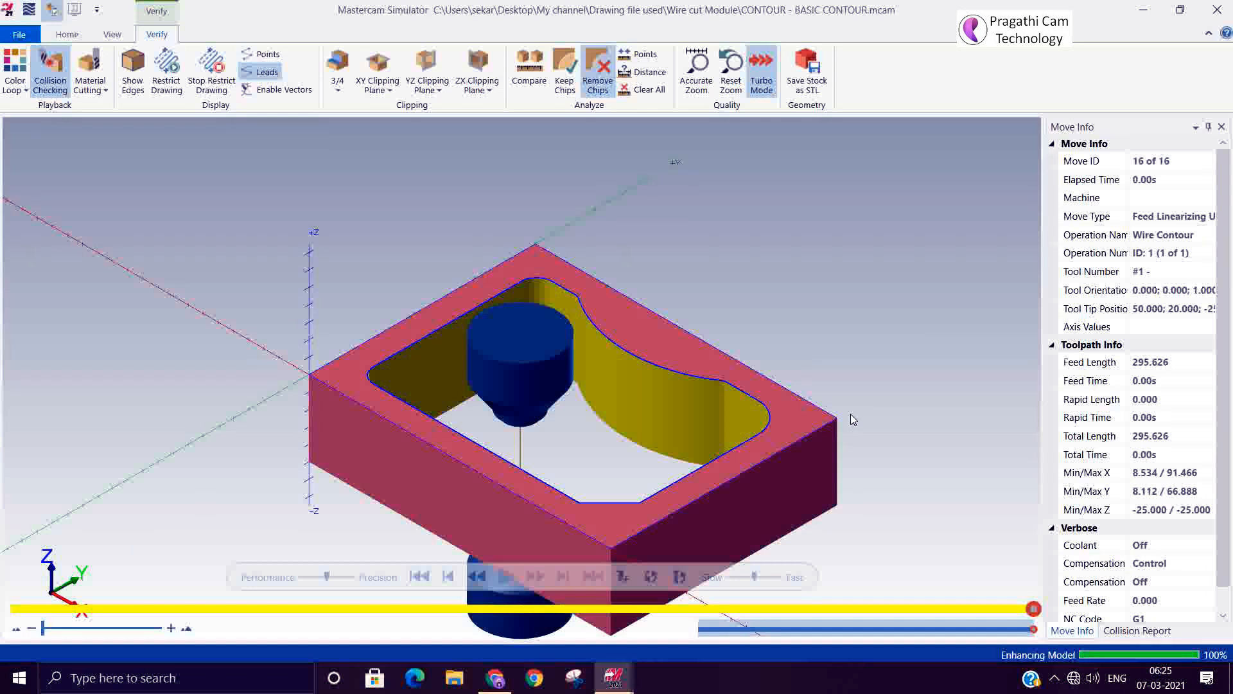
click(1217, 9)
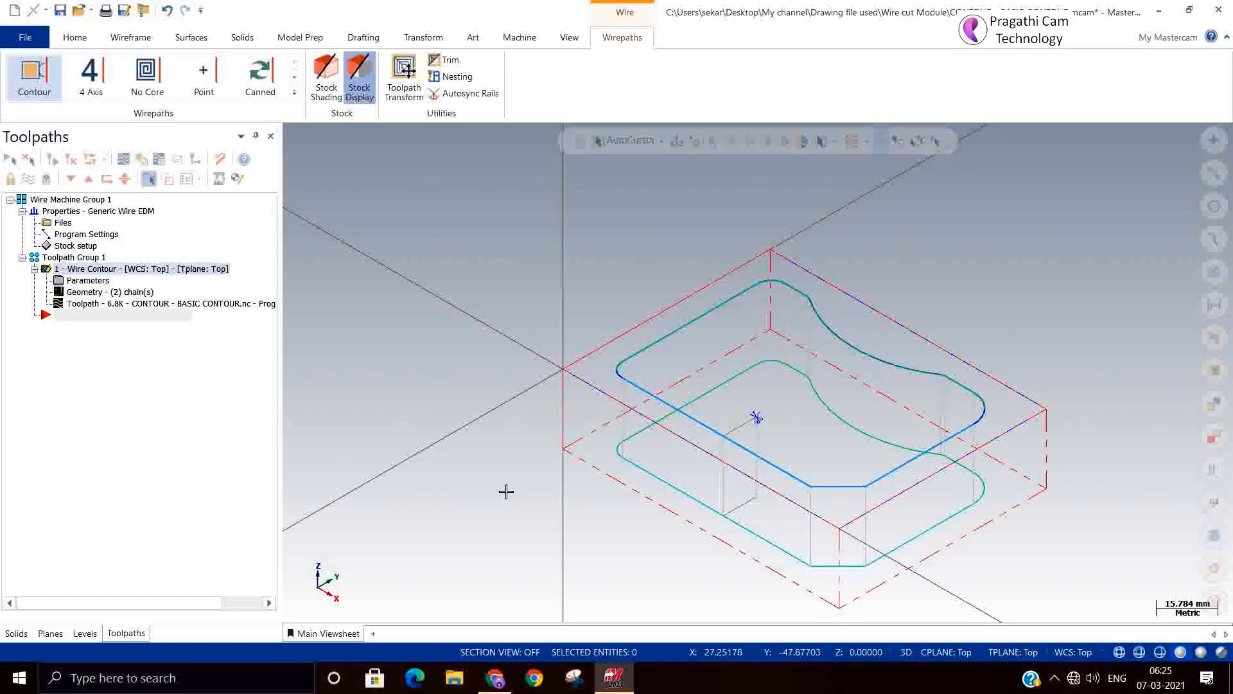
Step: Review the chains of the wire contour operation in the Chain Manager and accept them
right_click(486, 274)
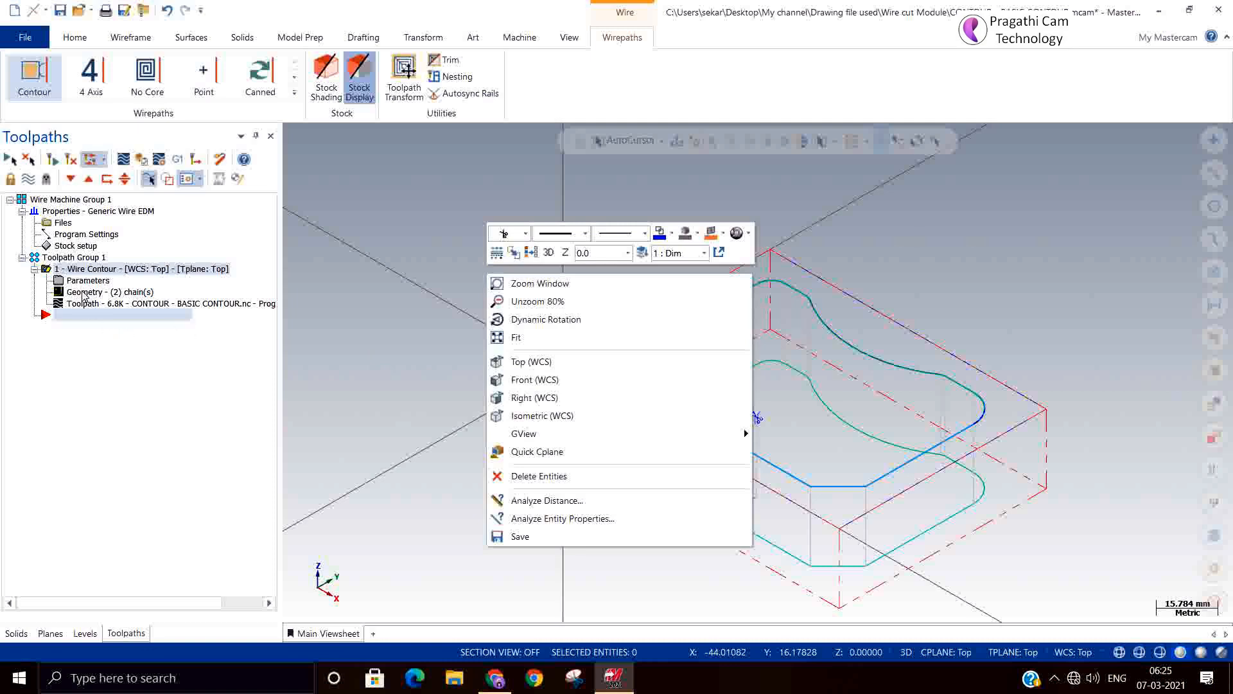
click(84, 292)
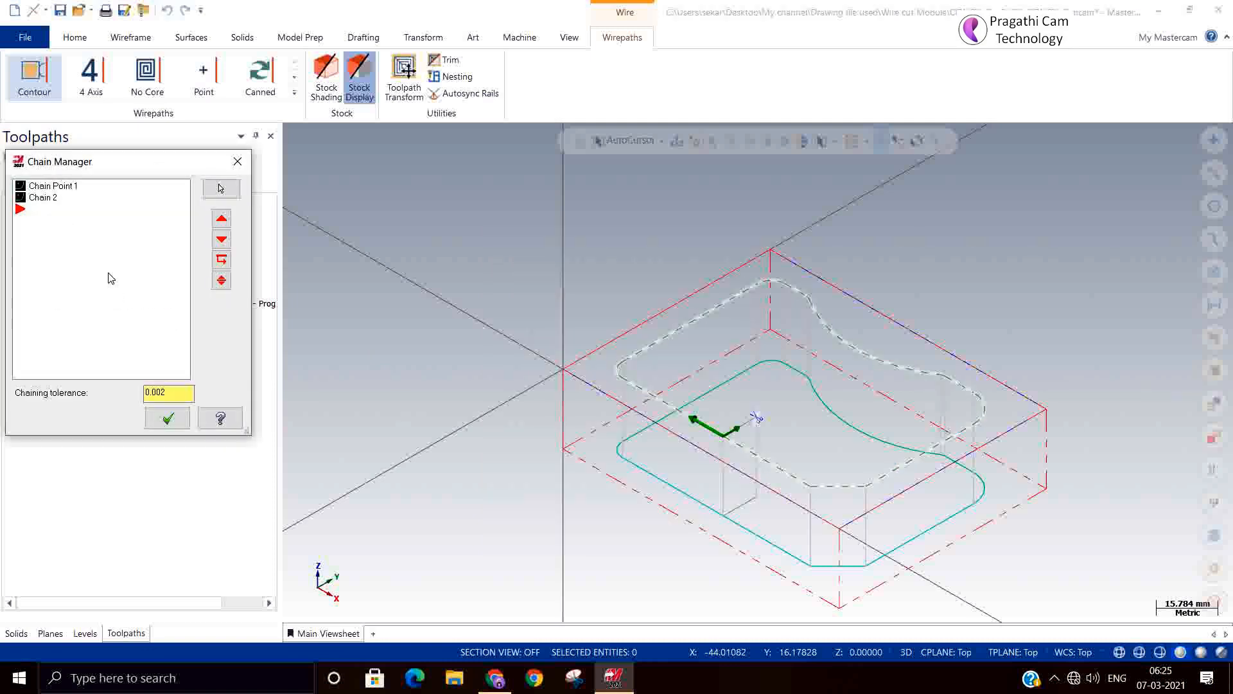
click(168, 418)
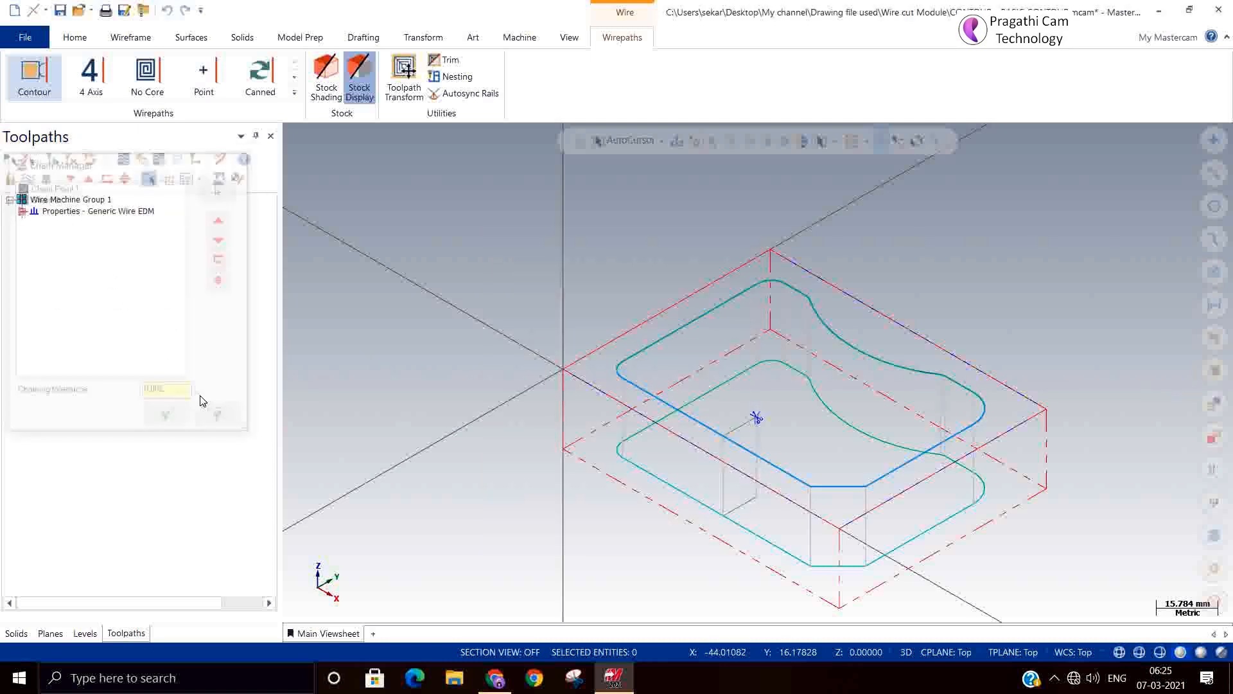
Step: Play the wire contour backplot in the top view with the wire guides hidden, watching the lead-in and the cut
right_click(415, 301)
click(462, 390)
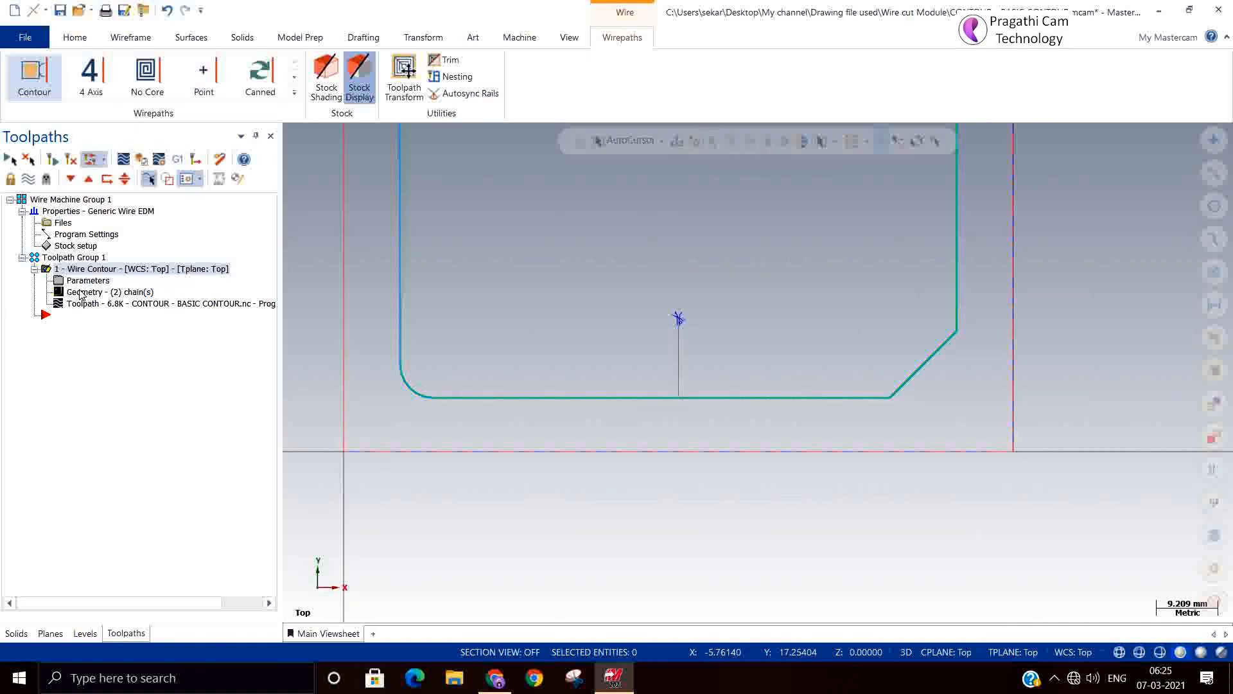
click(90, 158)
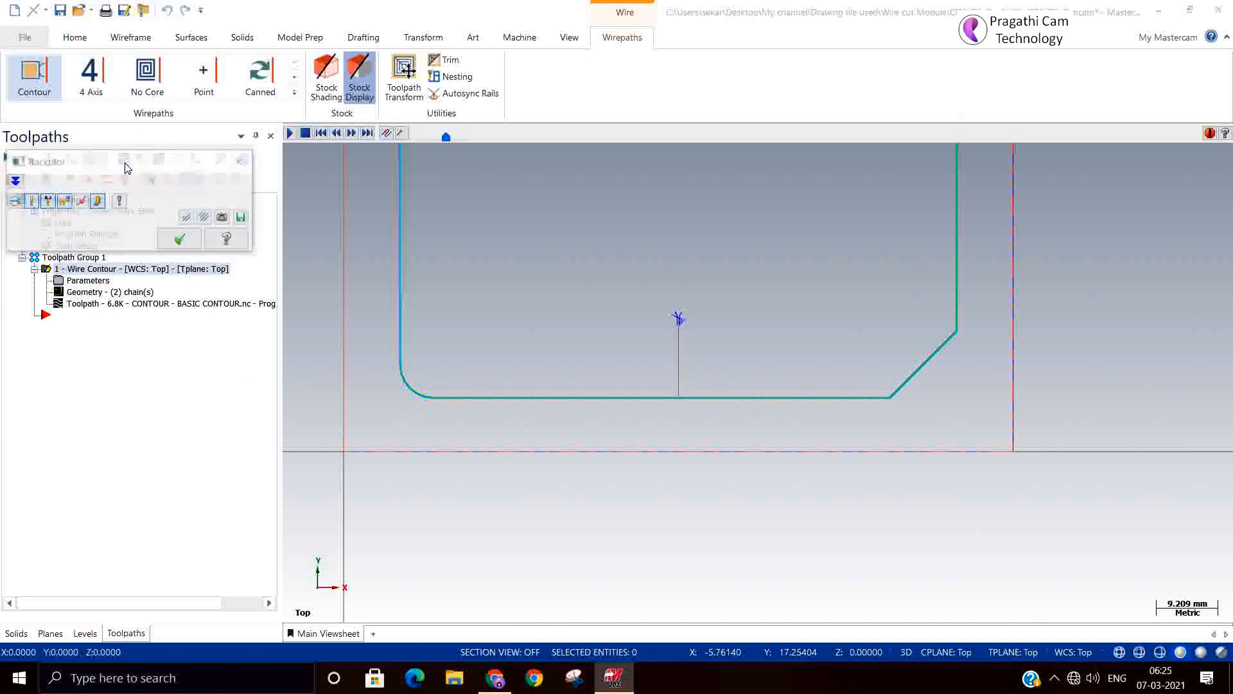
click(48, 201)
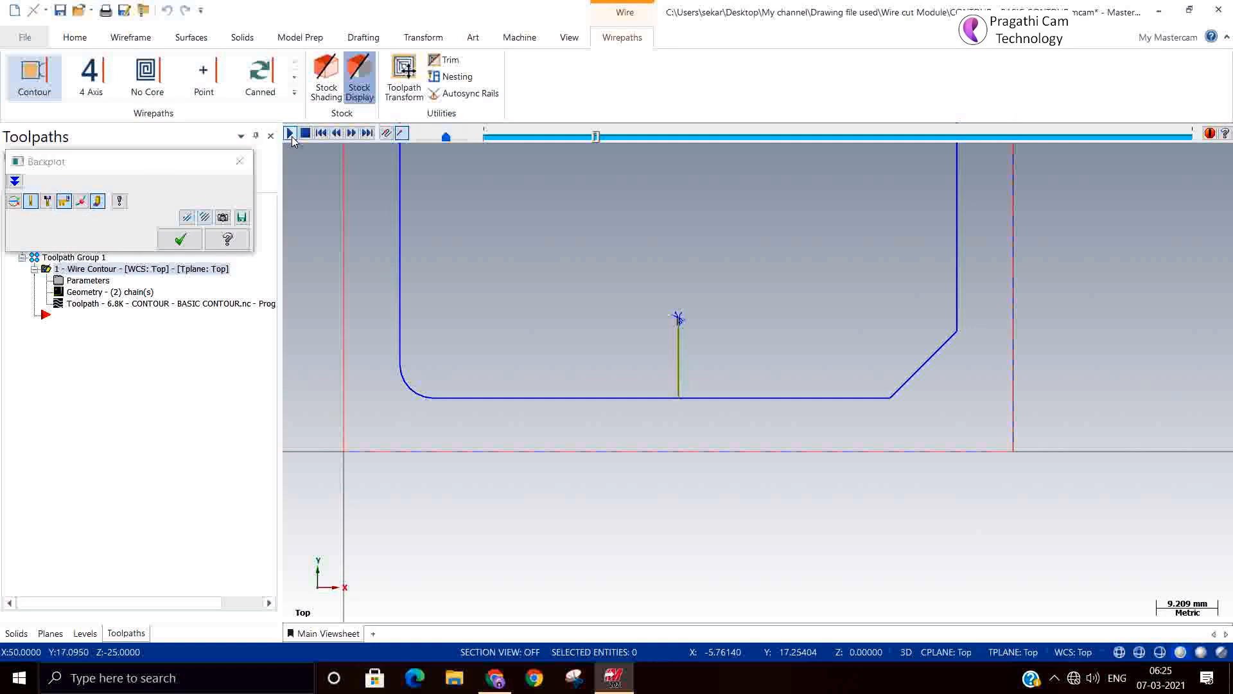
click(290, 133)
scroll(674, 386, up, 5)
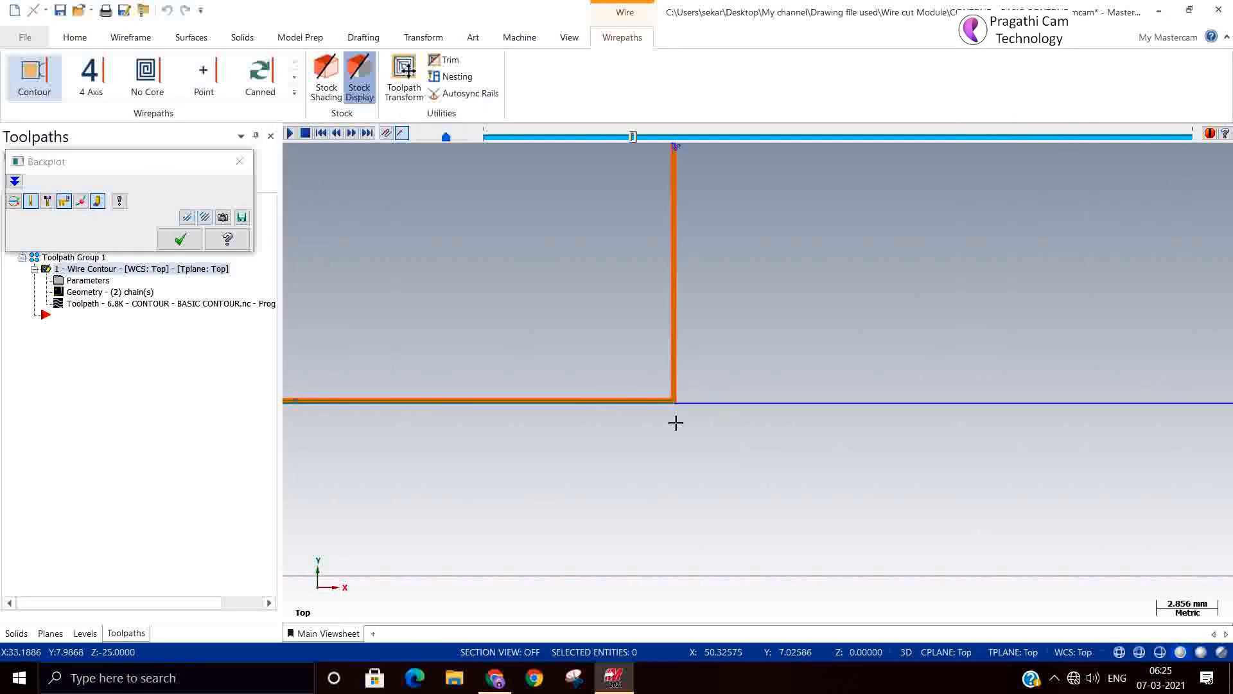
scroll(942, 484, down, 4)
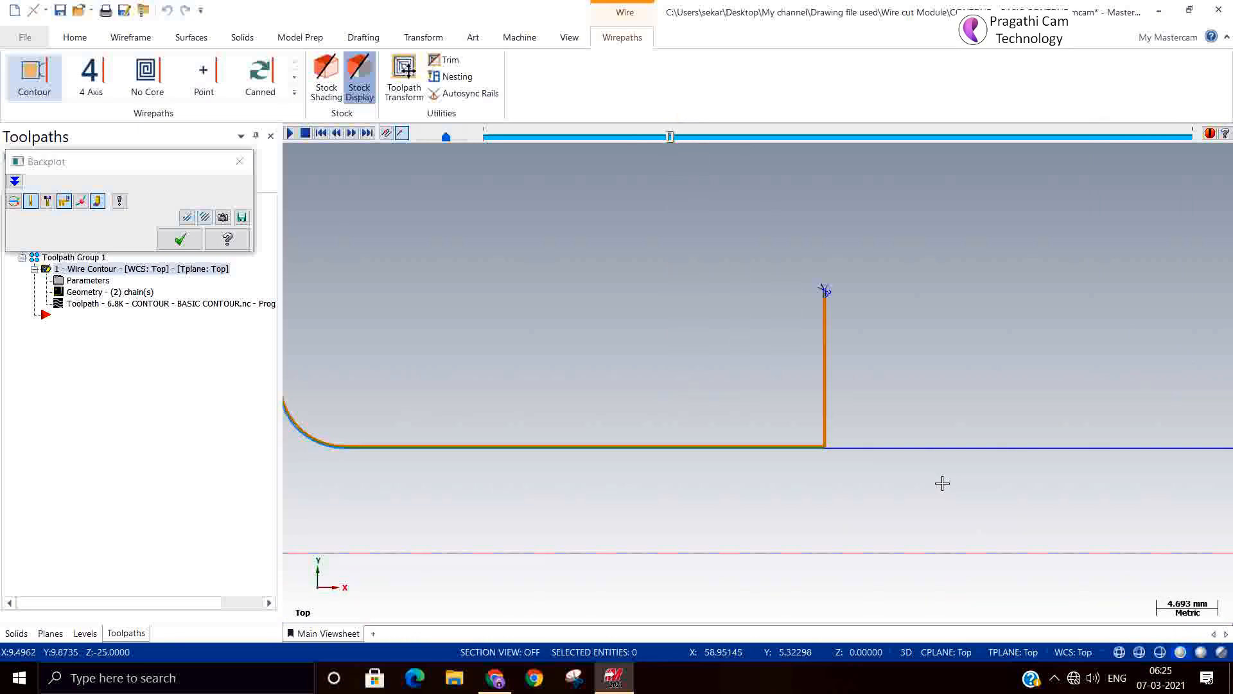
scroll(572, 490, down, 5)
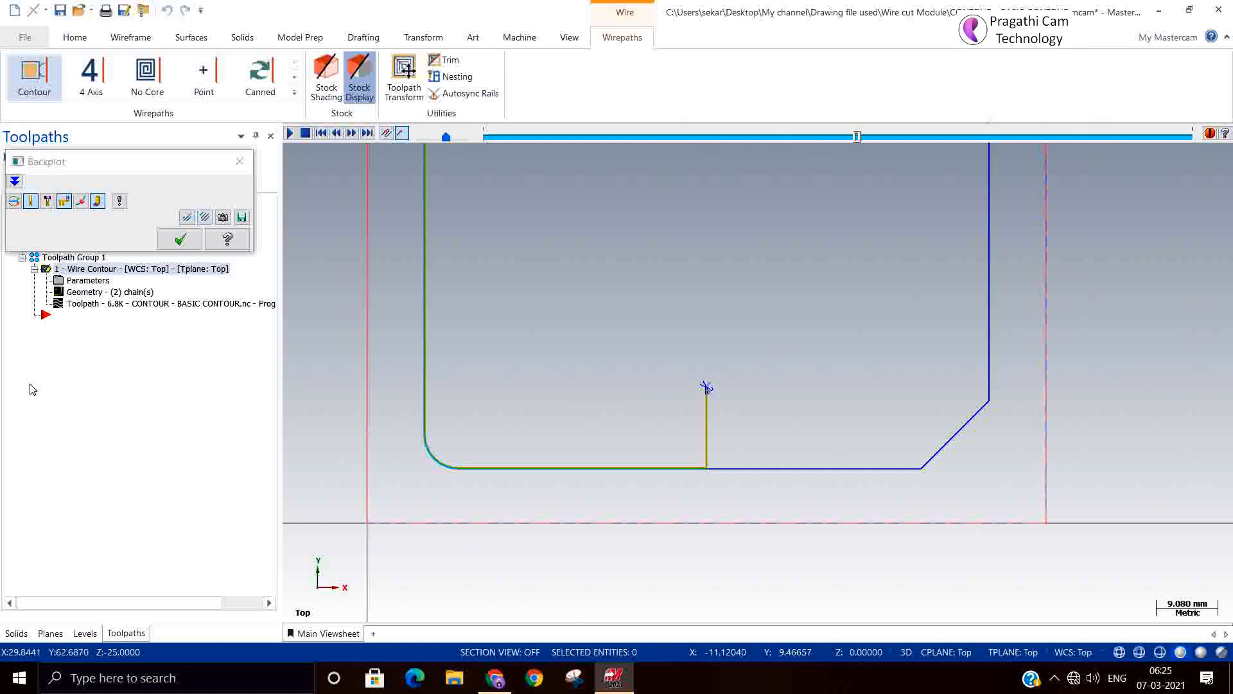
click(290, 135)
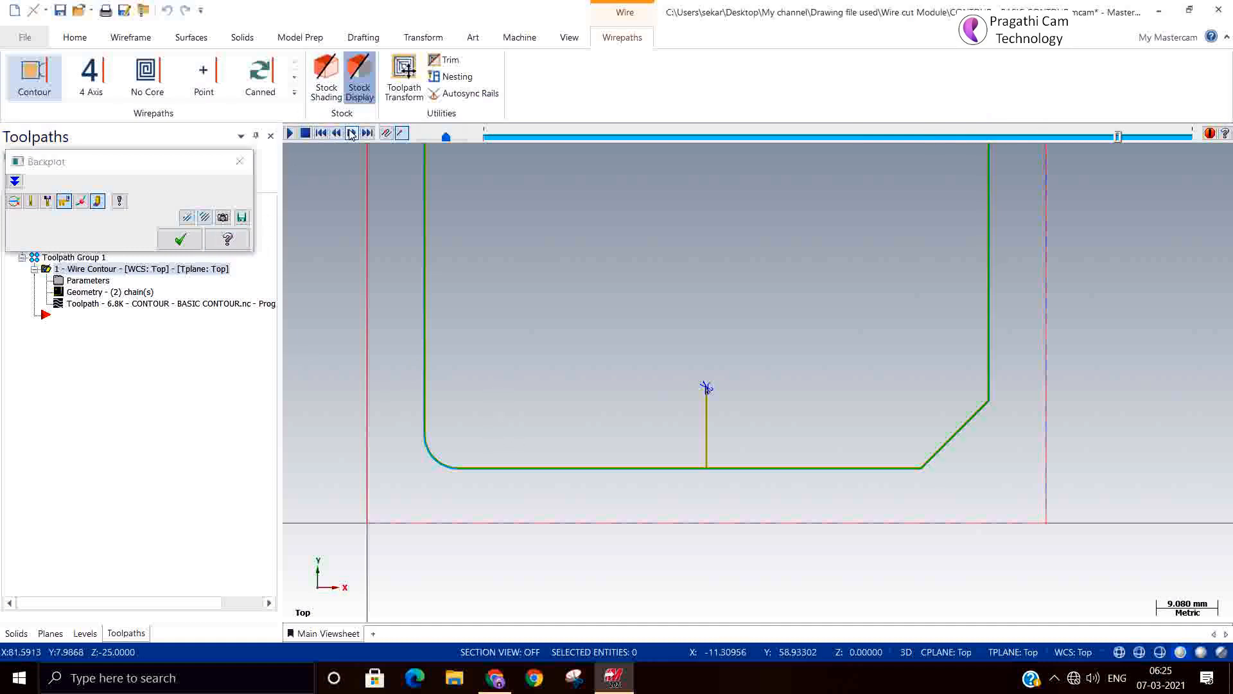
Step: Inspect the wire's offset from the contour where the lead-in meets the lower edge, then close the backplot
scroll(713, 482, up, 6)
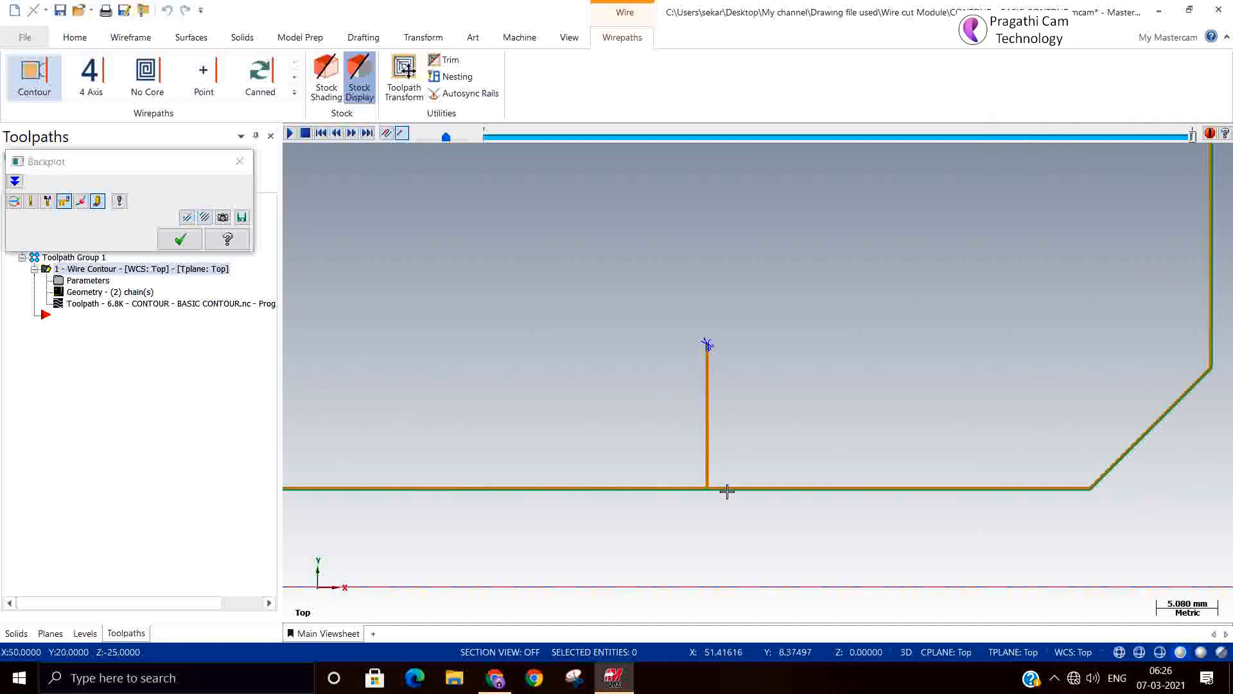
scroll(691, 524, up, 10)
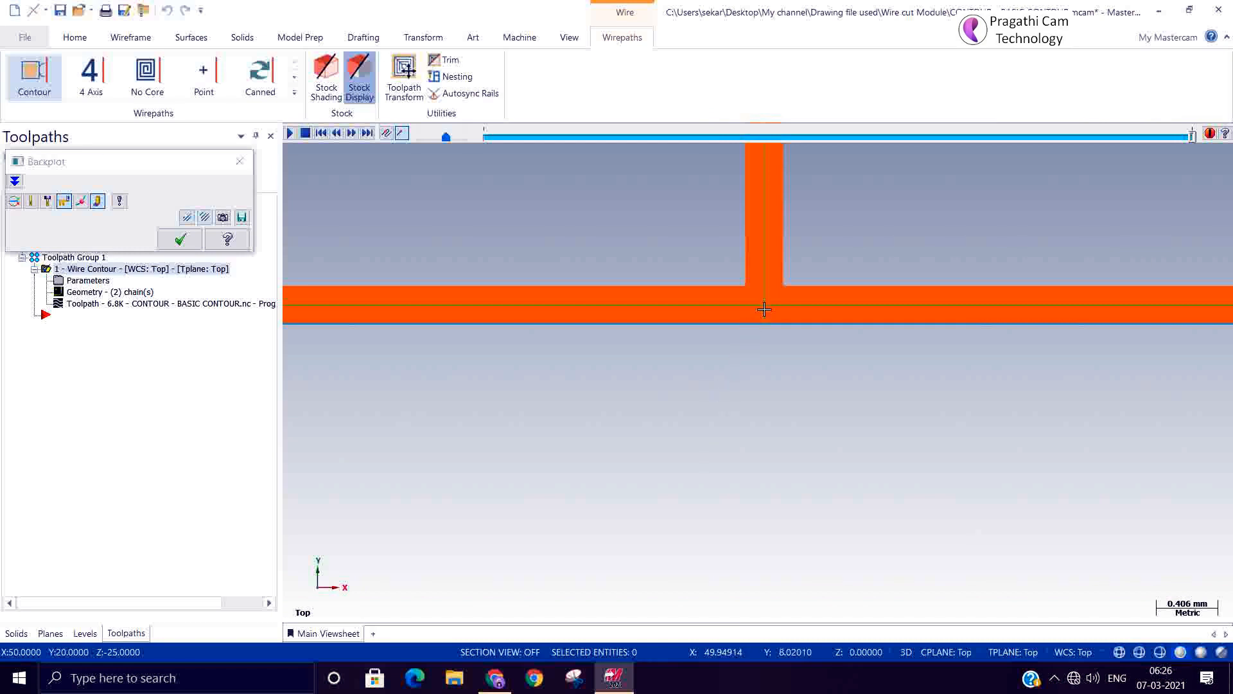
scroll(720, 379, down, 6)
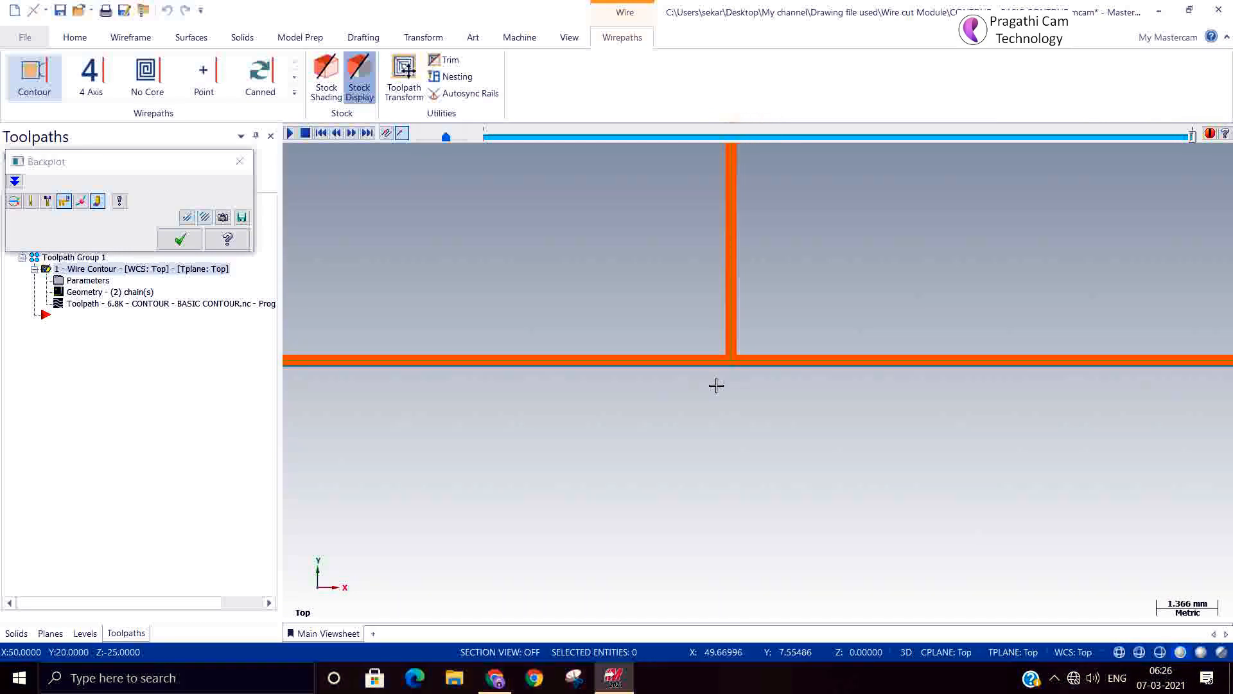
scroll(714, 379, up, 8)
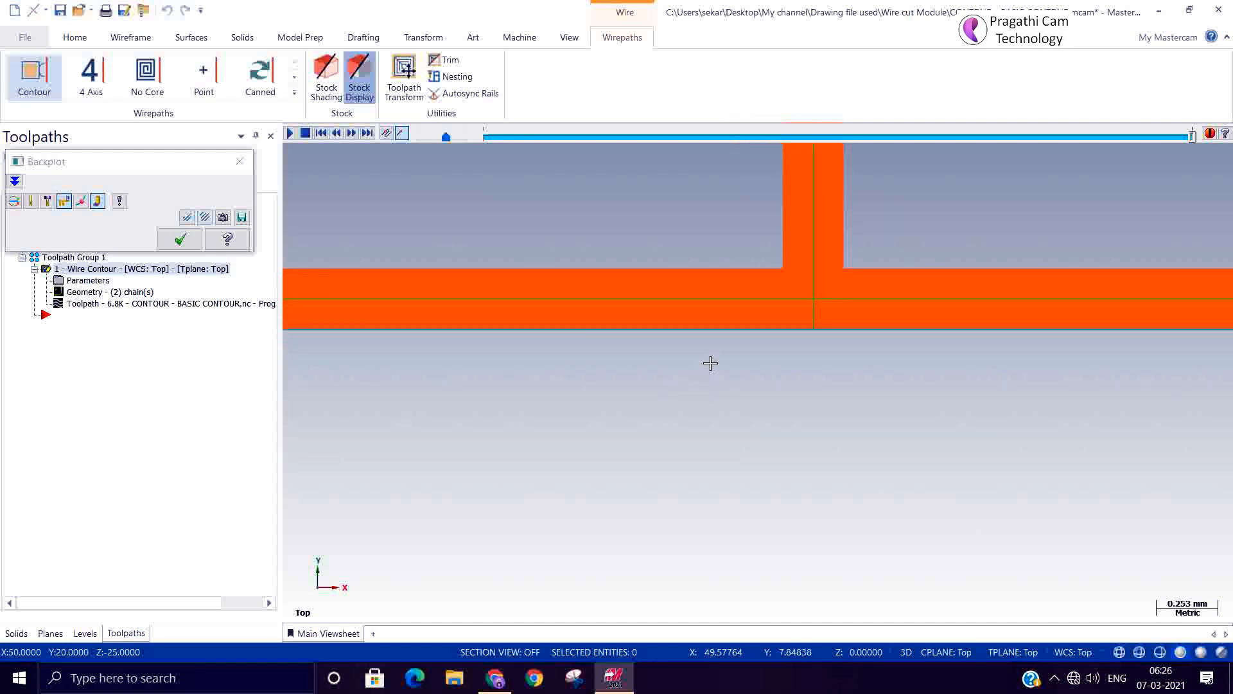
click(178, 240)
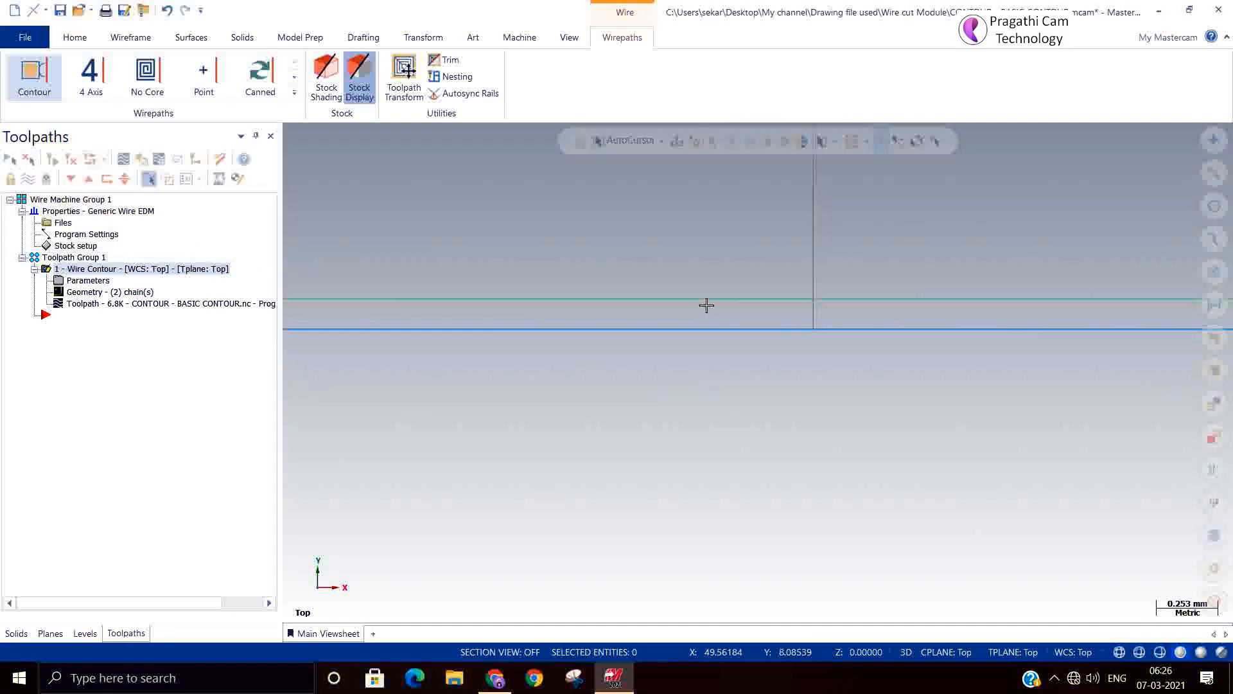
Step: Select the two lower contour lines on either side of the lead-in and examine them in the top and isometric views
click(786, 335)
scroll(801, 465, down, 1)
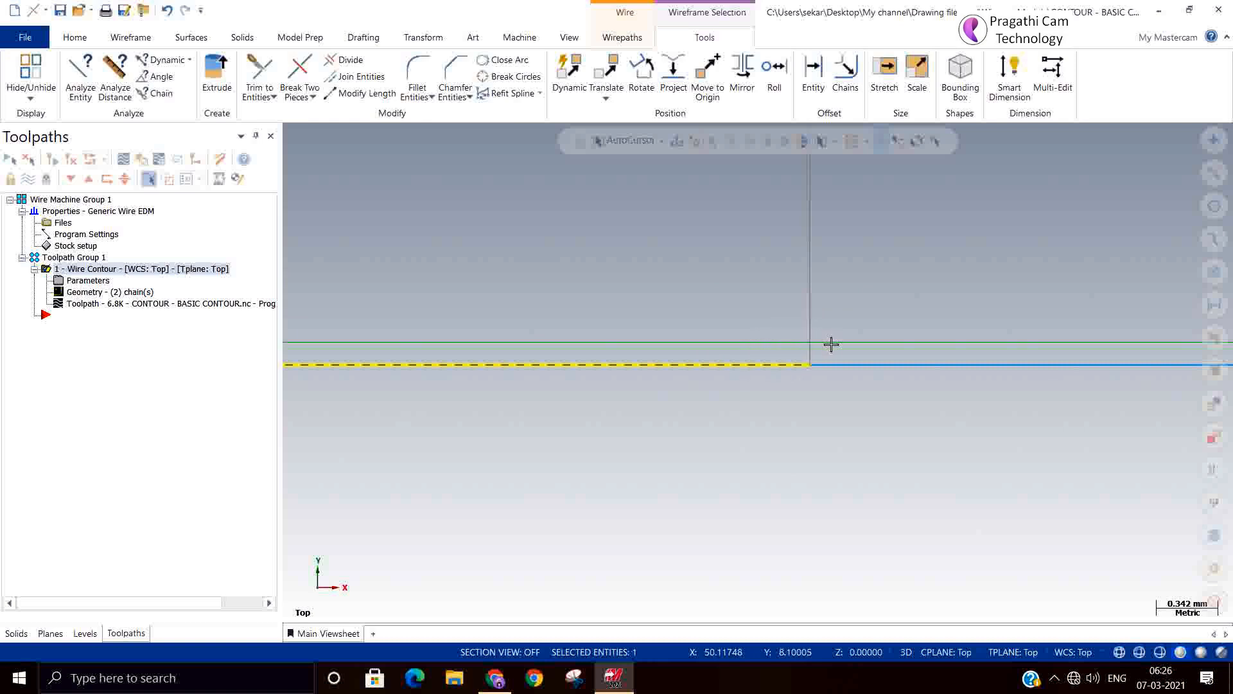
scroll(697, 432, down, 4)
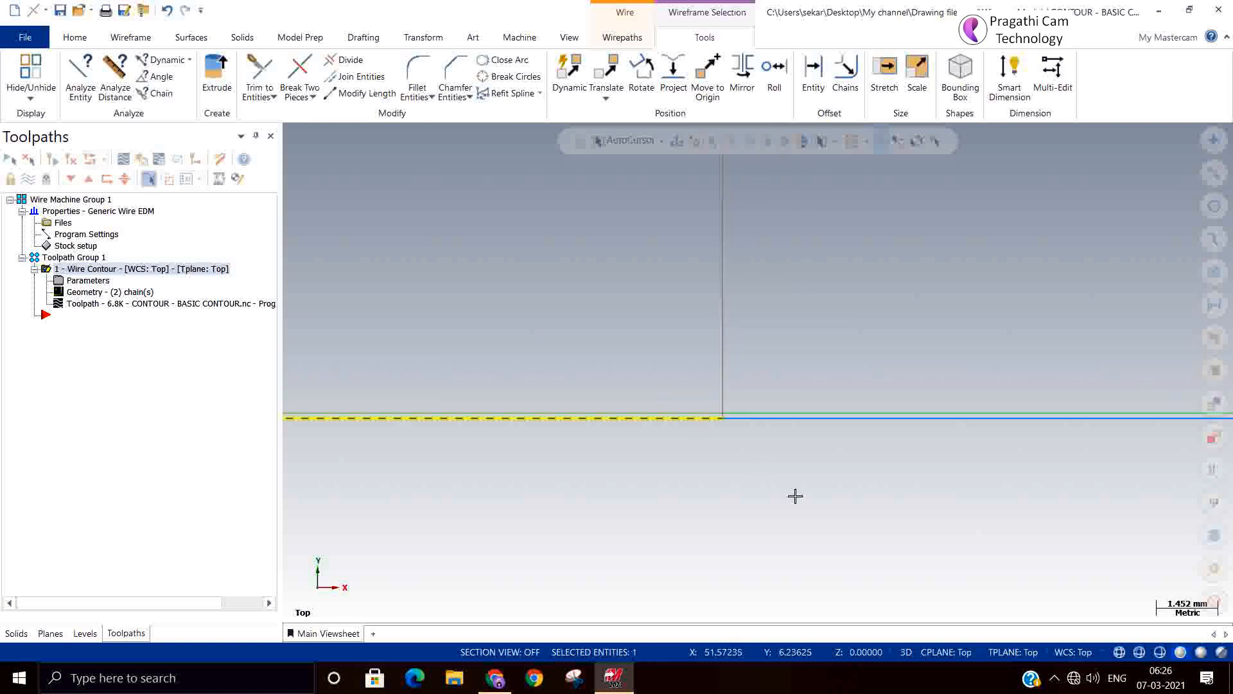
click(766, 418)
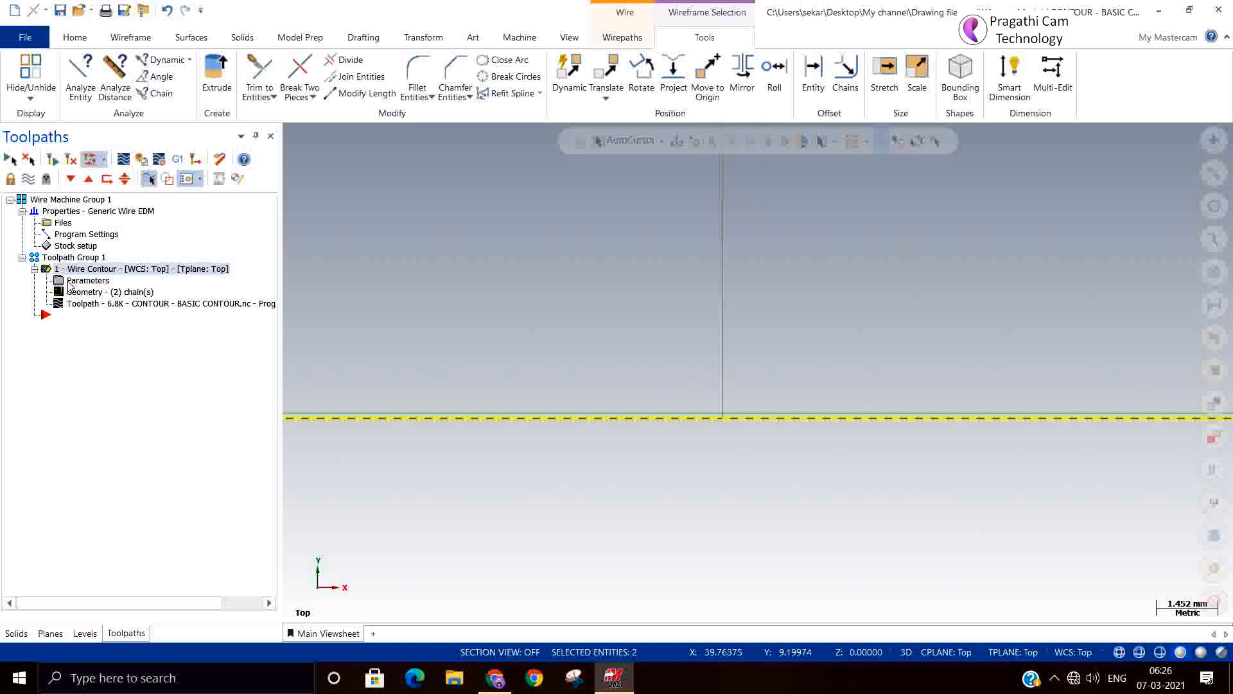
scroll(573, 443, down, 6)
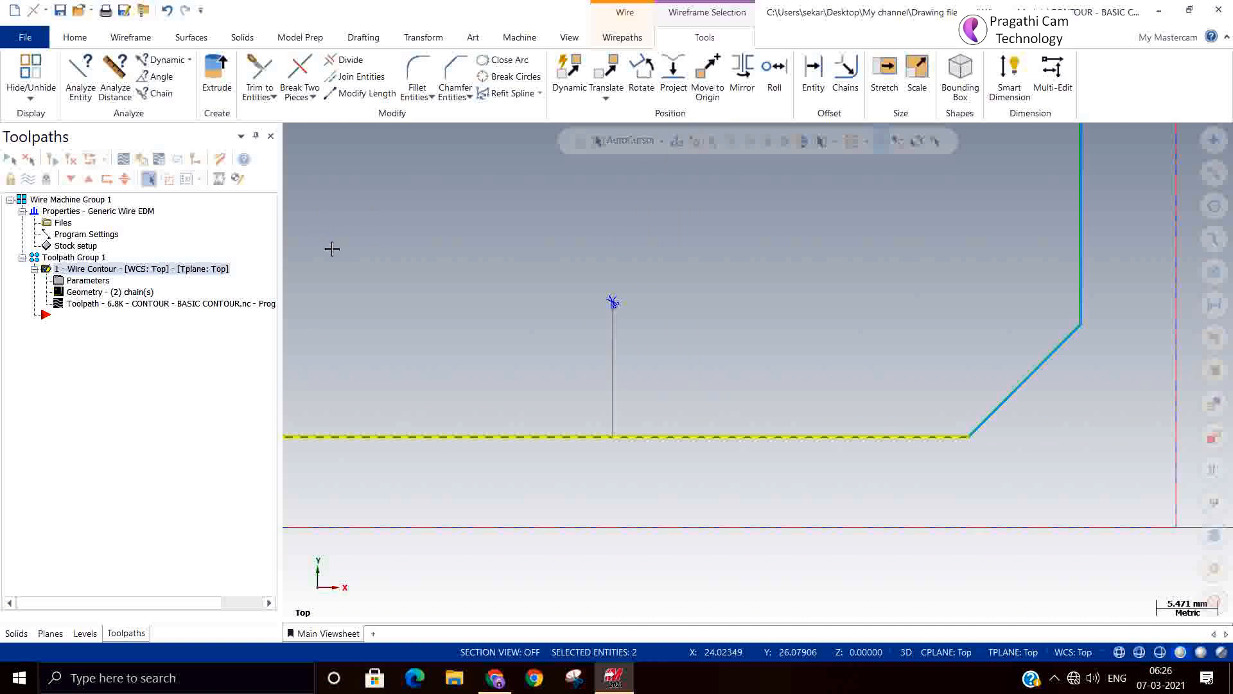
right_click(473, 278)
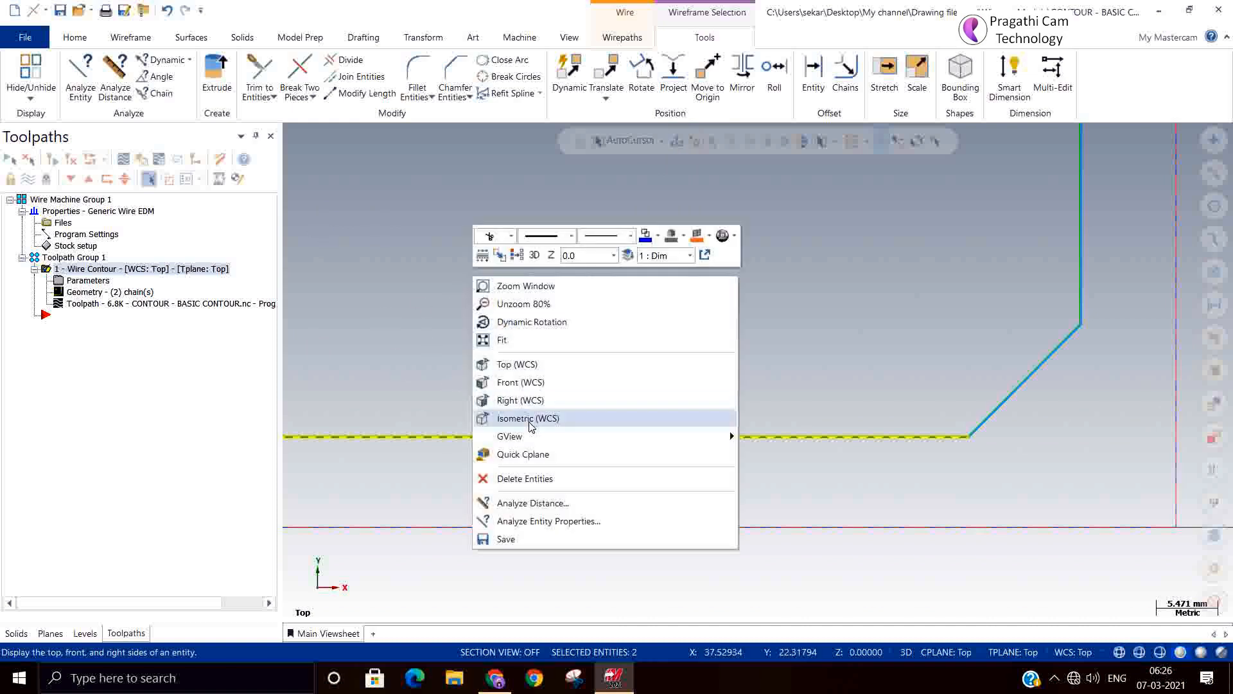
click(526, 418)
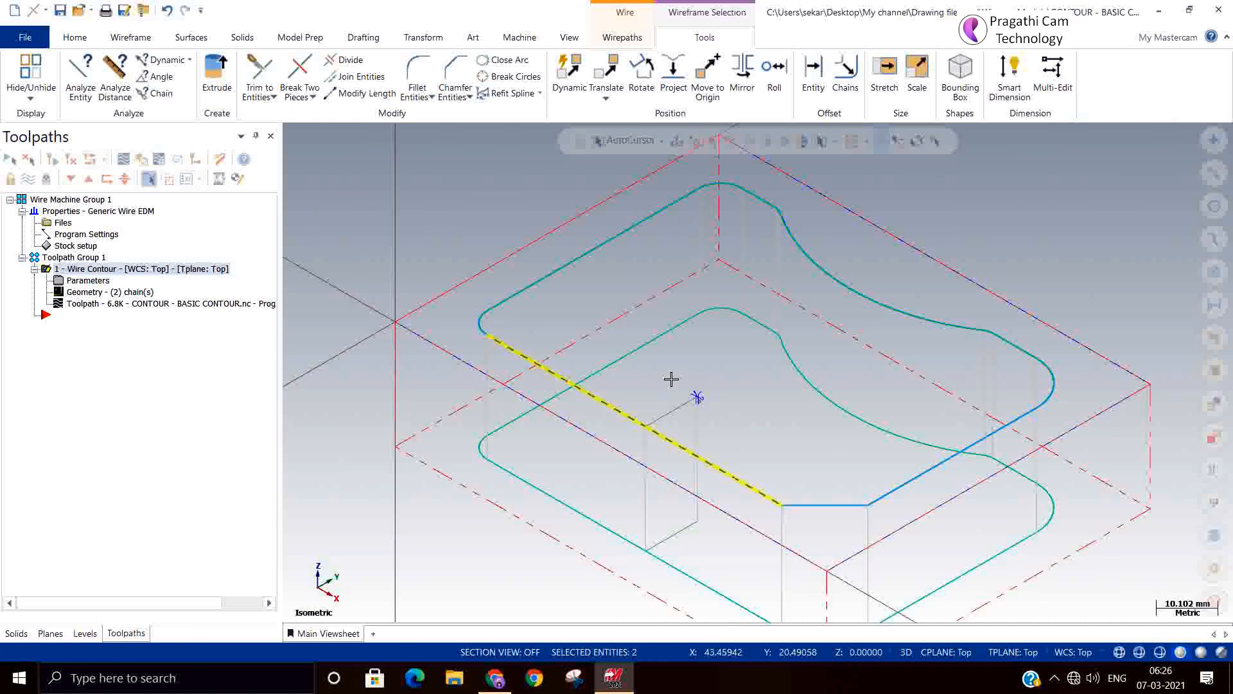
Step: Delete the wire contour operation from Toolpath Group 1, confirming the deletion
drag(671, 379, 764, 431)
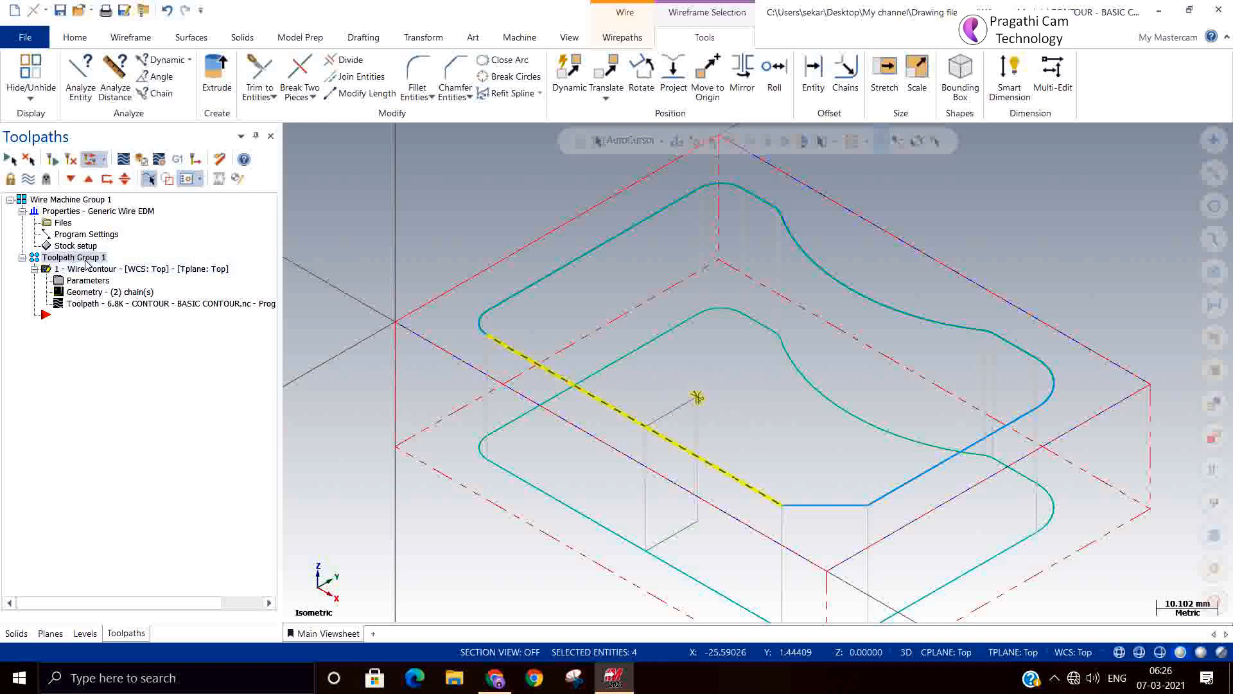
key(Delete)
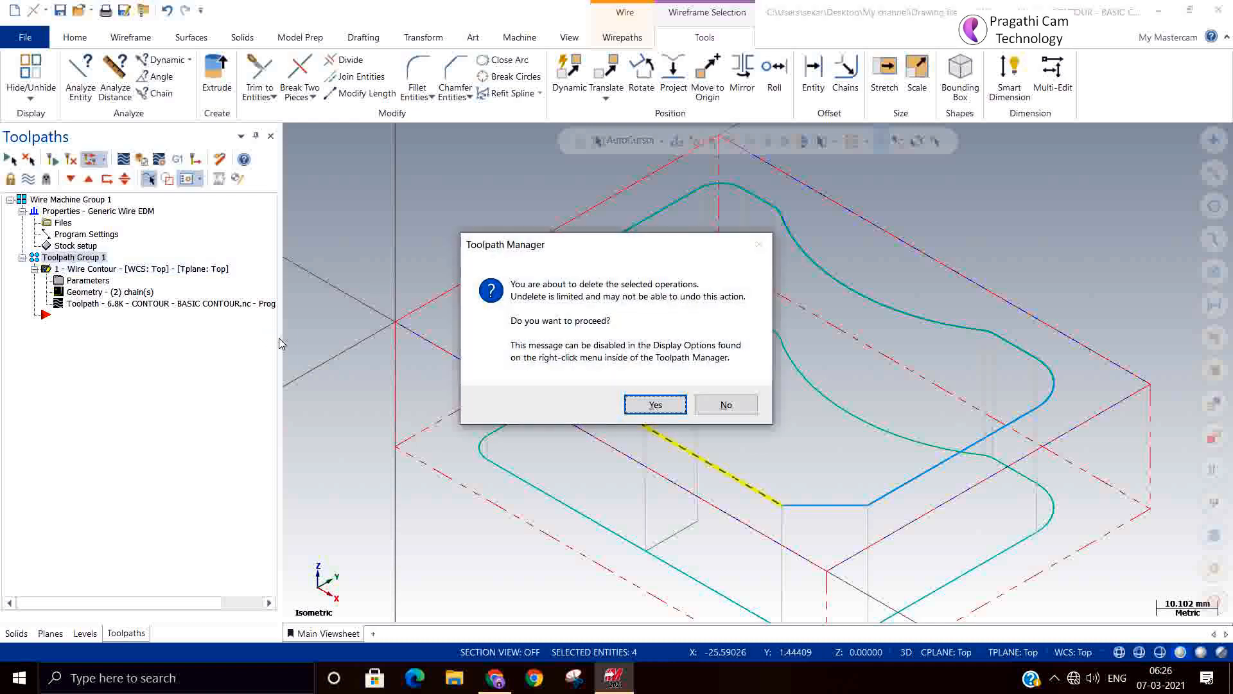
click(658, 405)
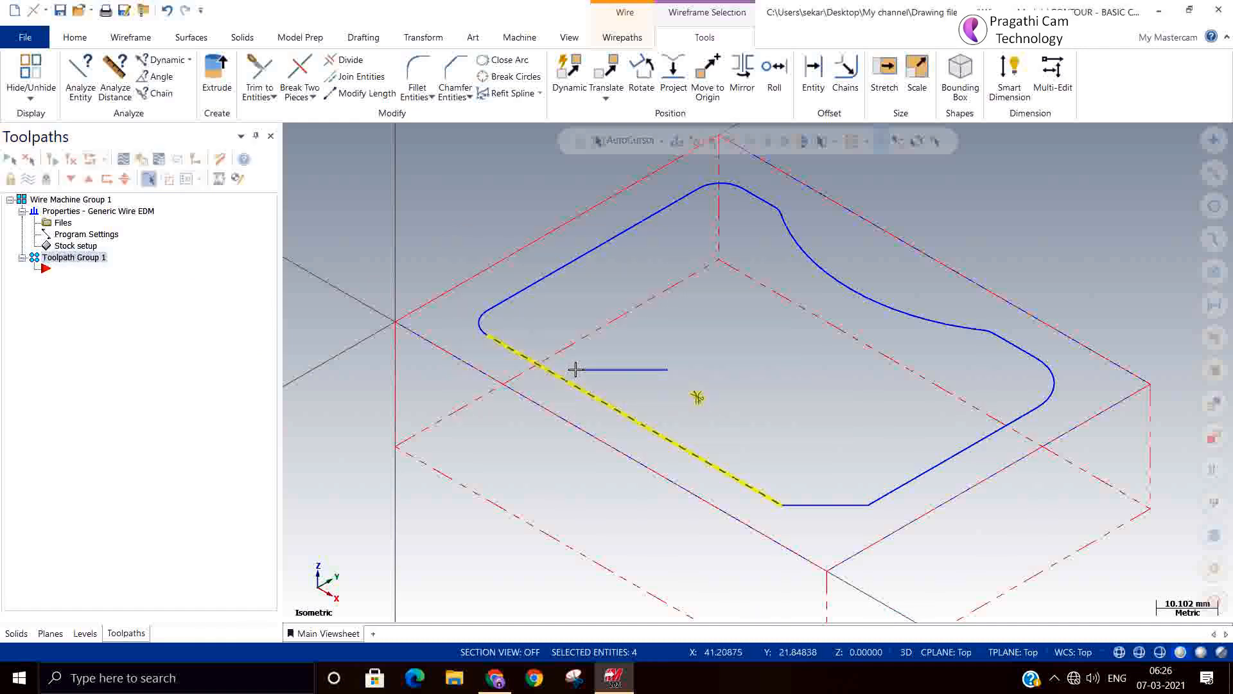
Step: Delete the overlapping thread and cut points inside the contour, along with their associated drafting entity
click(569, 387)
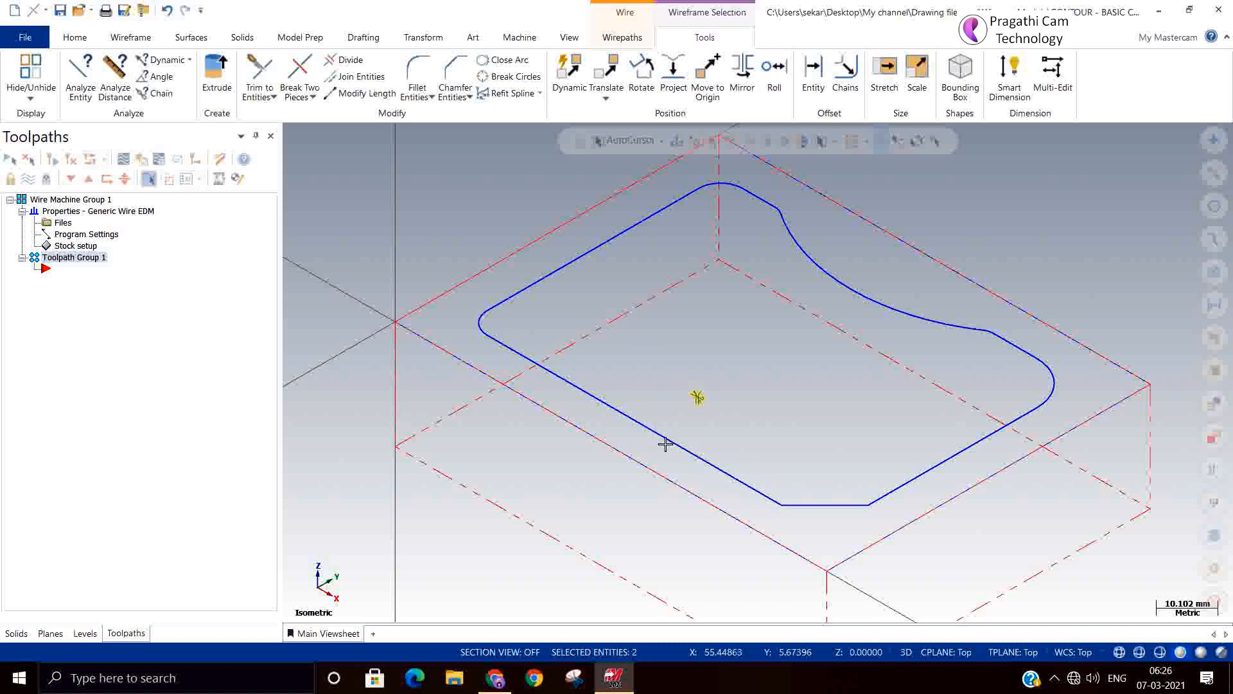
drag(664, 357, 740, 434)
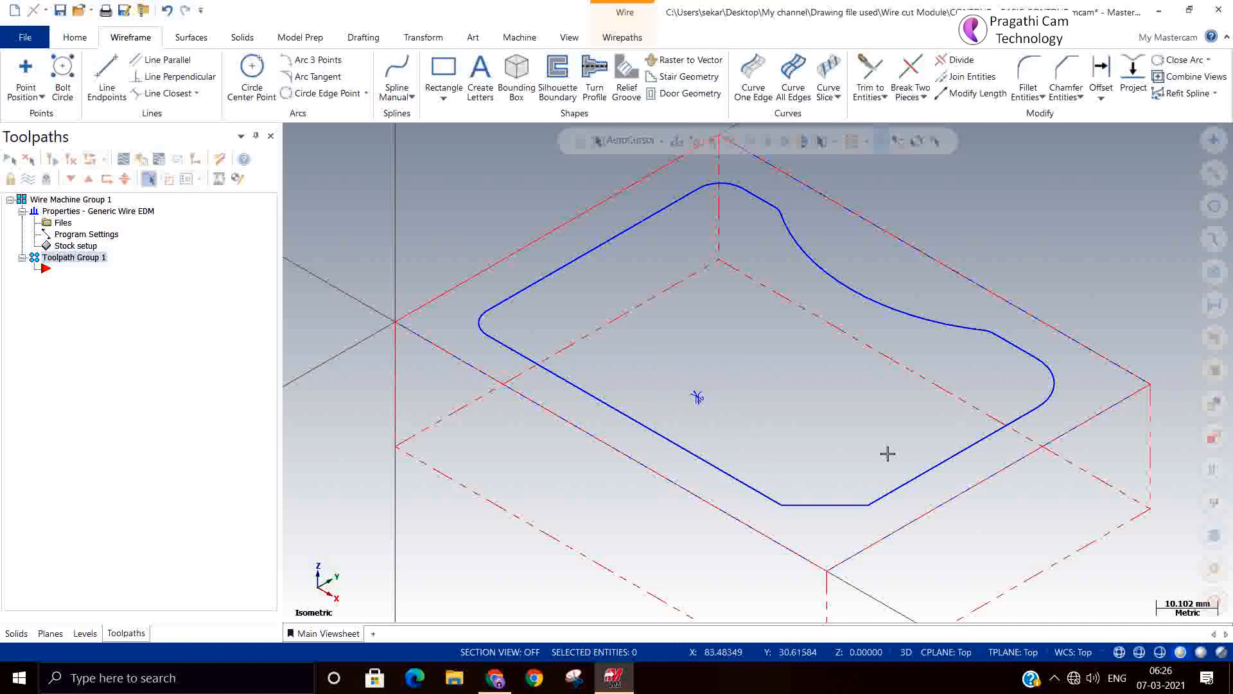
key(Delete)
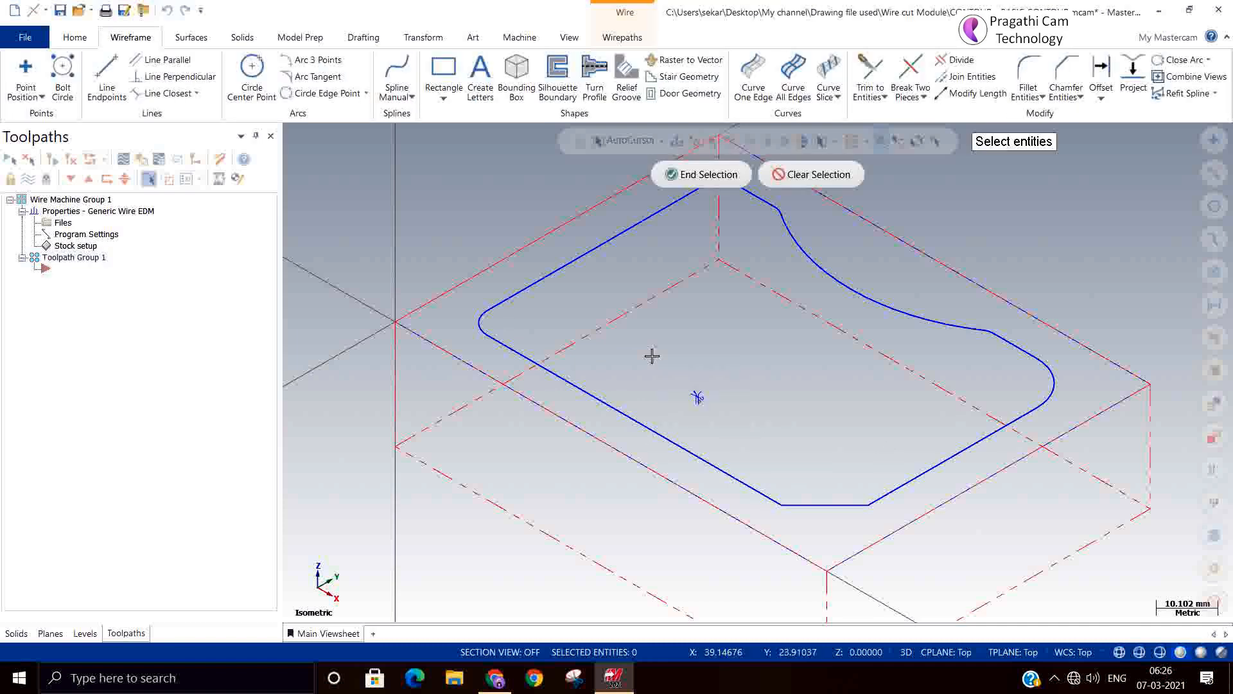
drag(652, 356, 730, 418)
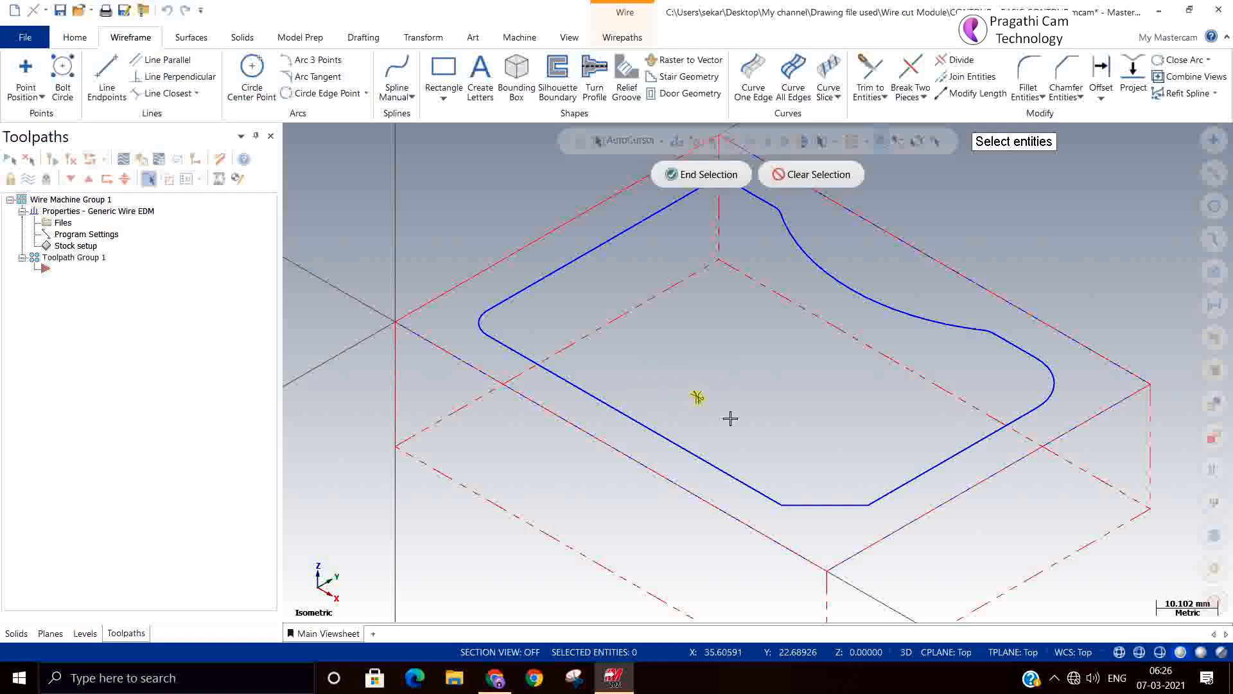
click(712, 177)
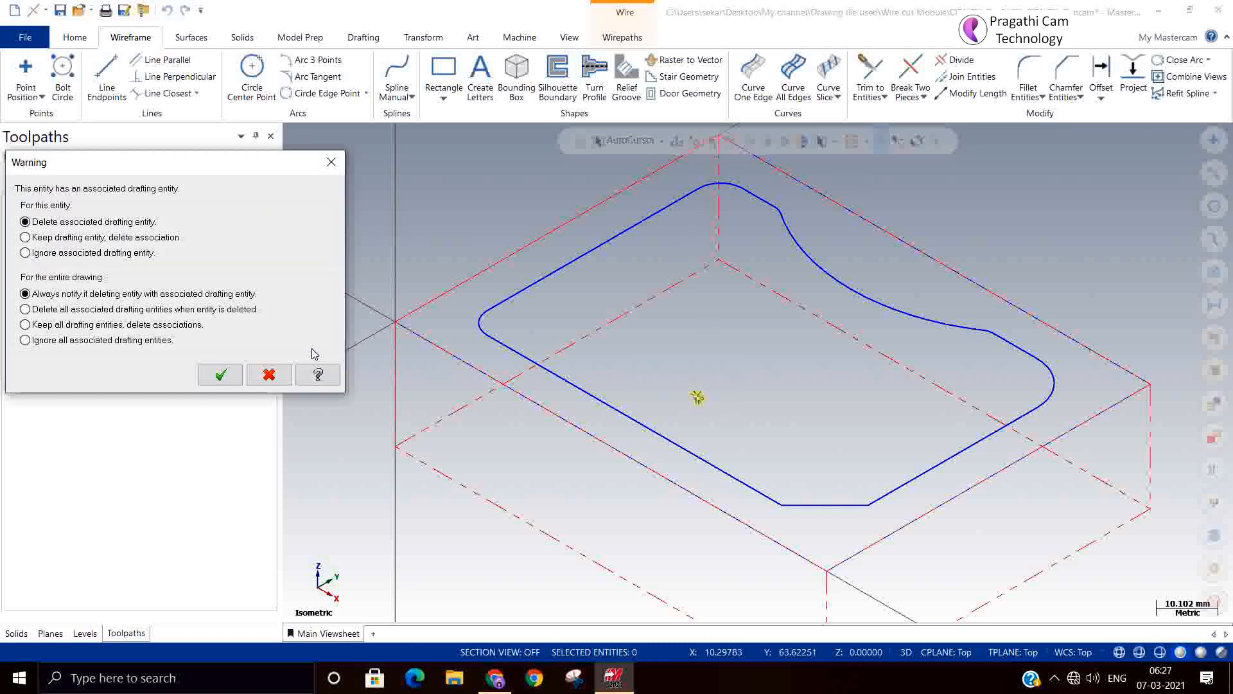
click(220, 374)
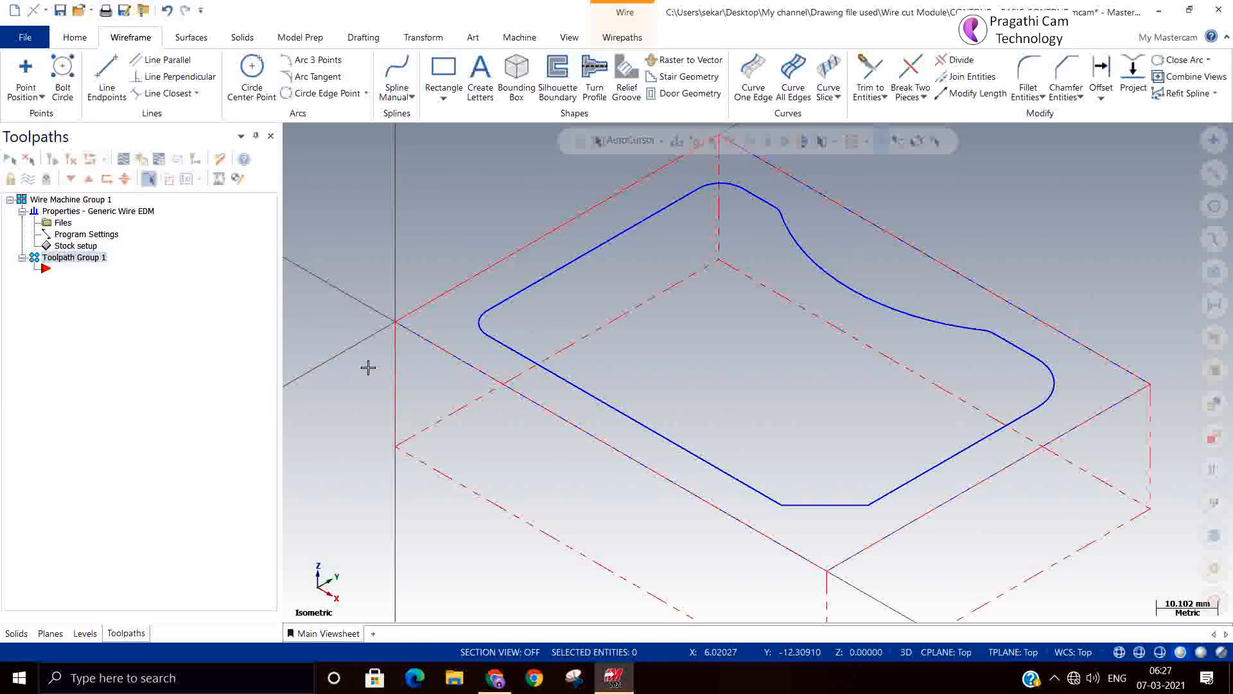
Step: In the top view, place a thread point and a cut point side by side outside the stock, just below its lower edge
right_click(497, 235)
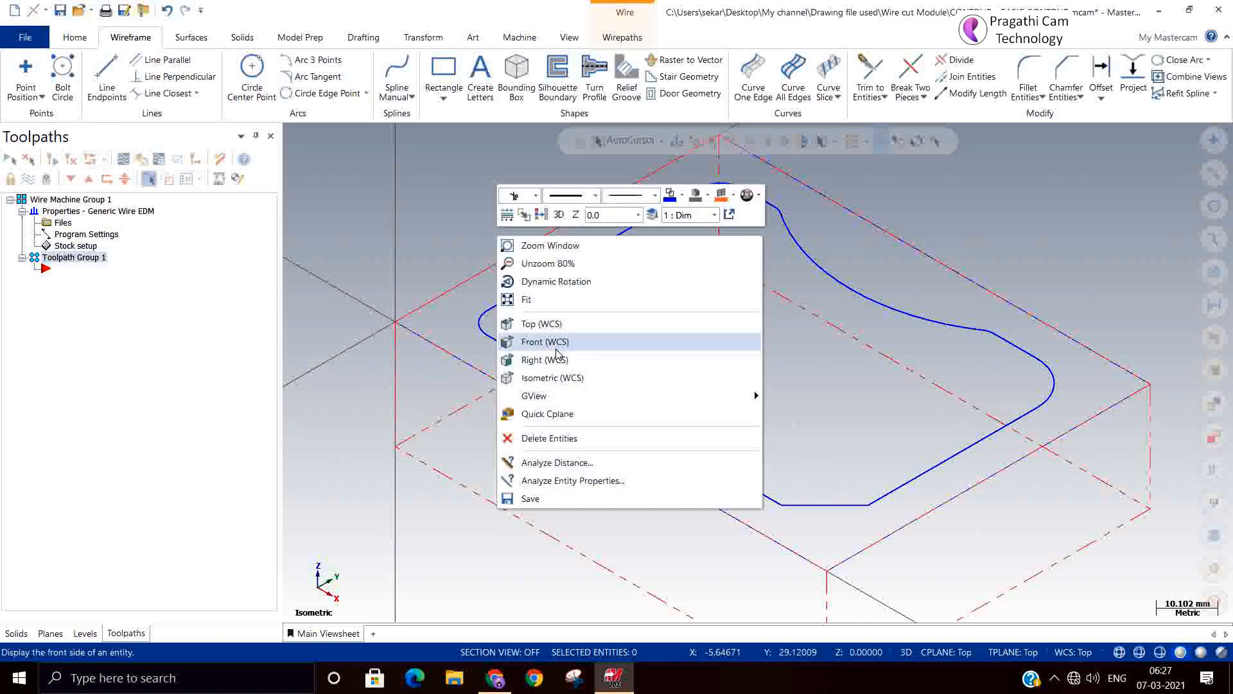
click(549, 324)
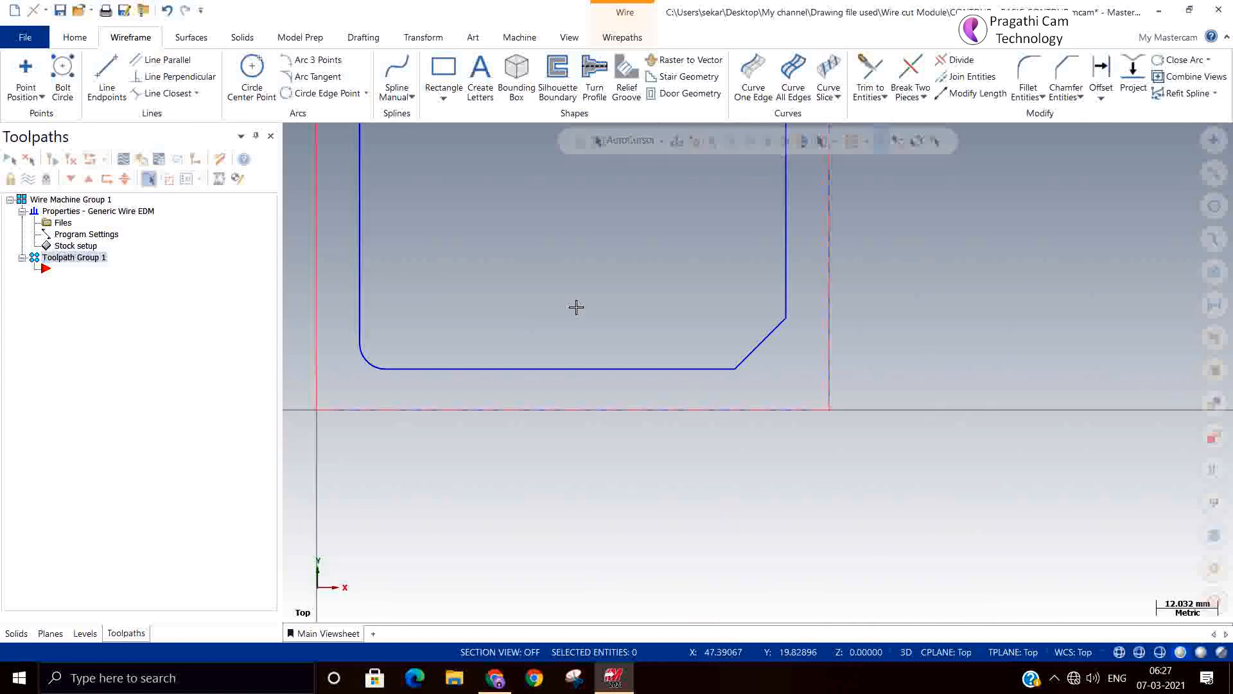
scroll(576, 307, down, 2)
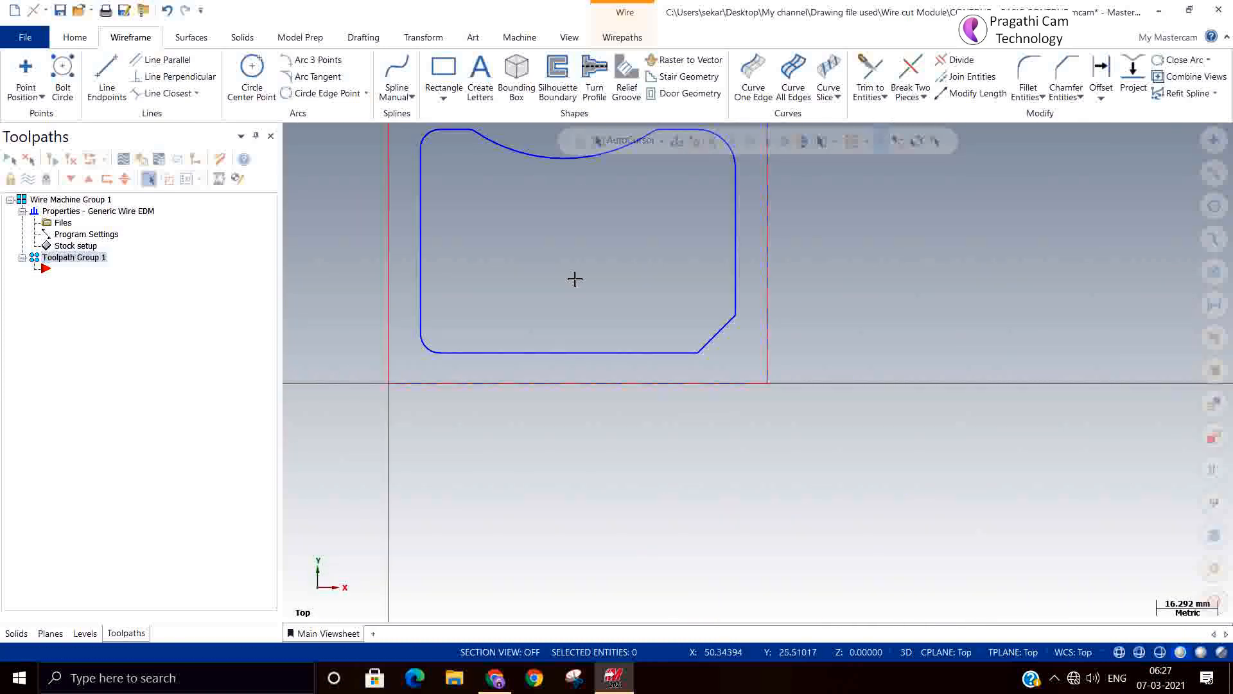
click(25, 69)
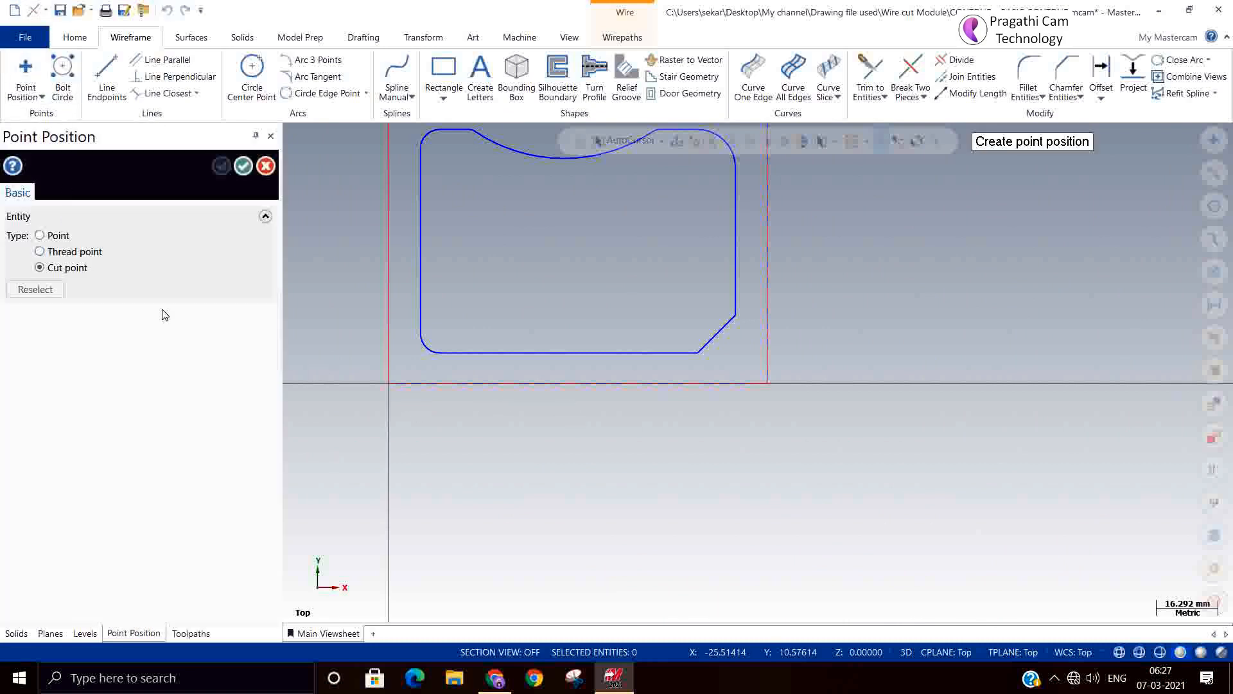
click(40, 252)
click(581, 416)
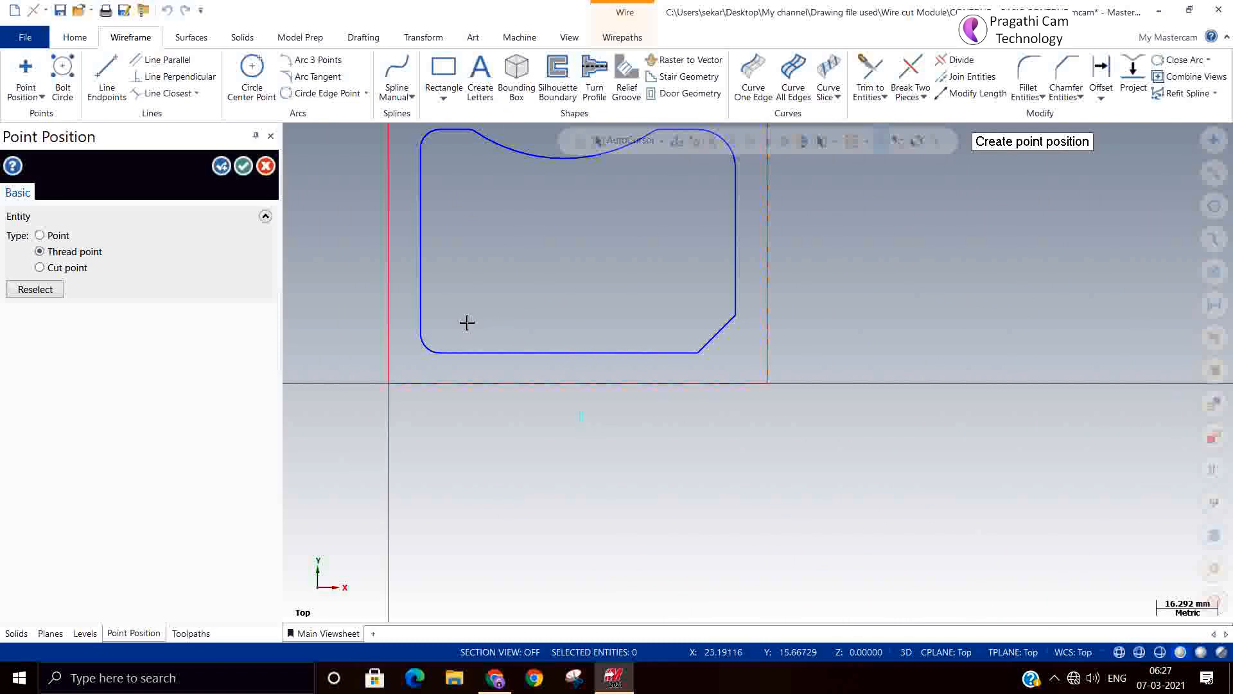
click(222, 167)
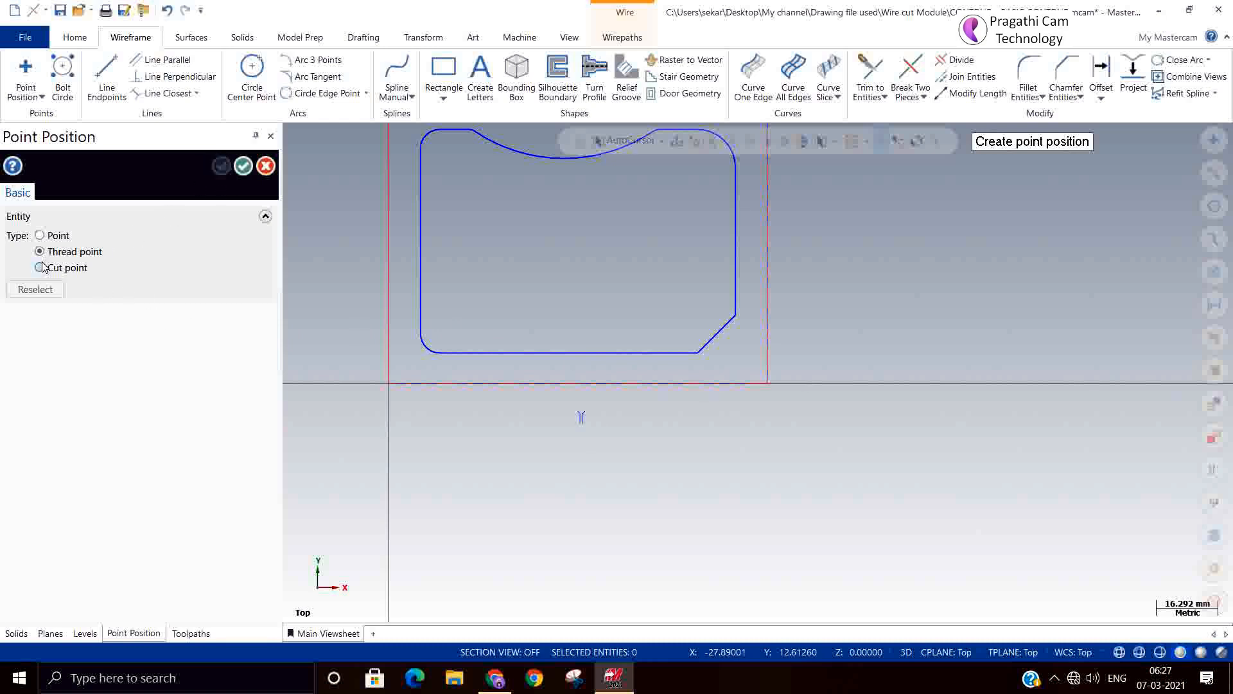
click(565, 418)
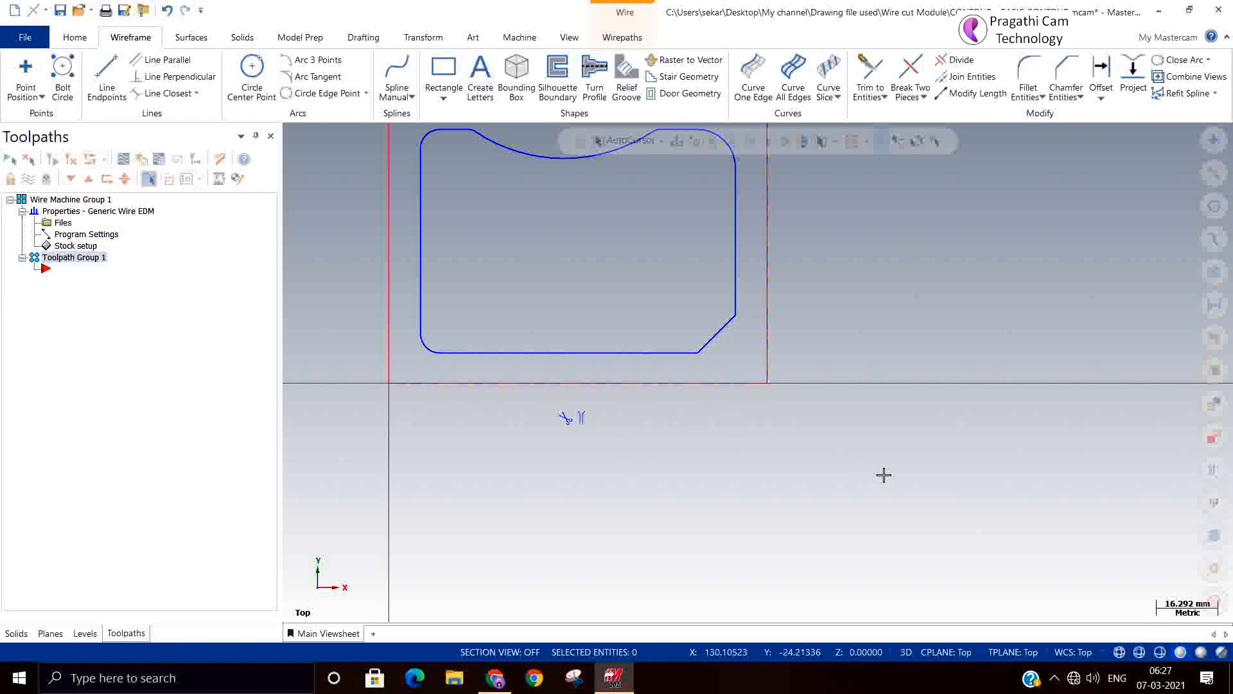
Step: Create a wire contour operation in Toolpath Group 1 in the isometric view, chaining the new thread point and then the closed contour
right_click(825, 465)
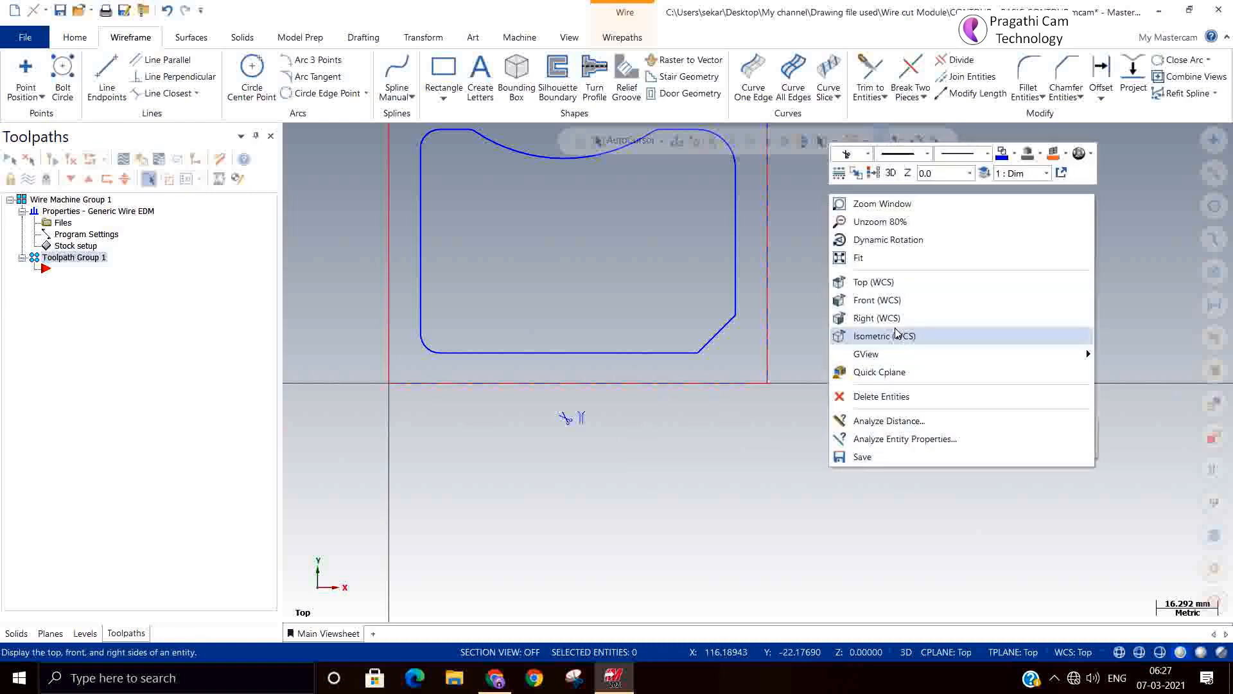
click(875, 318)
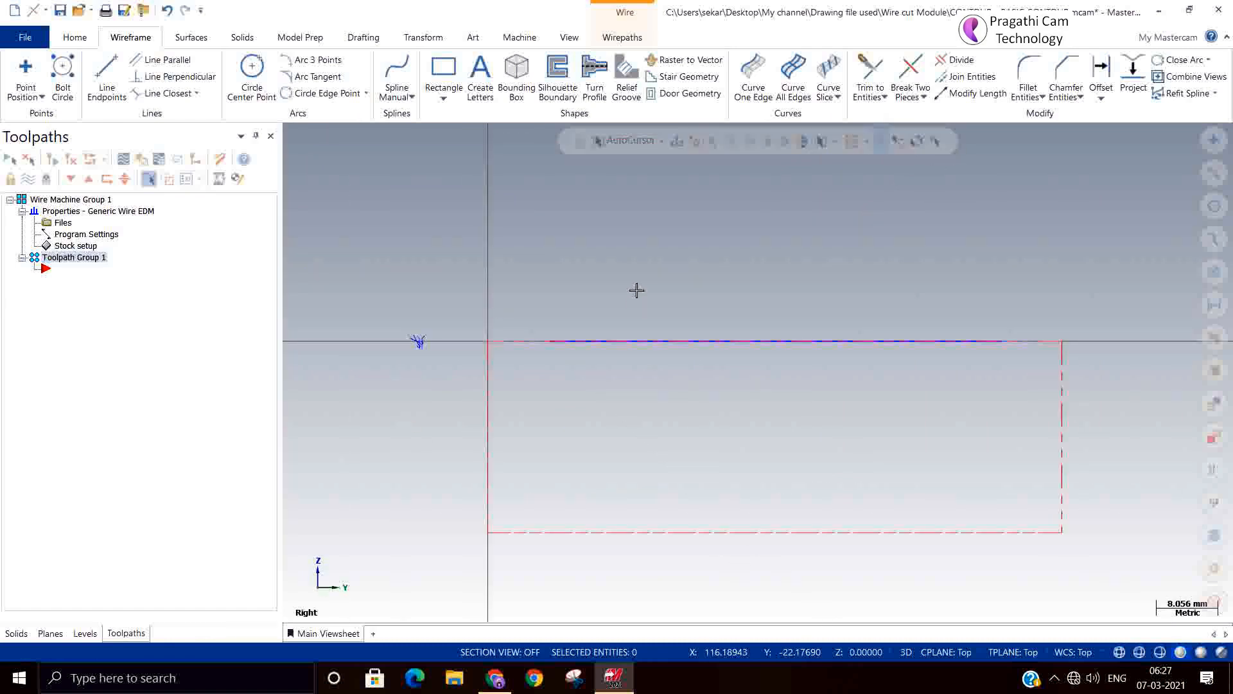
right_click(636, 289)
click(694, 438)
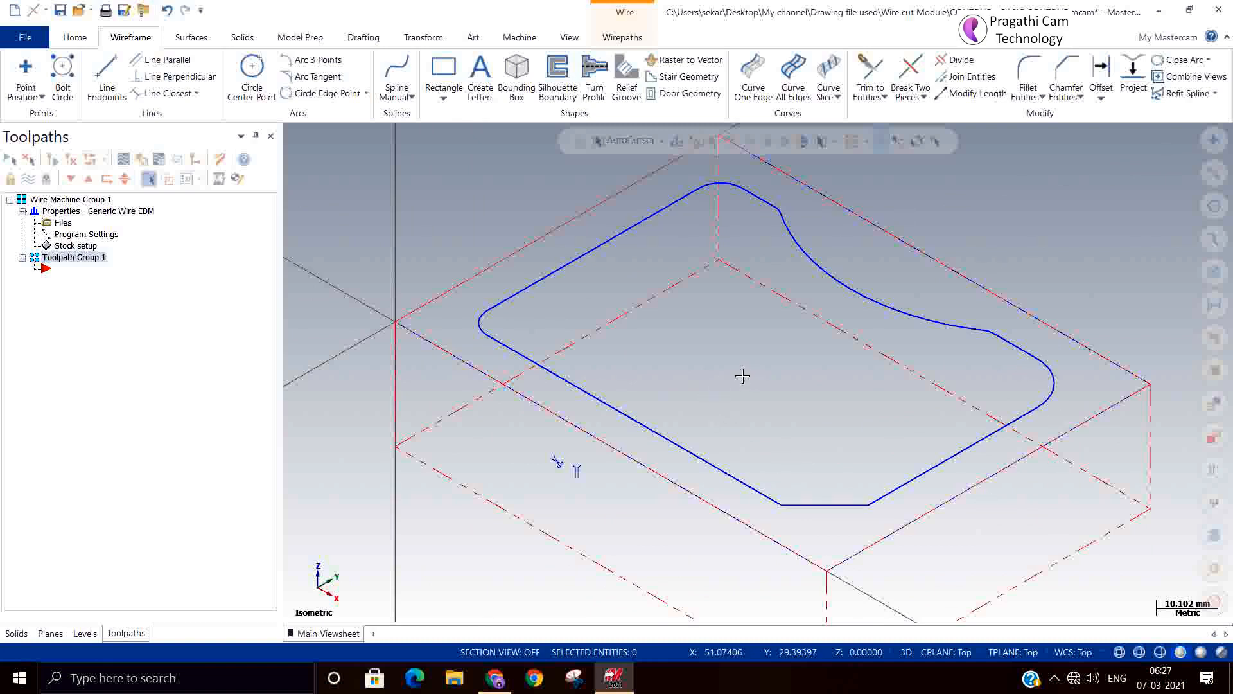
right_click(94, 302)
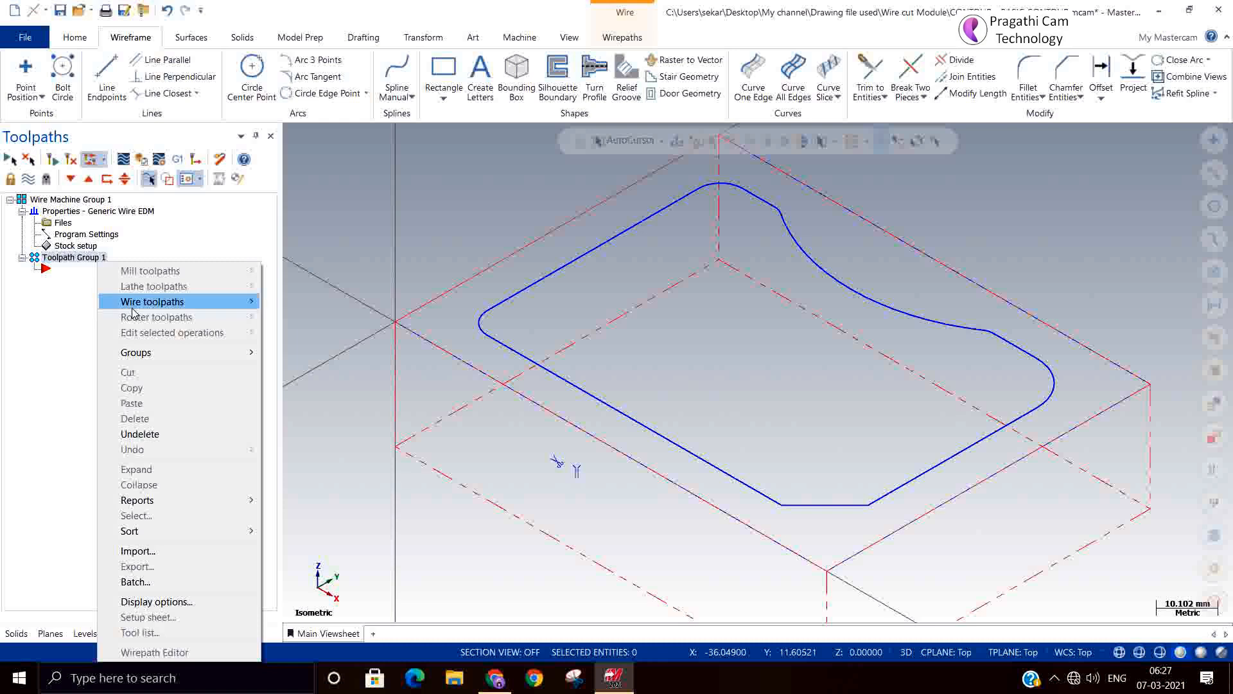
mouse_move(244, 307)
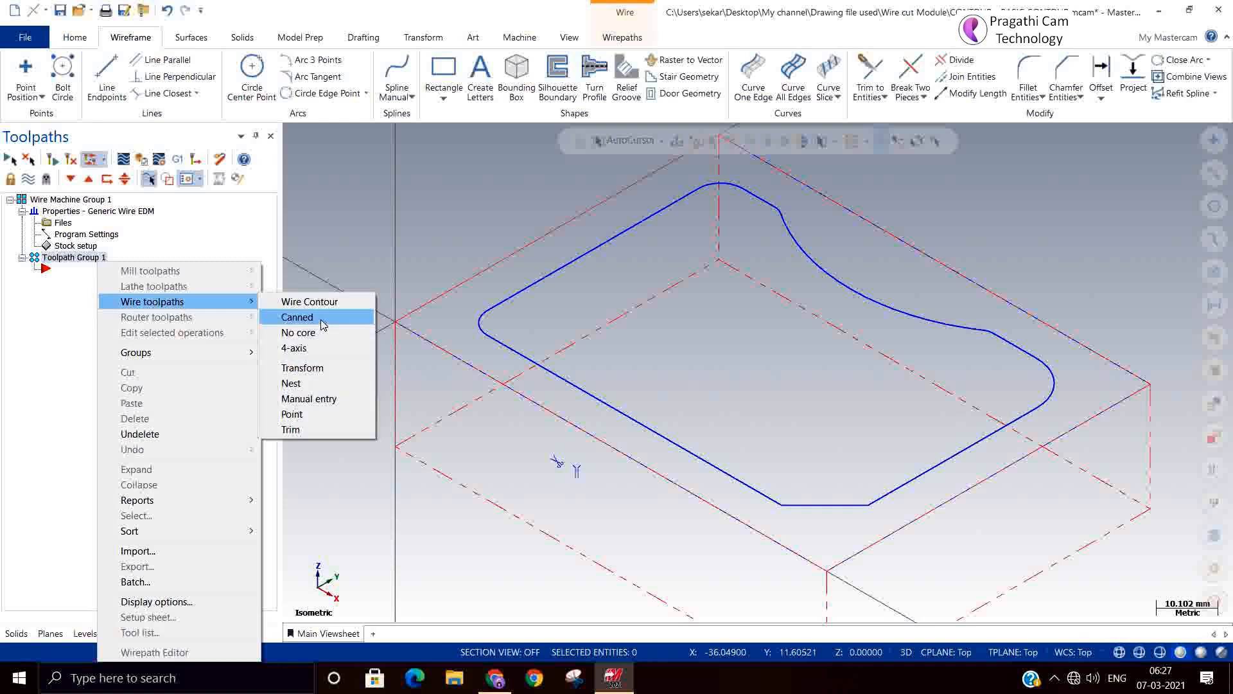
click(338, 302)
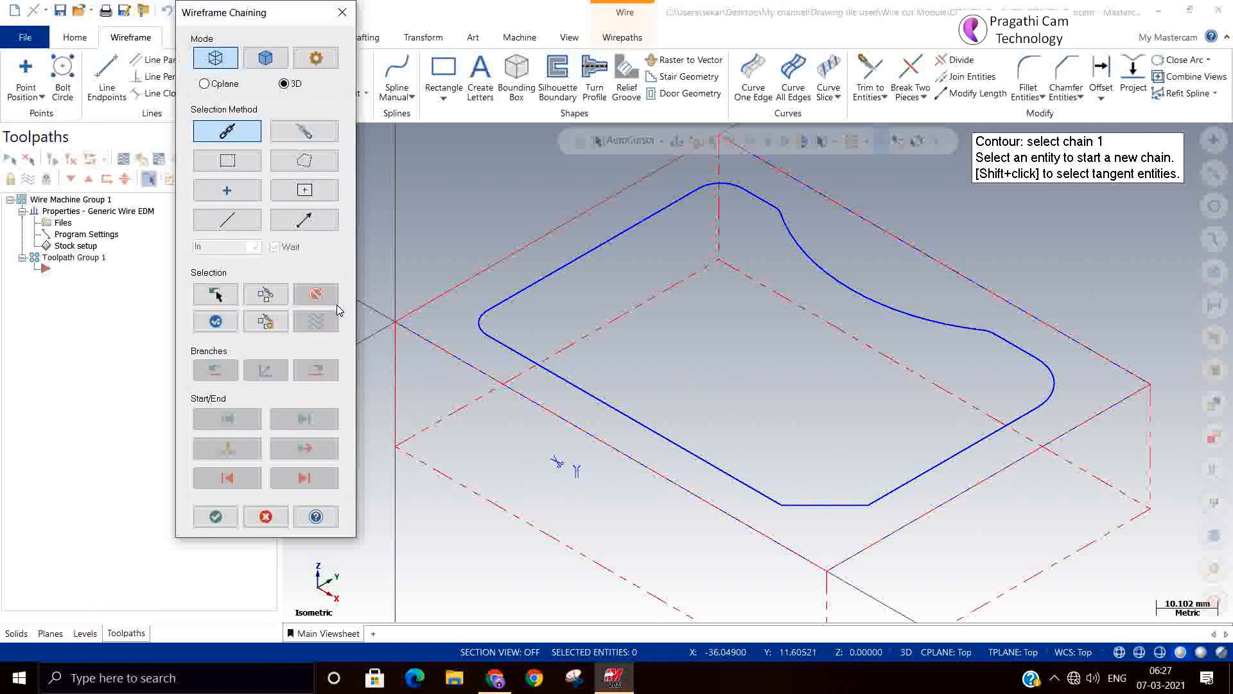
click(236, 198)
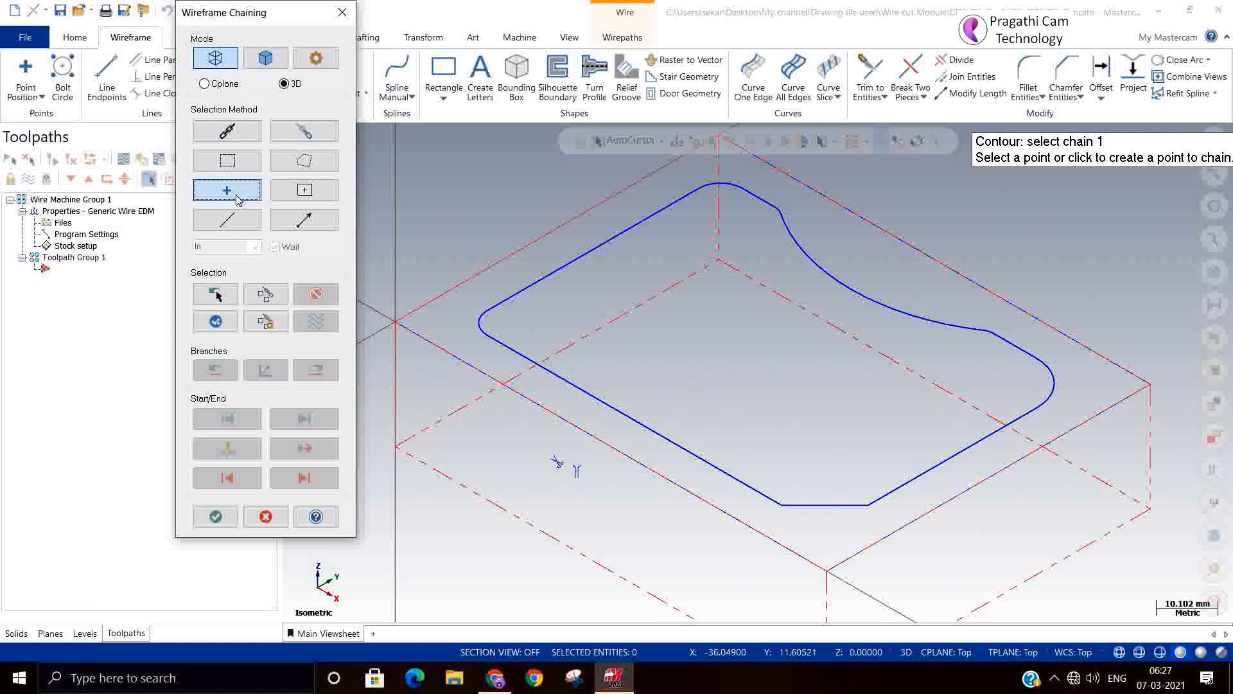
click(576, 472)
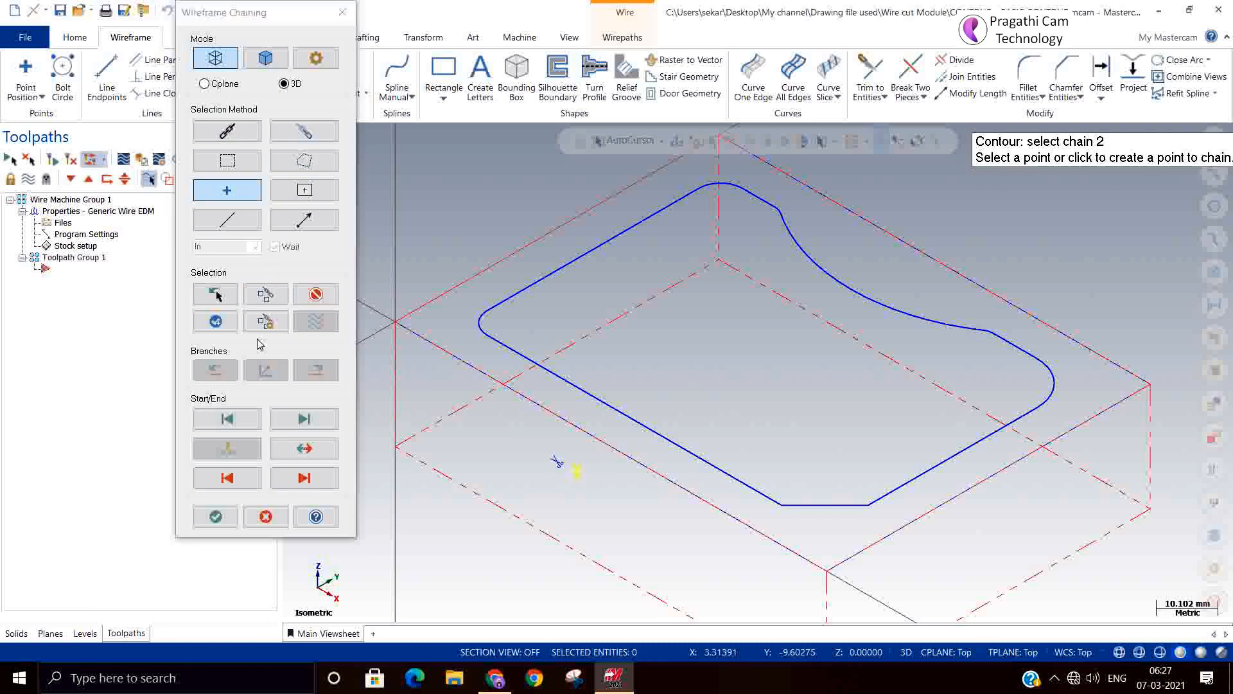
click(227, 131)
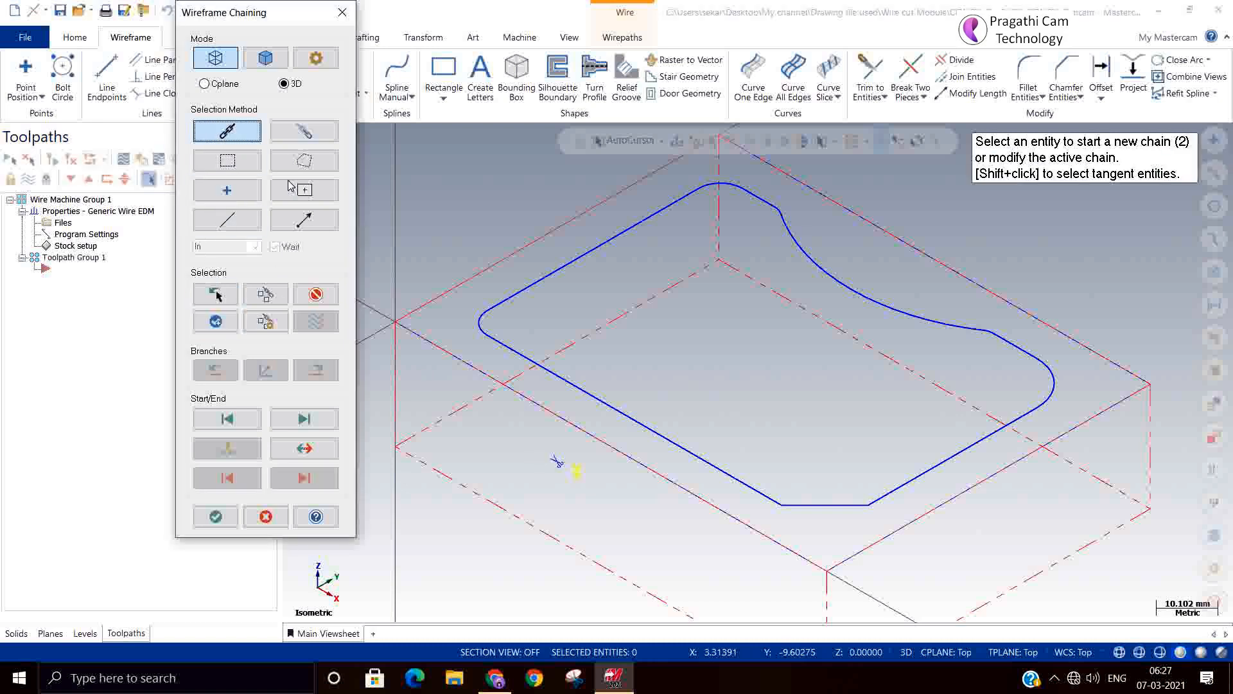
click(604, 410)
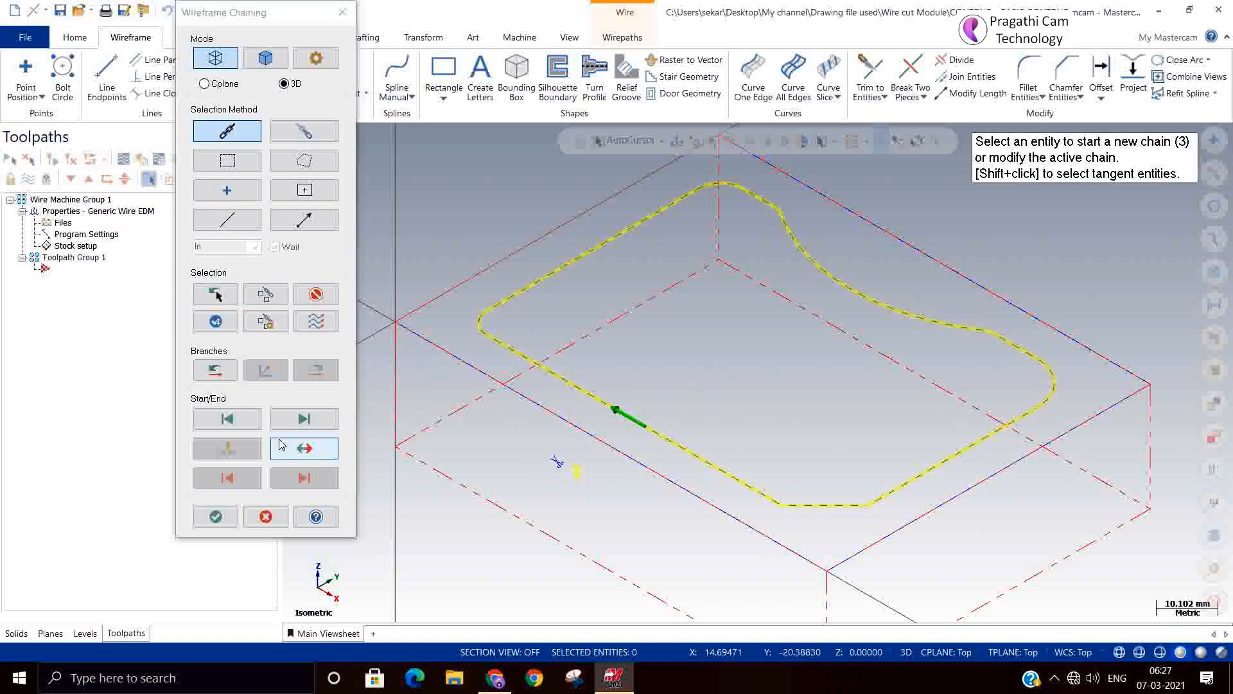
click(216, 516)
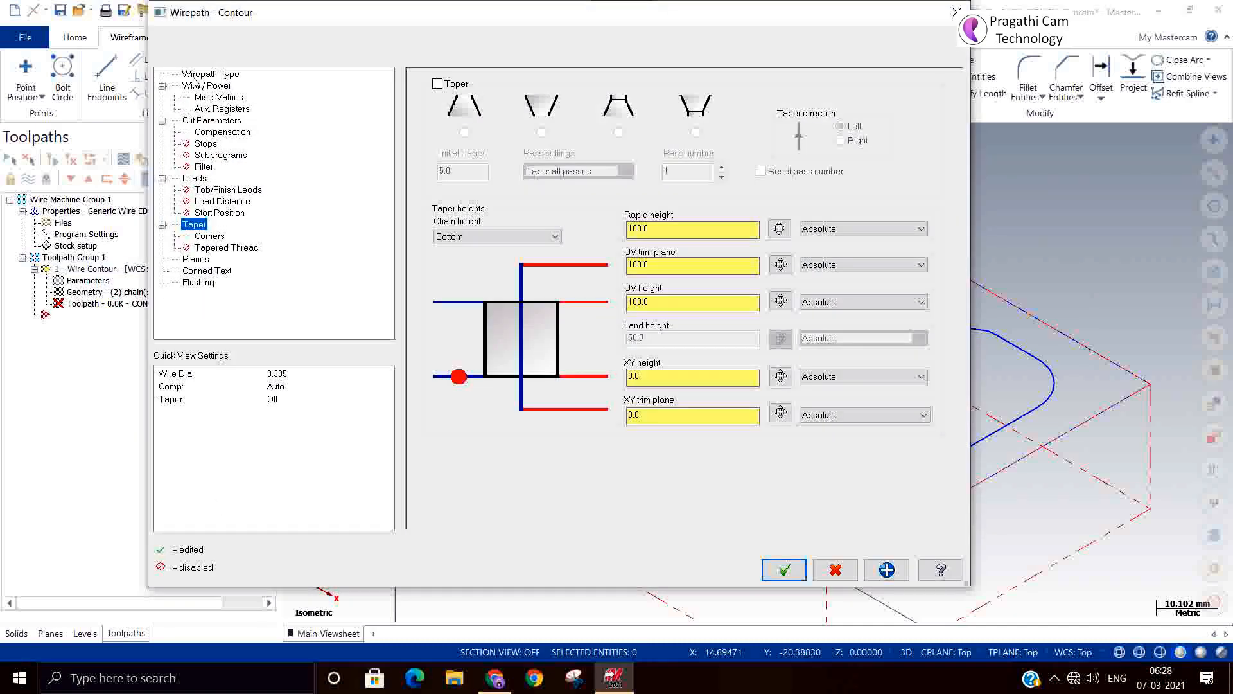
Step: Set the wire diameter to 0.25 in the contour operation's wire and power settings
click(198, 76)
click(200, 86)
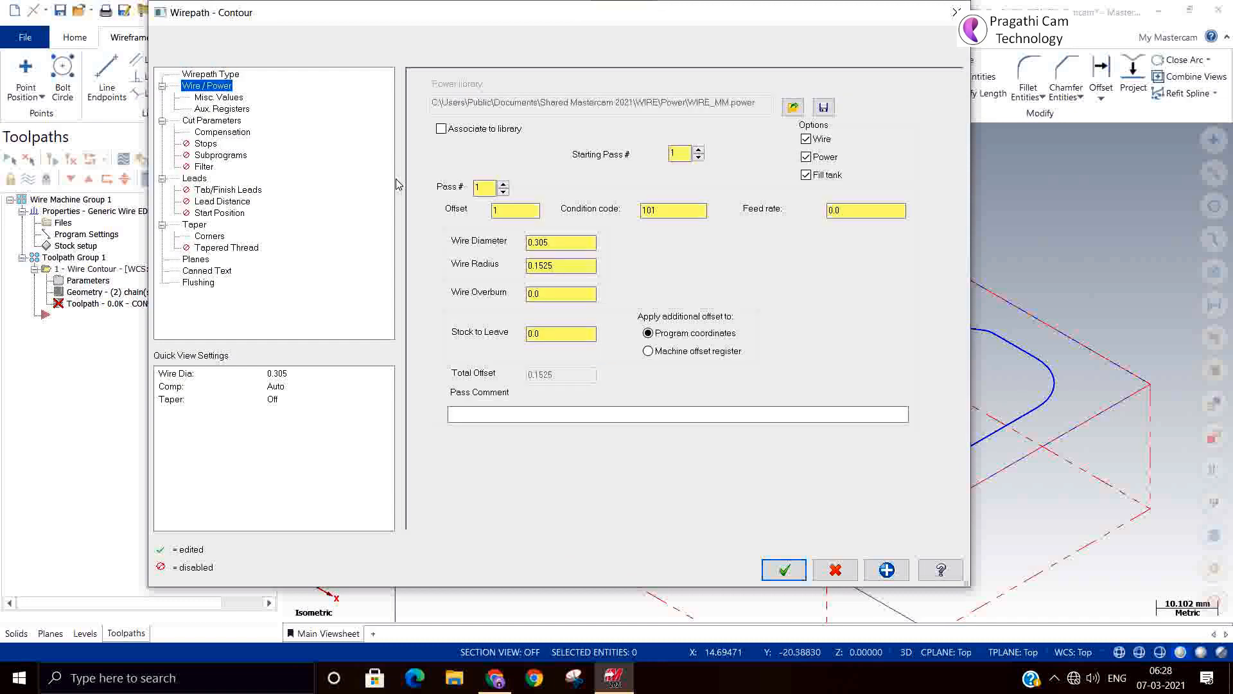
click(551, 266)
click(560, 242)
text(0)
key(Return)
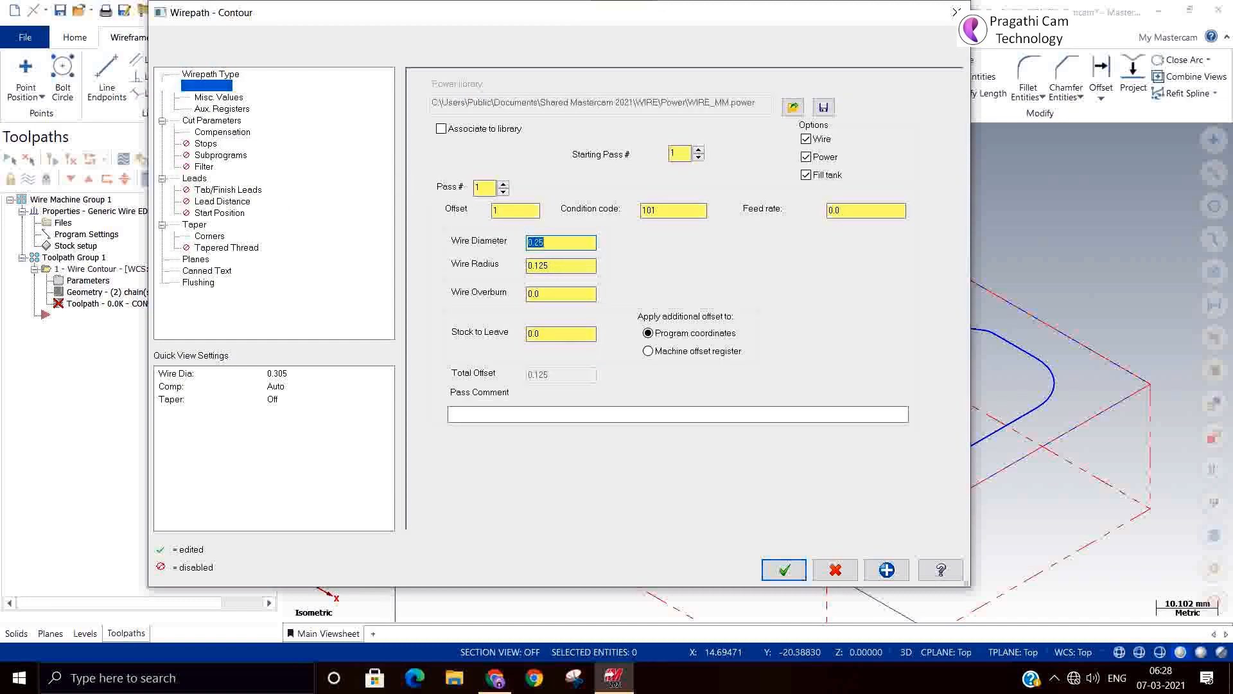
Step: Review the contour operation's settings from misc. values through cut parameters, compensation, subprograms and leads to start position
click(221, 97)
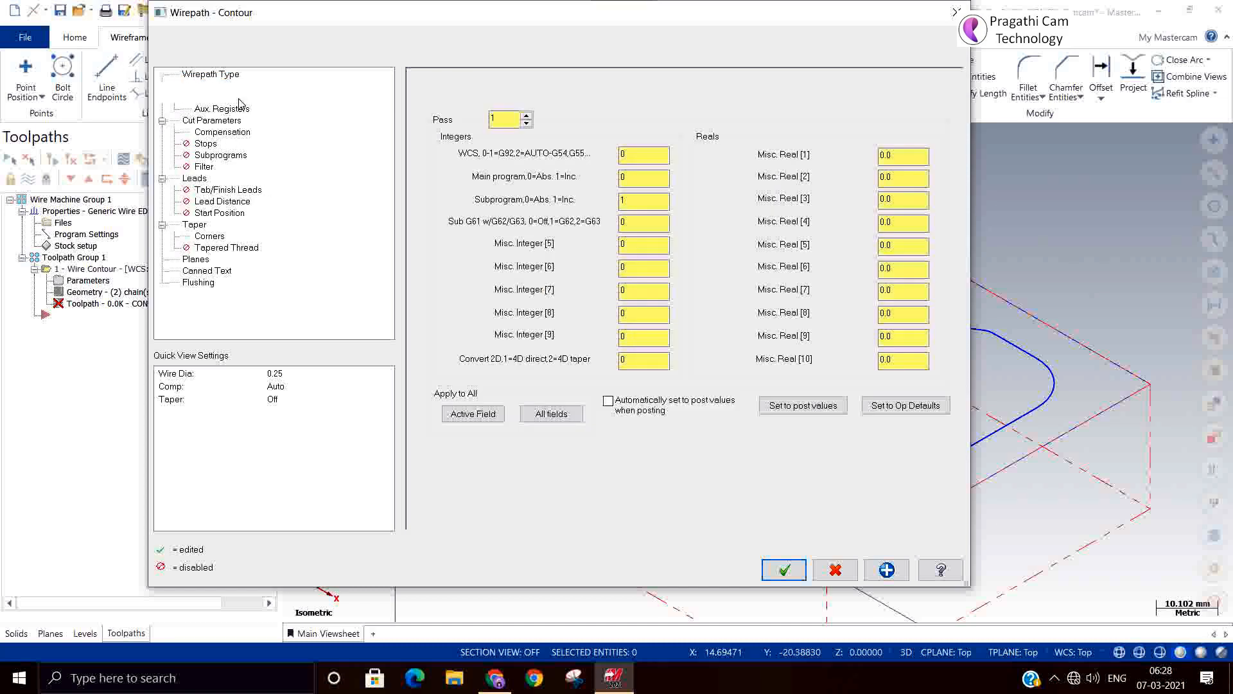
click(223, 110)
click(214, 121)
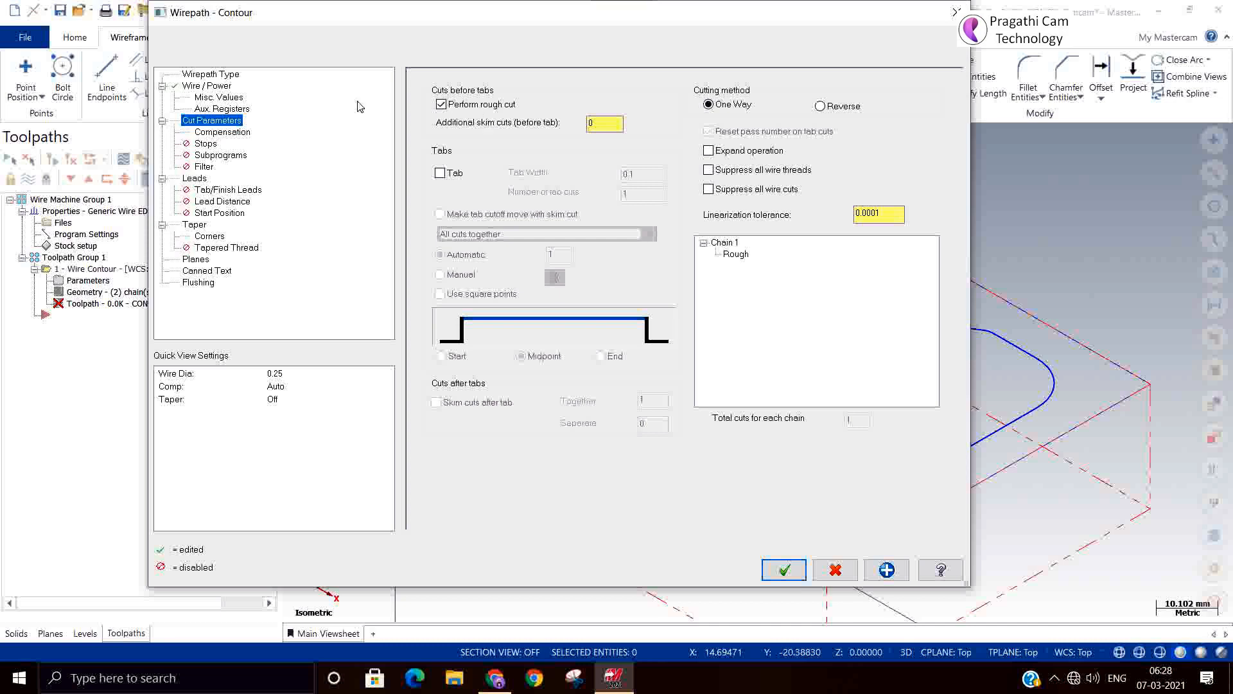
click(221, 132)
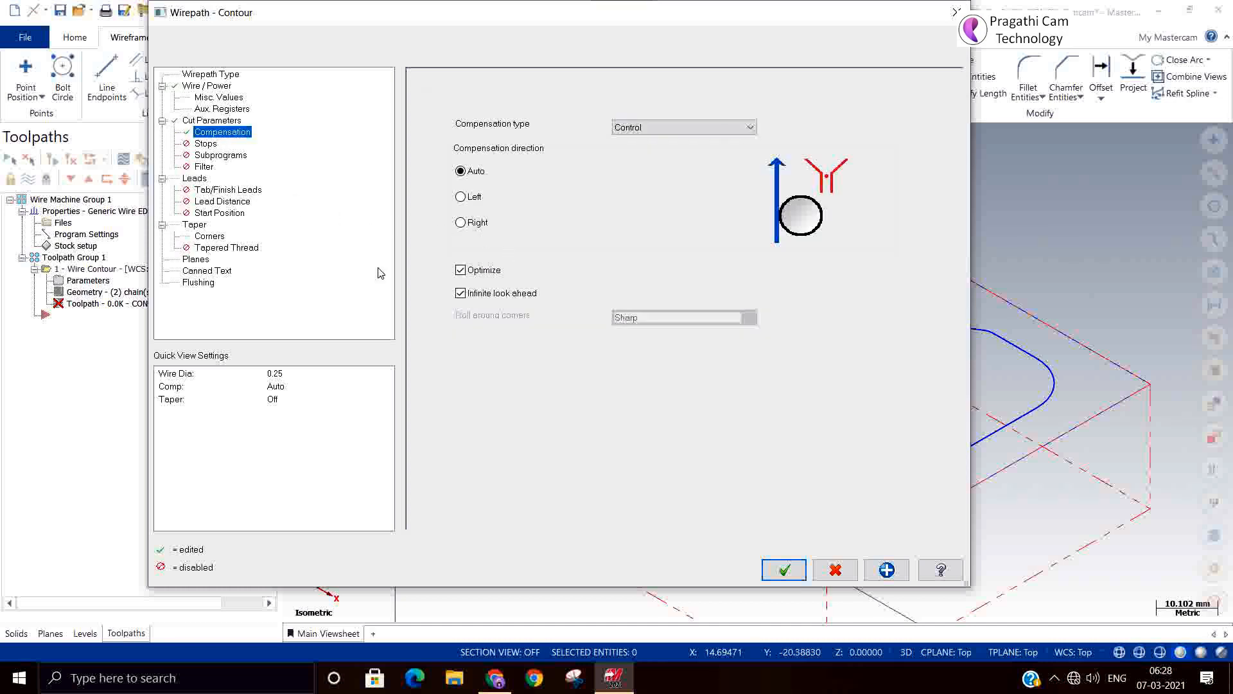
click(205, 145)
click(212, 156)
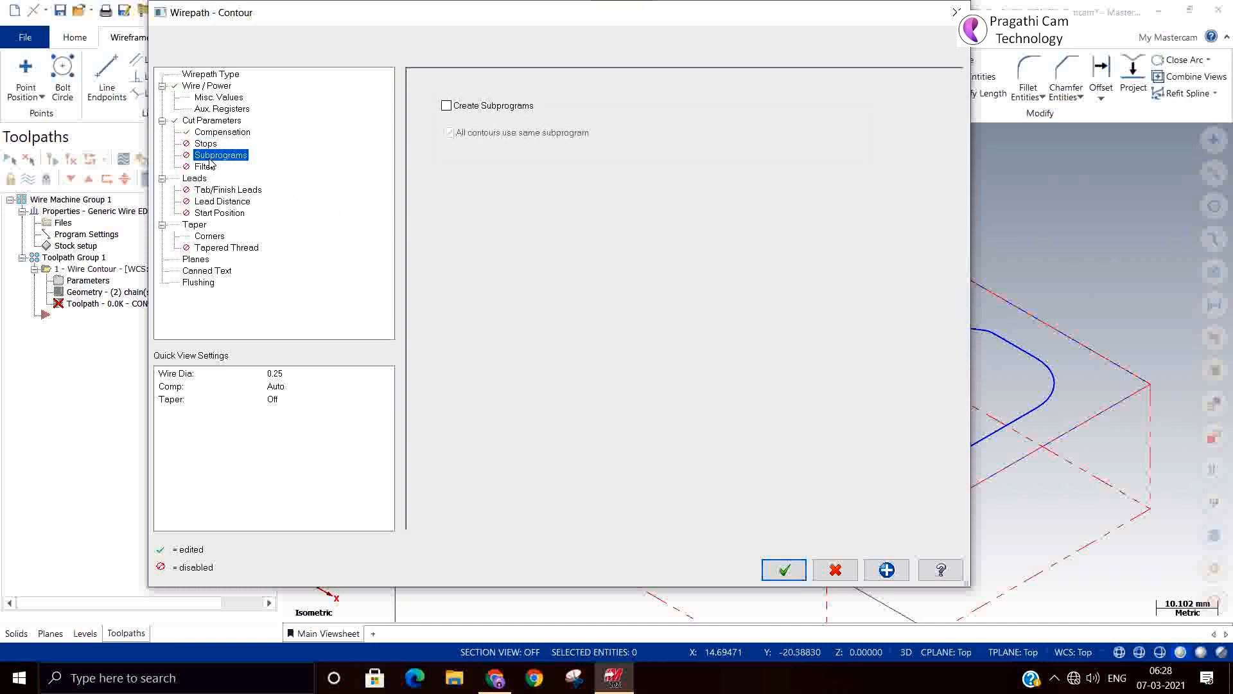
click(206, 168)
click(197, 179)
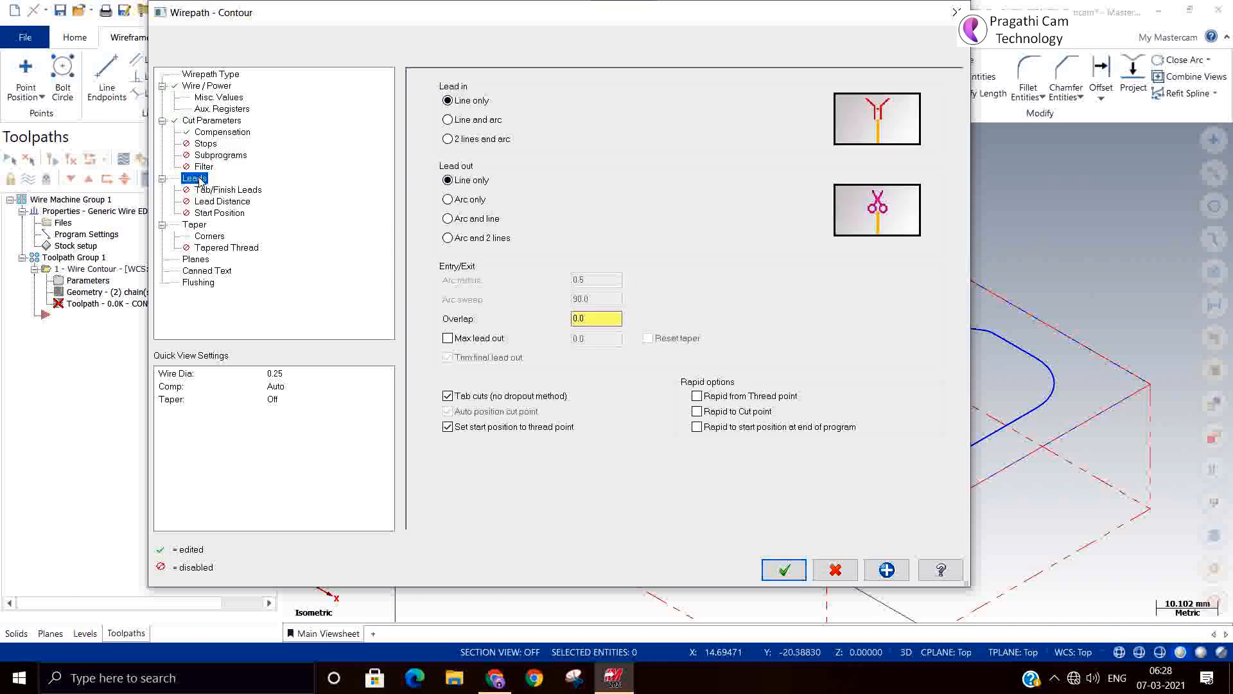
click(205, 190)
click(209, 213)
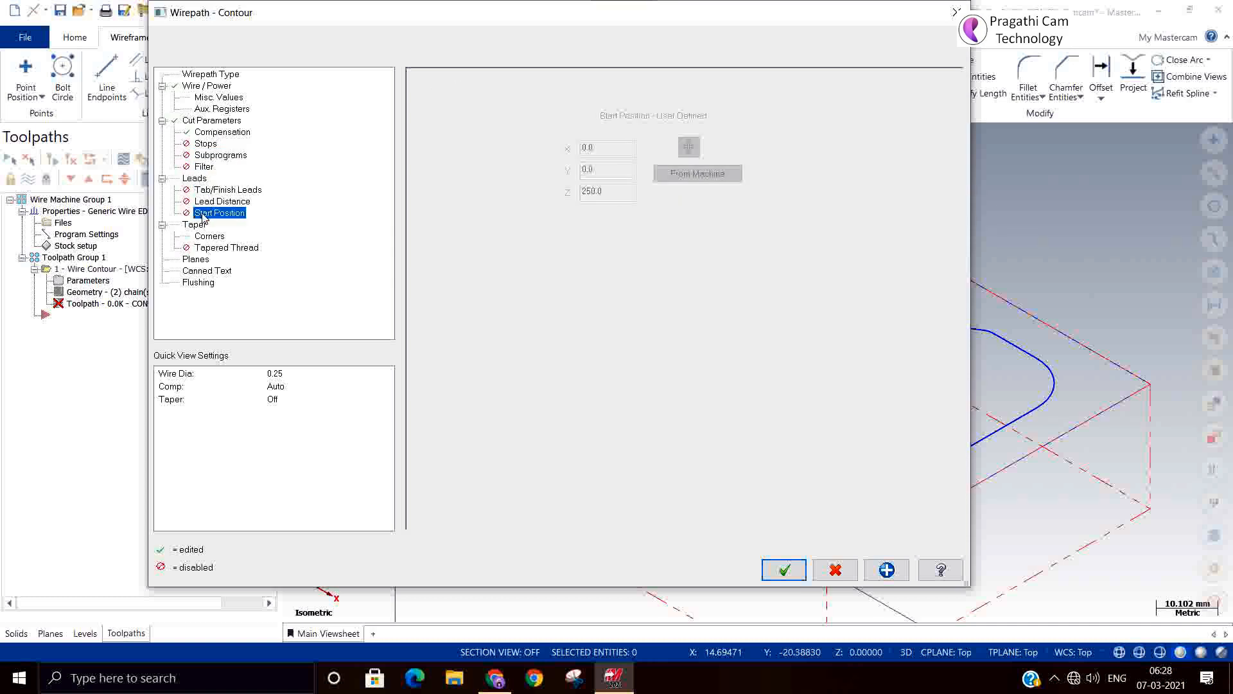
Step: In the contour operation's taper settings, set the UV trim plane to 2 and the UV height to 0
click(195, 225)
drag(673, 303, 558, 303)
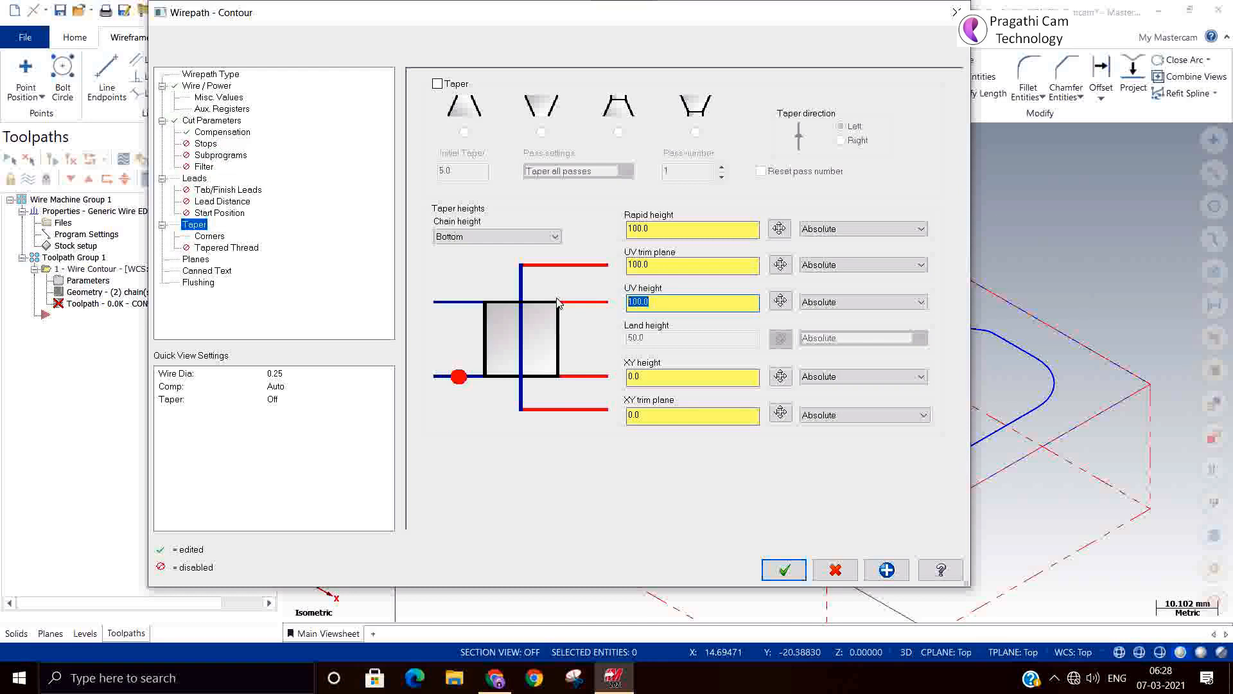
click(631, 265)
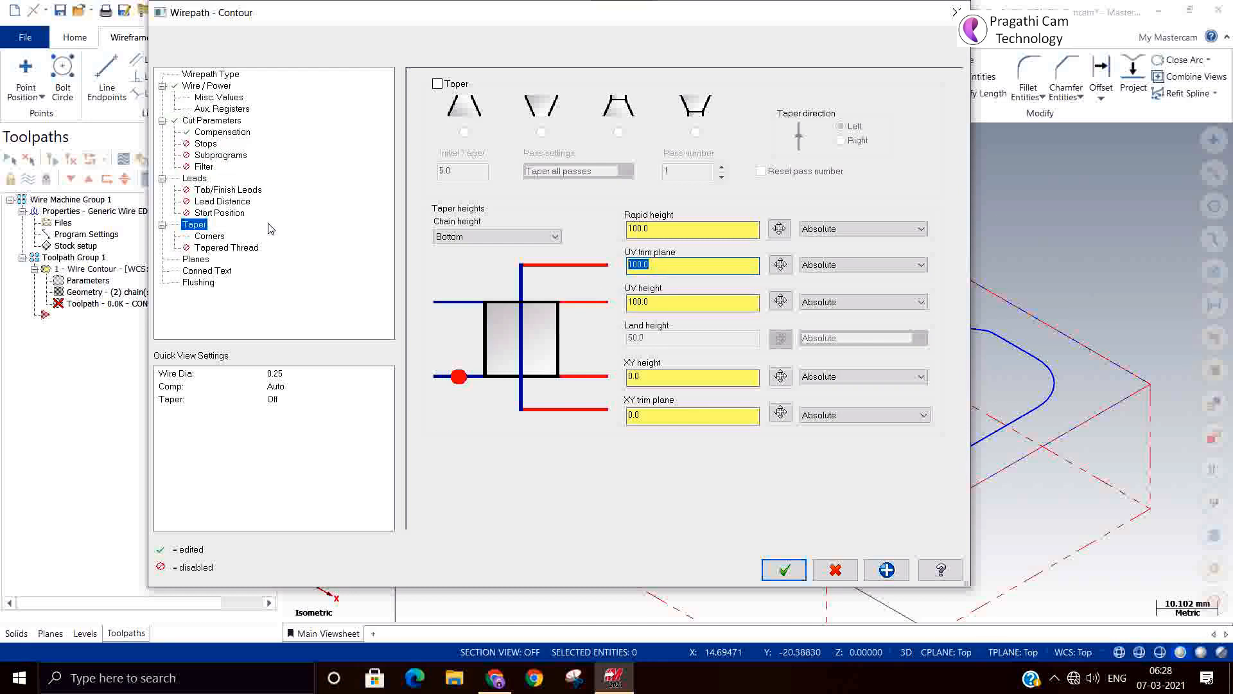
key(BackSpace)
text(2)
key(Tab)
text(0)
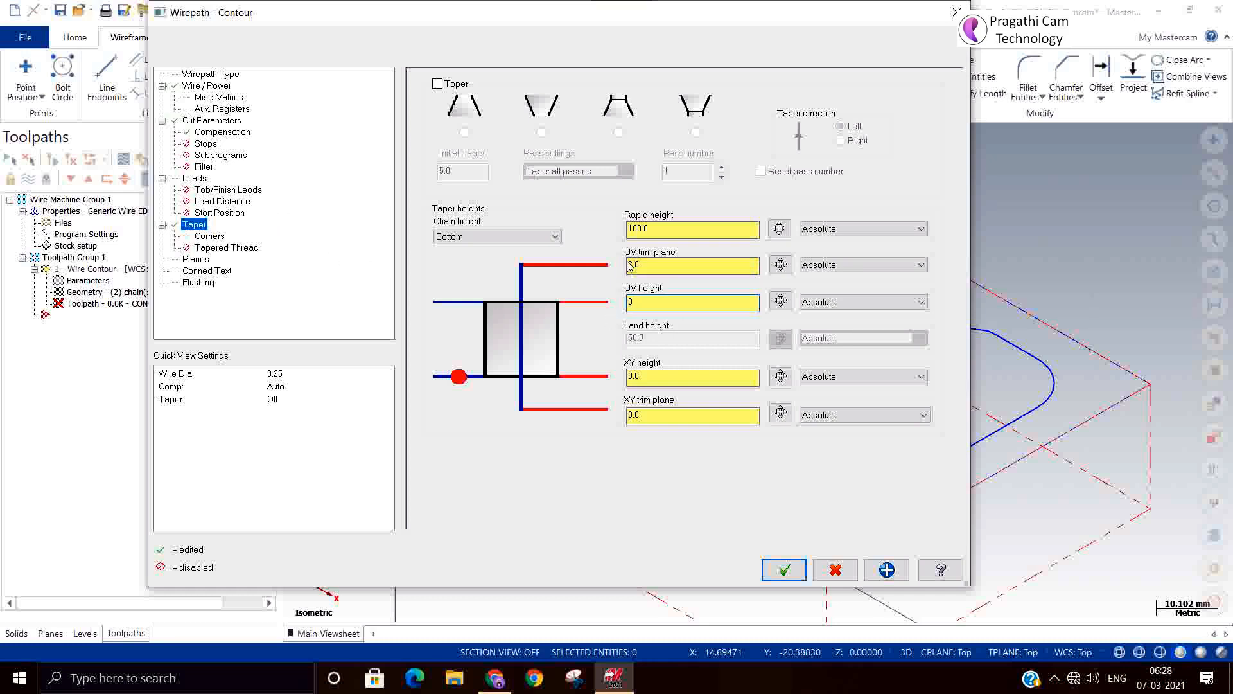
key(Tab)
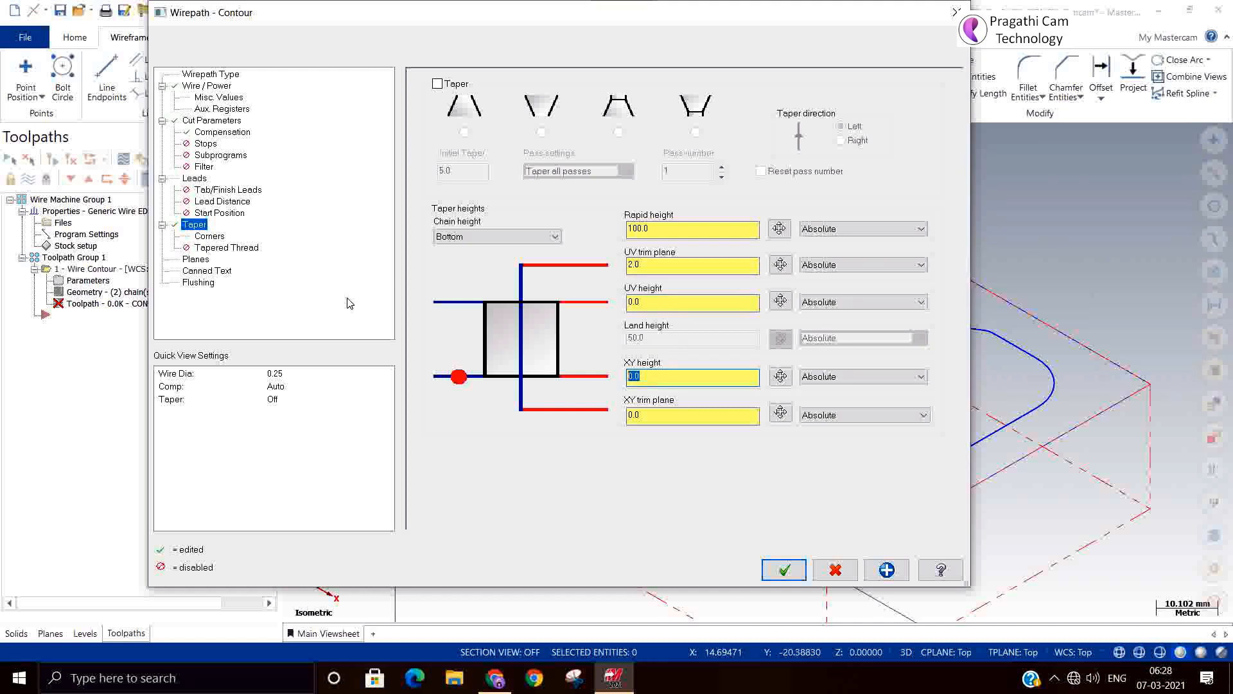
Step: Set the XY height to -25 and the XY trim plane to -27
text(-025)
key(Tab)
text(-)
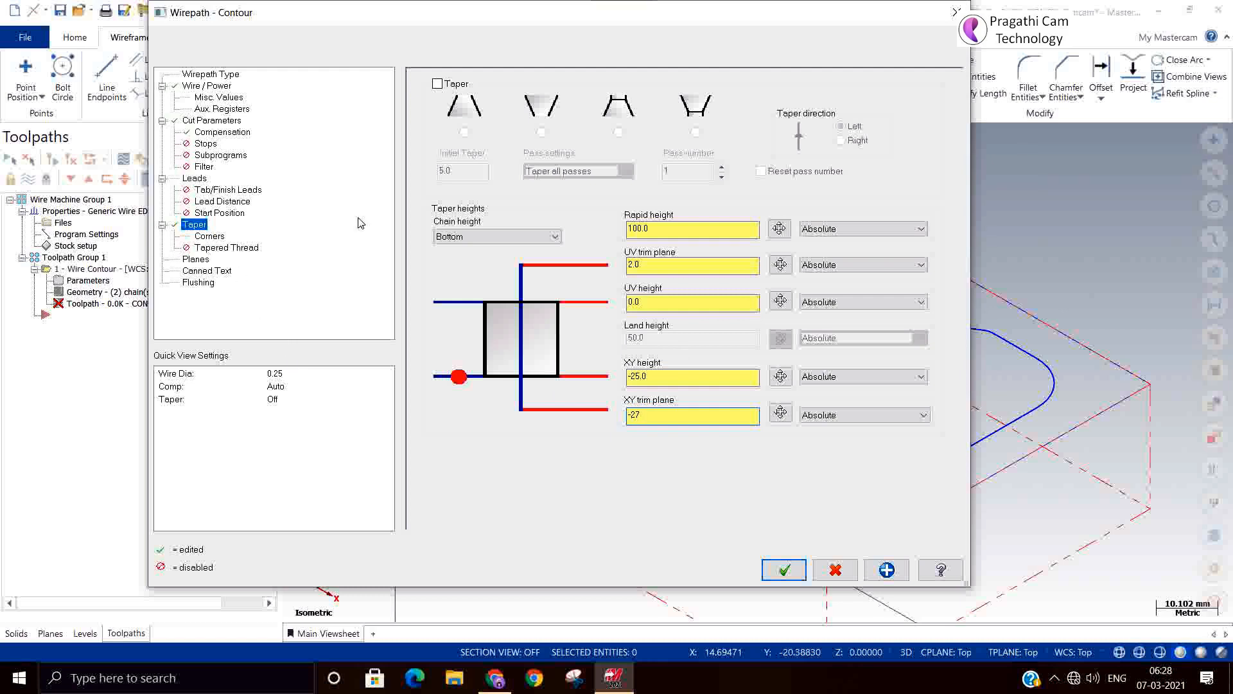
Step: Check the corner settings, then accept the contour parameters and both chains to generate the wire toolpath
click(209, 237)
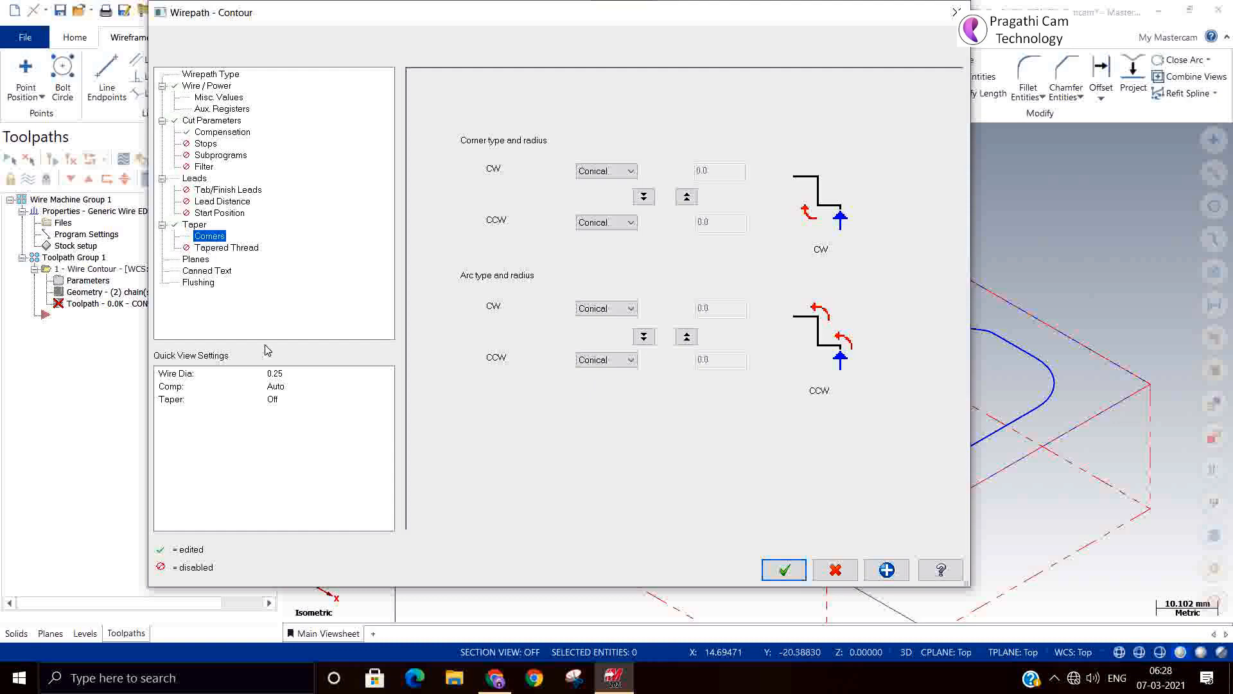
click(782, 569)
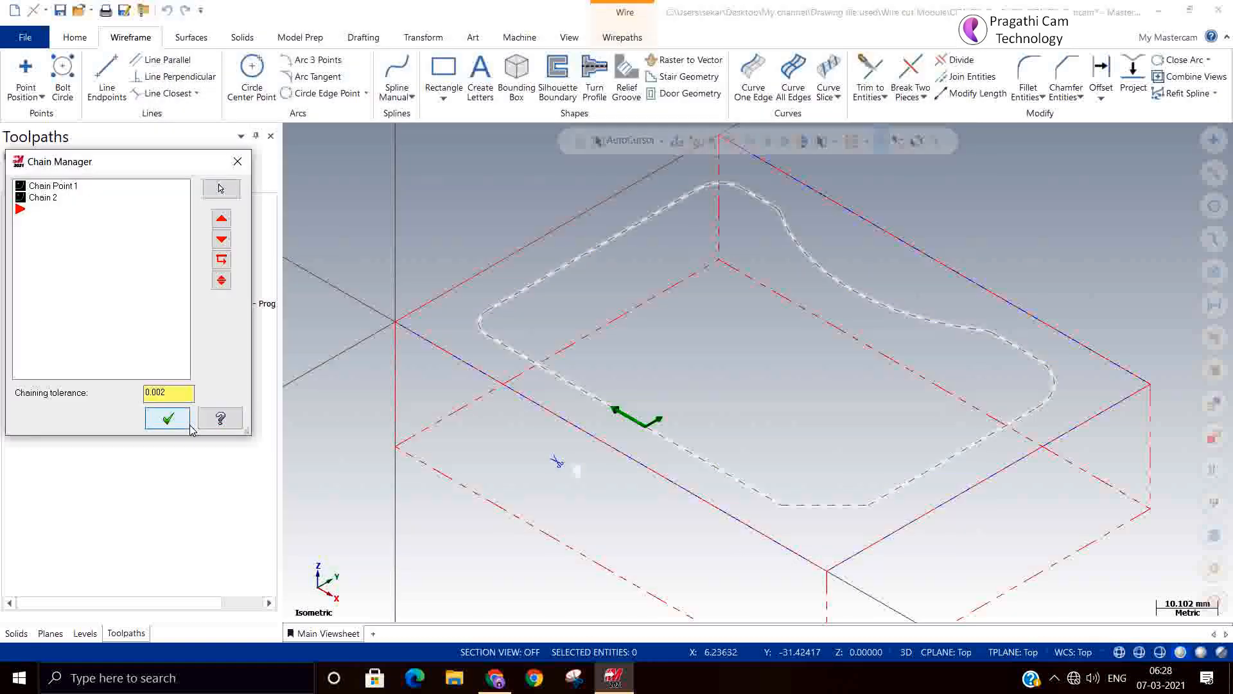
click(168, 419)
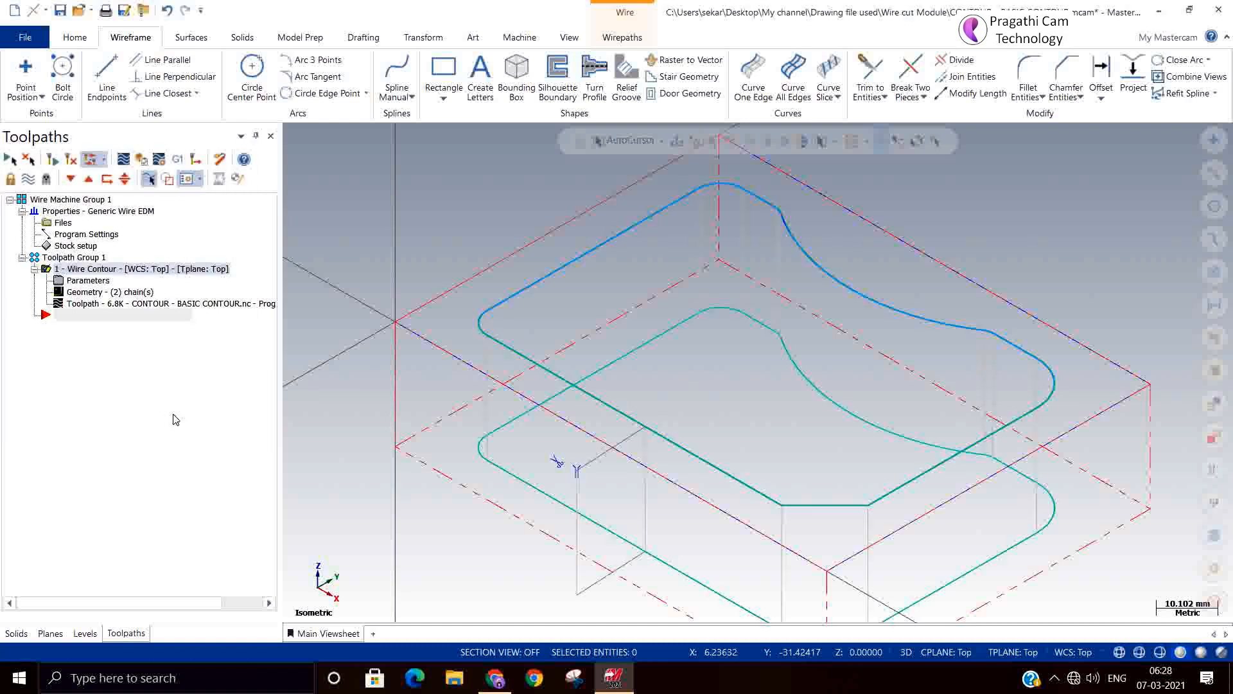
Step: Backplot the wire contour, examine the wire's path around the profile up close and from another angle, and close the backplot
click(123, 161)
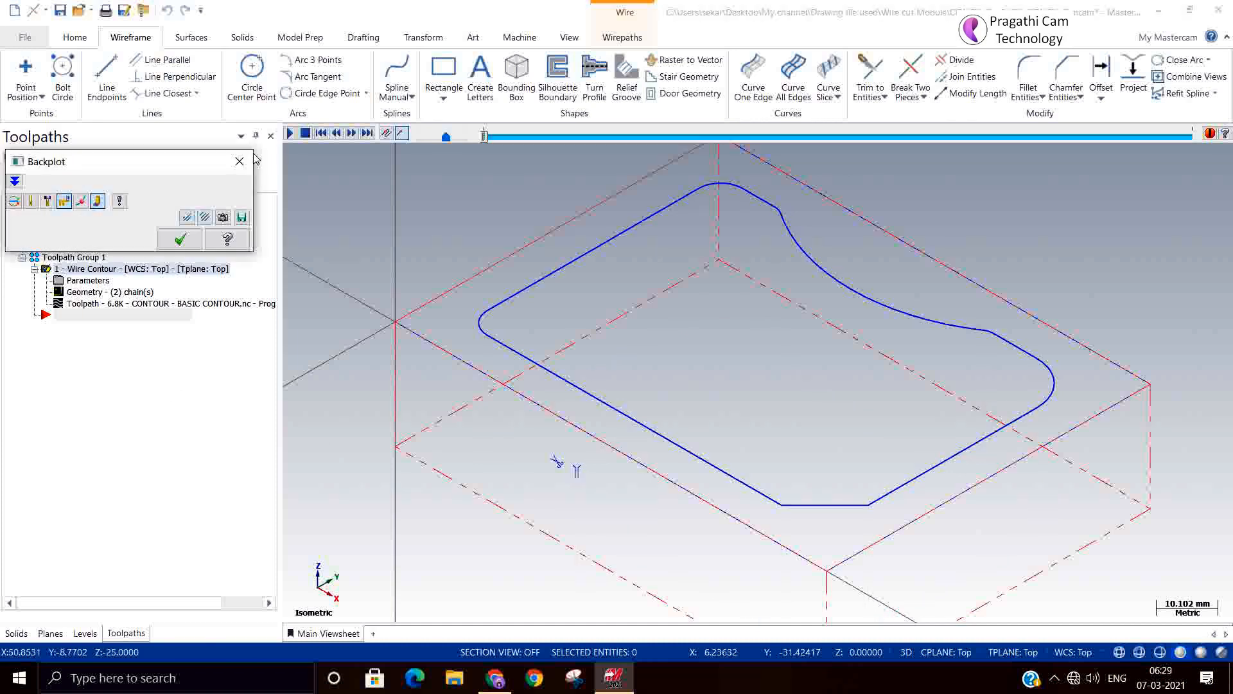
click(291, 135)
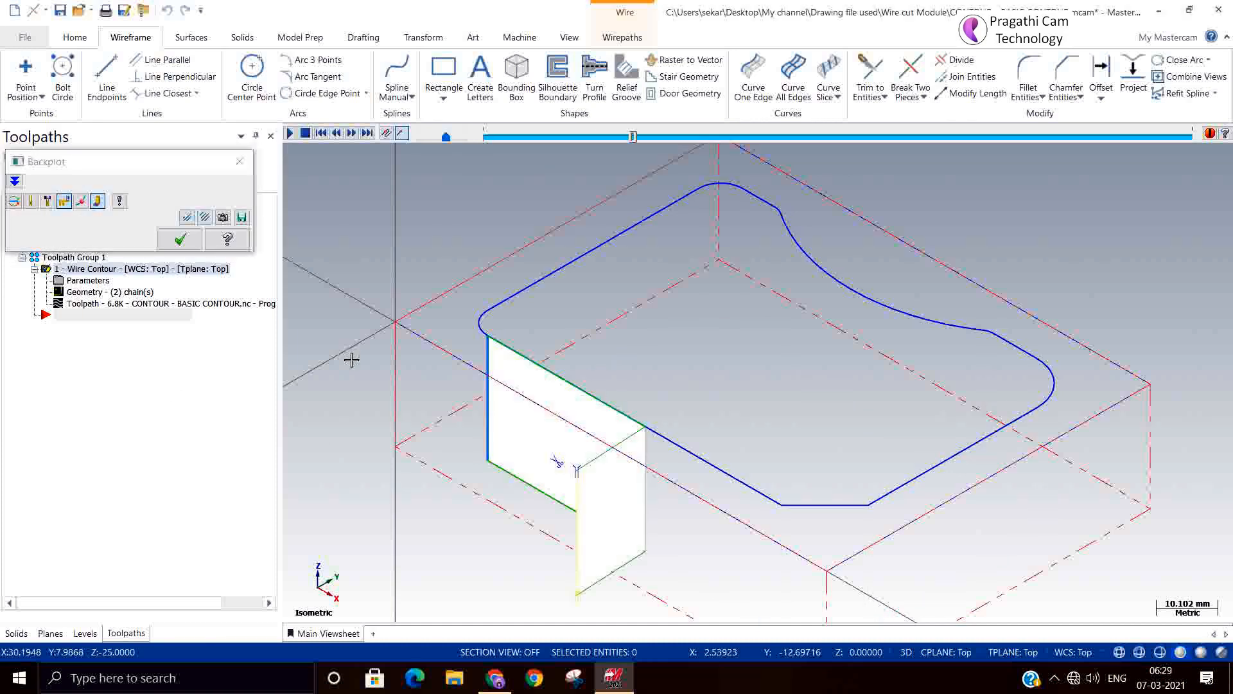
scroll(584, 391, up, 5)
scroll(760, 441, up, 4)
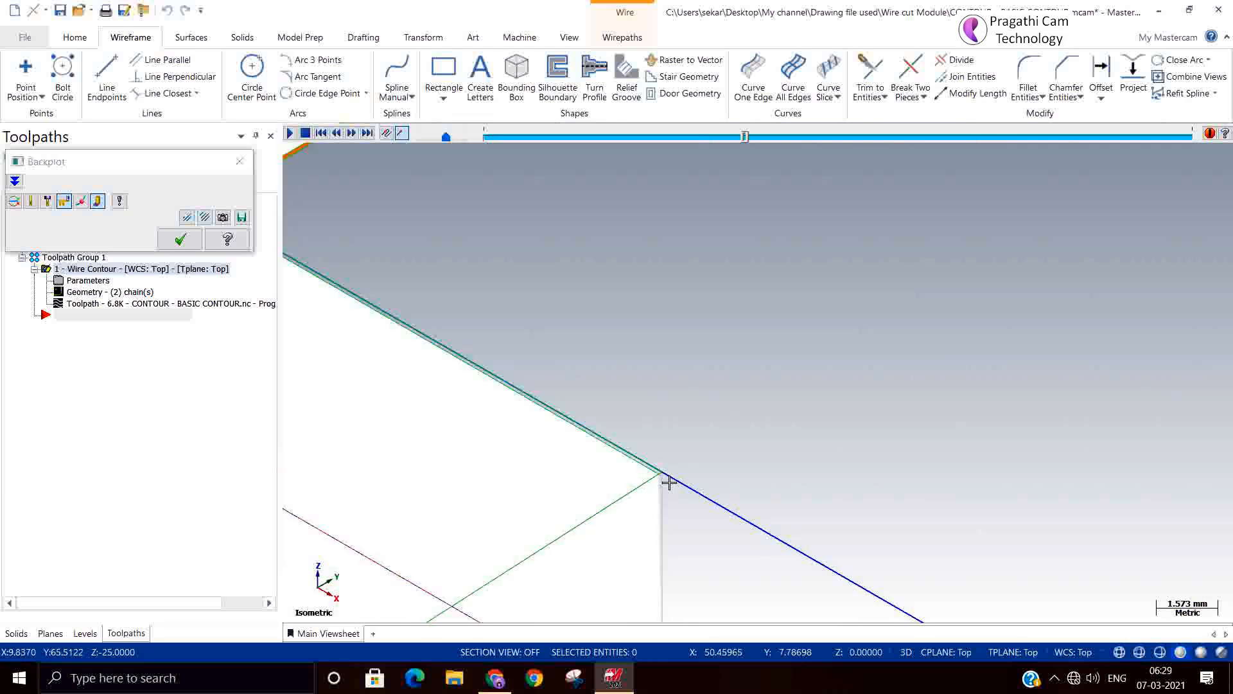
scroll(668, 482, down, 5)
scroll(669, 482, down, 5)
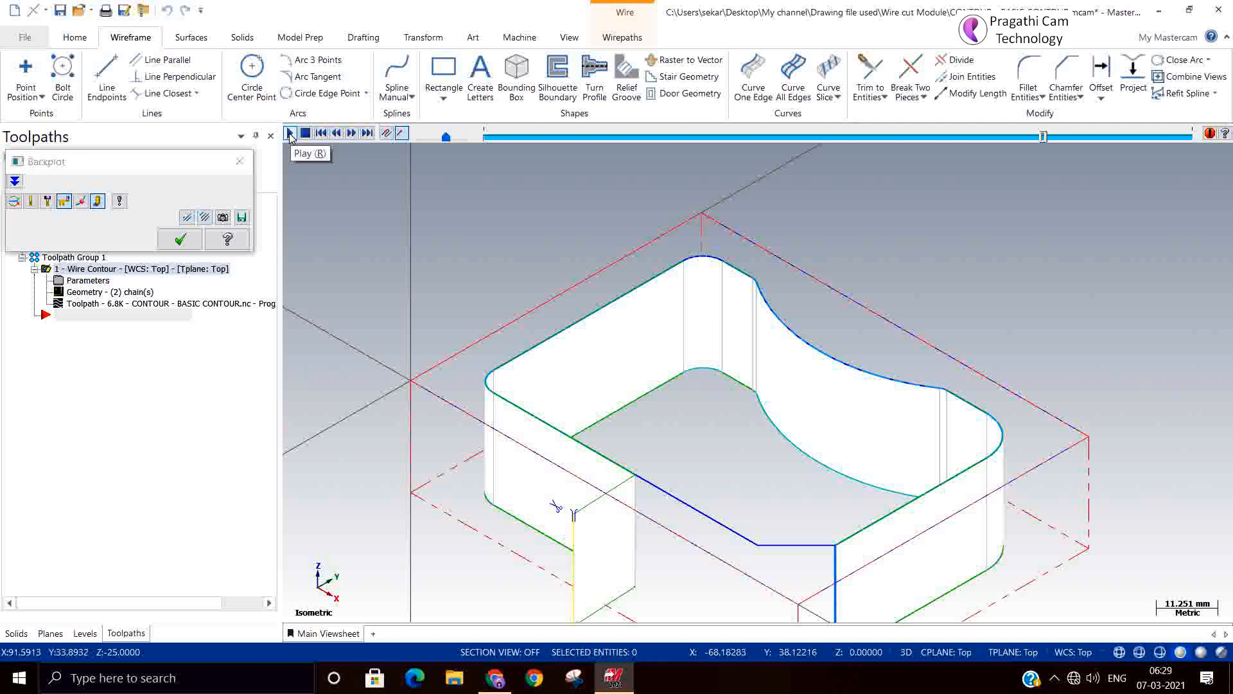
scroll(660, 243, down, 3)
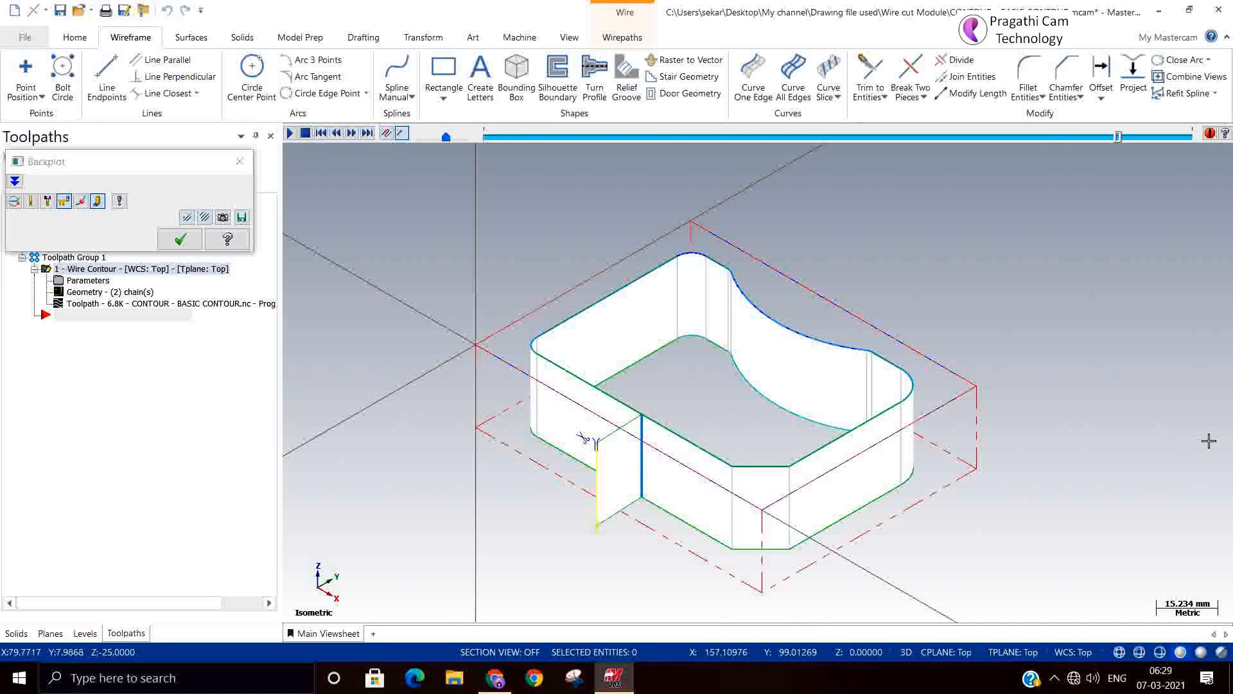
middle_drag(1104, 396, 1094, 453)
click(179, 239)
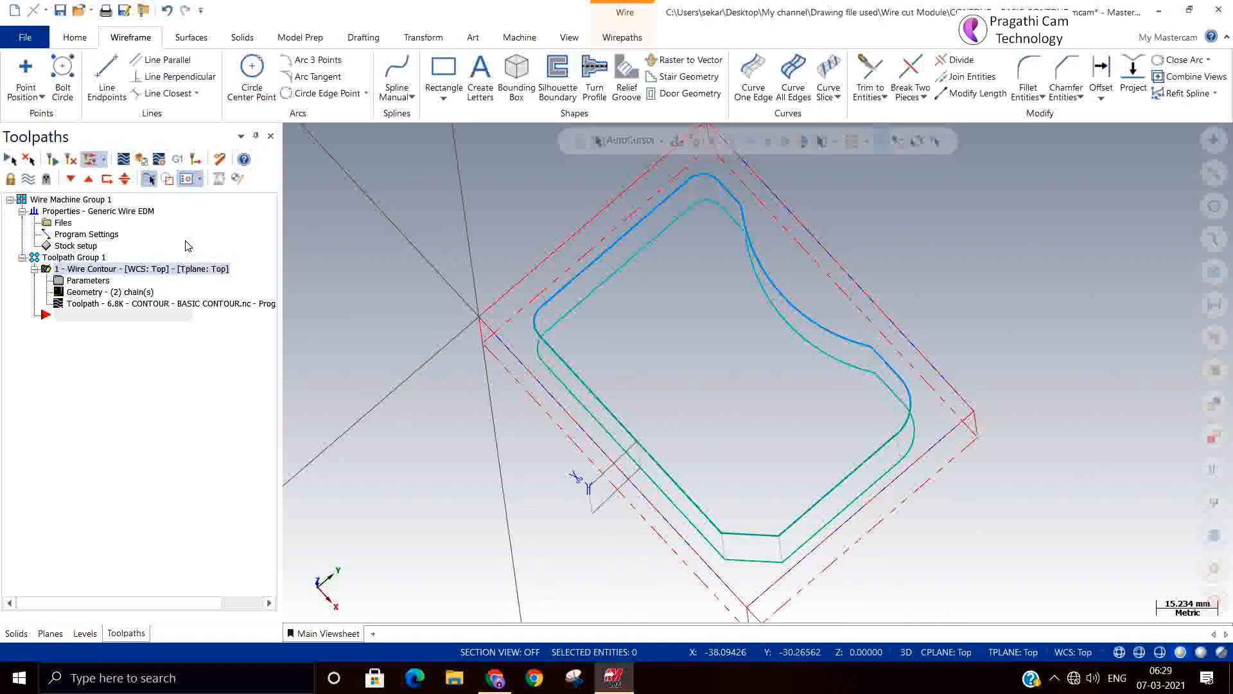
Step: Run the wire contour in Mastercam Simulator's Verify mode and use Remove Chips to clear the scrap stock around the part
click(142, 160)
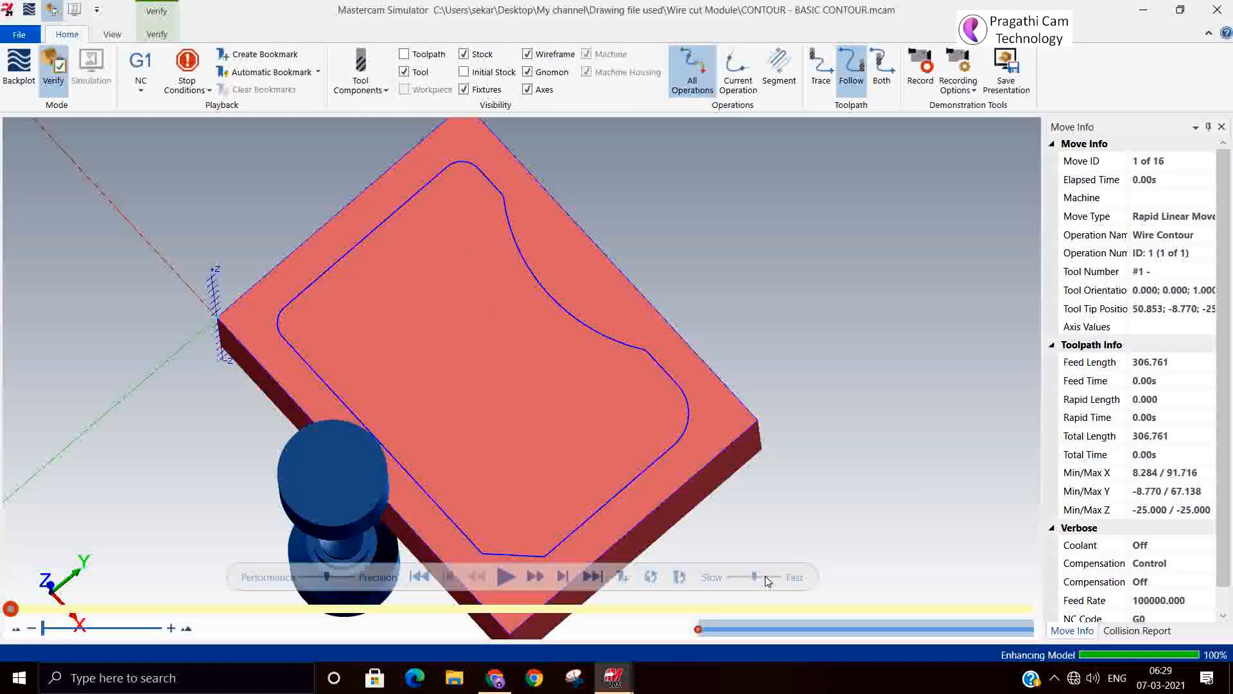
click(506, 577)
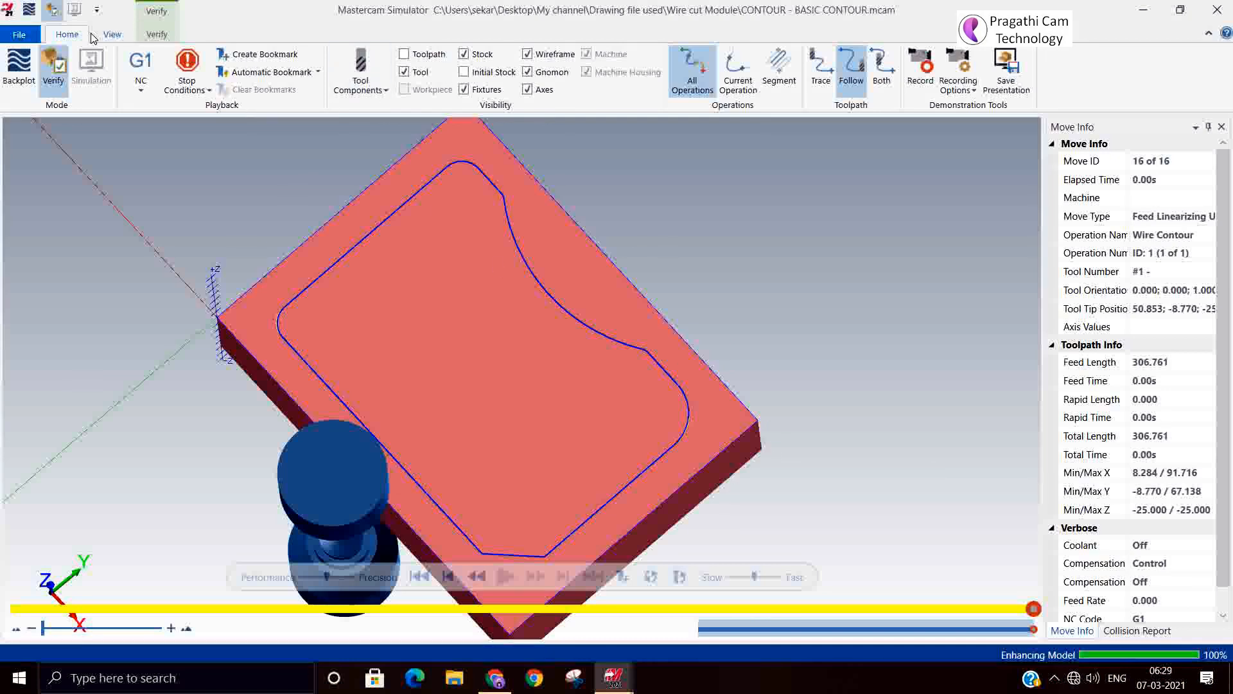
click(157, 34)
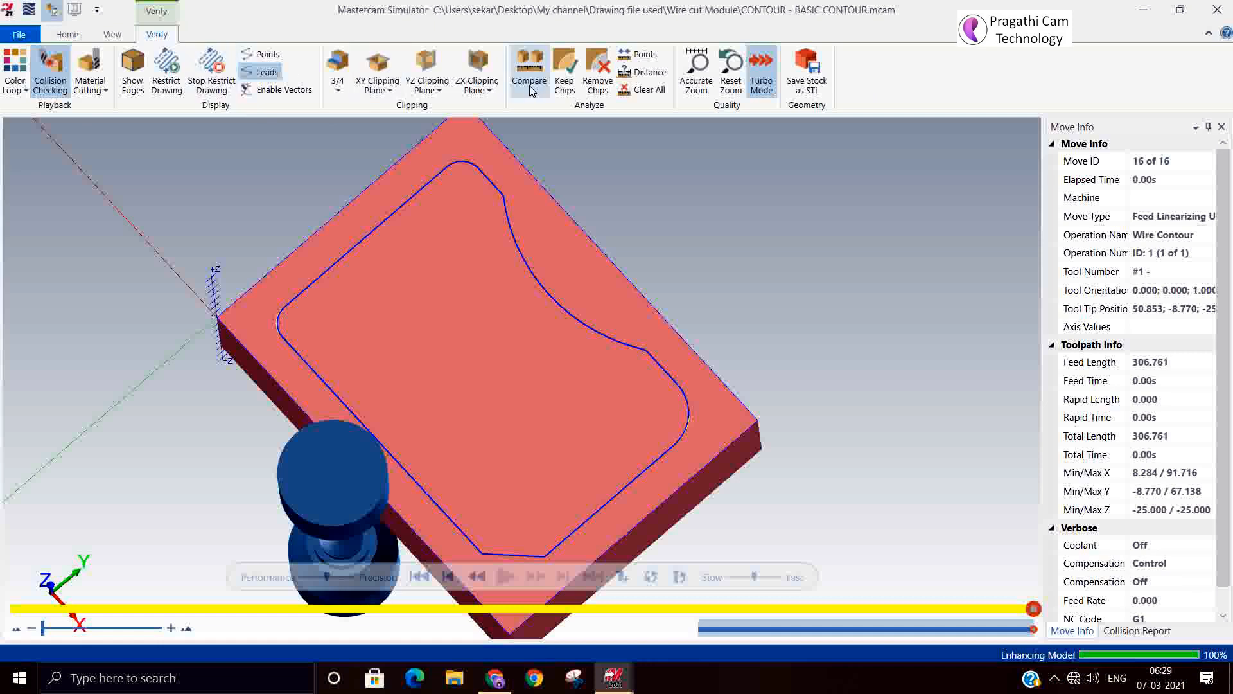
click(598, 72)
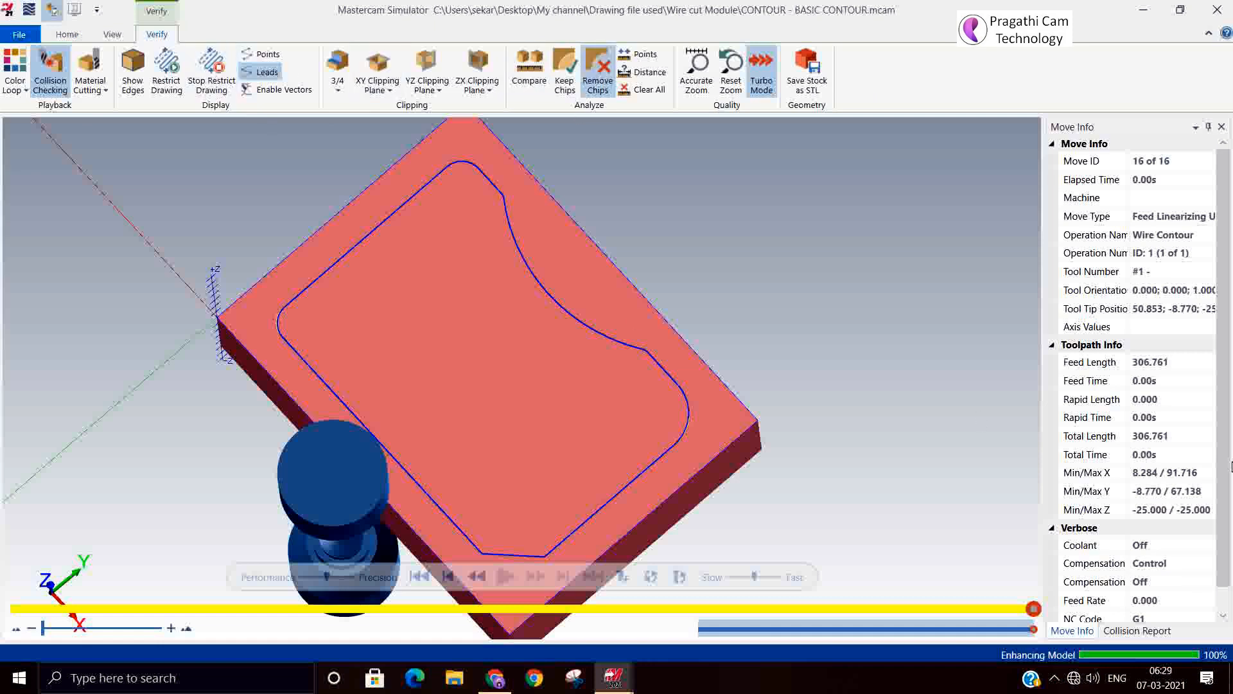
Step: Inspect the cut part and the wire guides from several angles, then close the simulator
middle_drag(773, 583, 503, 463)
scroll(418, 367, up, 5)
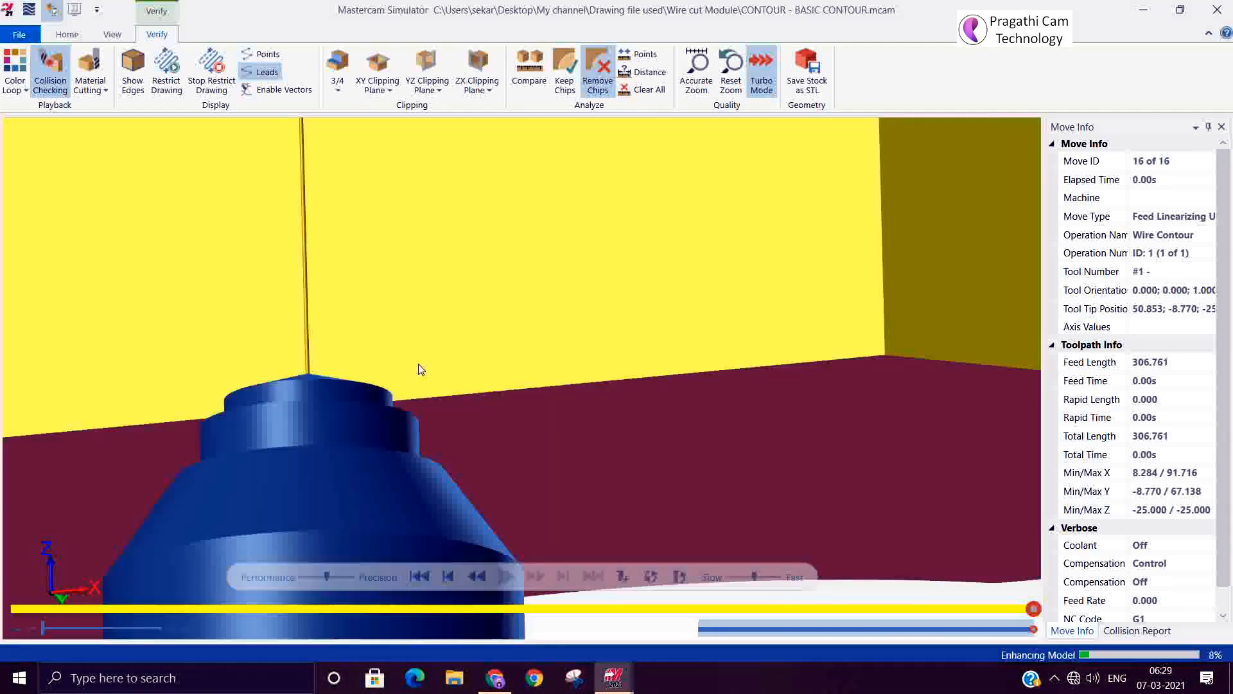
middle_drag(416, 365, 385, 389)
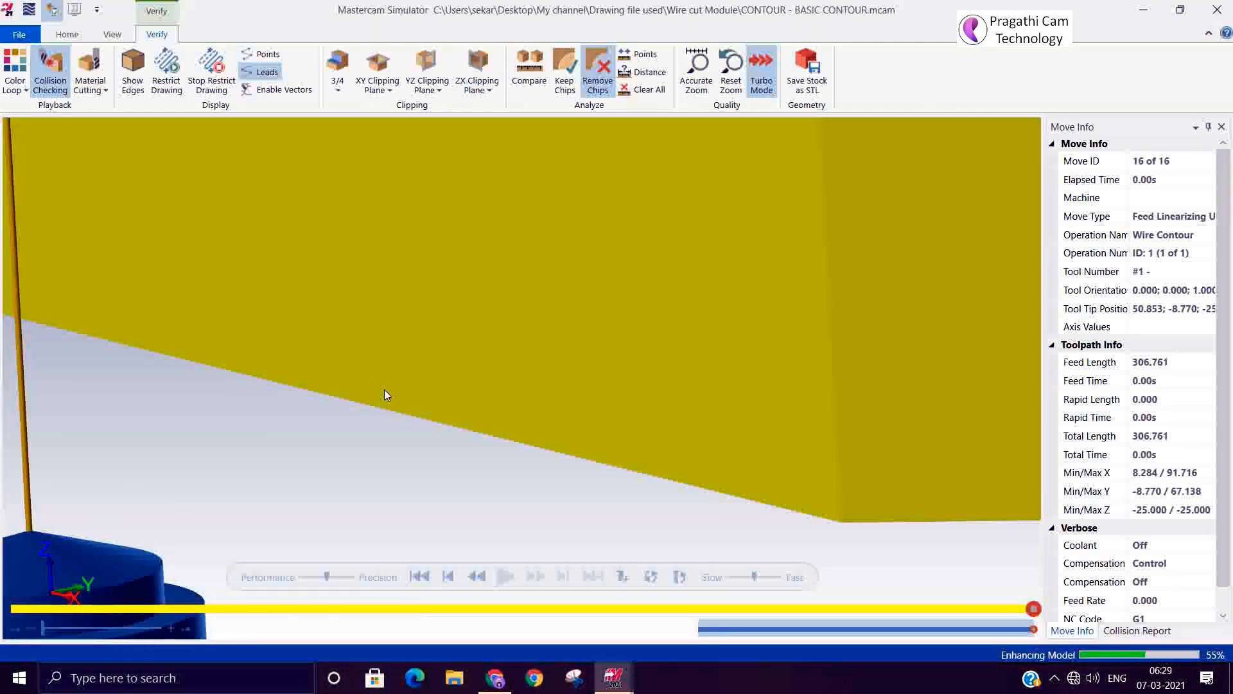
scroll(426, 461, down, 4)
scroll(513, 442, down, 2)
middle_drag(515, 440, 574, 467)
scroll(559, 460, down, 3)
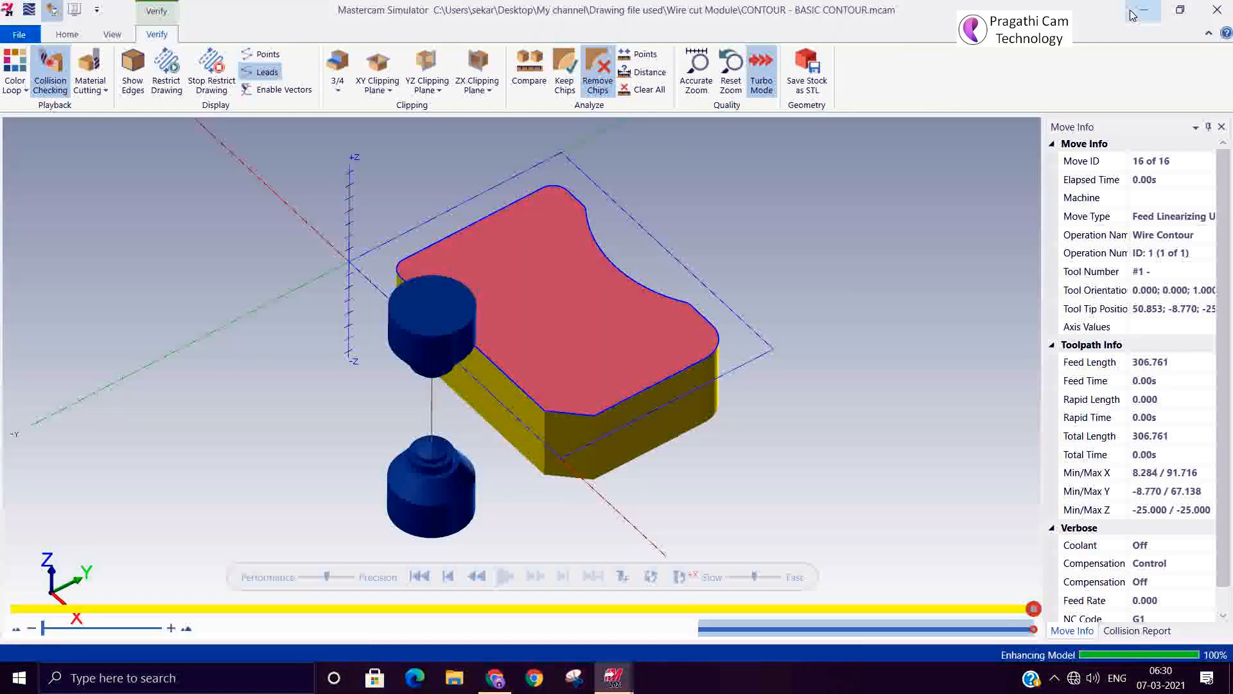
click(1218, 11)
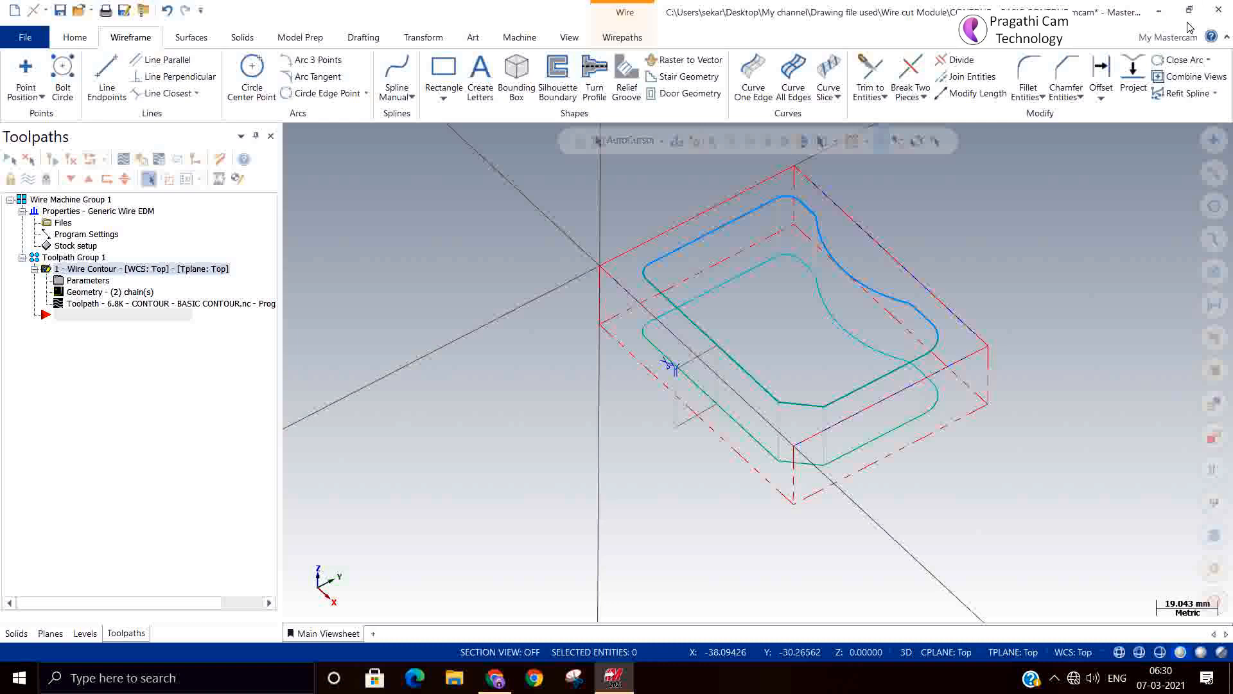